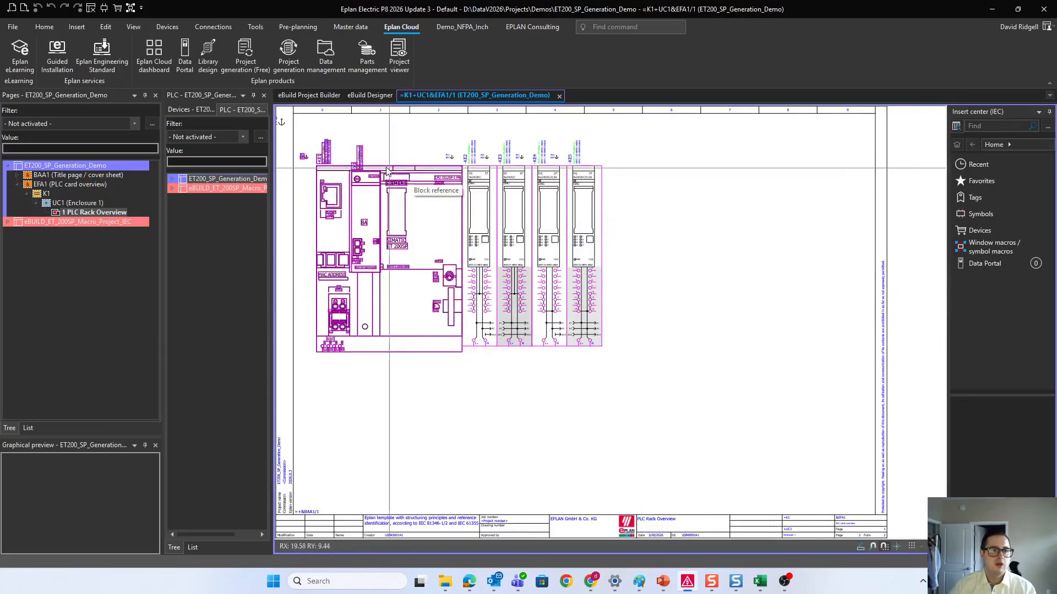
Step: Open the TG_PLC_Rack configuration in the eBuild Project Builder and collapse the settings of MT_PLC_Card 1 through 4
scroll(427, 165, up, 1)
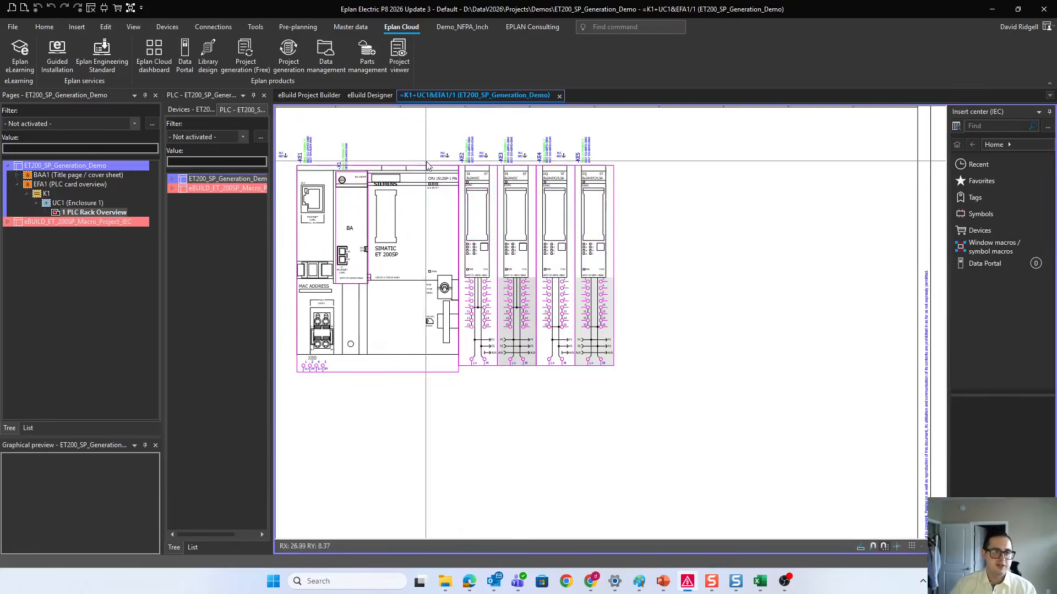
double_click(83, 213)
click(309, 95)
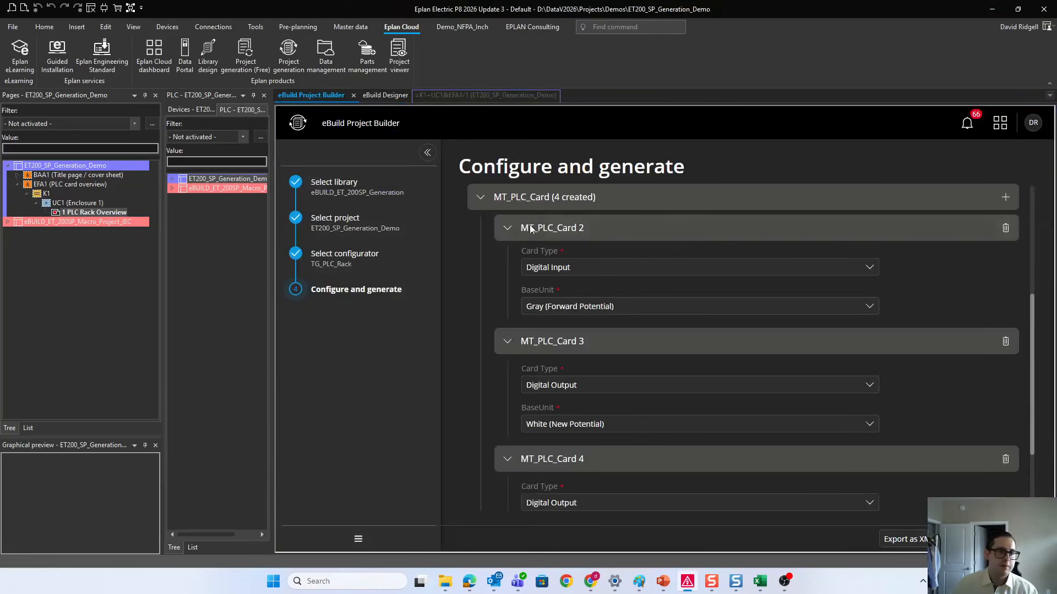
scroll(898, 486, down, 3)
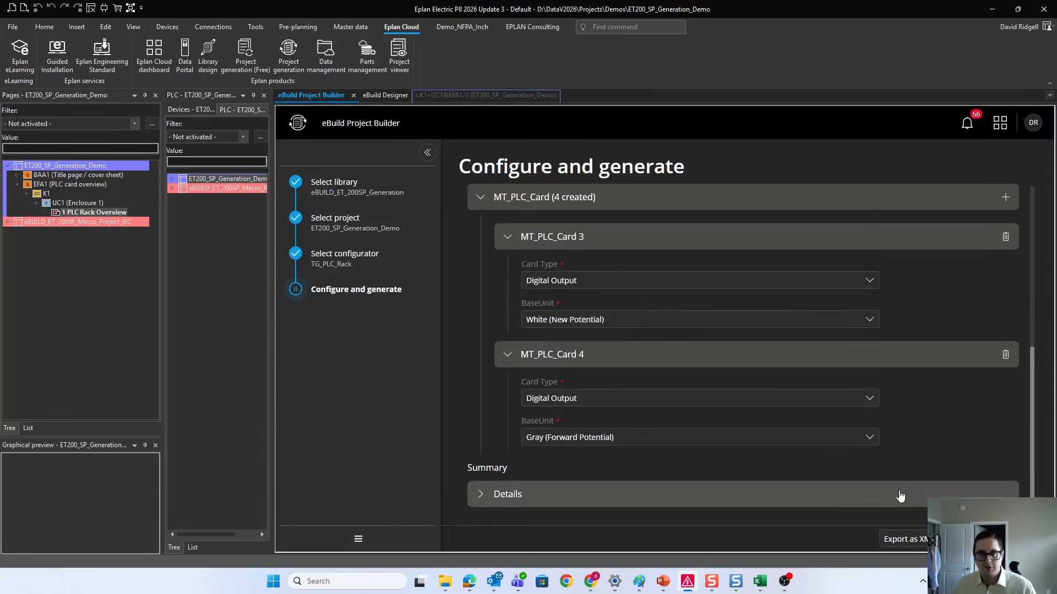
scroll(859, 468, up, 8)
click(508, 320)
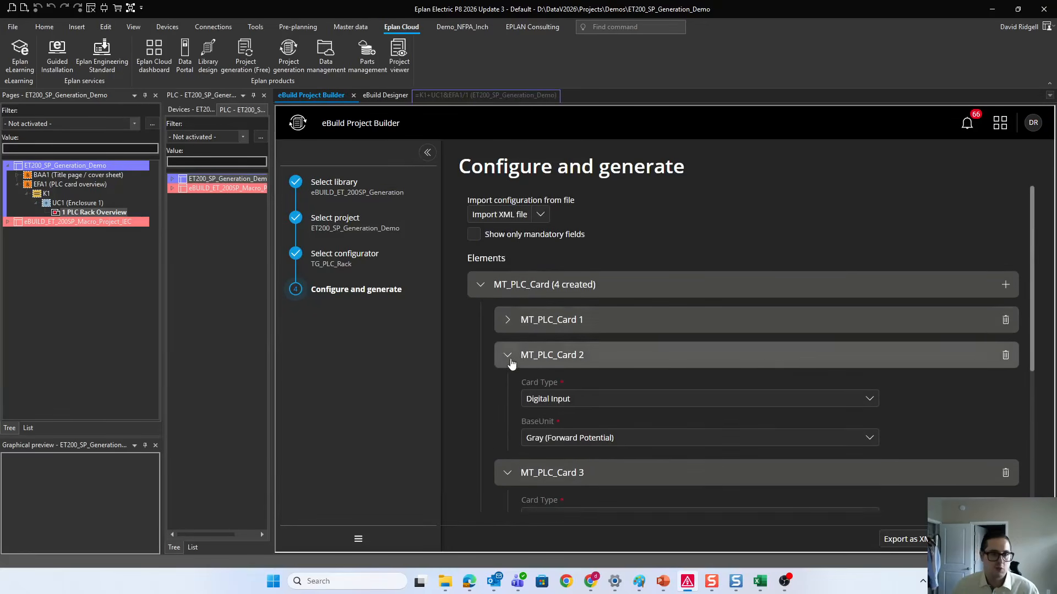
click(507, 355)
click(508, 390)
click(516, 426)
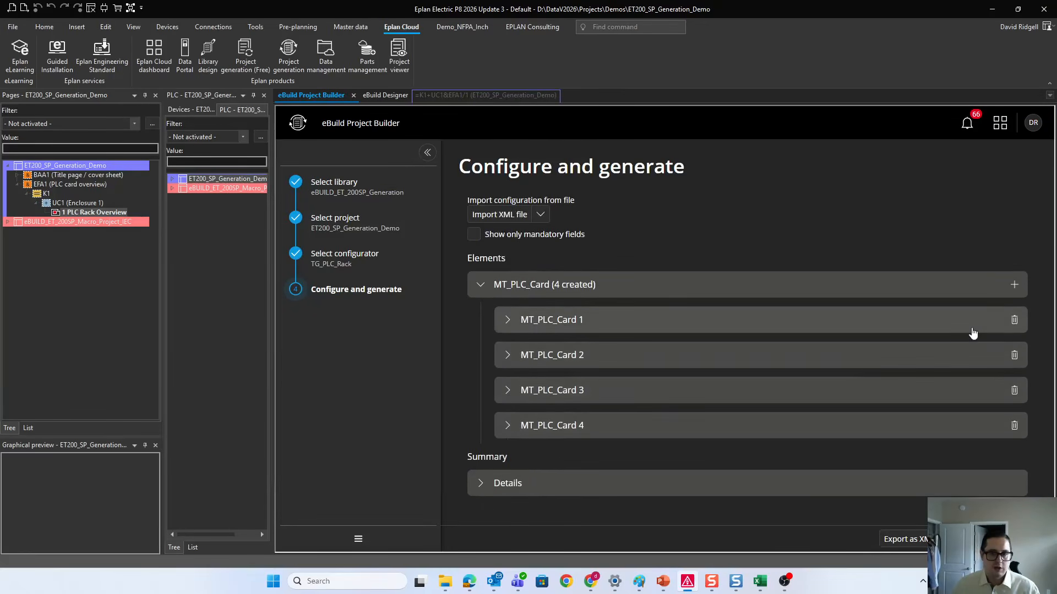
Step: Add 8 more MT_PLC_Card instances to the configuration and generate the PLC rack into the project
click(1014, 285)
double_click(939, 284)
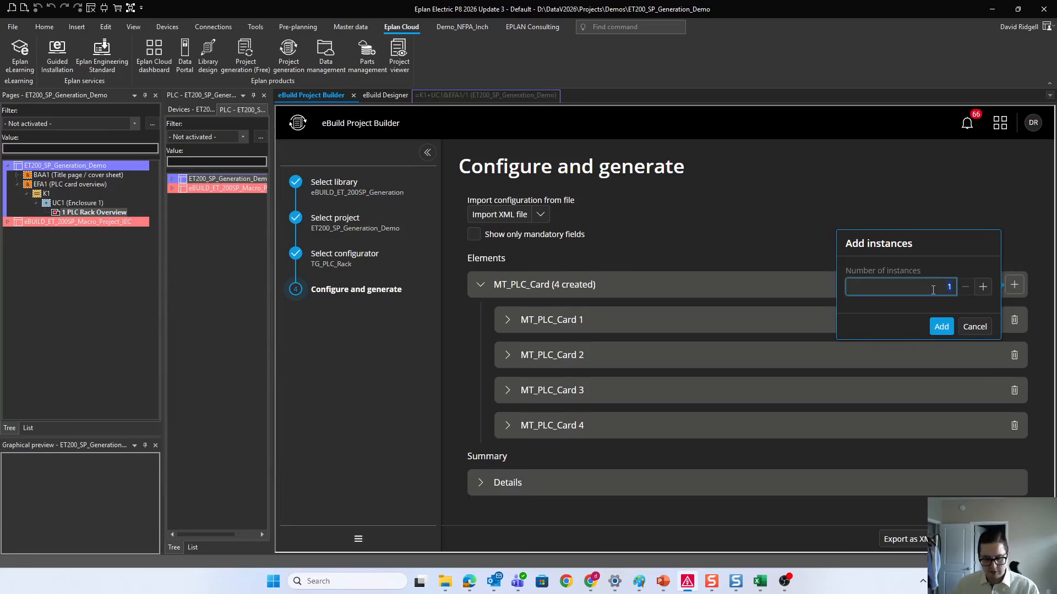
text(8)
click(941, 326)
scroll(879, 351, down, 5)
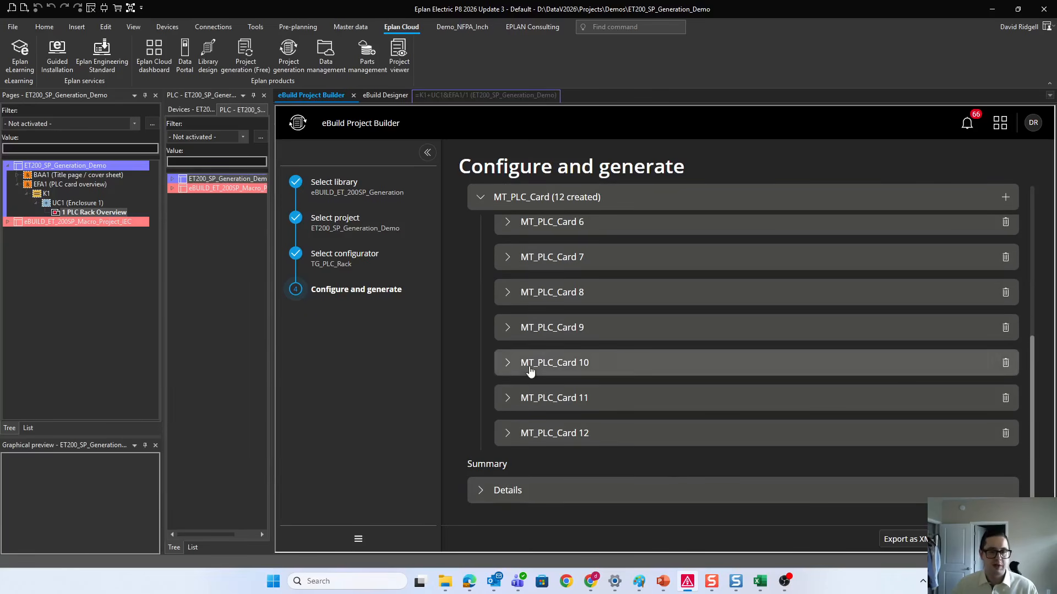
click(567, 372)
click(609, 372)
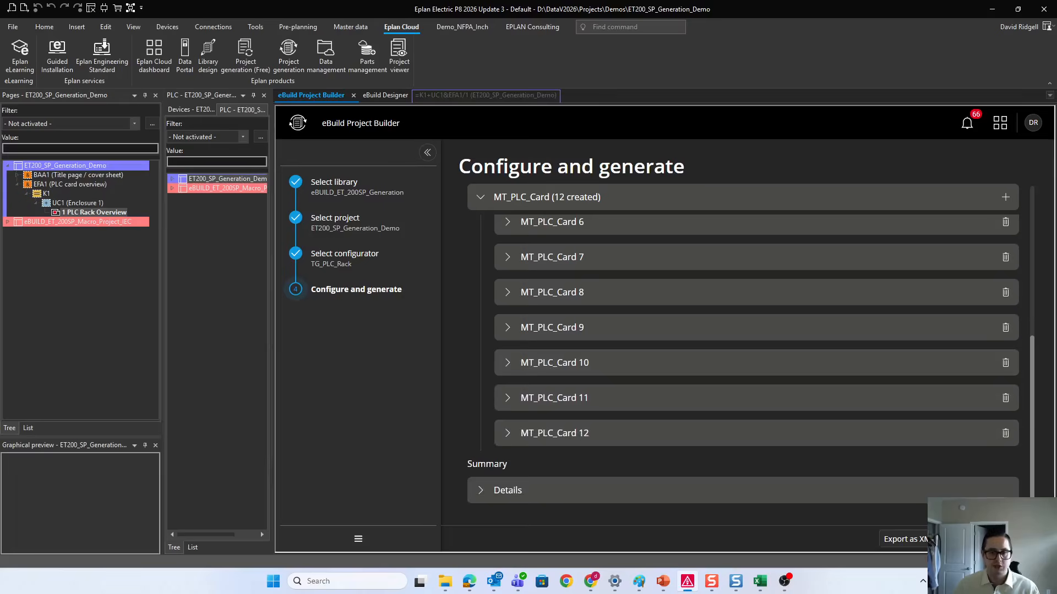
click(1018, 540)
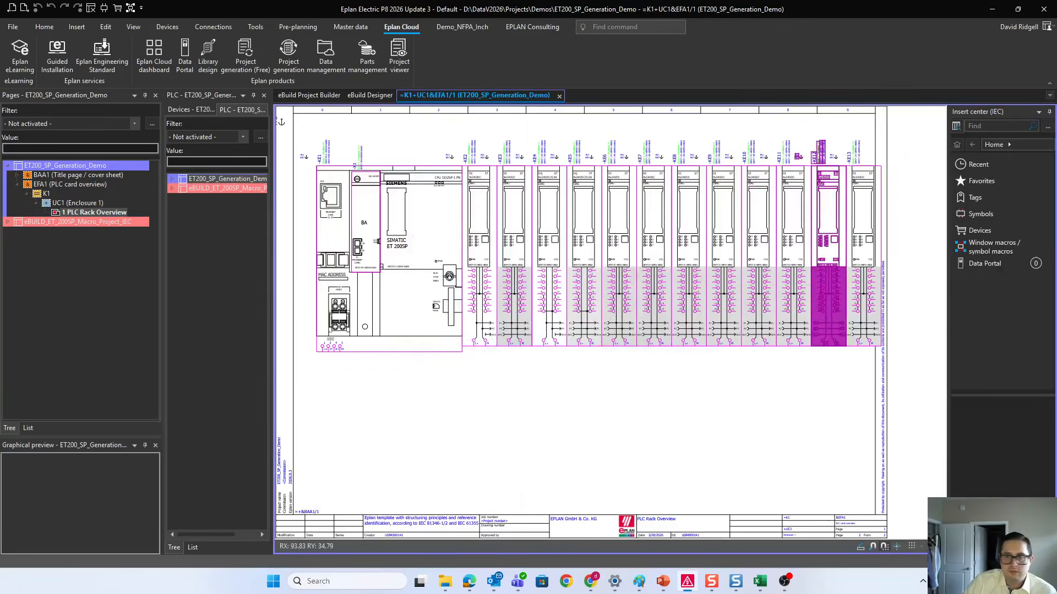
Step: Examine how the generated PLC cards fit within the drawing frame of the PLC Rack Overview page, marking the cards that fit
scroll(672, 366, down, 2)
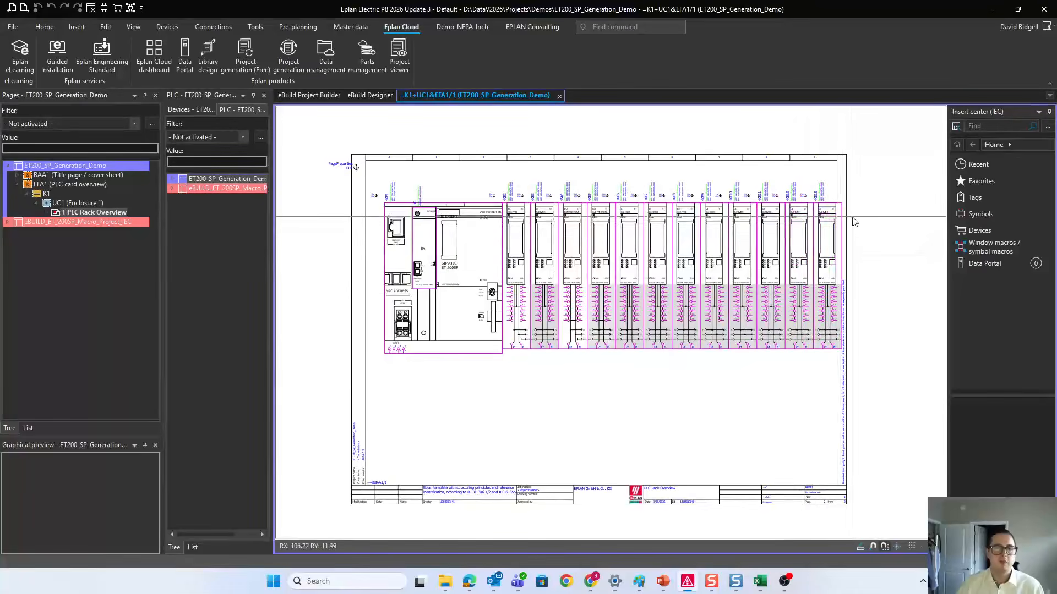
scroll(838, 248, up, 1)
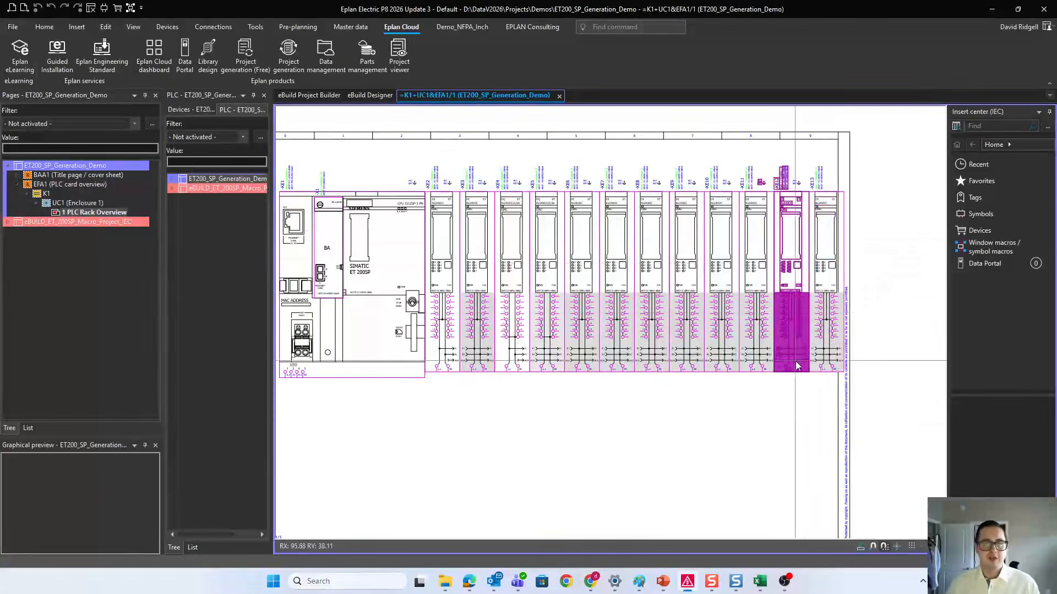
drag(799, 433, 438, 231)
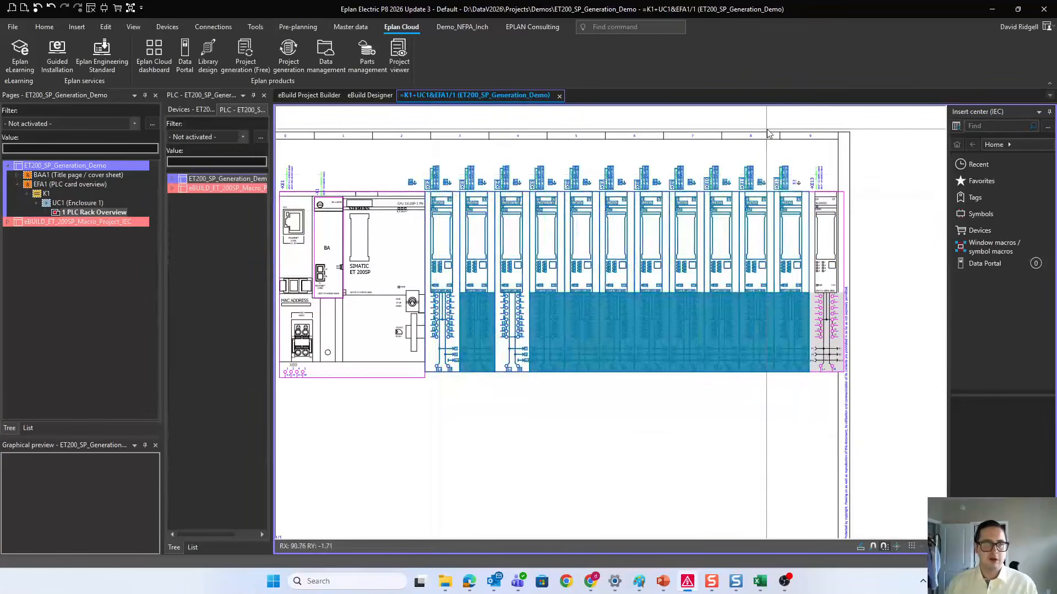
scroll(682, 336, down, 1)
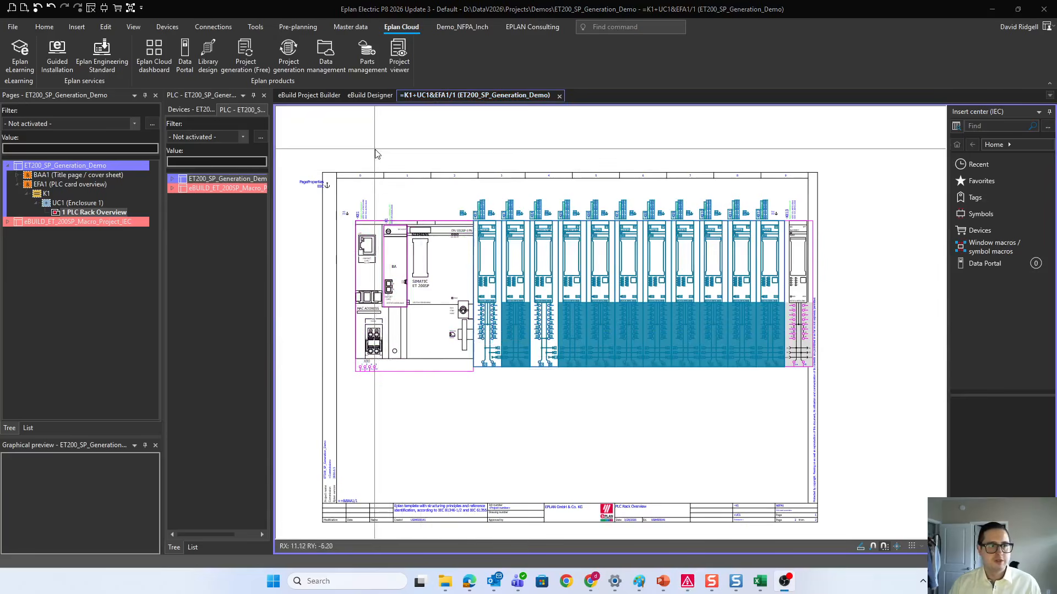
Step: Open the eBuild Designer and review the MT_CPU and MT_PLC_Card macro typicals
click(371, 96)
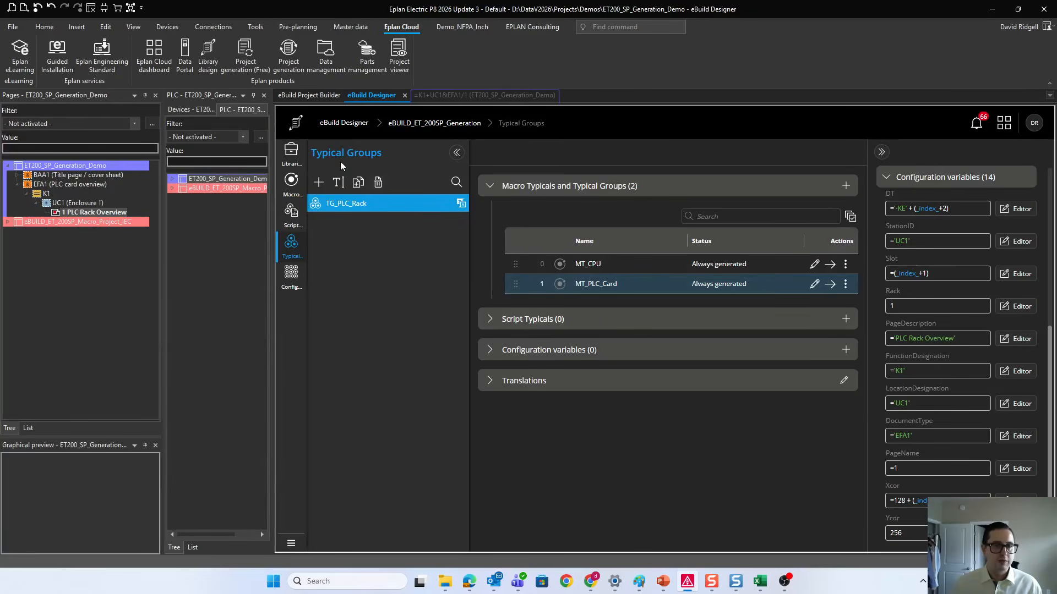
click(292, 182)
click(376, 203)
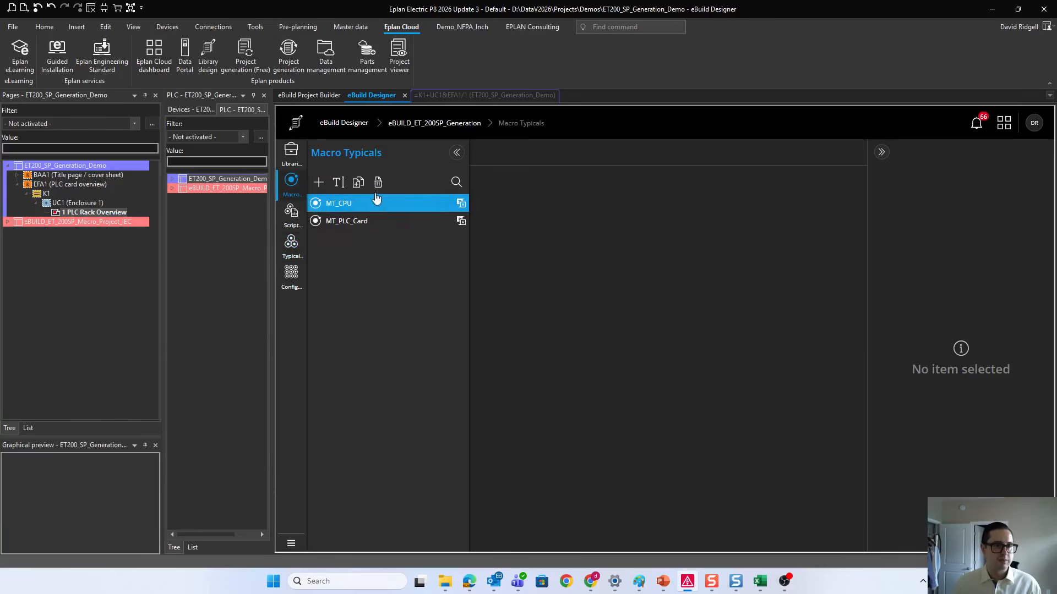
click(372, 221)
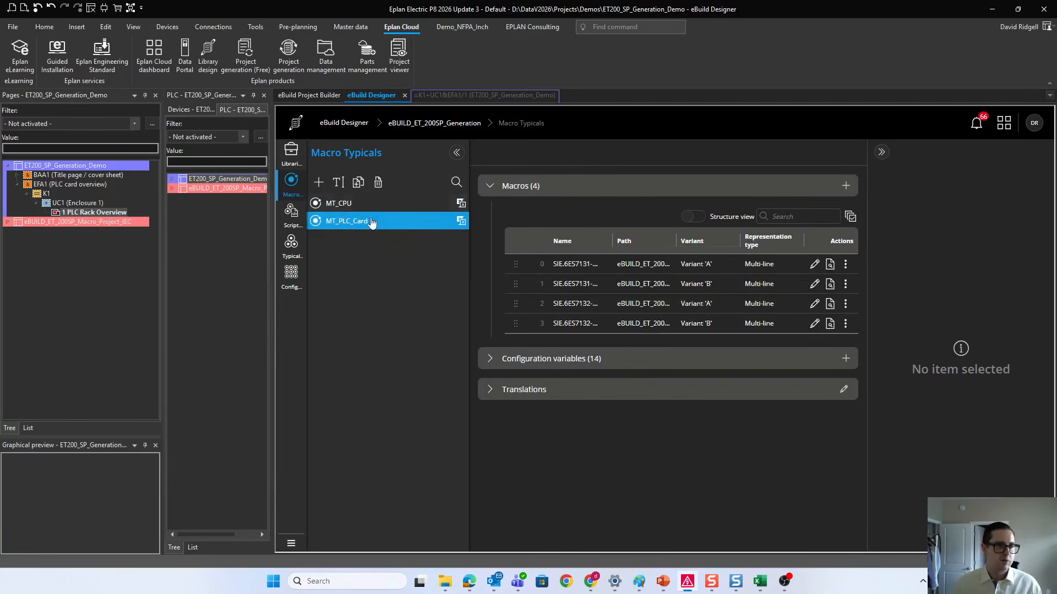
Step: Review the instance settings and configuration variables of MT_CPU and MT_PLC_Card in the TG_PLC_Rack typical group
click(293, 252)
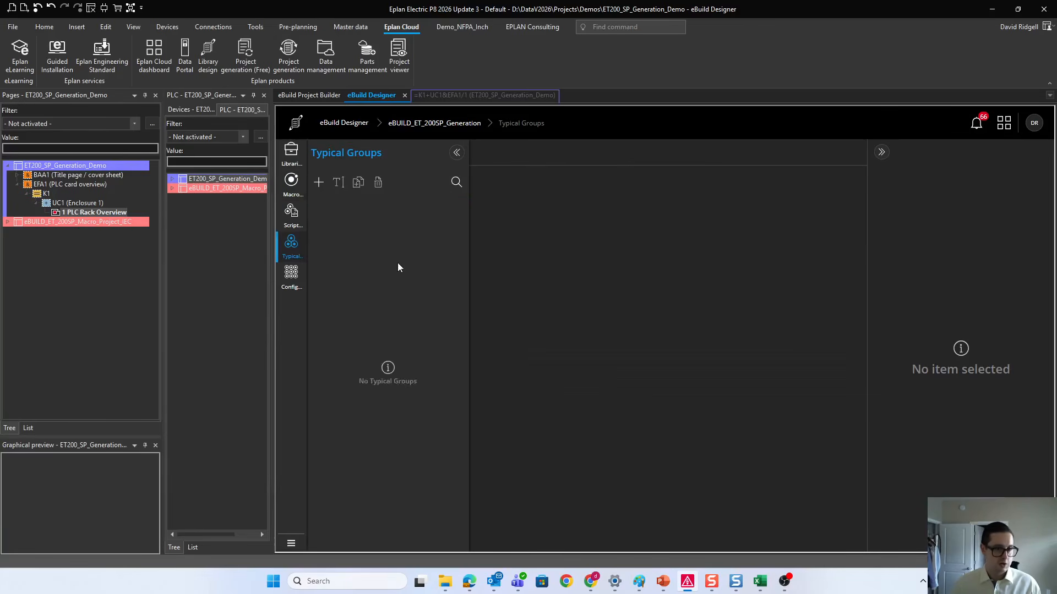
click(347, 204)
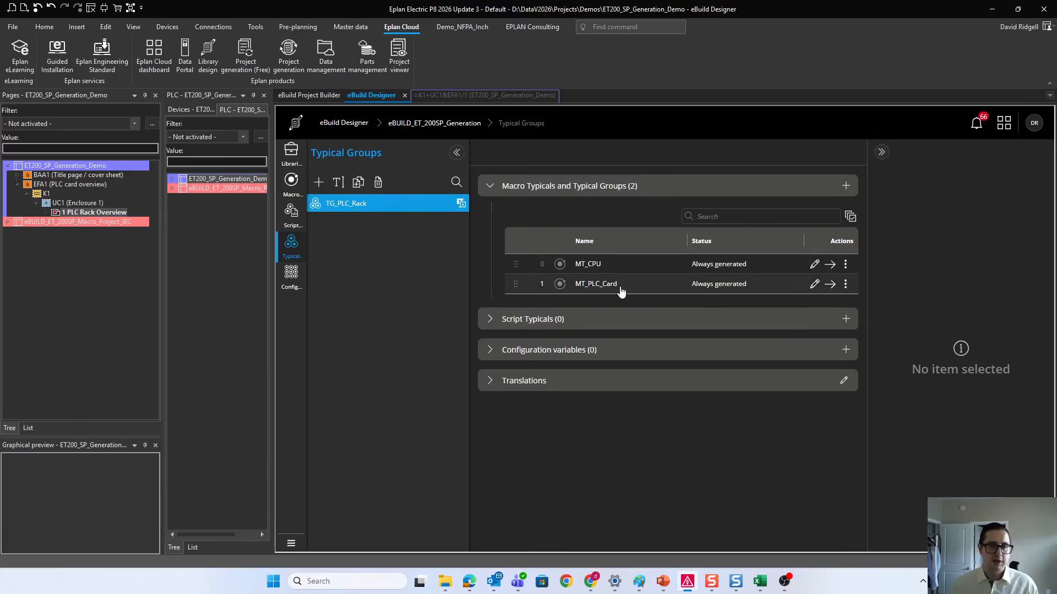
click(621, 290)
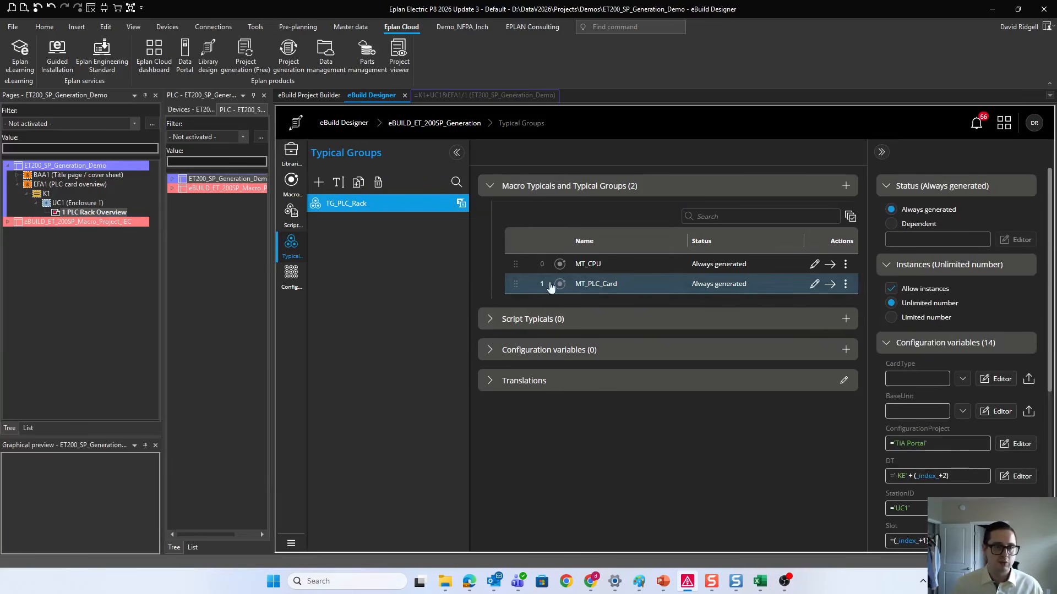
click(637, 269)
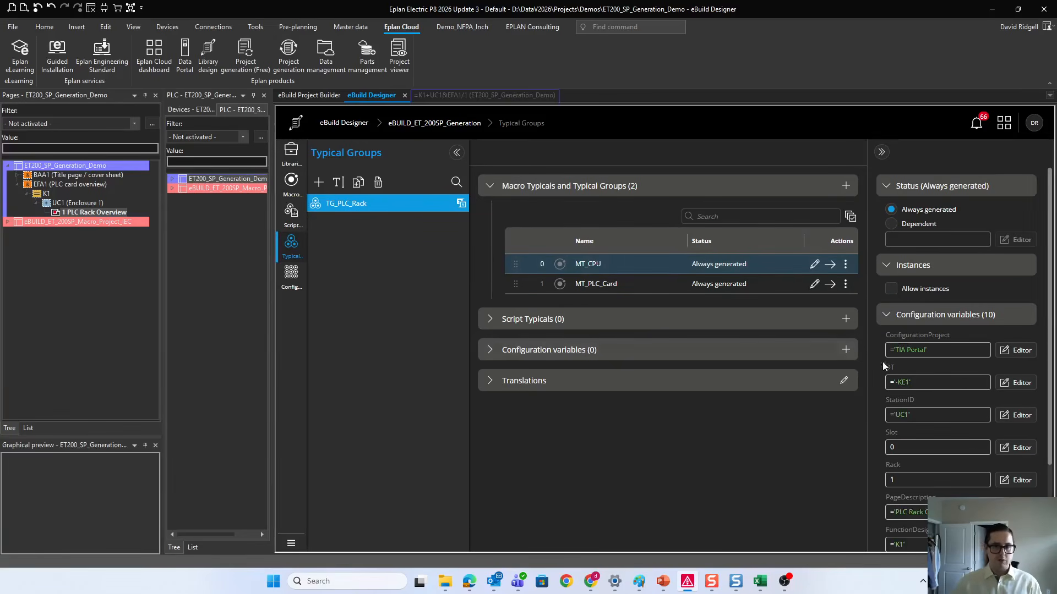
scroll(902, 366, down, 2)
click(632, 286)
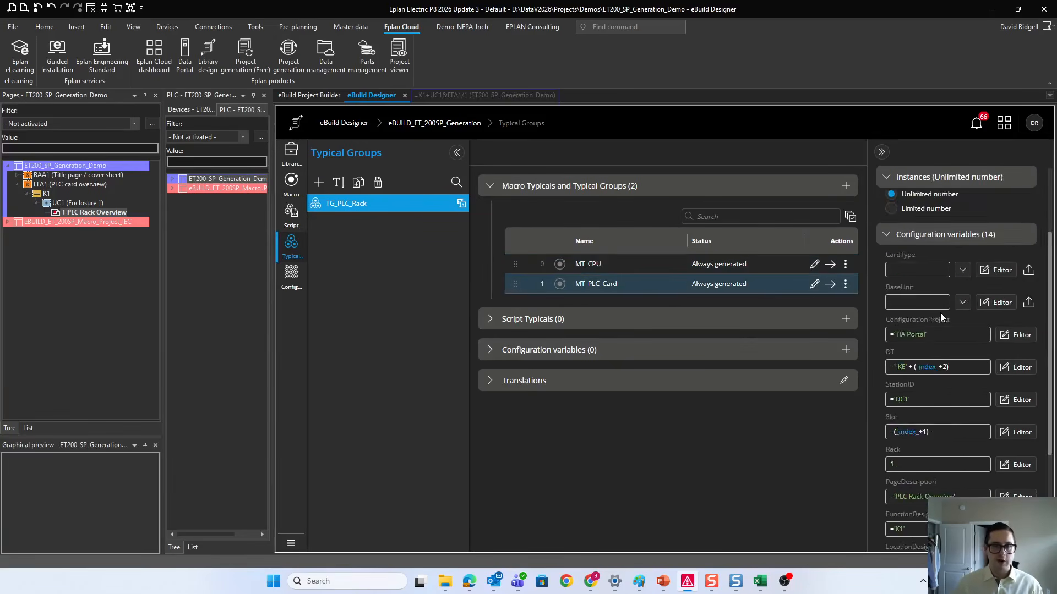
scroll(940, 312, down, 3)
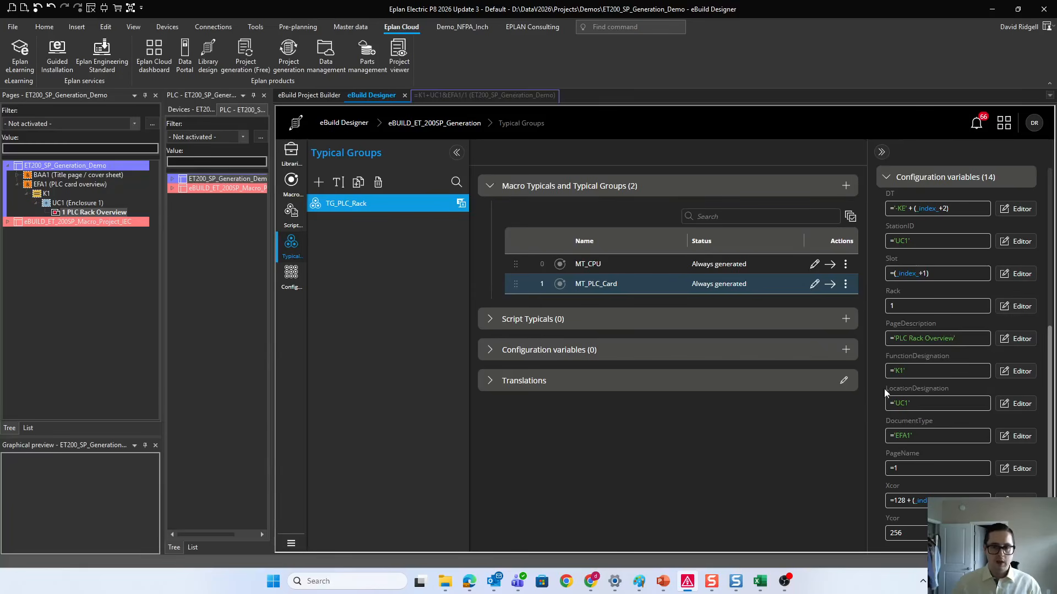
scroll(985, 397, up, 4)
scroll(980, 390, down, 4)
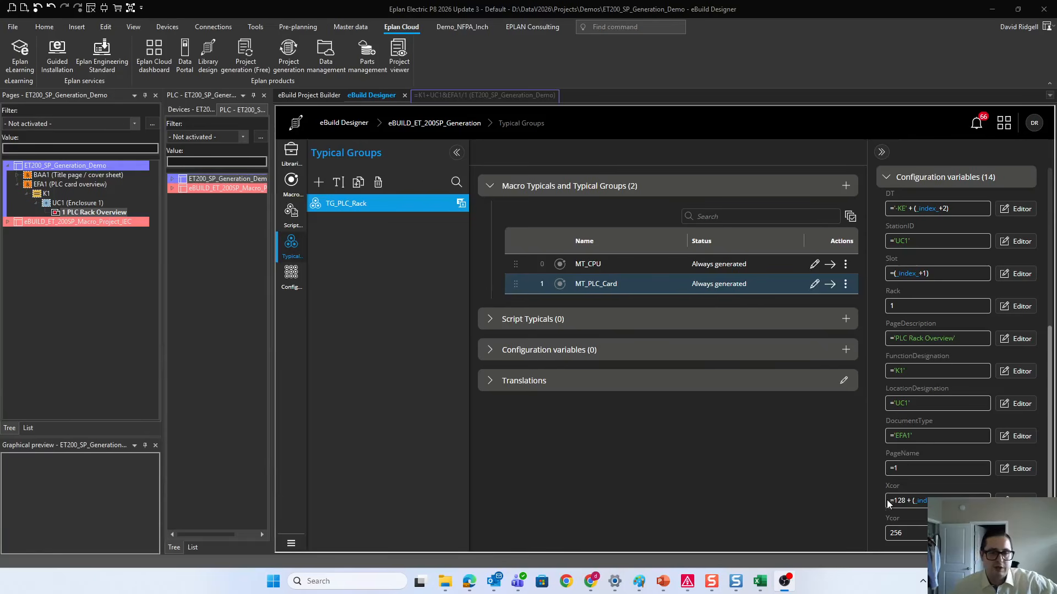
Step: Switch to the PositioningFormulaReference workbook in Excel and show the First_page table from its Card Index column
click(764, 583)
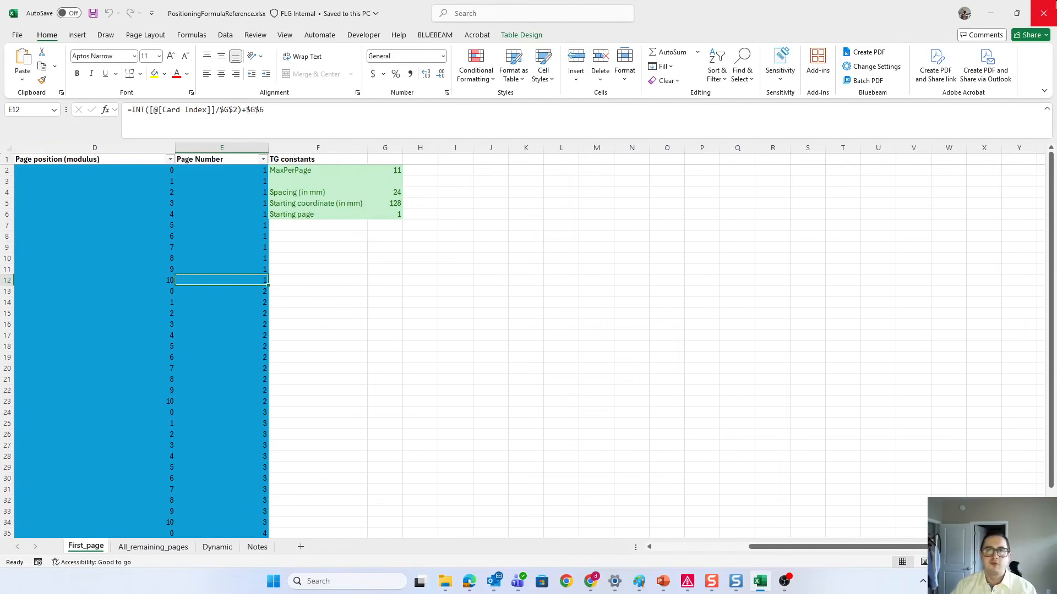
click(991, 13)
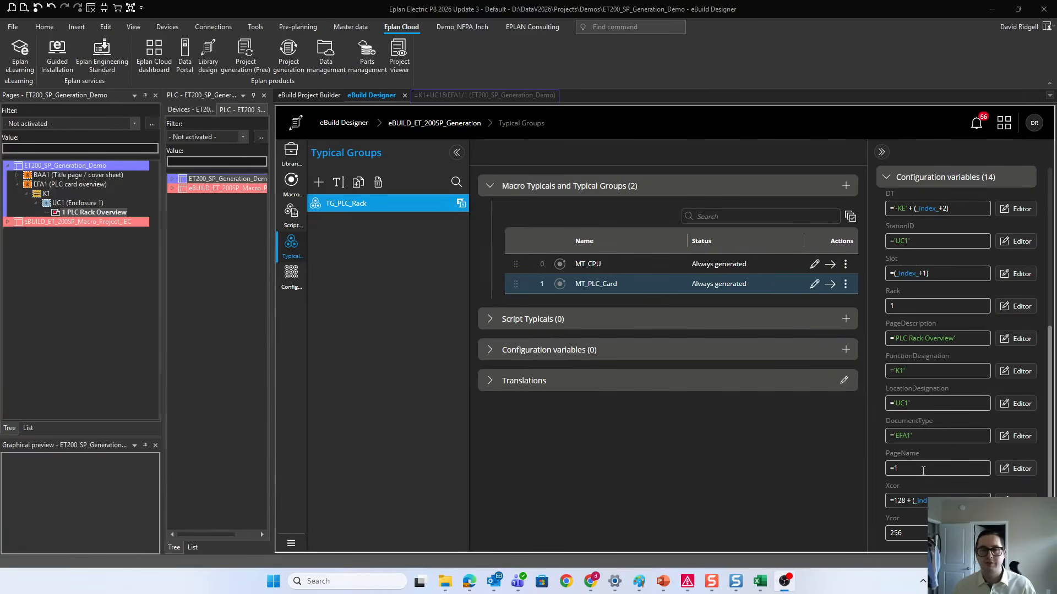
click(760, 582)
key(Left)
key(Left)
key(Left)
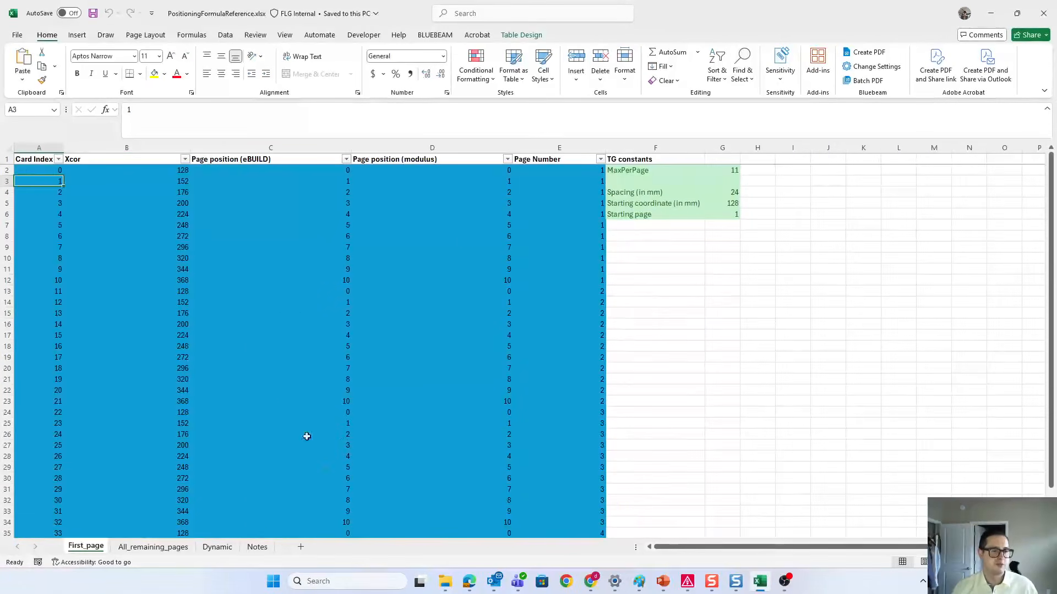
Step: Examine the Page Number and modulus page position formulas for the first page's cards on the First_page sheet
click(556, 173)
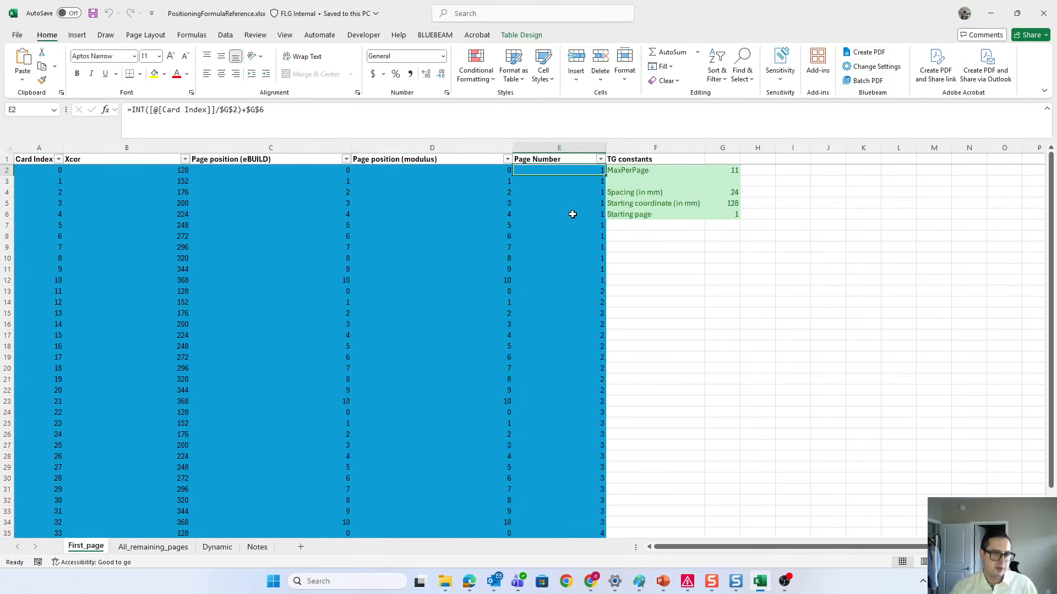
drag(481, 282, 445, 170)
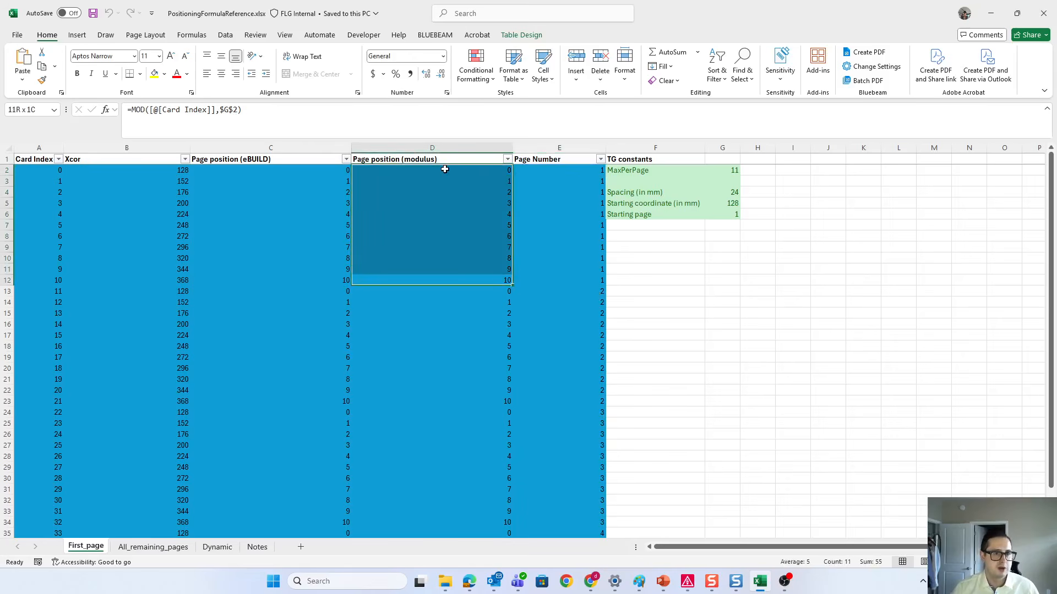
click(506, 278)
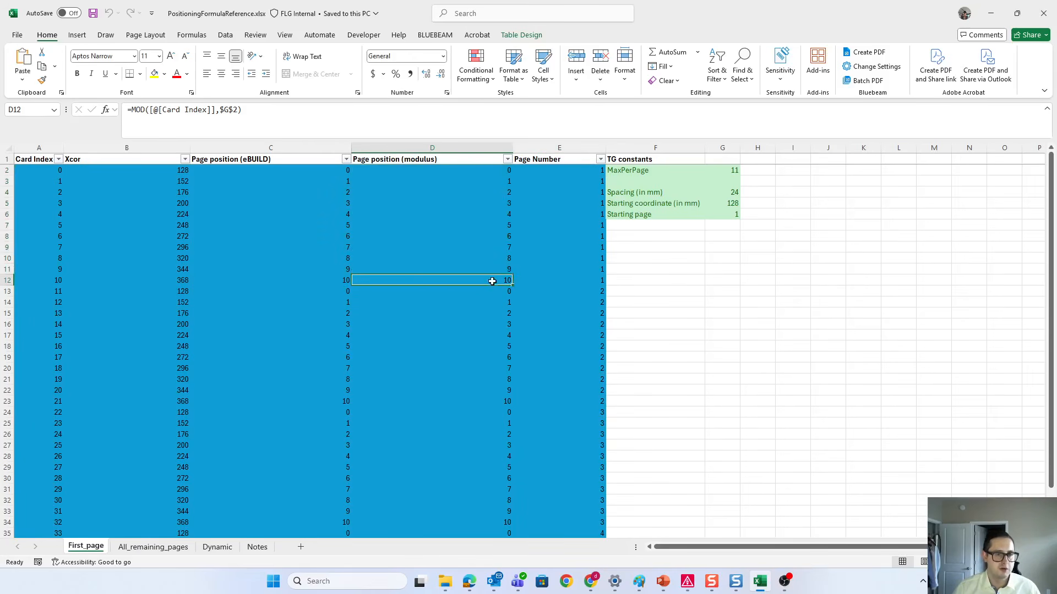
click(597, 282)
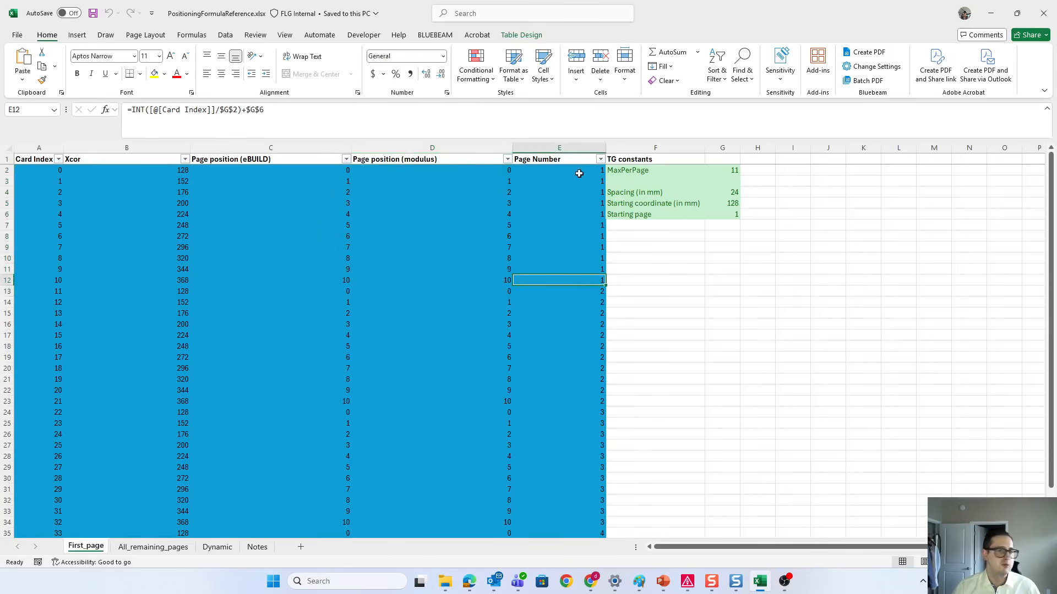
click(569, 174)
Step: Compare the All_remaining_pages sheet's MaxPerPage constant and its page number and modulus formulas with the Dynamic sheet
click(161, 550)
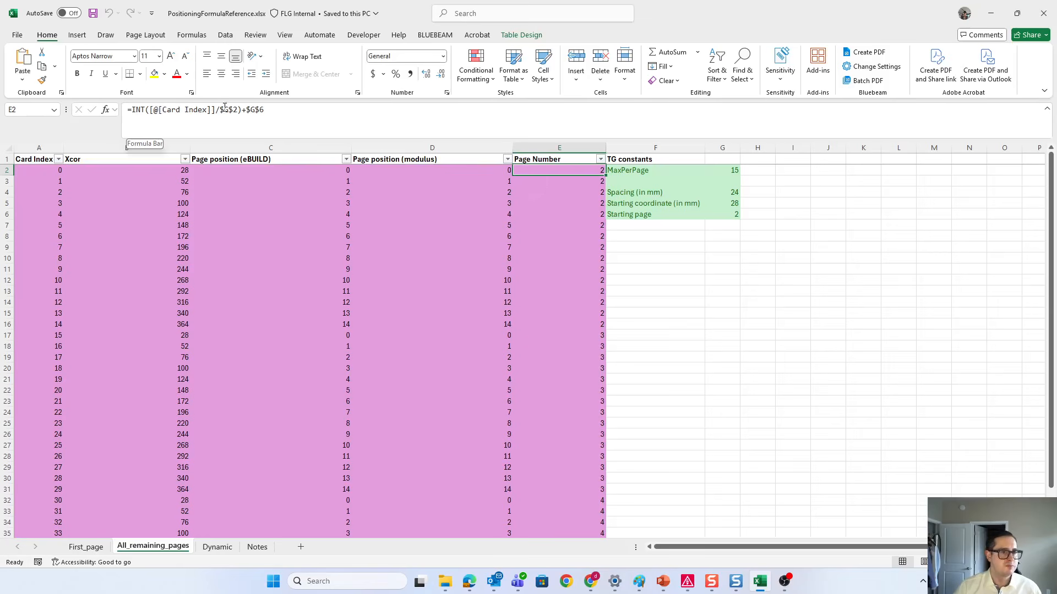
click(732, 170)
click(582, 171)
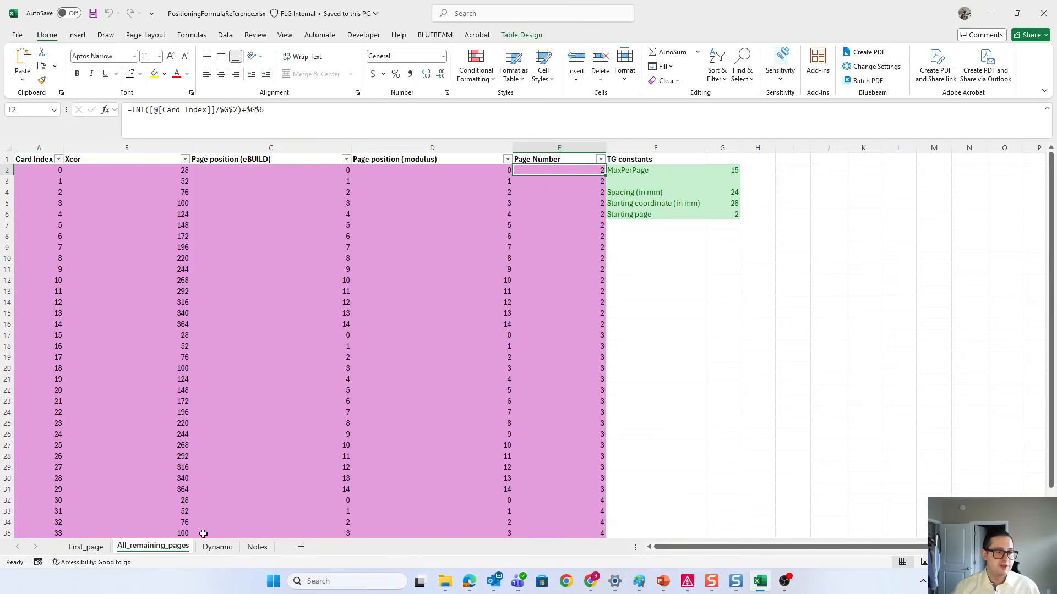
click(233, 549)
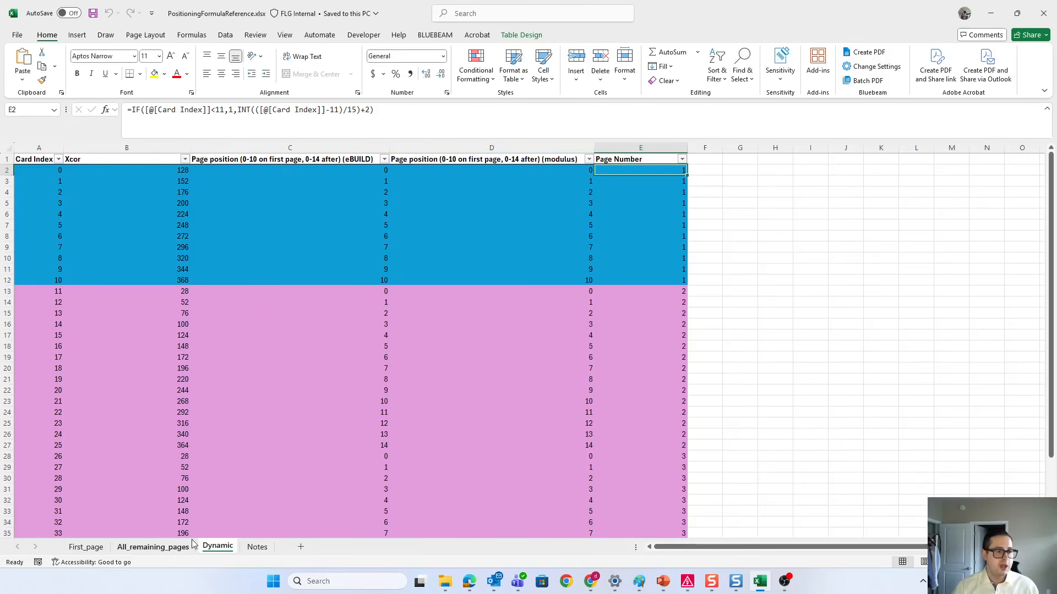
click(157, 547)
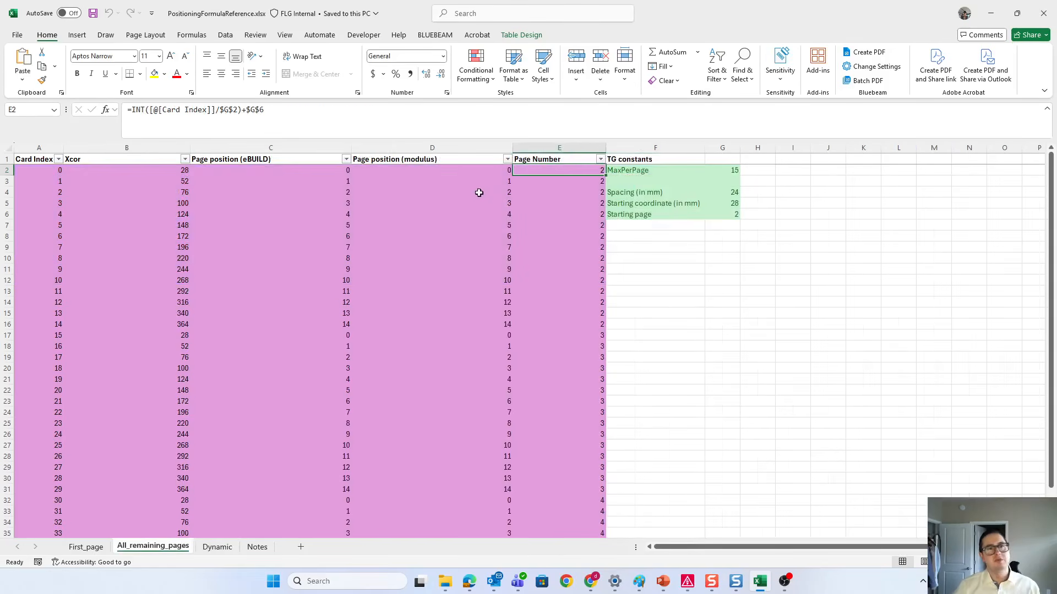
click(395, 170)
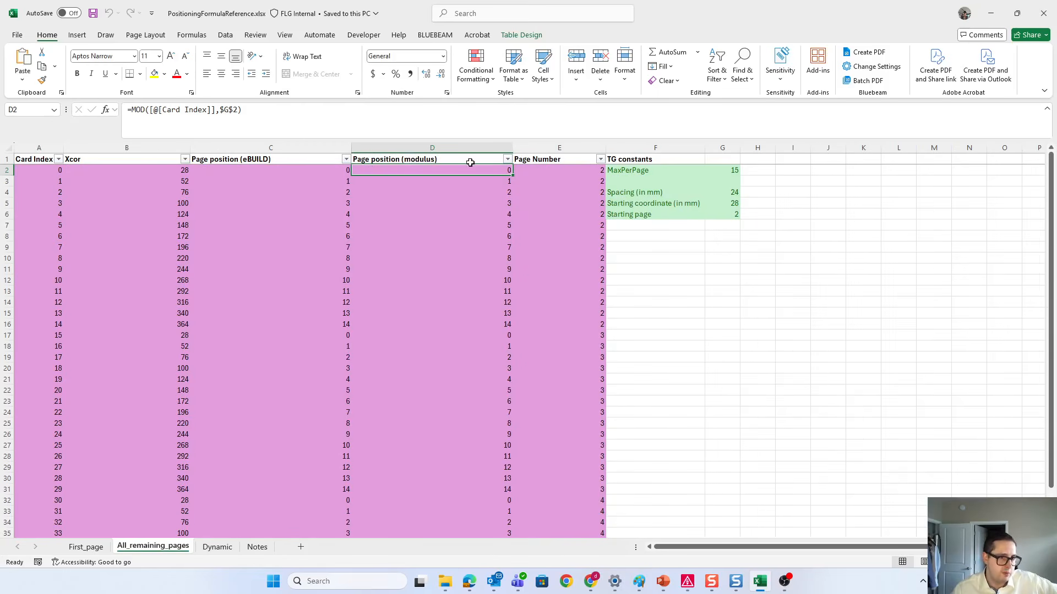
Step: Examine the Page position (eBUILD) formula for the first card on the All_remaining_pages sheet
click(290, 173)
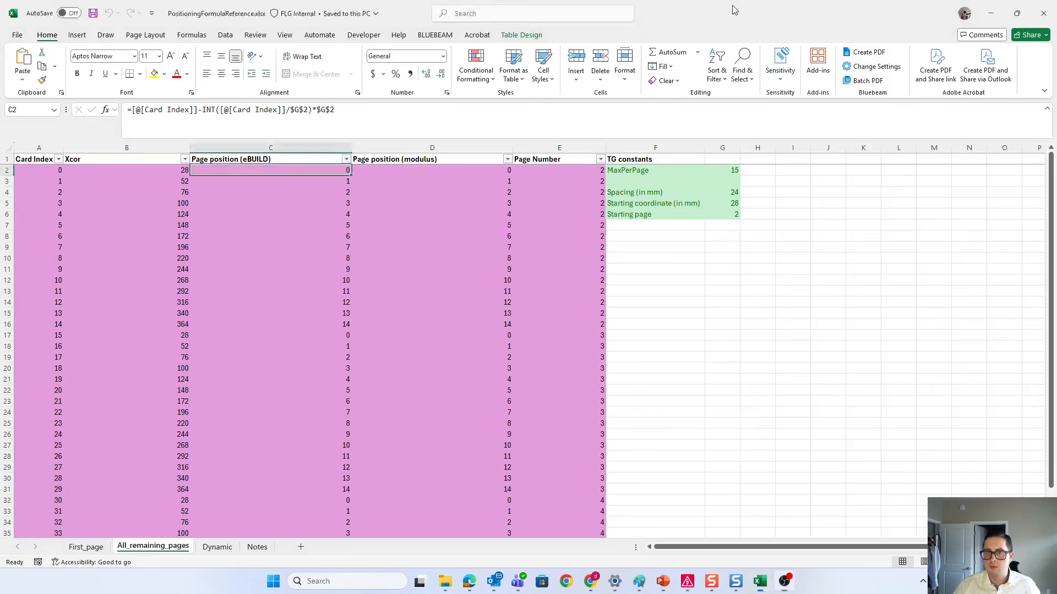
drag(731, 8, 731, 0)
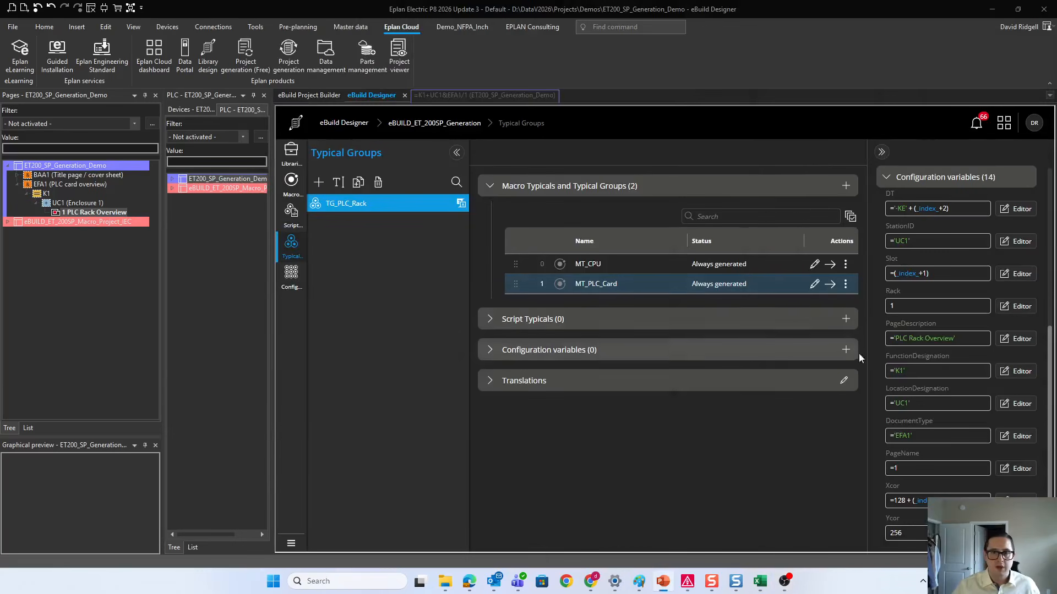
Step: Switch to eBuild Designer in Eplan and replace MT_PLC_Card's PageName formula with the condition "= if _index_ < 11 then 1"
click(1020, 472)
key(alt+Tab)
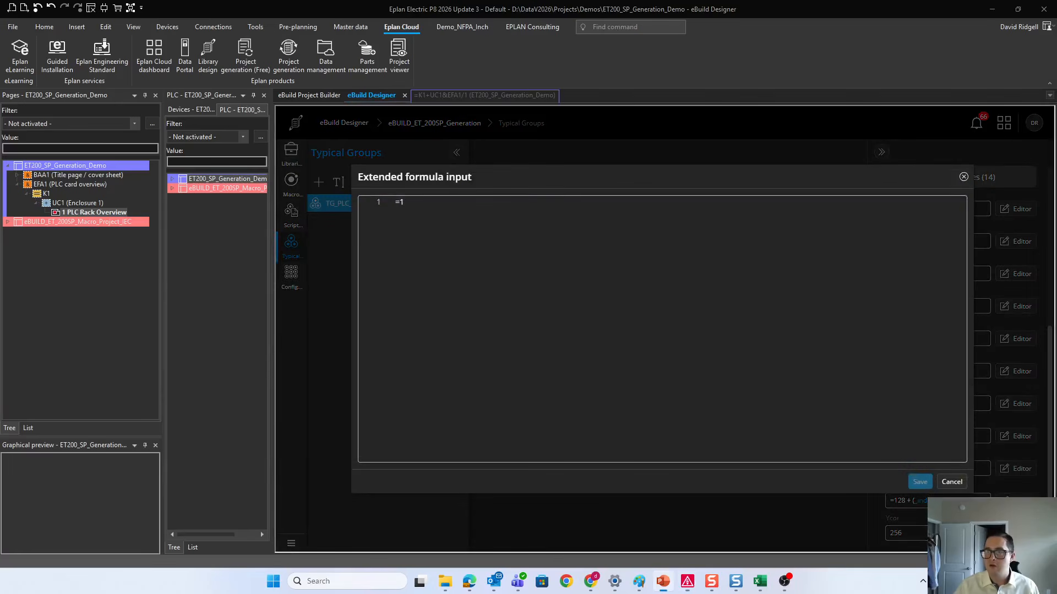
click(487, 260)
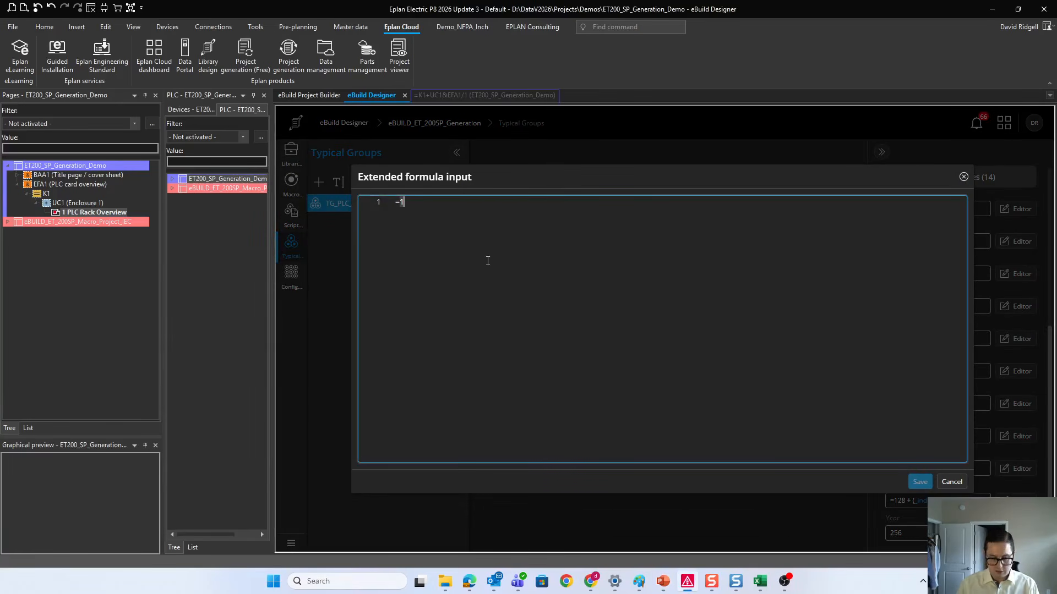
key(BackSpace)
key(BackSpace)
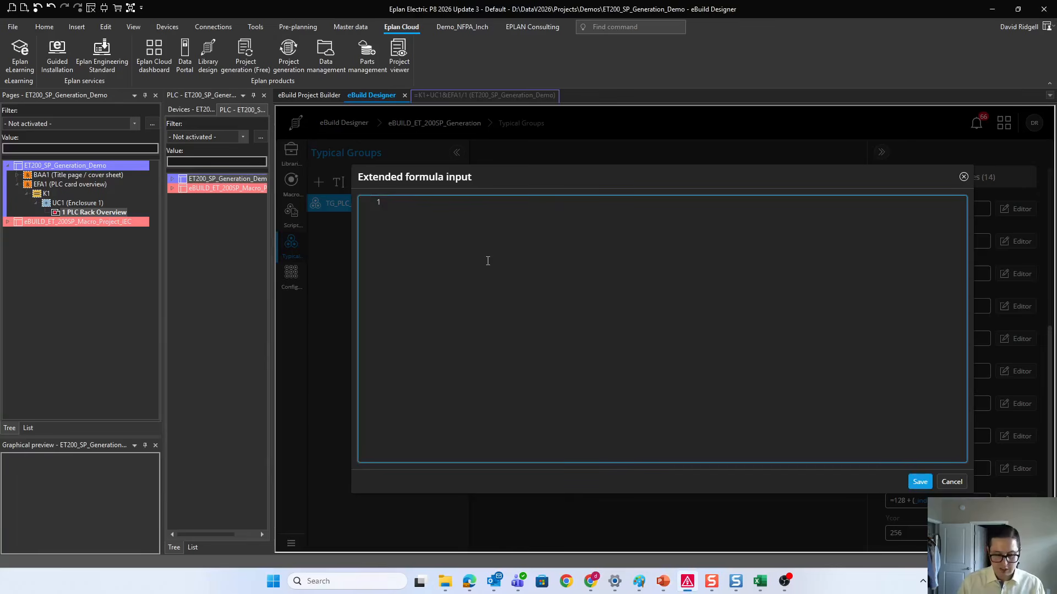
text(= if)
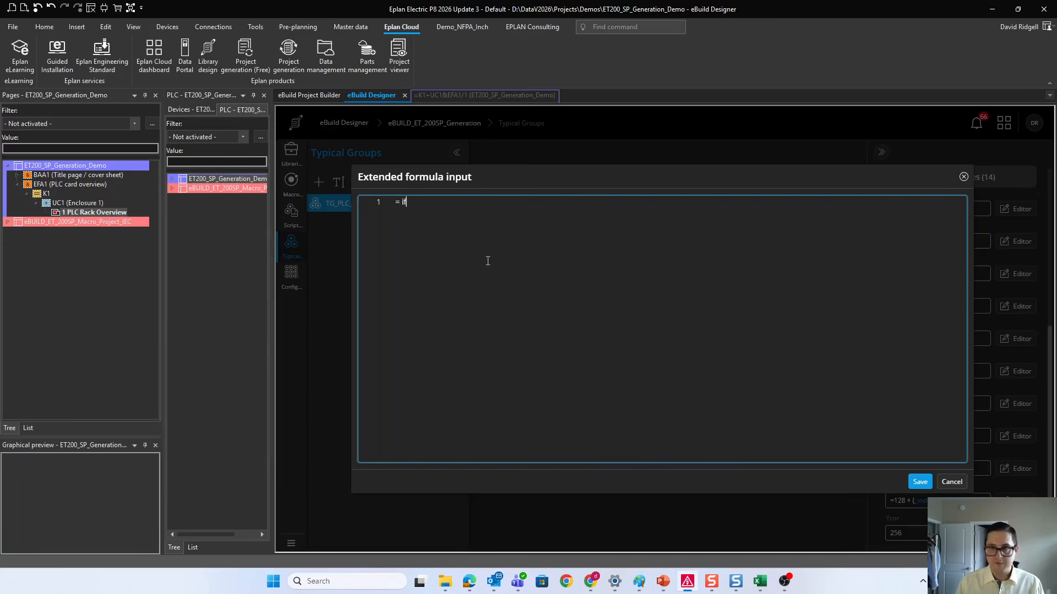
key(ctrl+space)
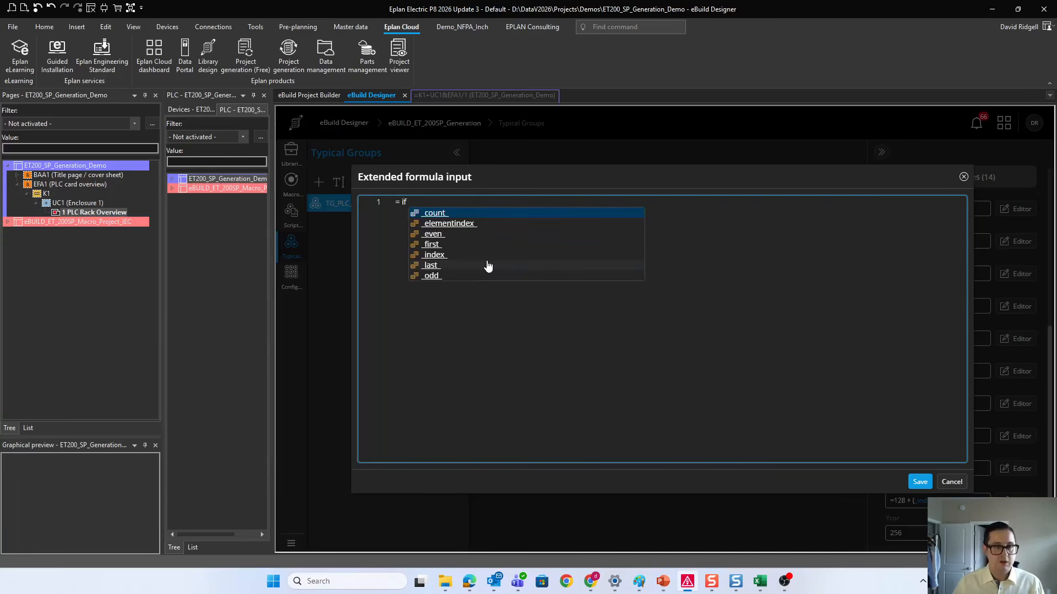
click(438, 256)
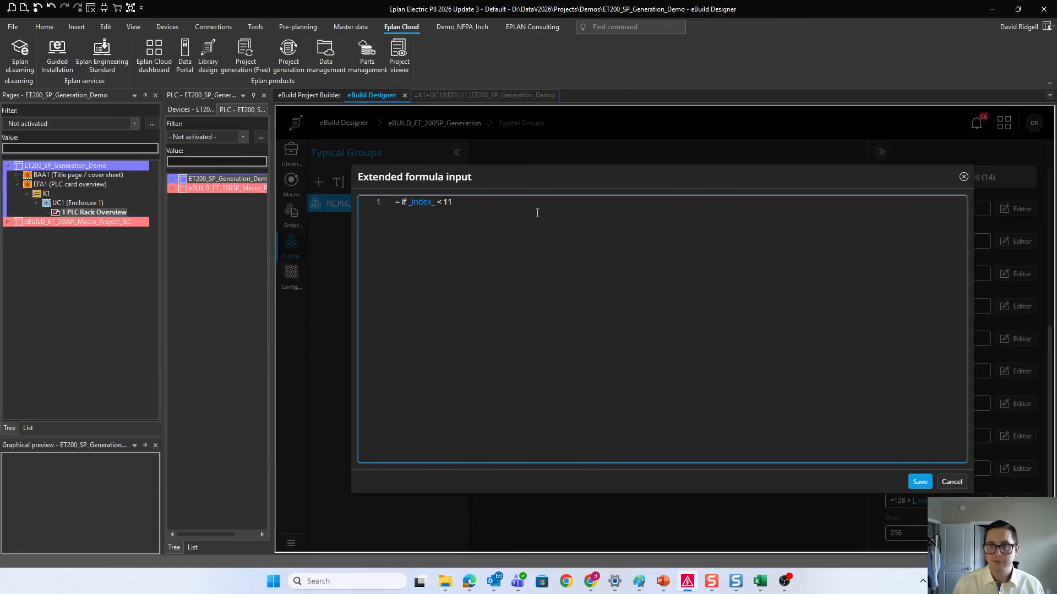
key(Return)
text(t)
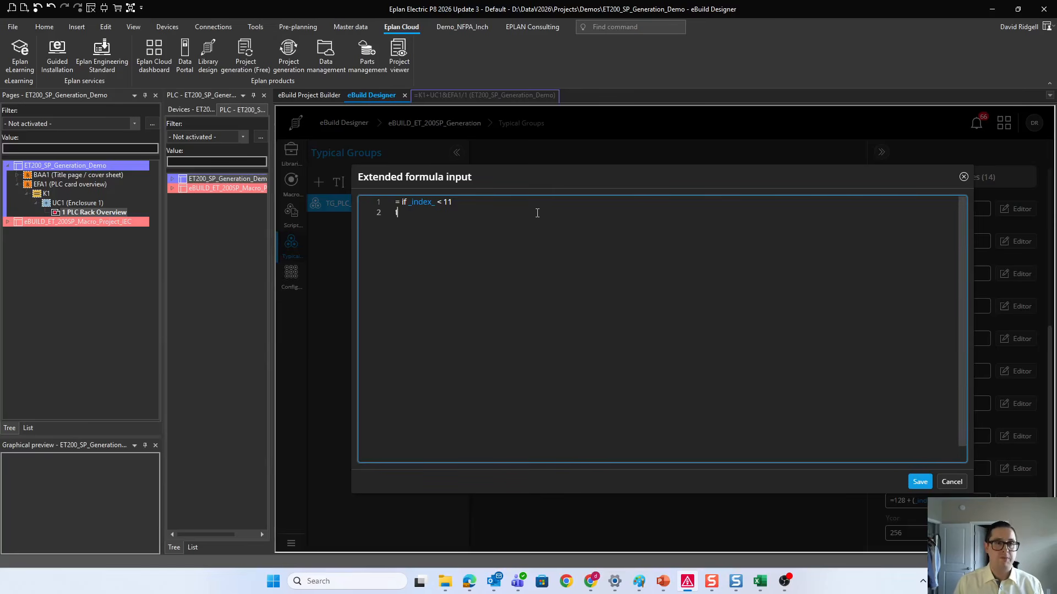
text(hen 1)
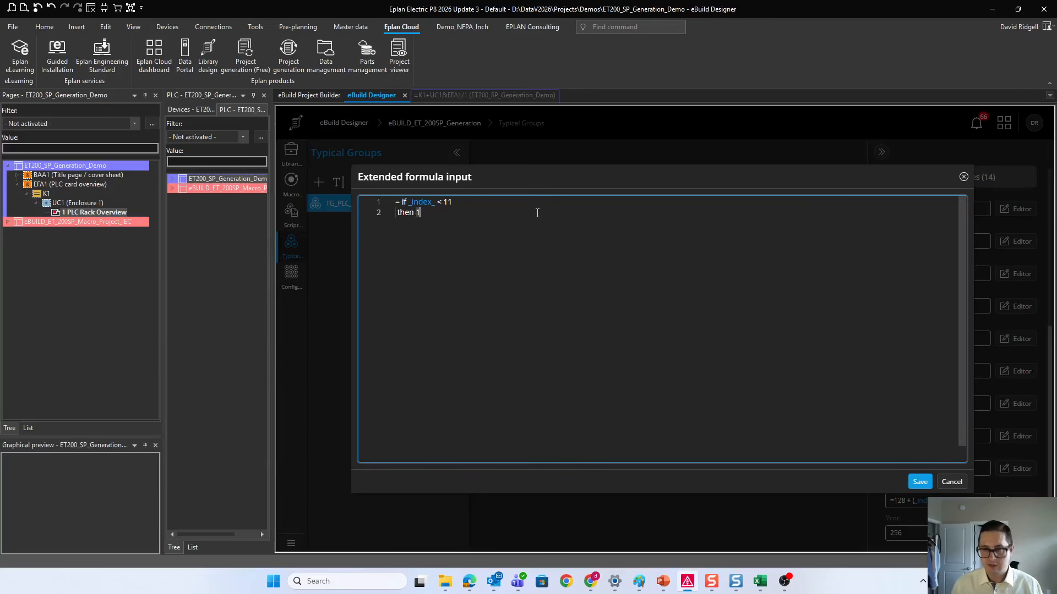
Step: Add the line "else ((_index_-11)/15) + 2" to the PageName formula for cards beyond the first page
key(Return)
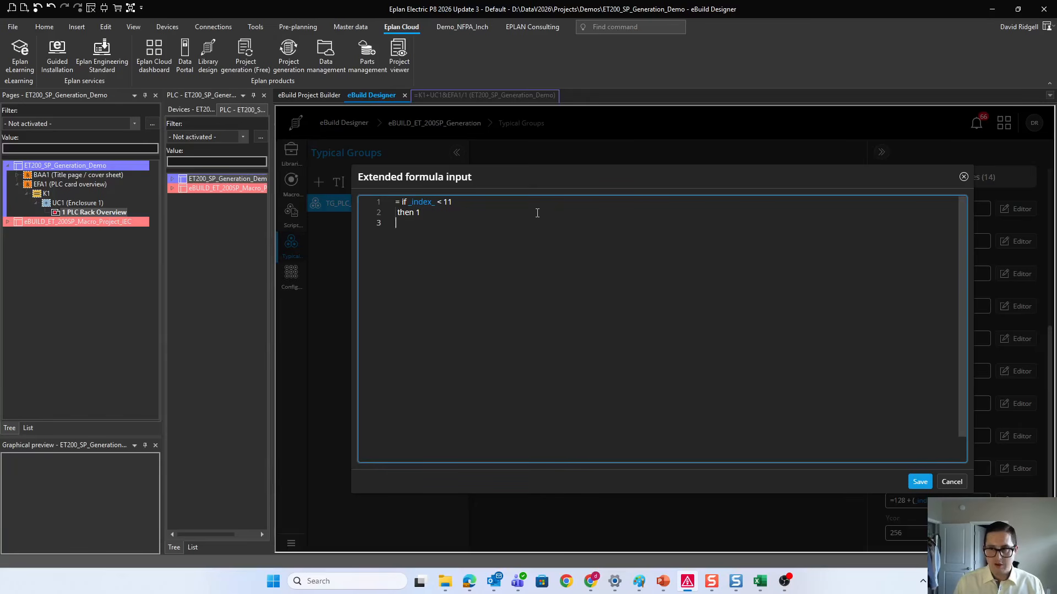
text(else)
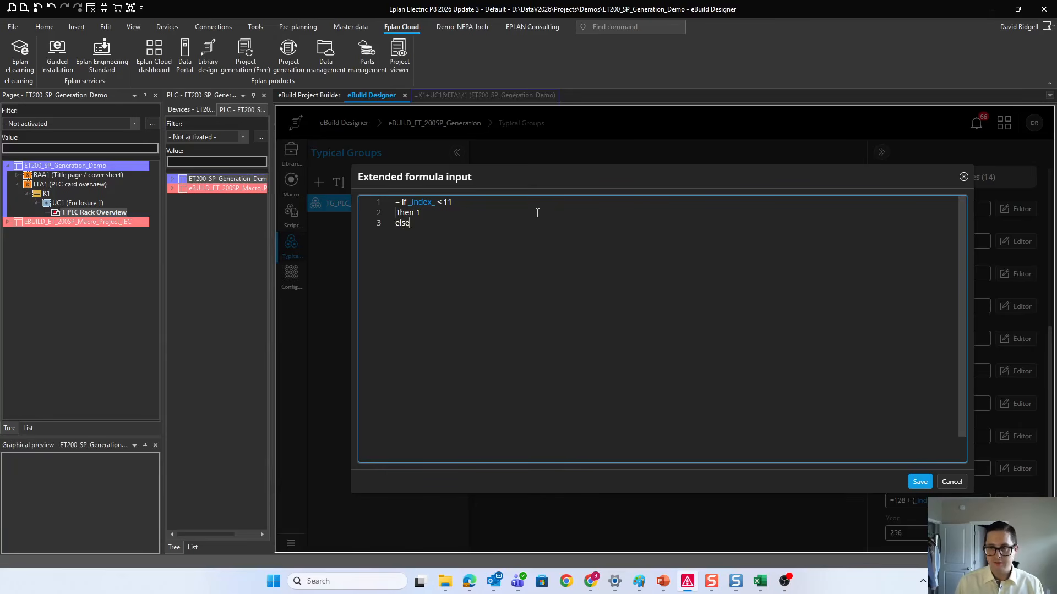
text( (()
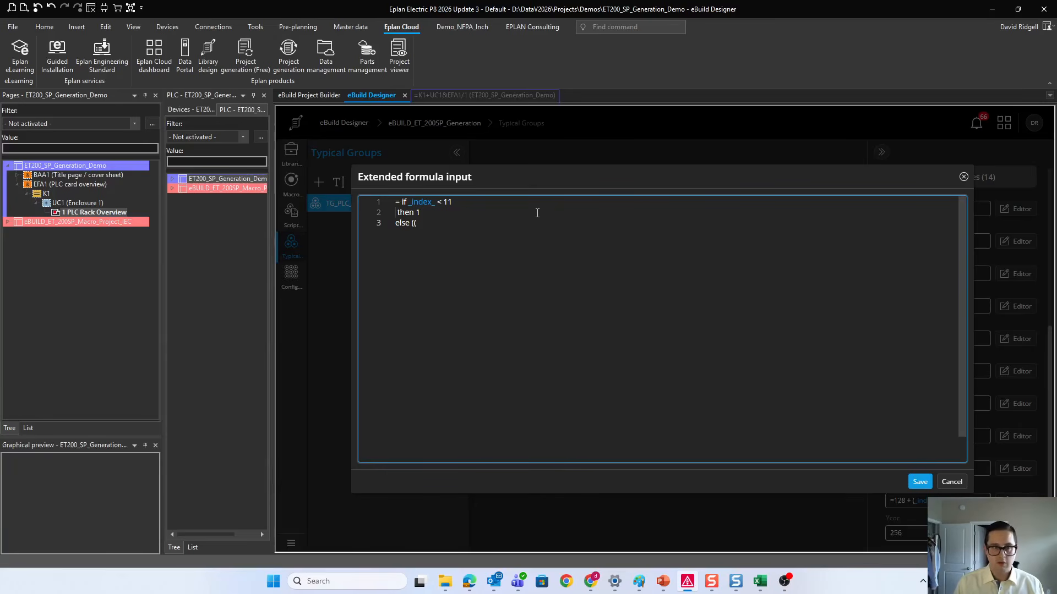
click(469, 276)
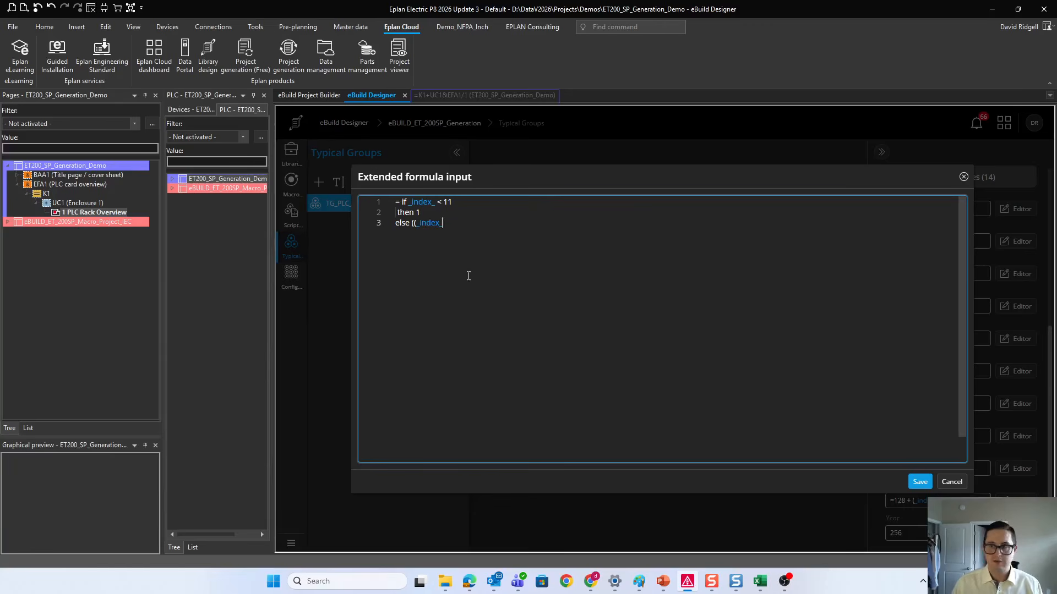
text(-11)
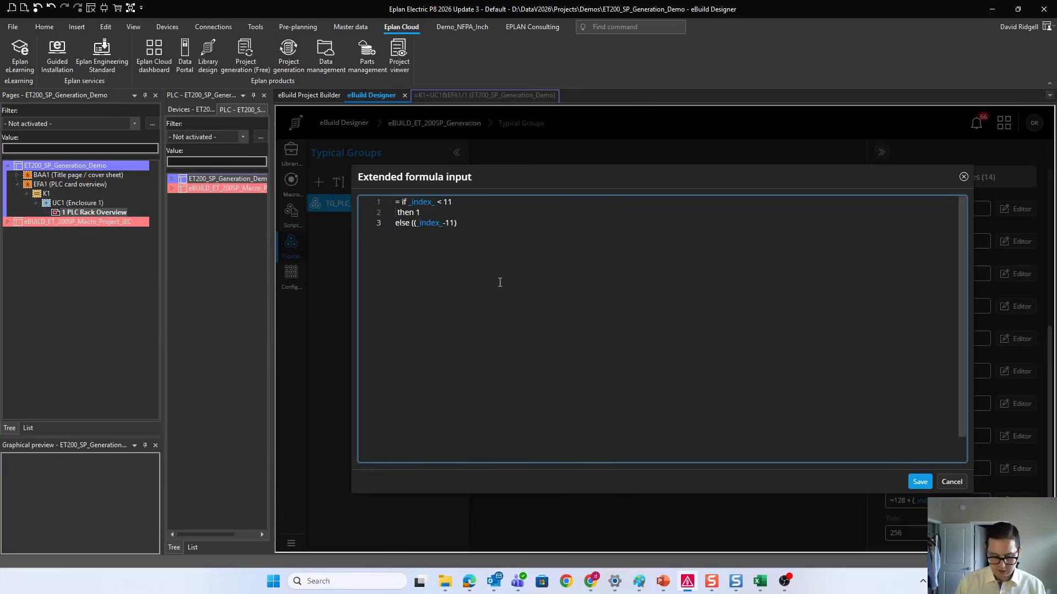
text()/15)
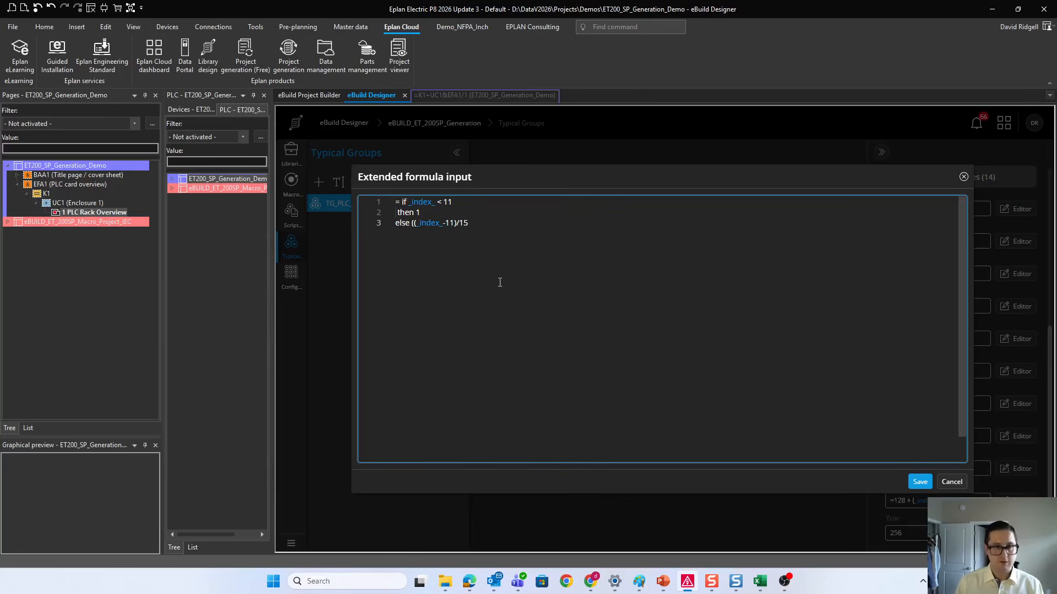
text( + 2)
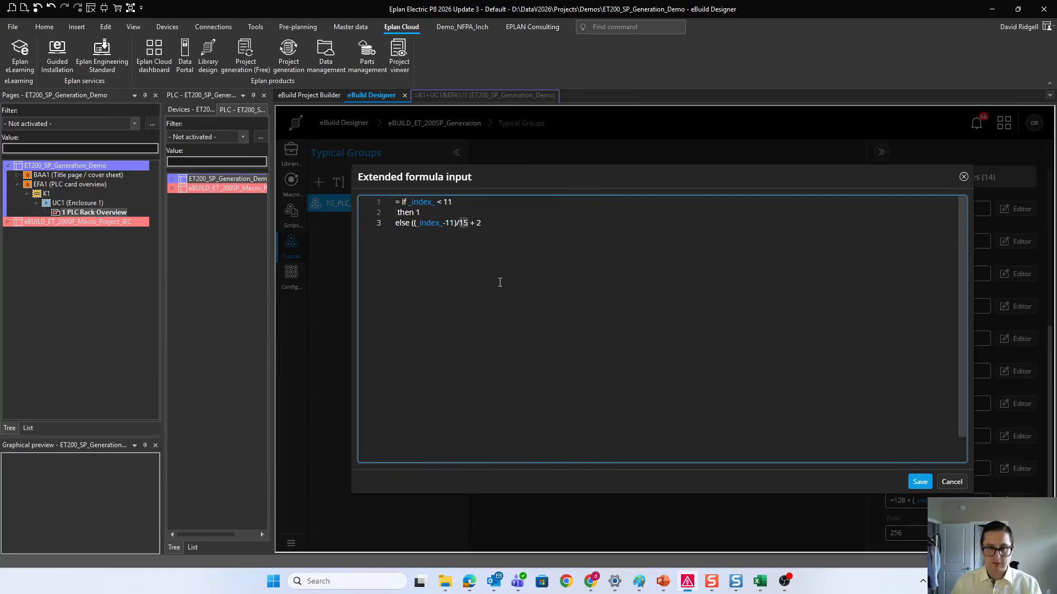
text())
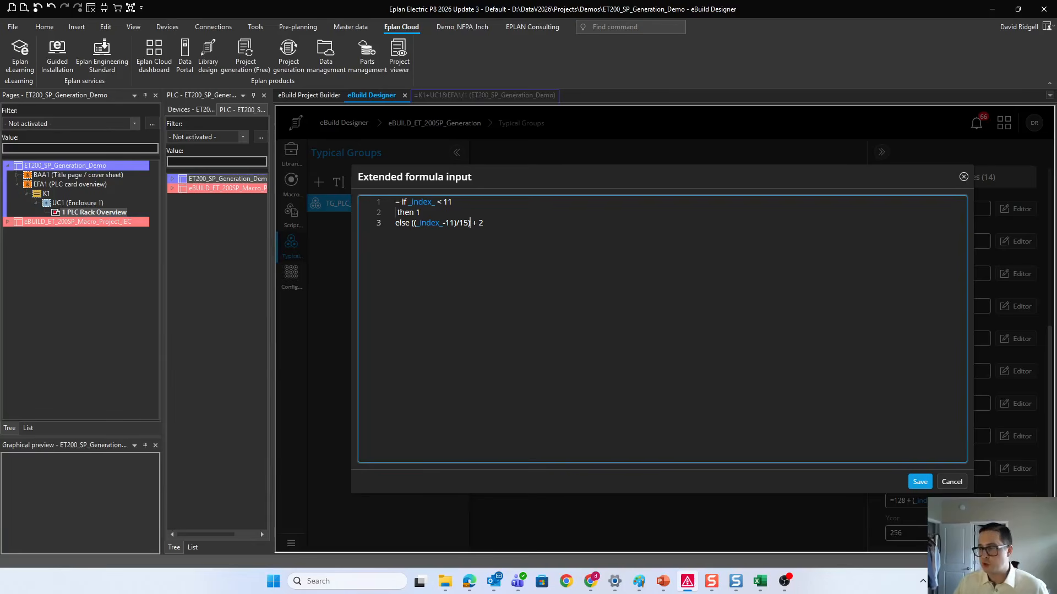
Step: Switch to the PositioningFormulaReference workbook in Excel and check the Page Number formula on the Dynamic sheet where the second page starts
key(alt+Tab)
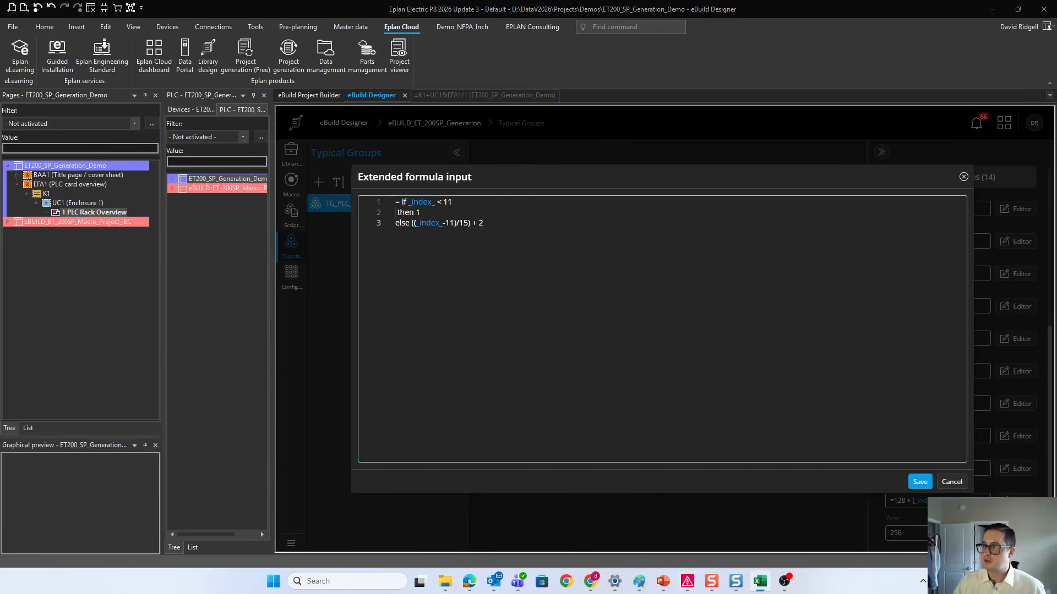
drag(1056, 91, 879, 91)
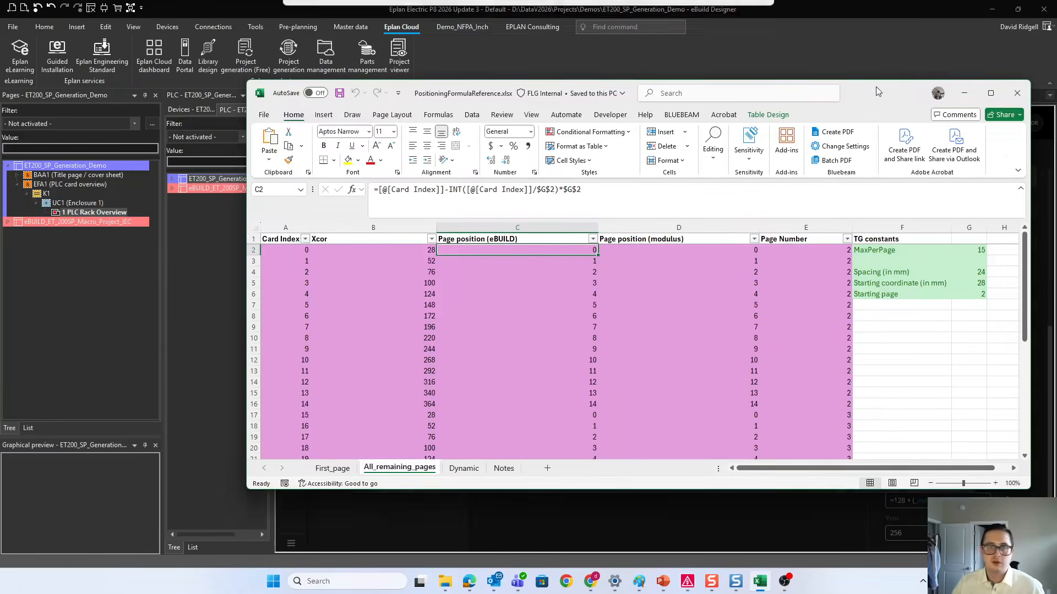
click(992, 92)
click(217, 547)
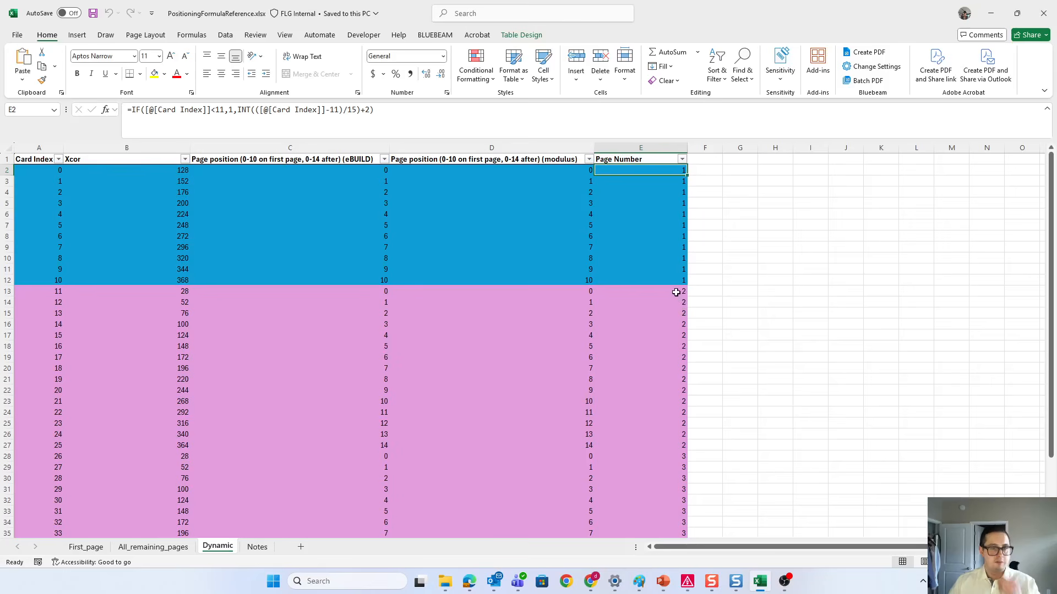
click(673, 293)
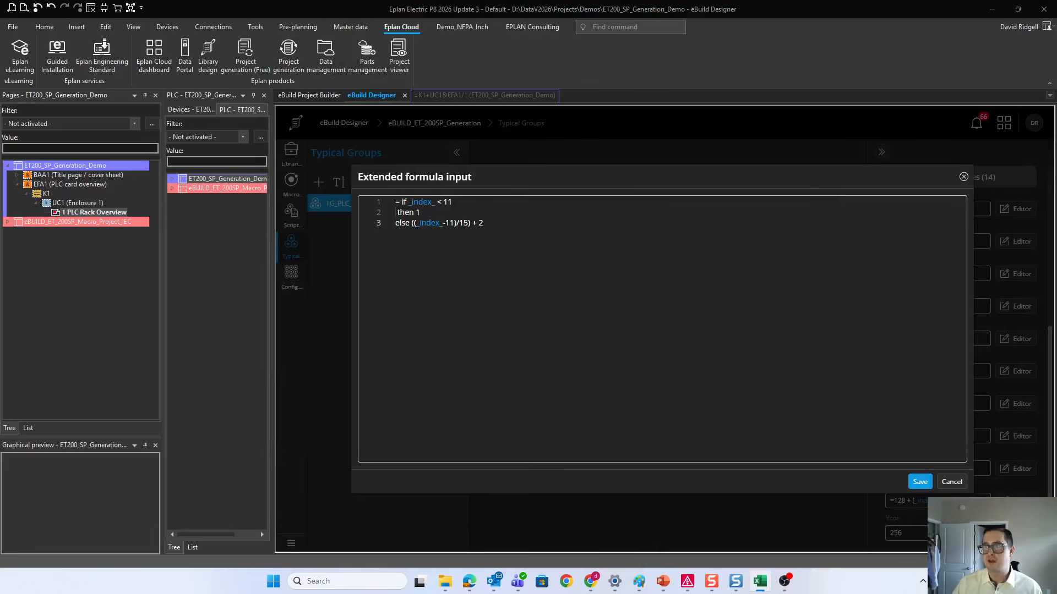
Step: Return to Eplan, recheck the else line of the PageName formula and save the formula
click(109, 290)
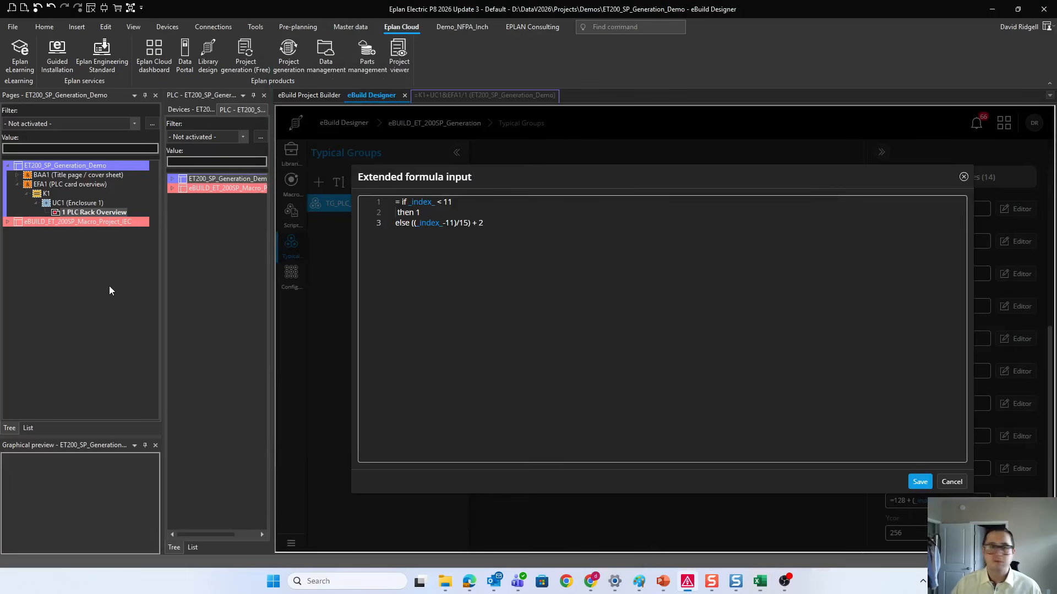
click(448, 223)
click(538, 239)
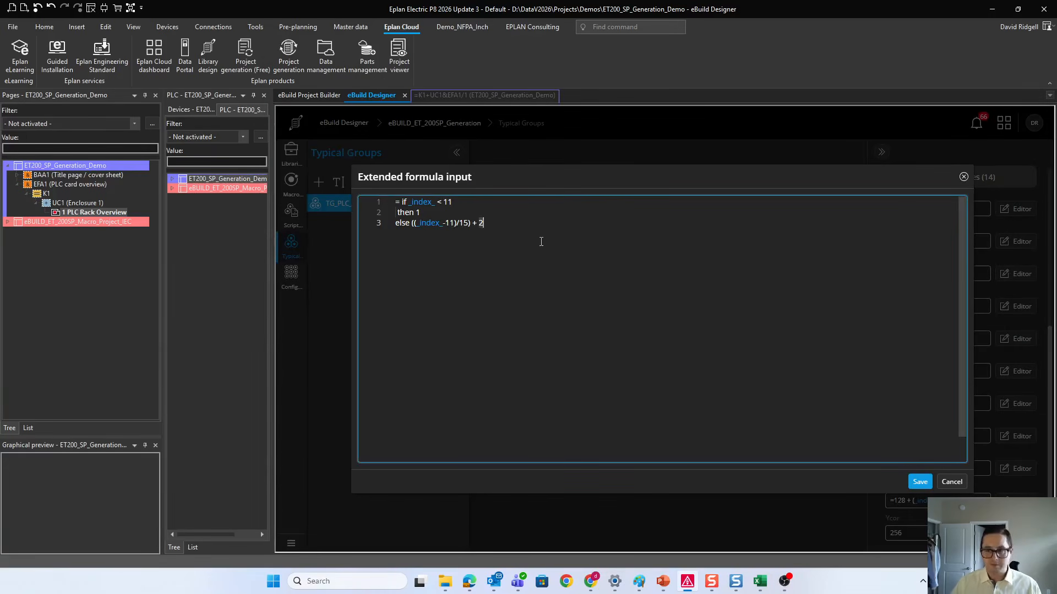
click(920, 482)
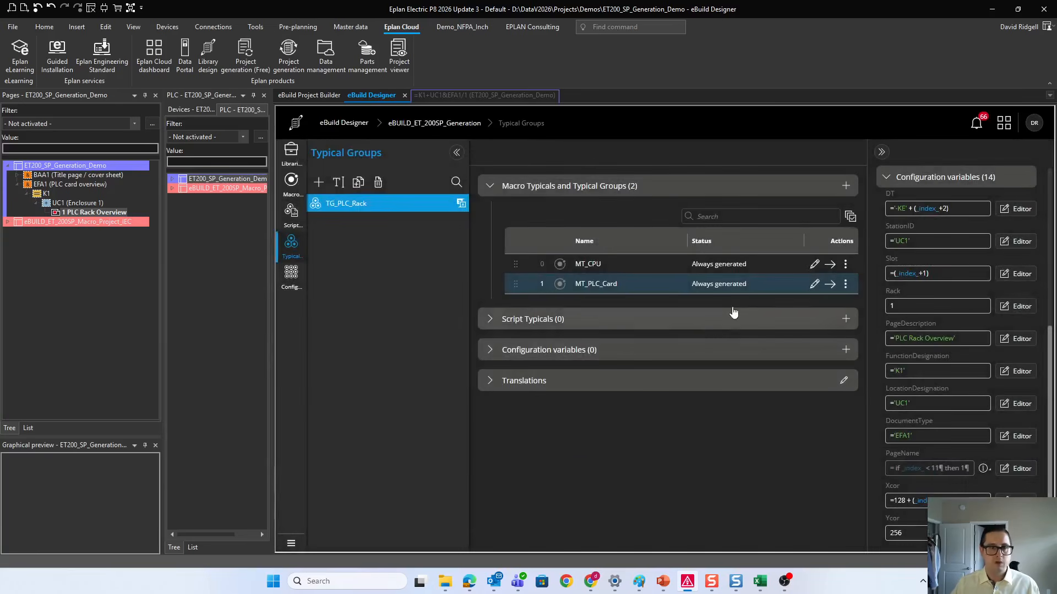
Step: Generate the PLC rack from eBuild Project Builder and open page 2 PLC Rack Overview
click(292, 95)
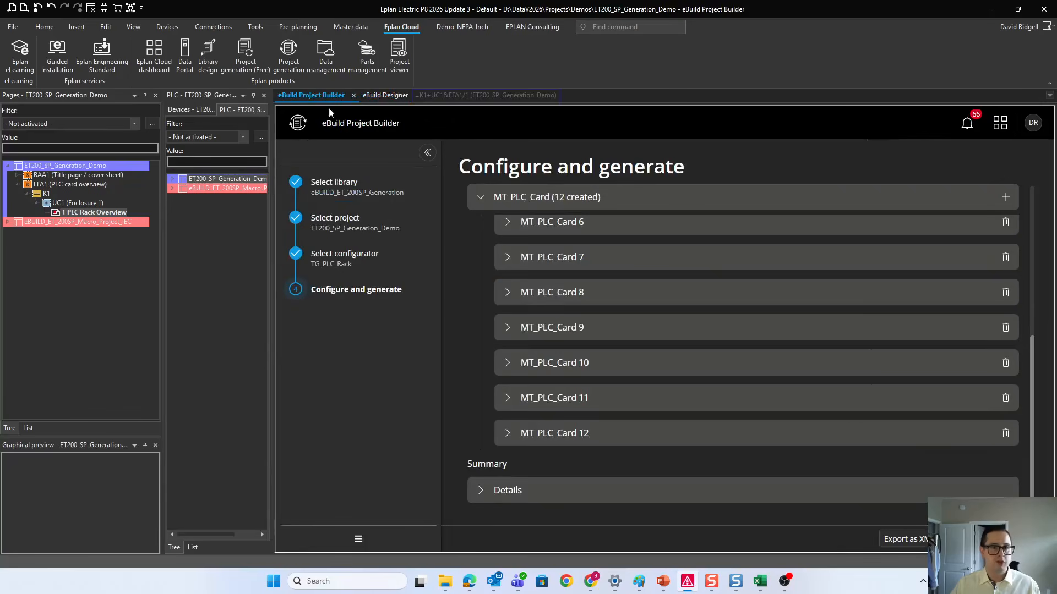
click(1013, 539)
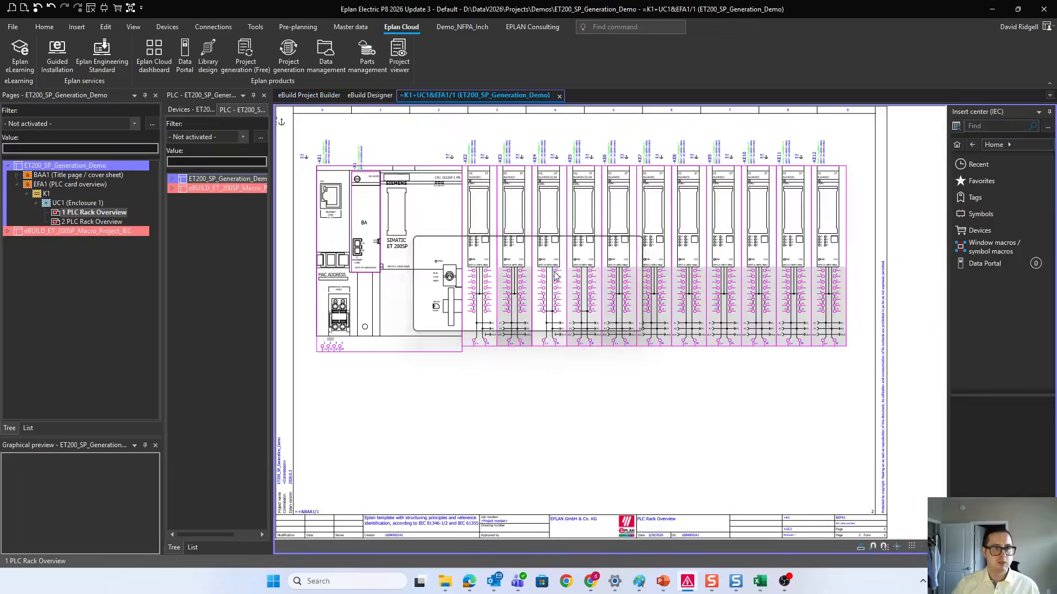
click(72, 222)
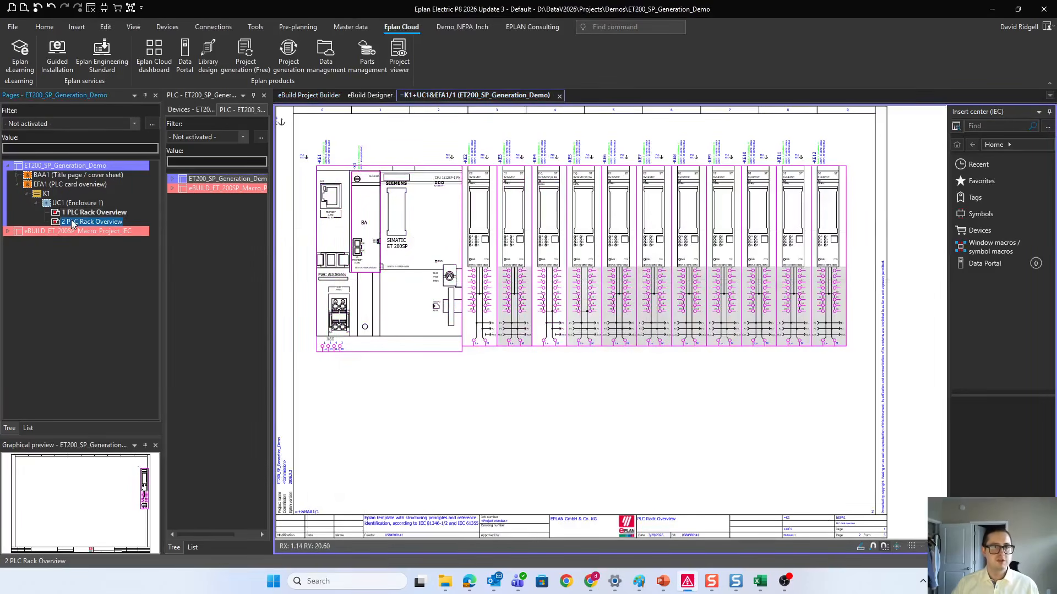
double_click(72, 222)
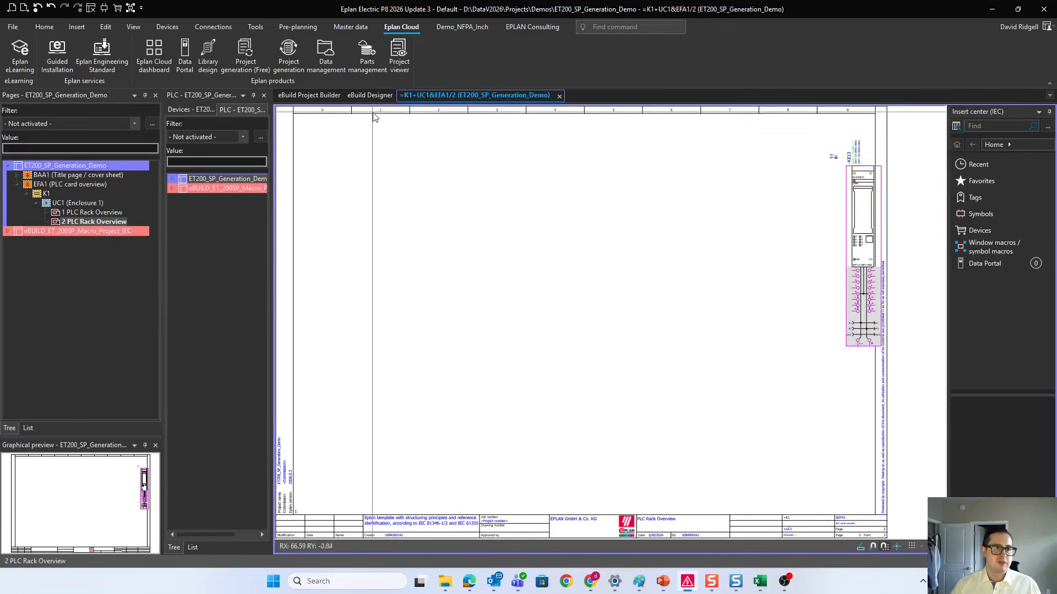
Step: Close MT_PLC_Card's PageName formula with an "endif" line in eBuild Designer and save it
click(370, 95)
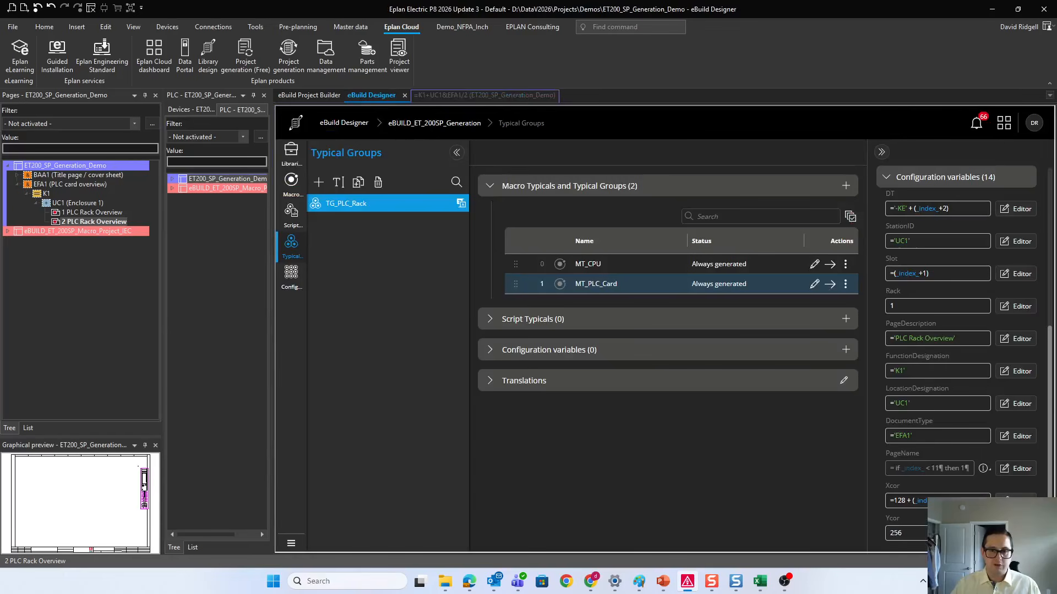
click(1012, 469)
key(Return)
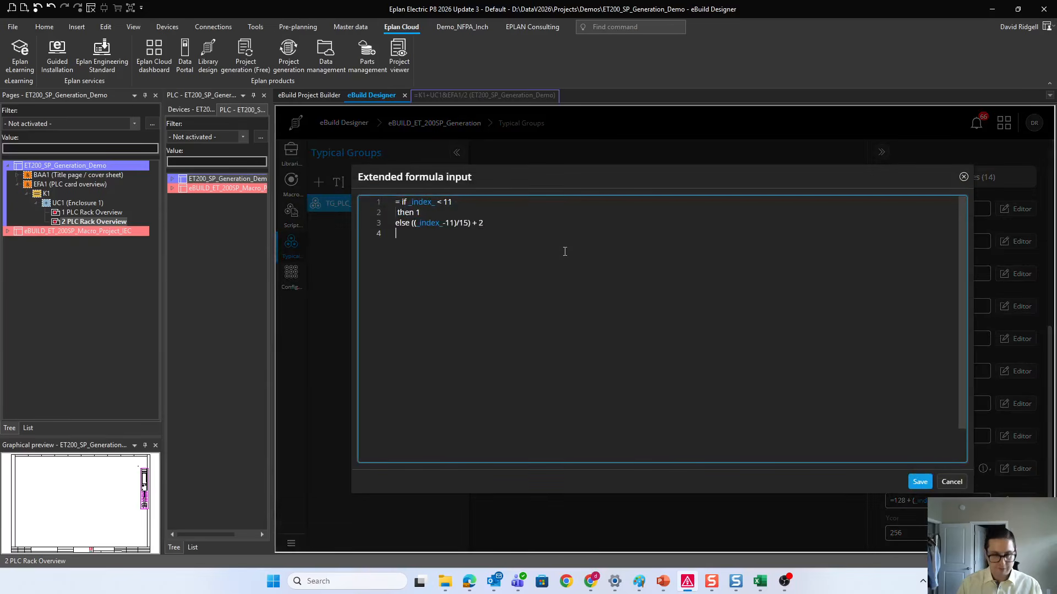
text(endif)
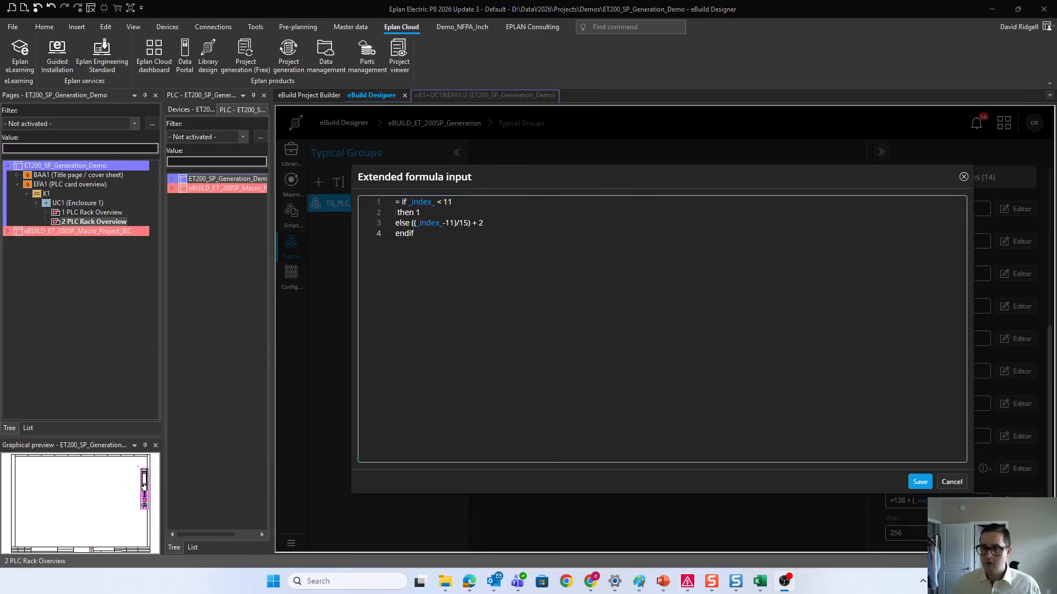
click(912, 478)
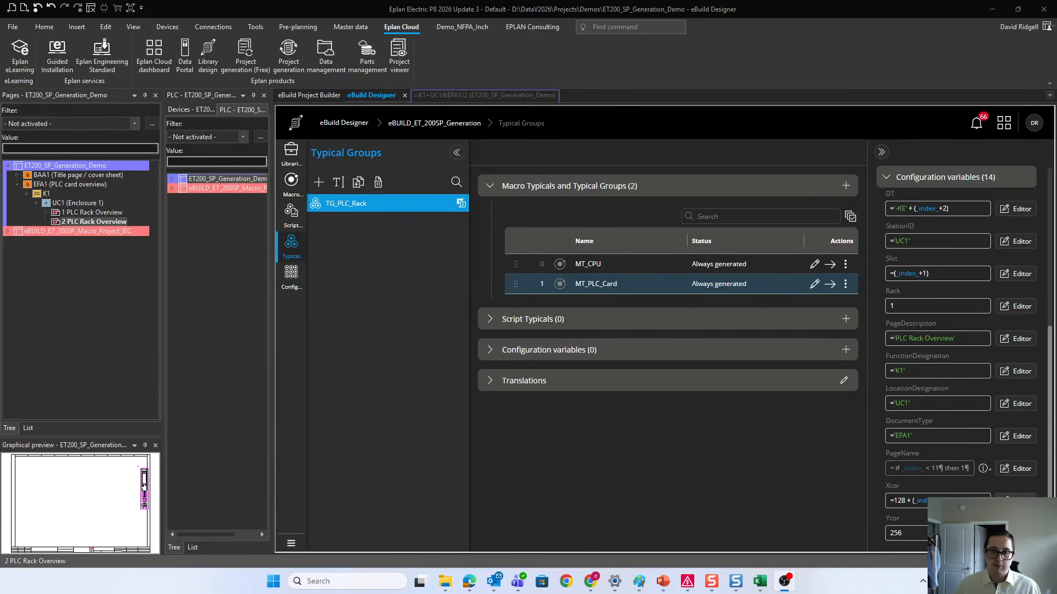
Step: Open MT_PLC_Card's Xcor formula for editing and enclose the existing =128 + (_index_*24) in a /* */ block comment
click(1016, 501)
click(397, 202)
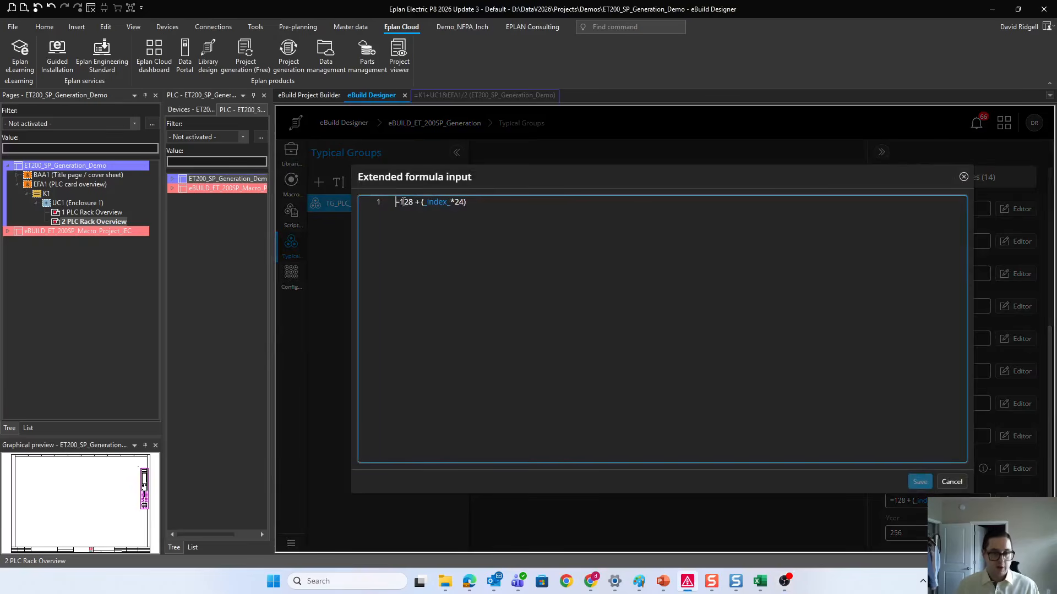
text(//)
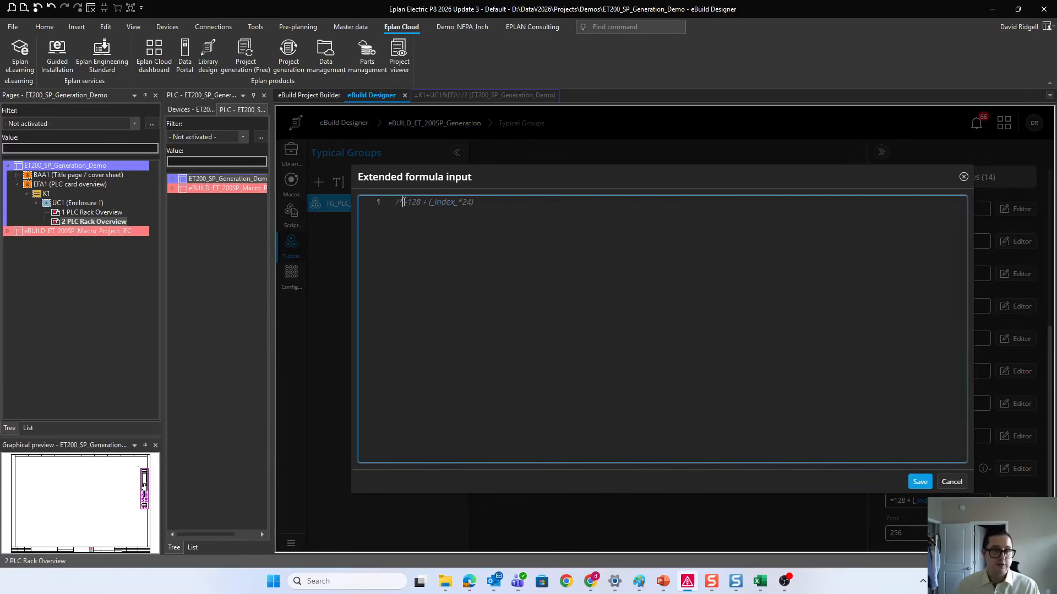
key(Return)
click(504, 228)
key(Return)
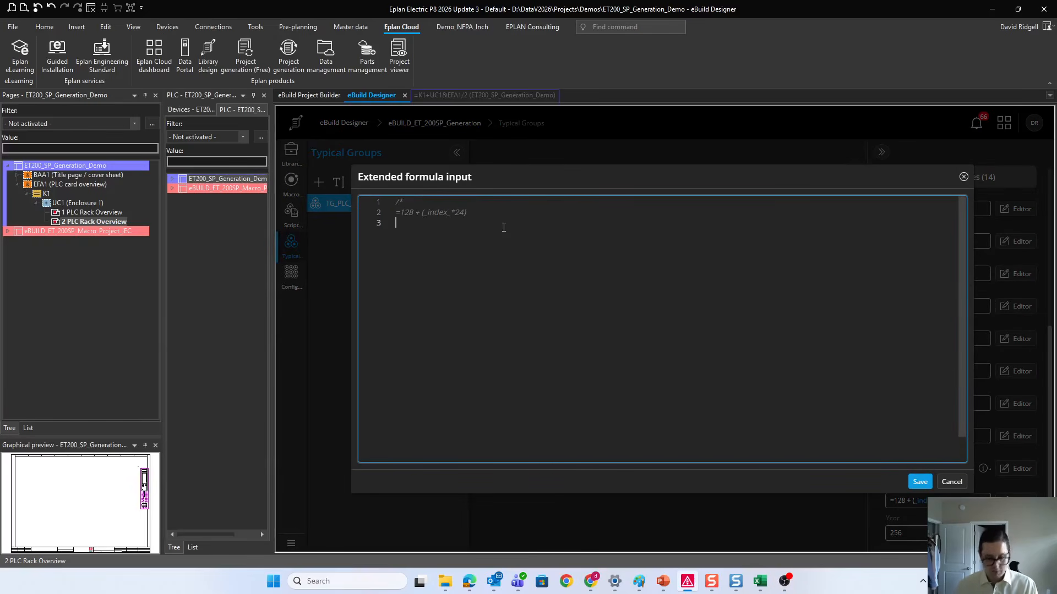
text(*/)
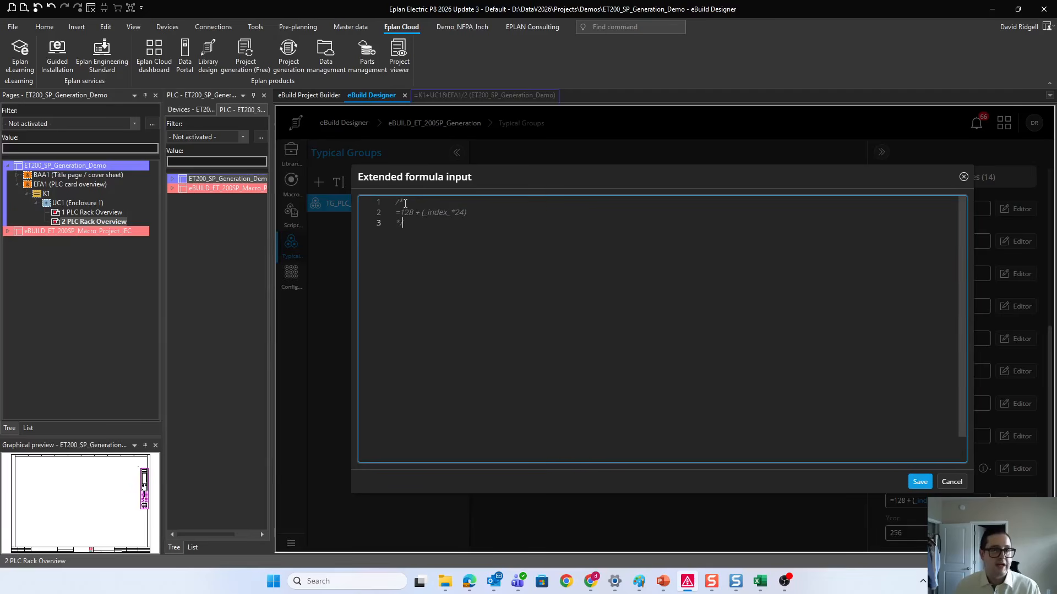
Step: Insert blank lines above the commented-out Xcor formula and label it "//old formula below"
click(397, 202)
key(Return)
key(Return)
key(Return)
click(415, 223)
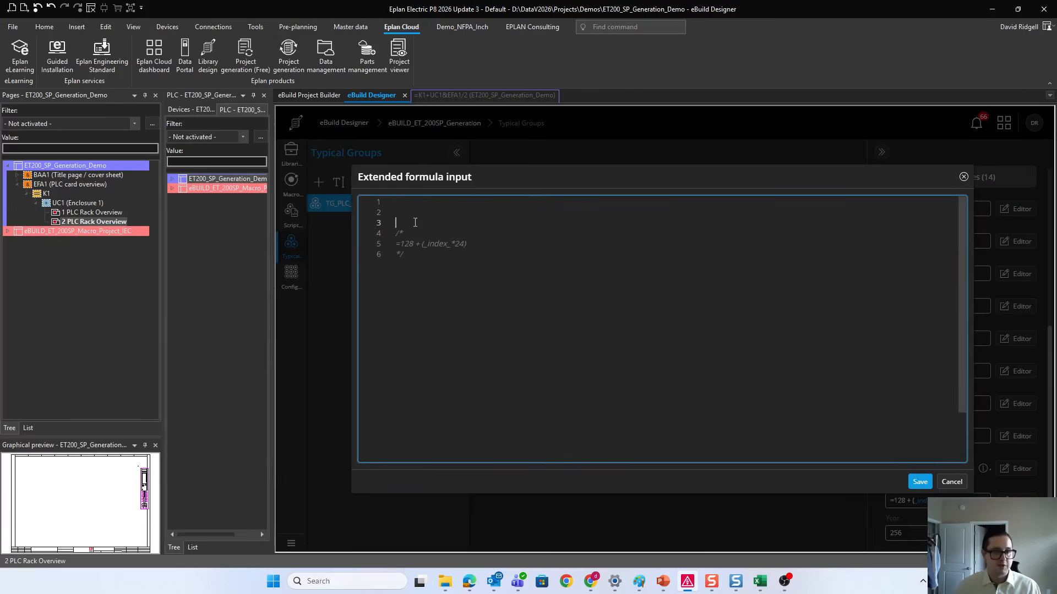
text(//old)
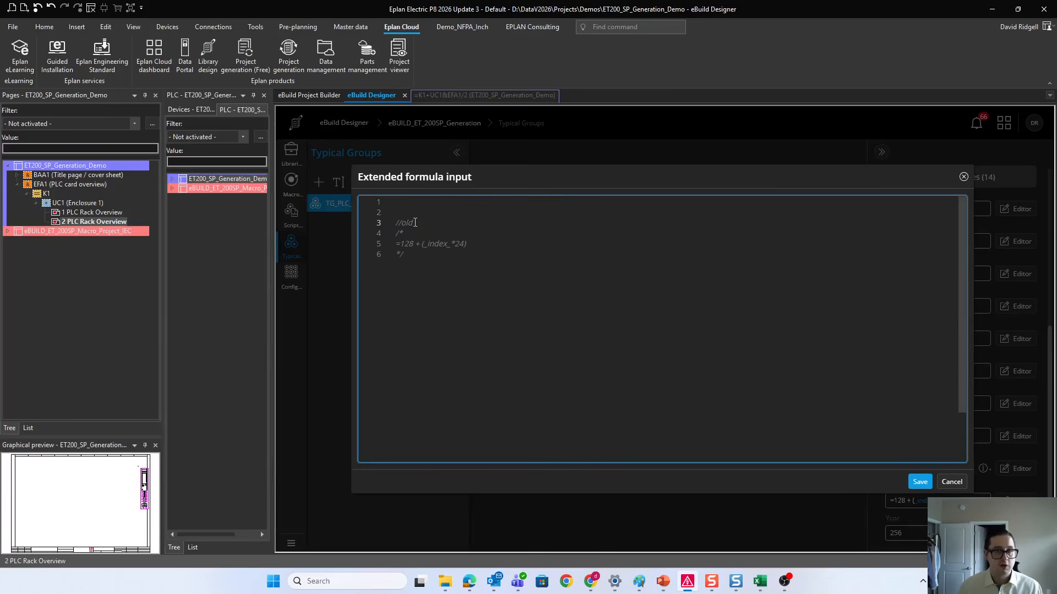
text( formula)
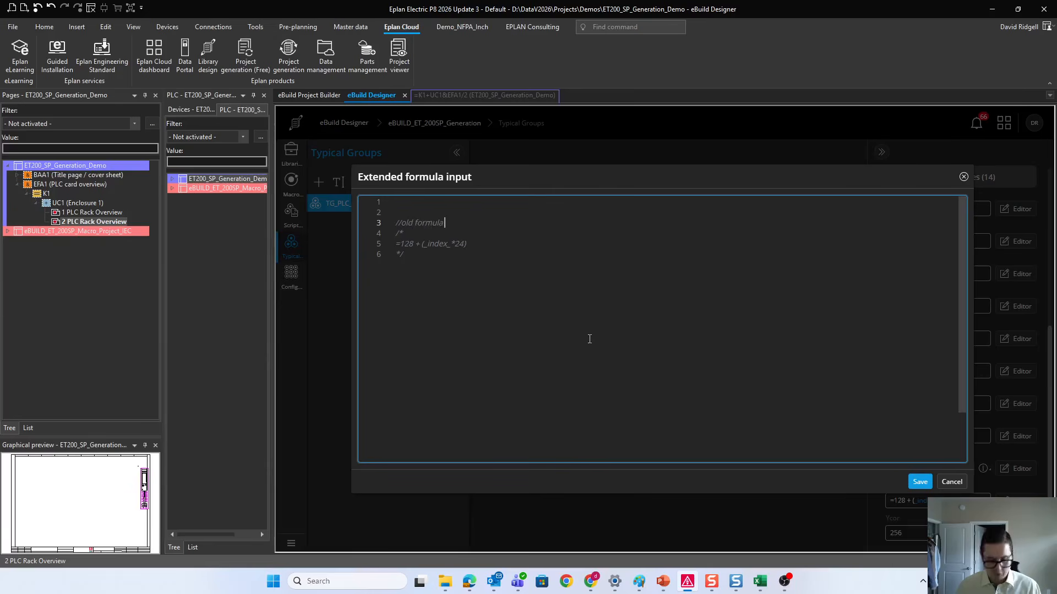
text( below)
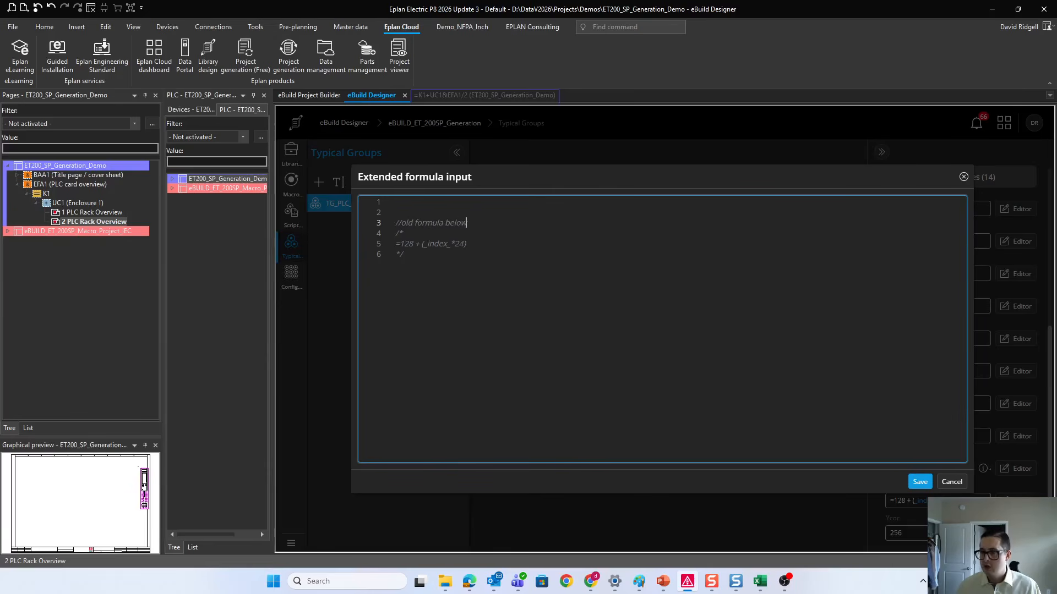
Step: Start the new Xcor formula on the first line with the condition "= if _index_ < 11"
key(alt+Tab)
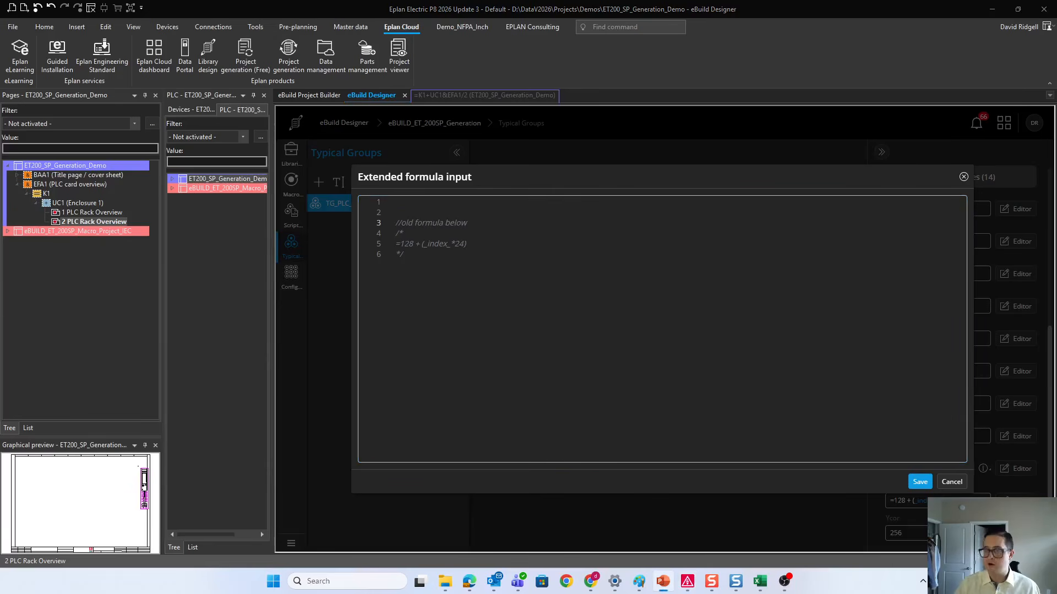
click(492, 199)
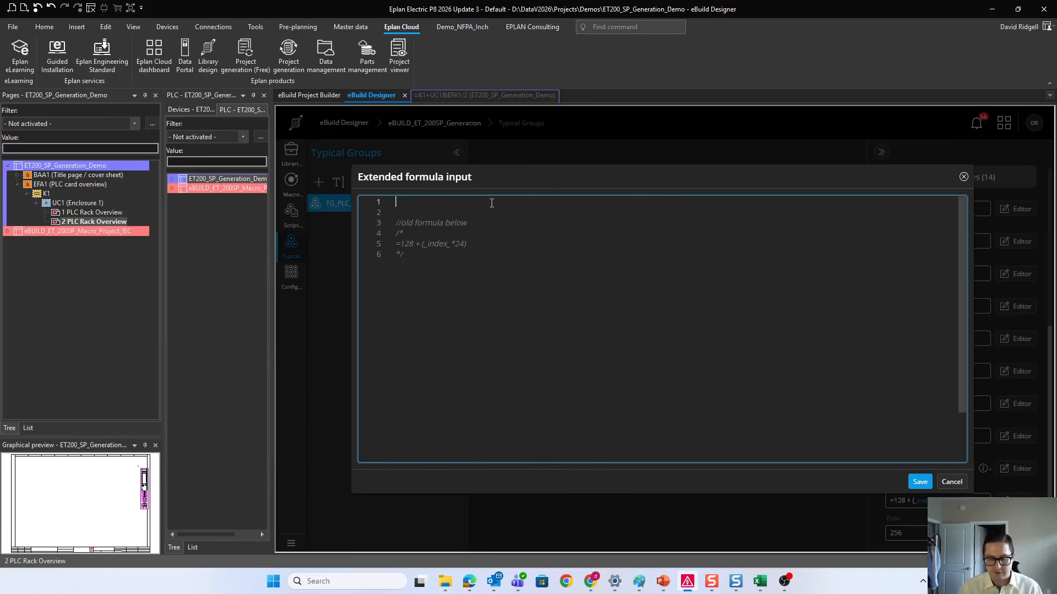
text(if)
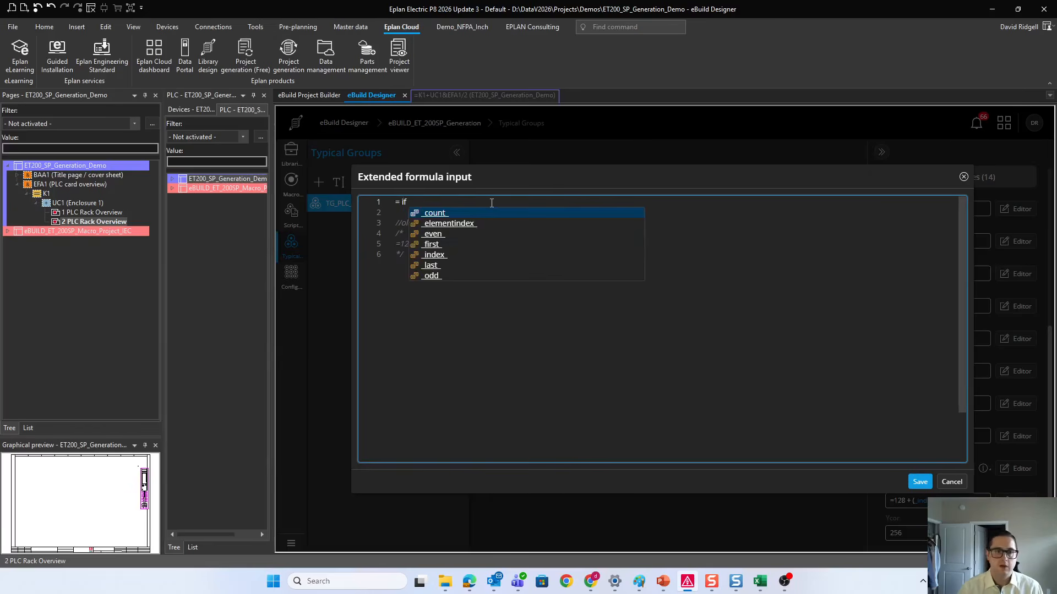
click(437, 255)
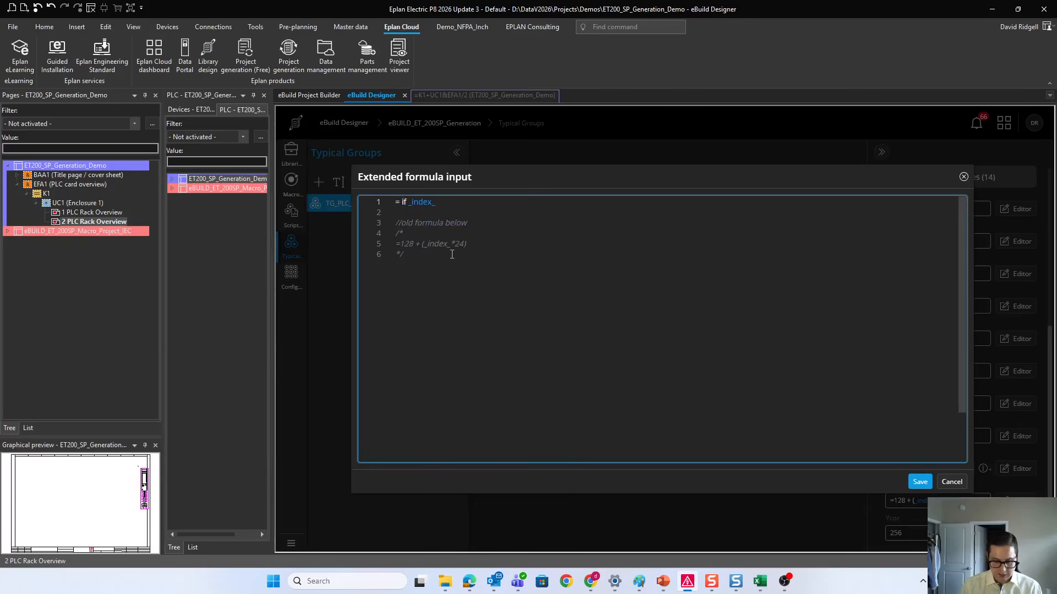
text(< 11)
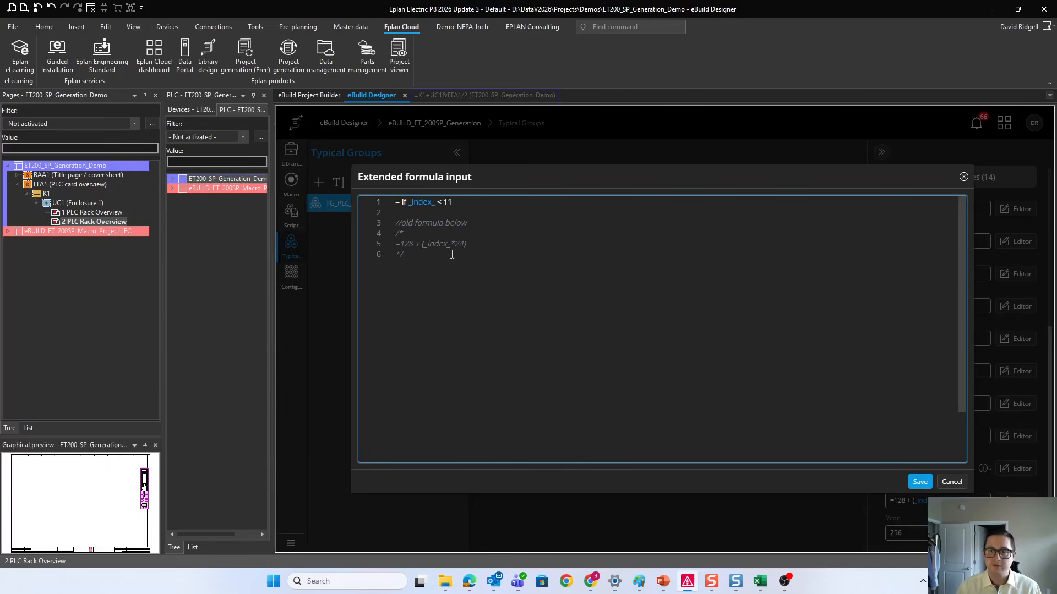
key(Return)
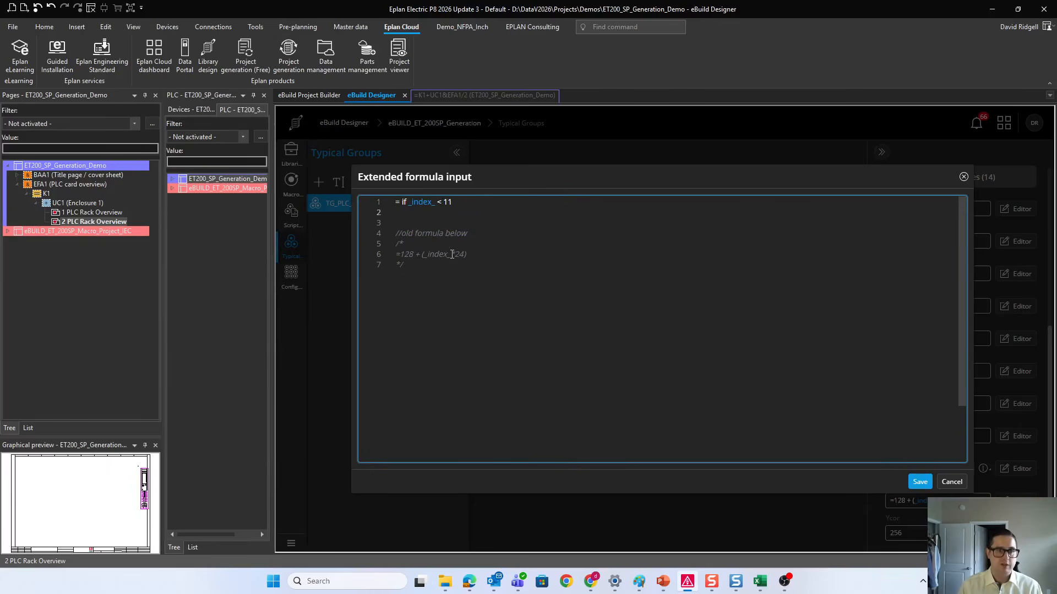
Step: Add the line "then 128 + (_index_*24)" below the condition, reusing the expression from the old formula
text(then)
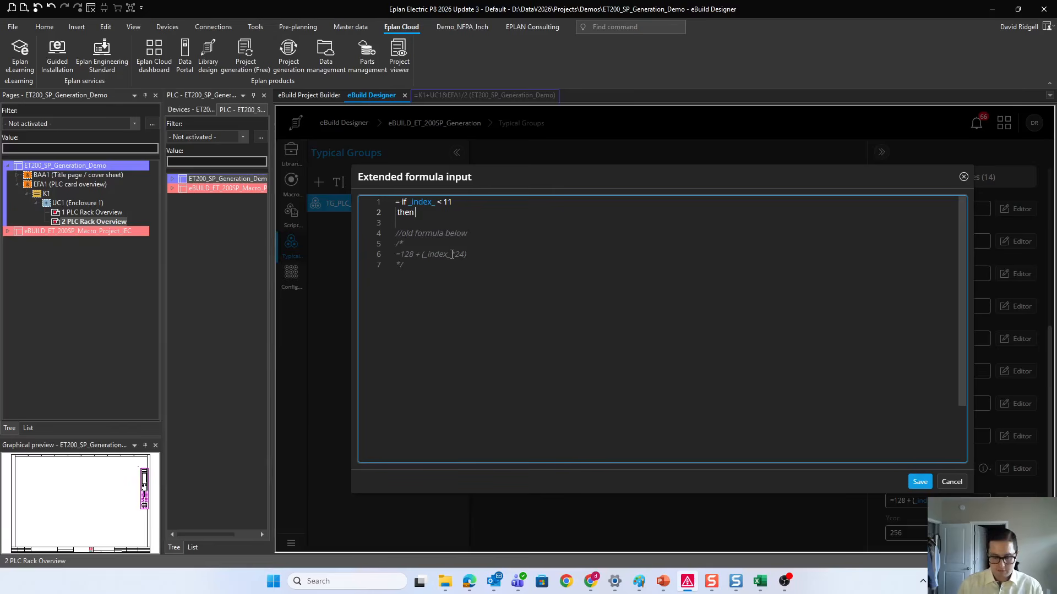
text( 128)
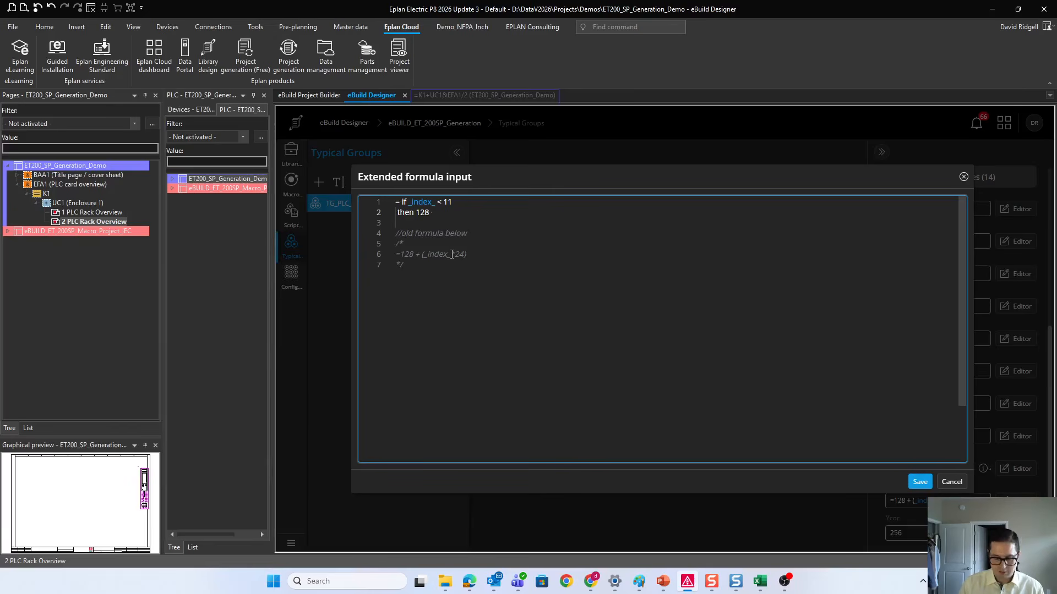
text( +)
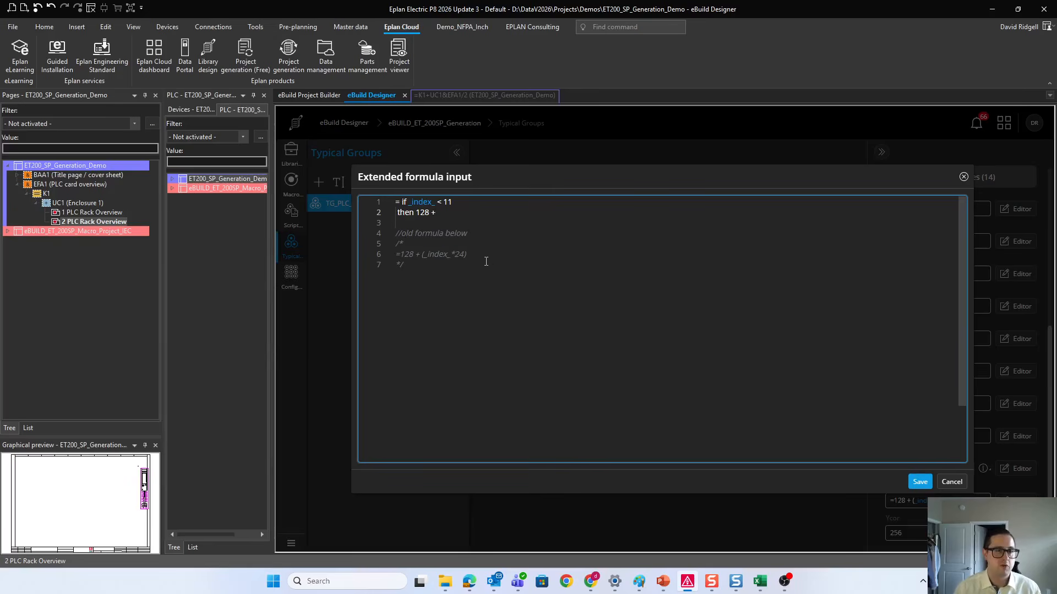
drag(468, 254, 401, 260)
key(ctrl+c)
drag(447, 214, 415, 216)
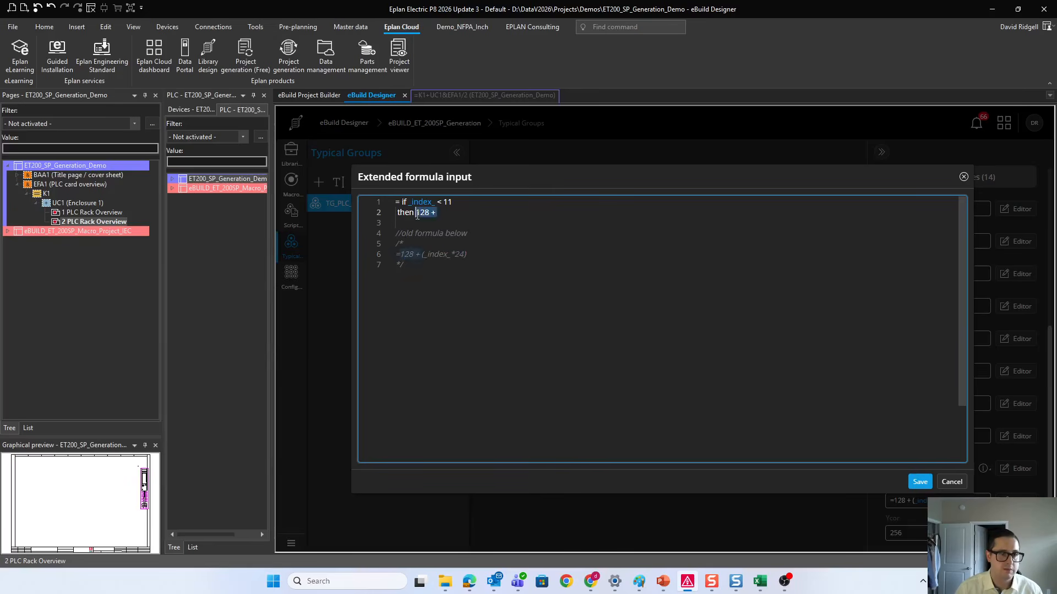
key(ctrl+v)
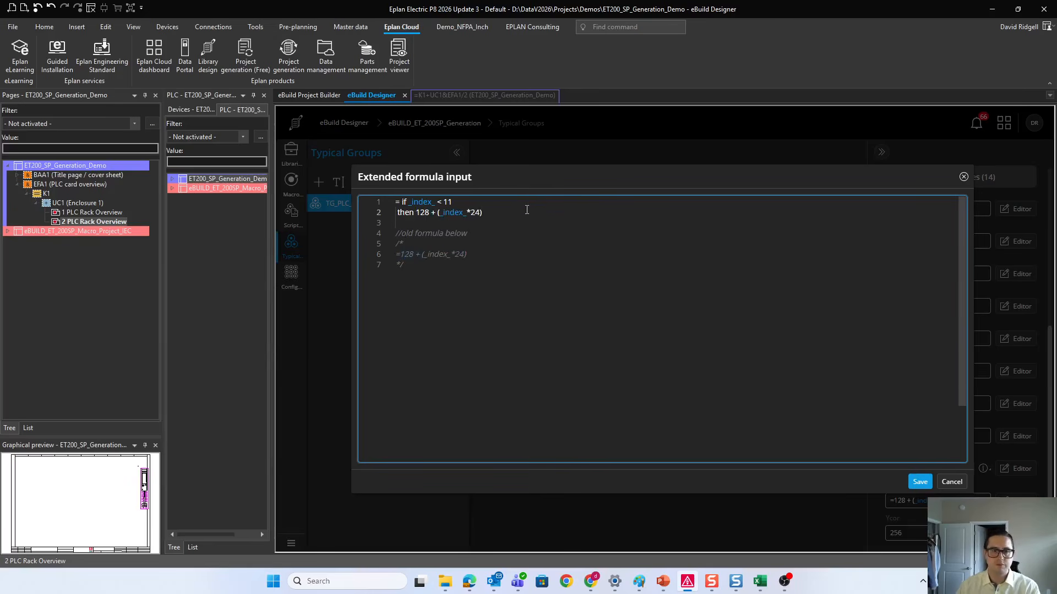
Step: Add an "else" line, the comment "//Starting position per page (in mm)" and the start value 28 on separate lines
key(Return)
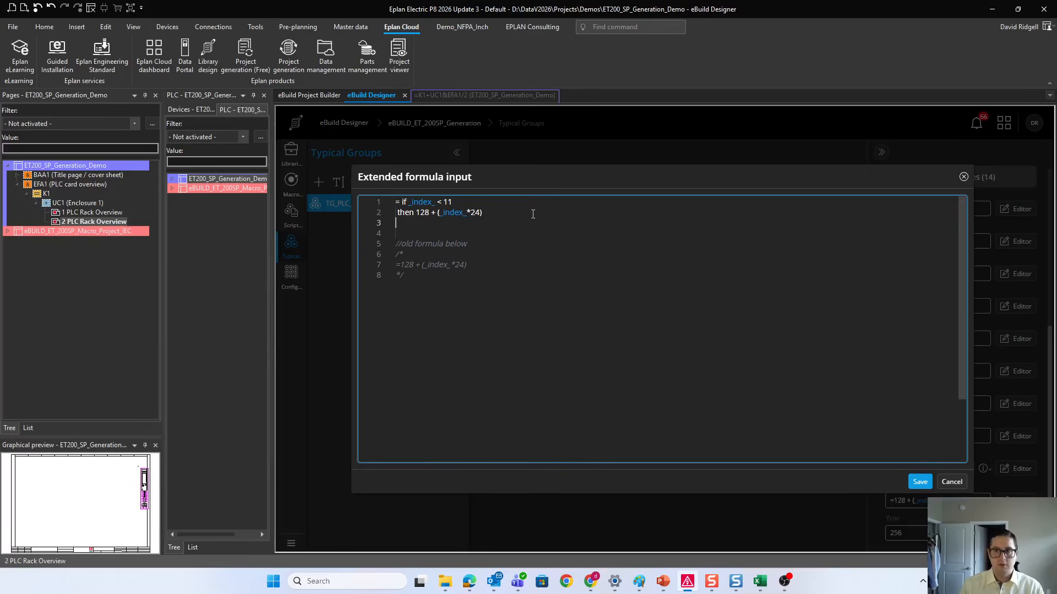
text(else)
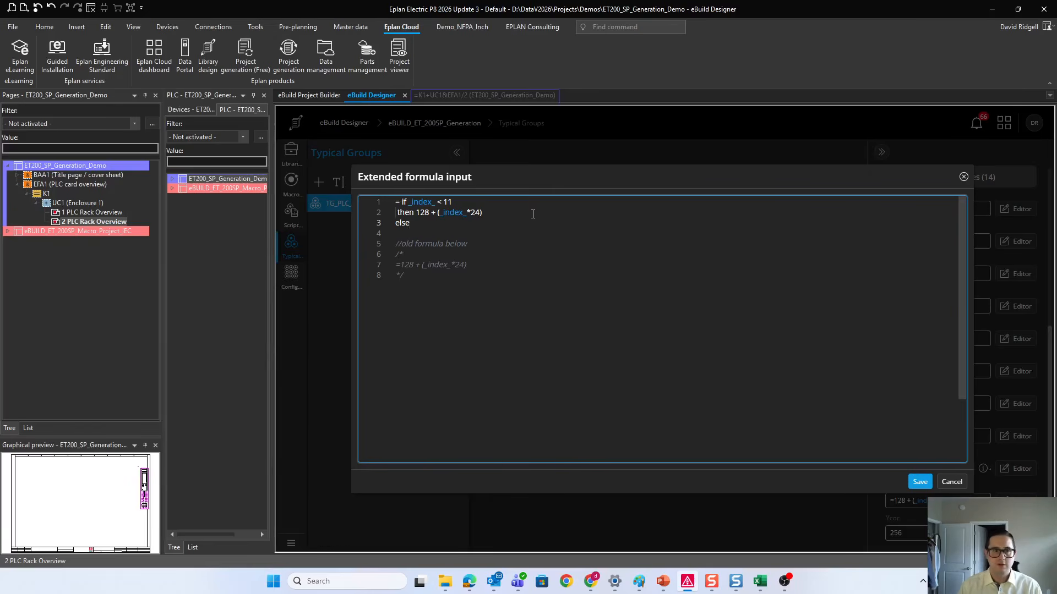
key(Return)
text(//)
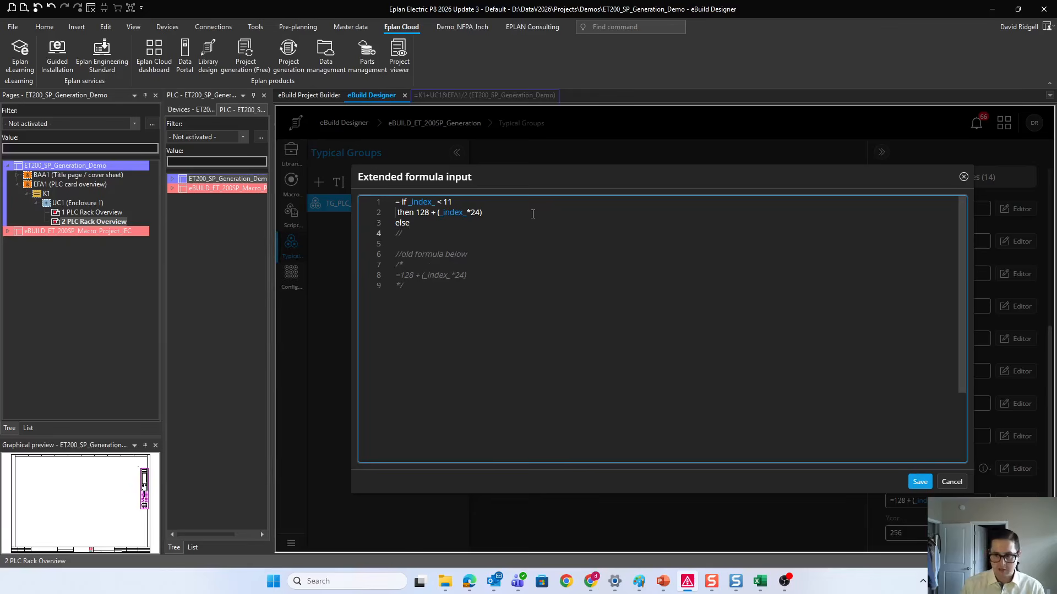
text(Starting po)
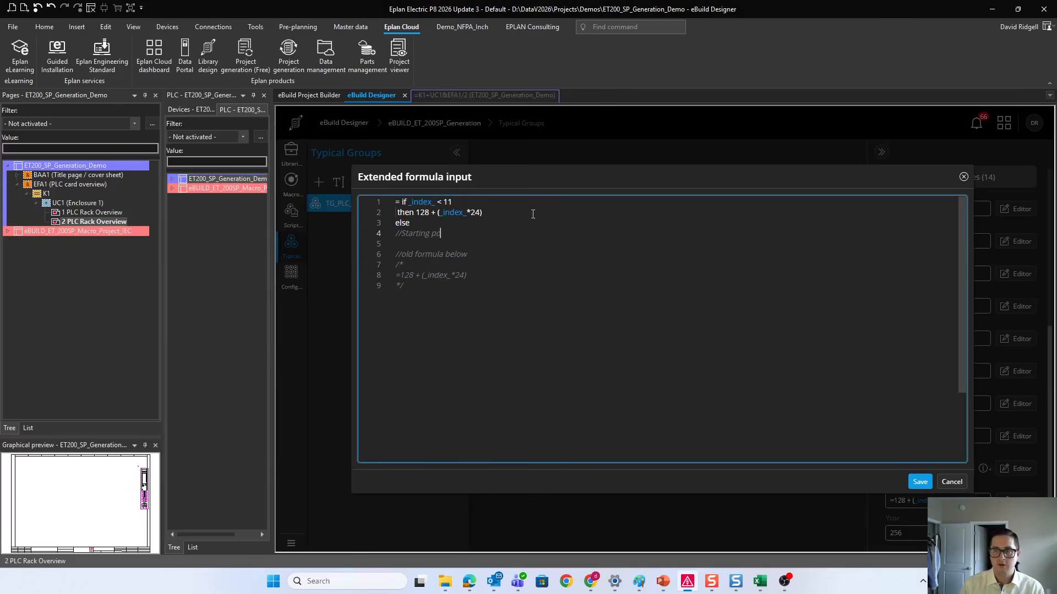
text(sition p)
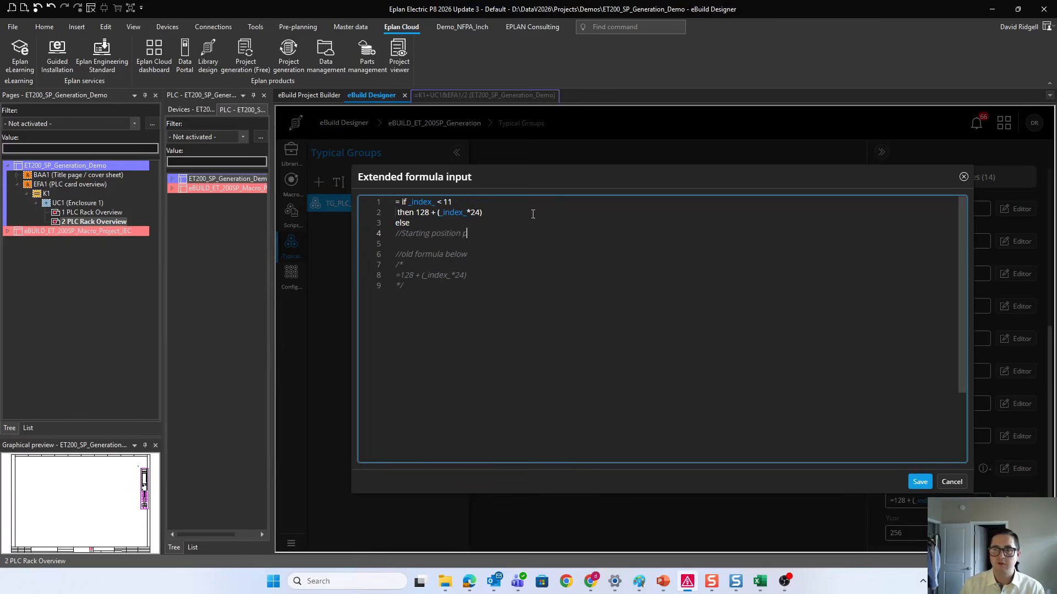
text(er page (in mm))
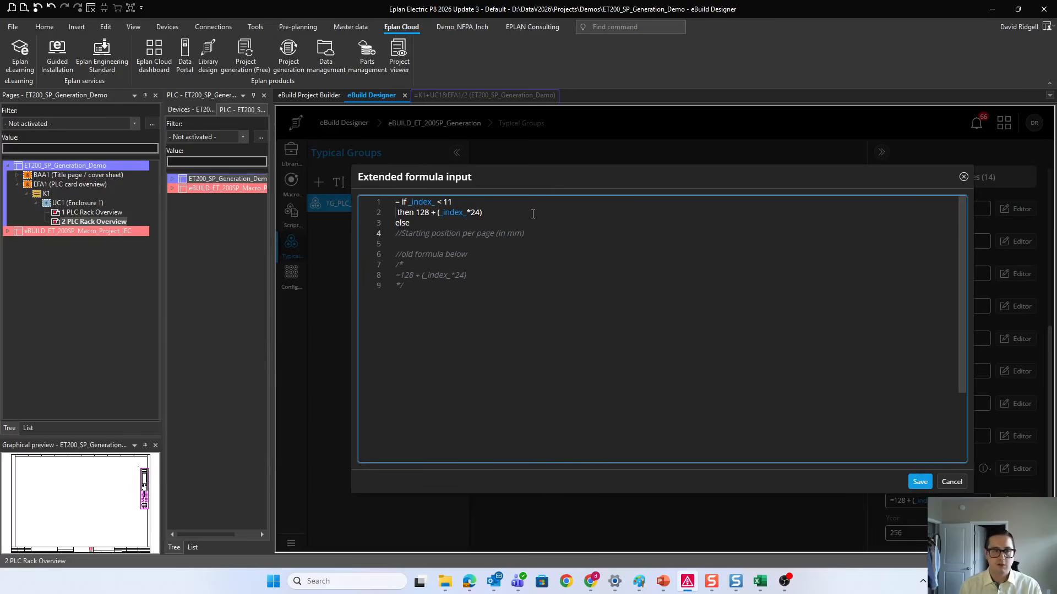
key(Return)
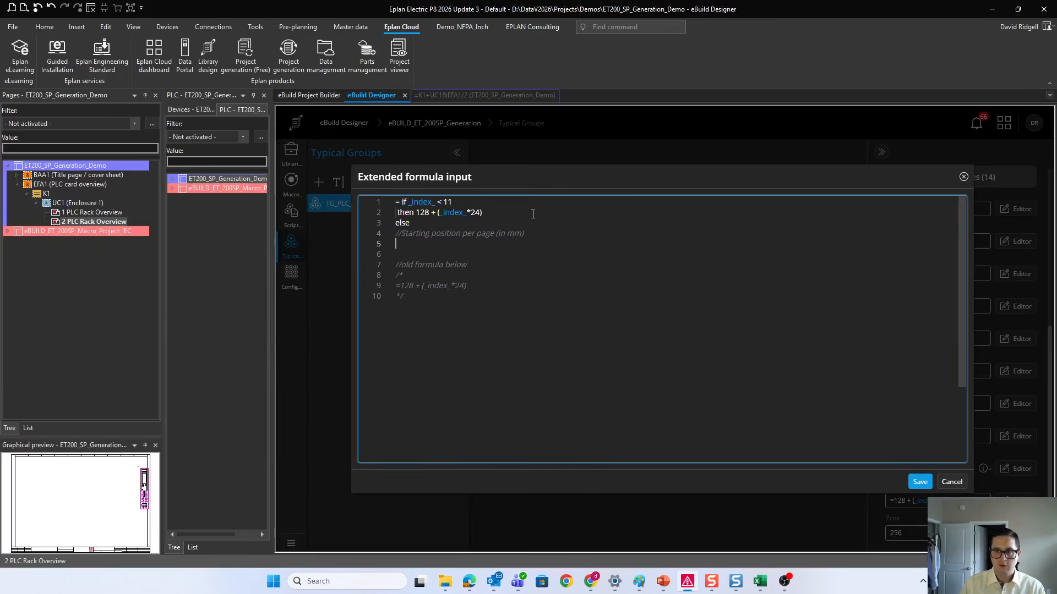
text(28)
key(Return)
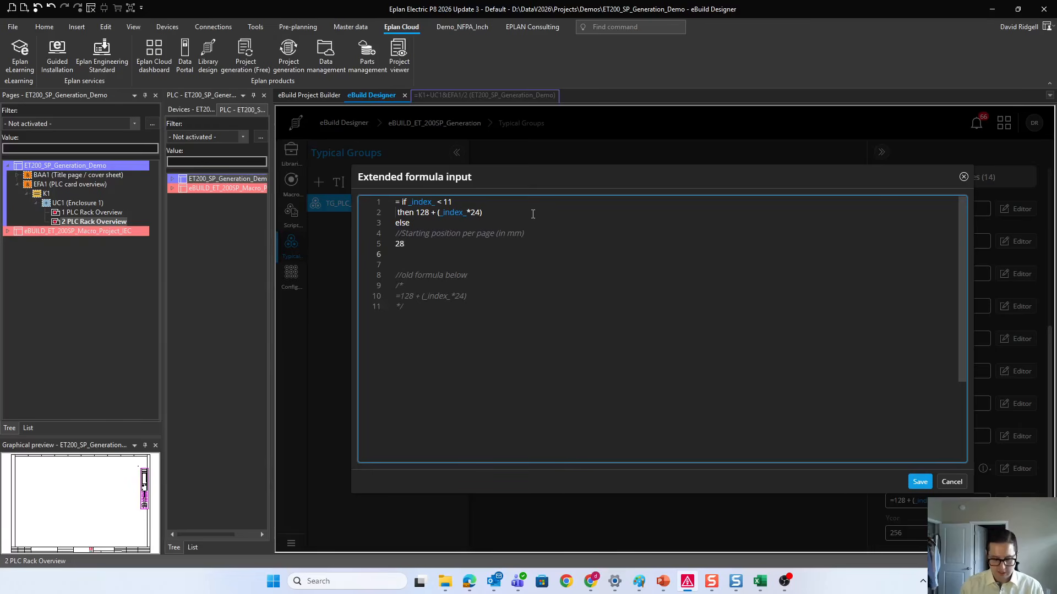
Step: Add the comment "//Add the spacing per instance" below the 28, followed by a line with "+"
text(//Add)
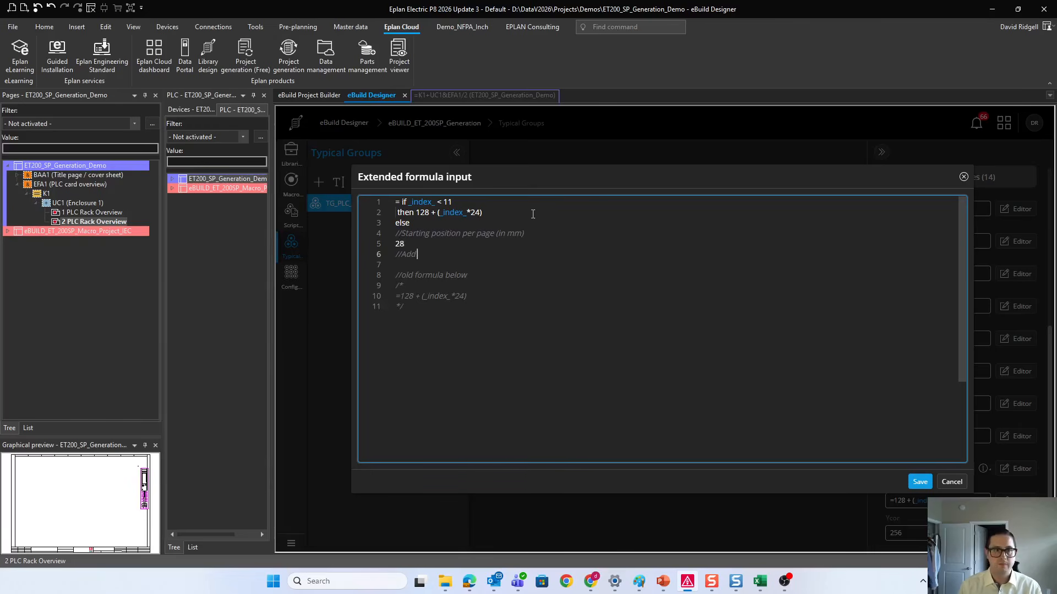
text( the spacing per instance)
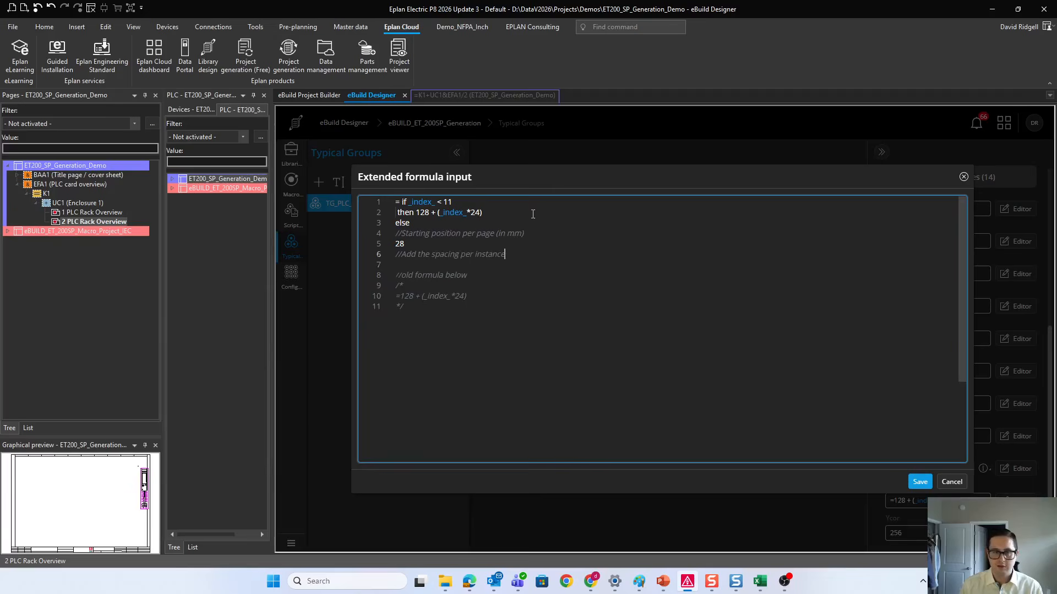
key(Return)
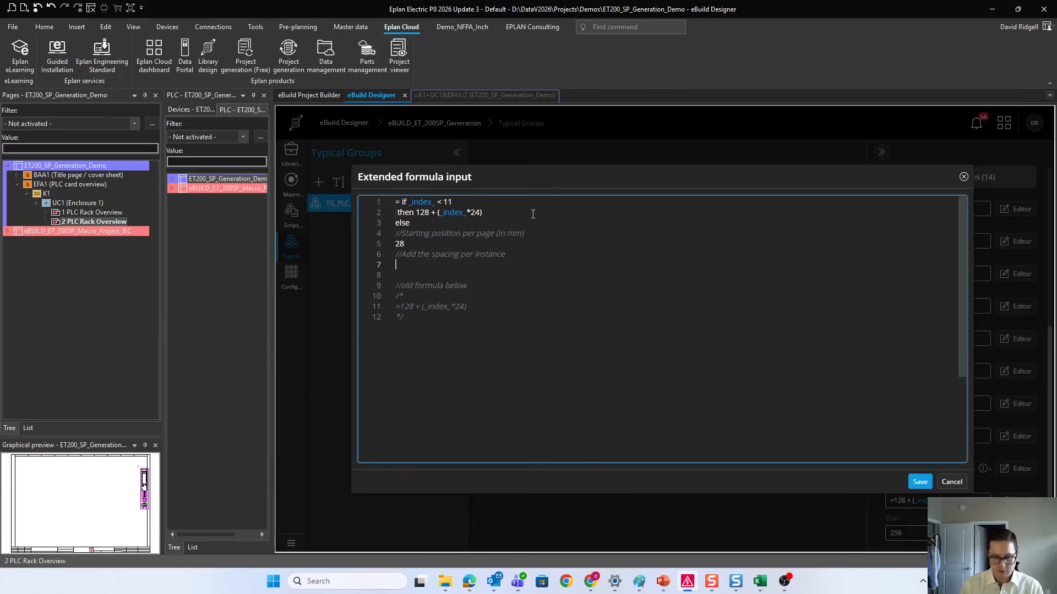
text(+)
key(Return)
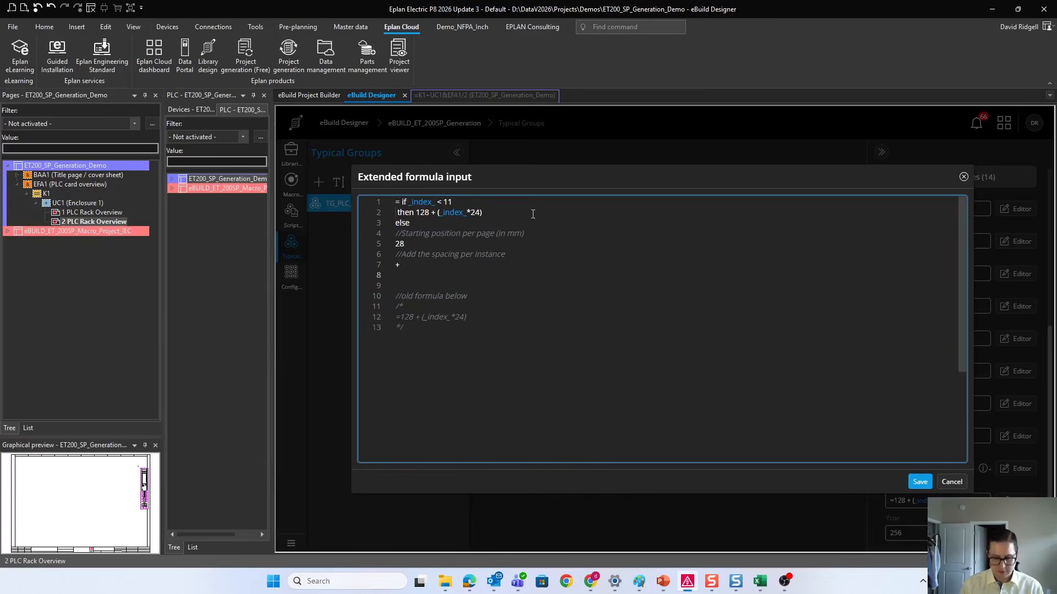
Step: Add the comment "//First determine the page poisition (0-14)" below the plus sign
text(//First determine the)
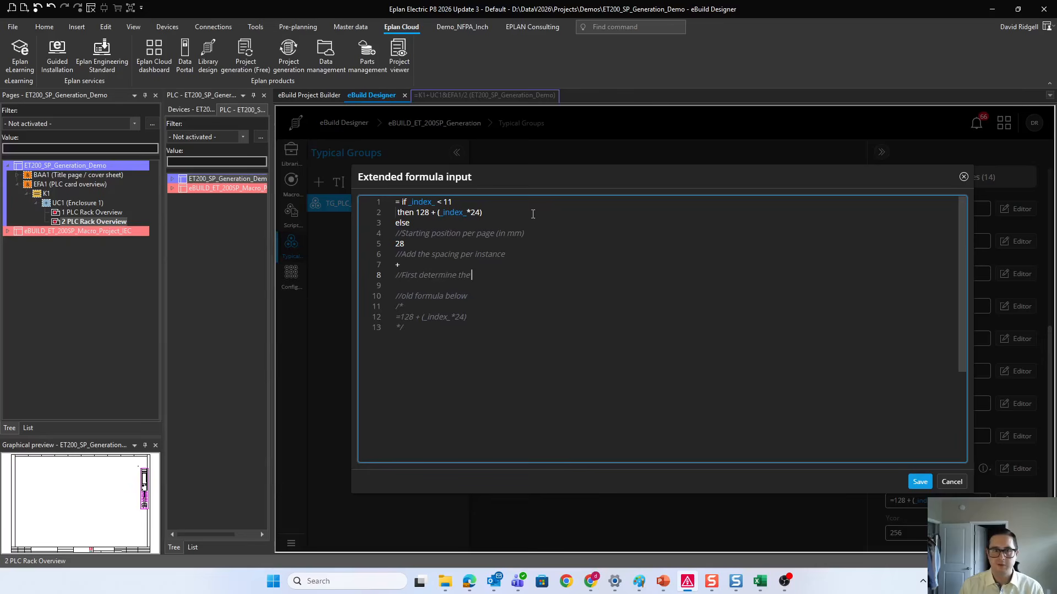
text( page posit)
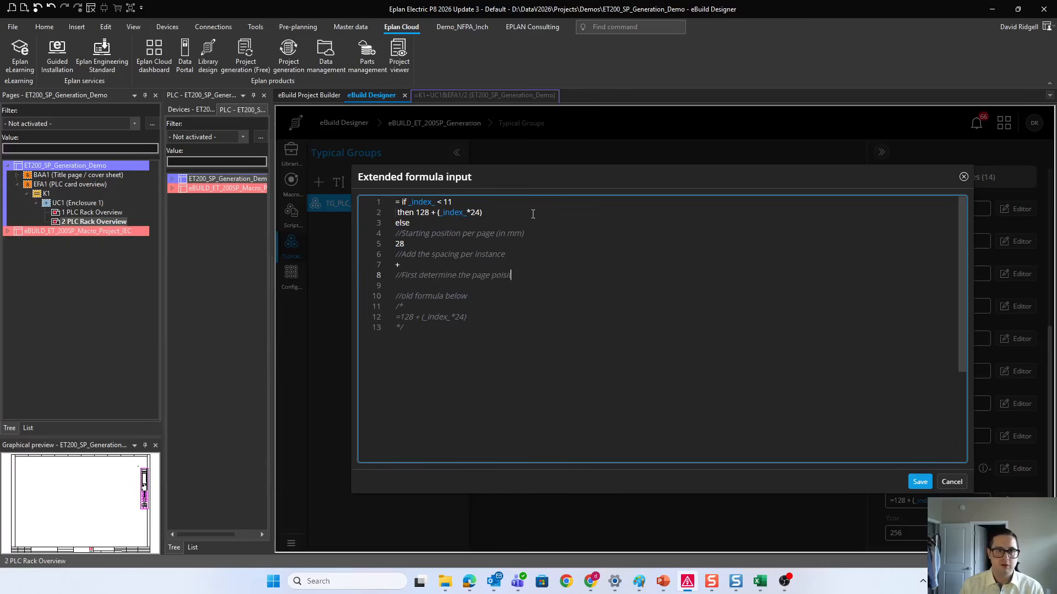
key(BackSpace)
key(BackSpace)
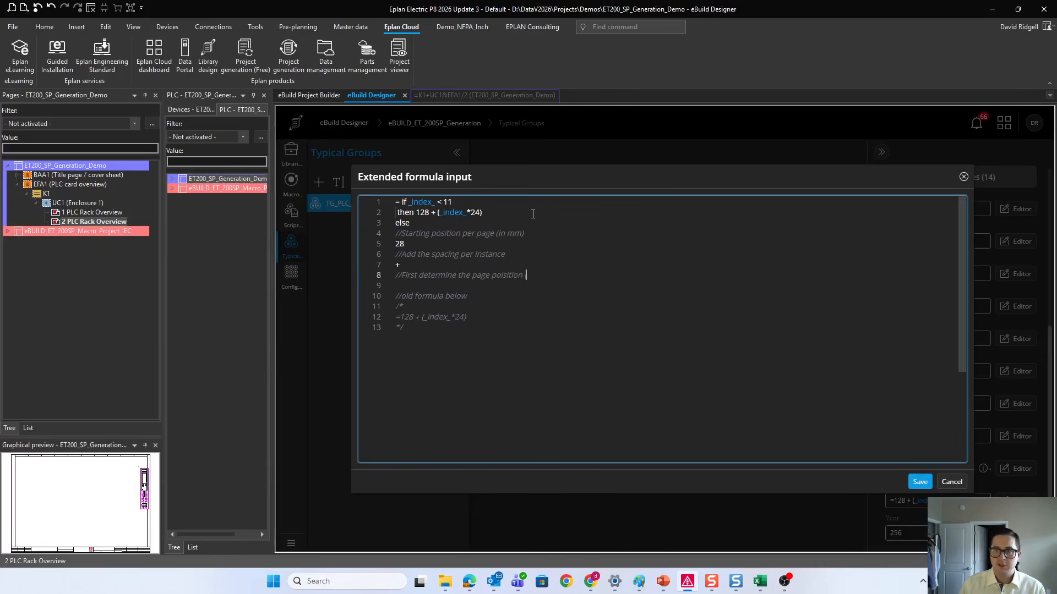
text(-14)
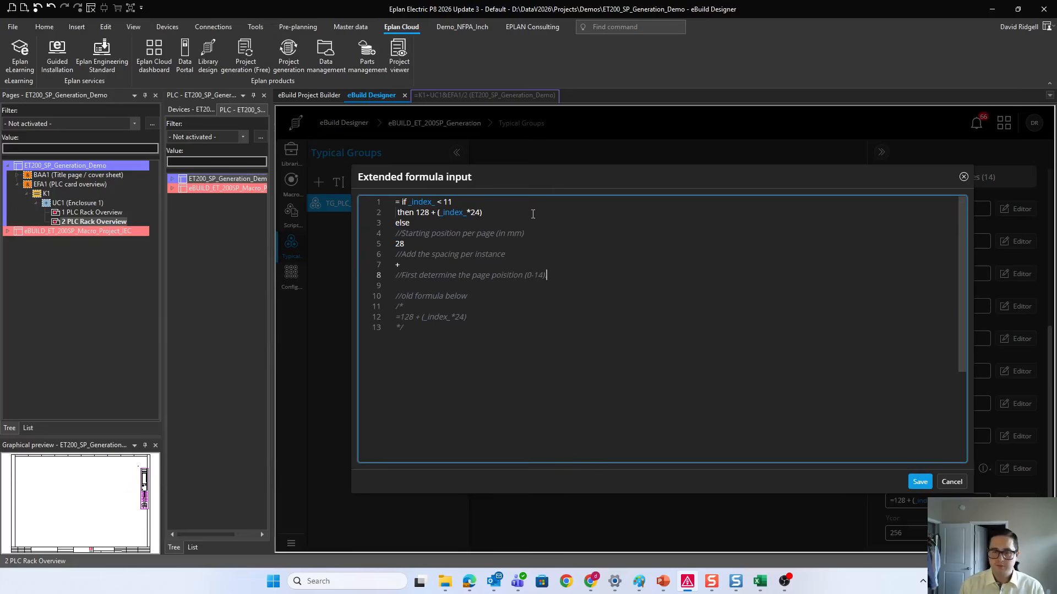
text(). The 1)
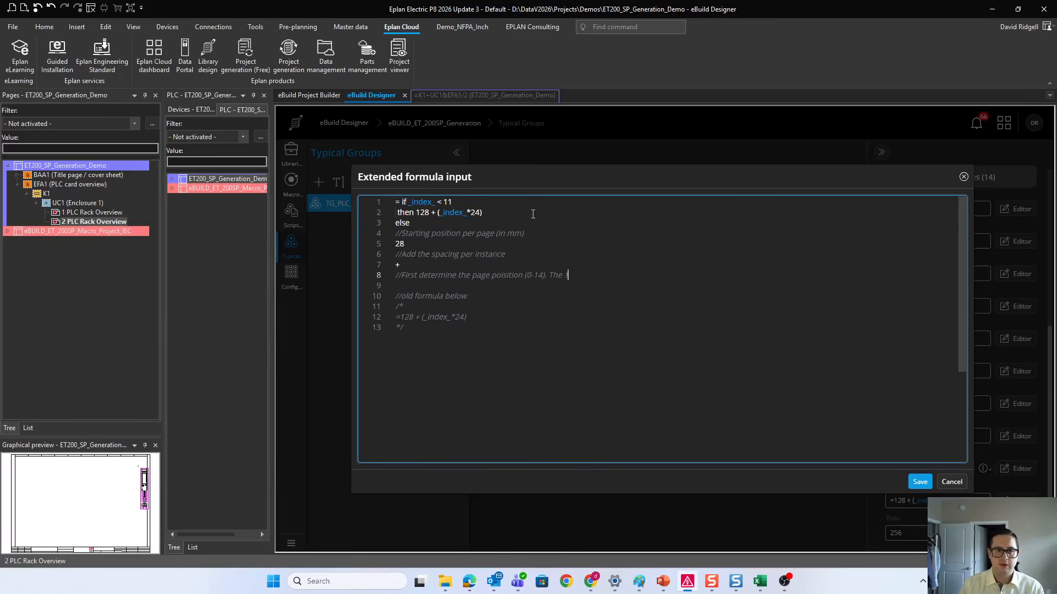
text(5 in)
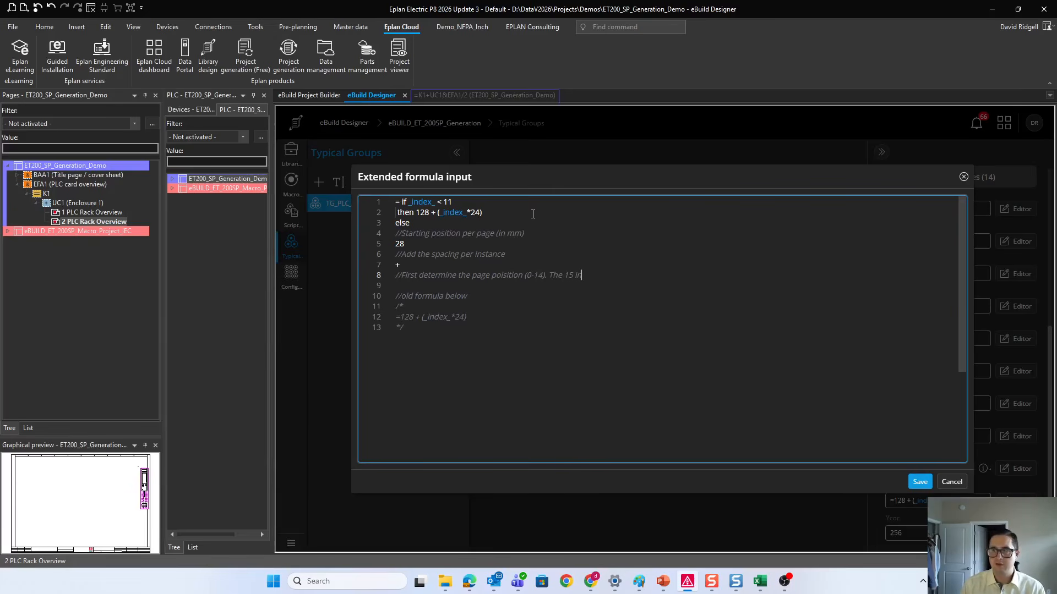
text( the formula is MaxPerPage)
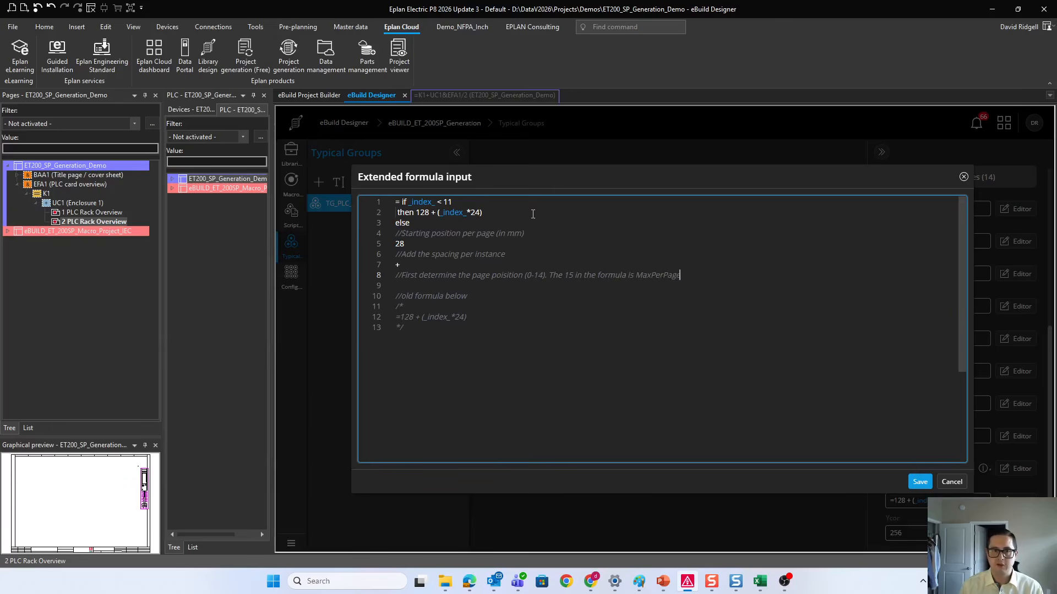
Step: Extend the page-position comment with "The 15 in the formula is Max Per Page." and remove the blank line below it
key(Left)
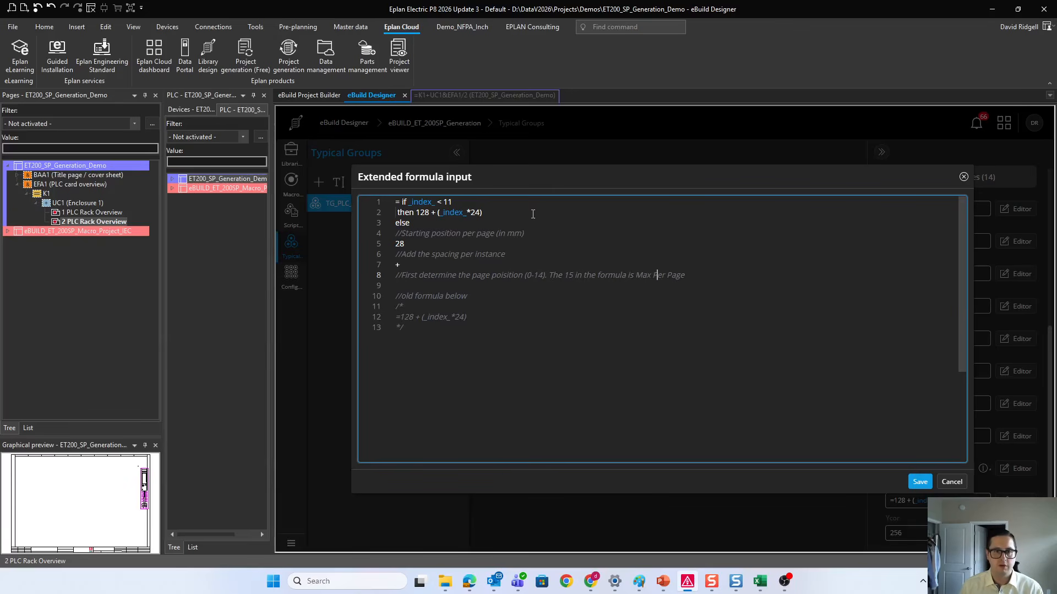
key(Down)
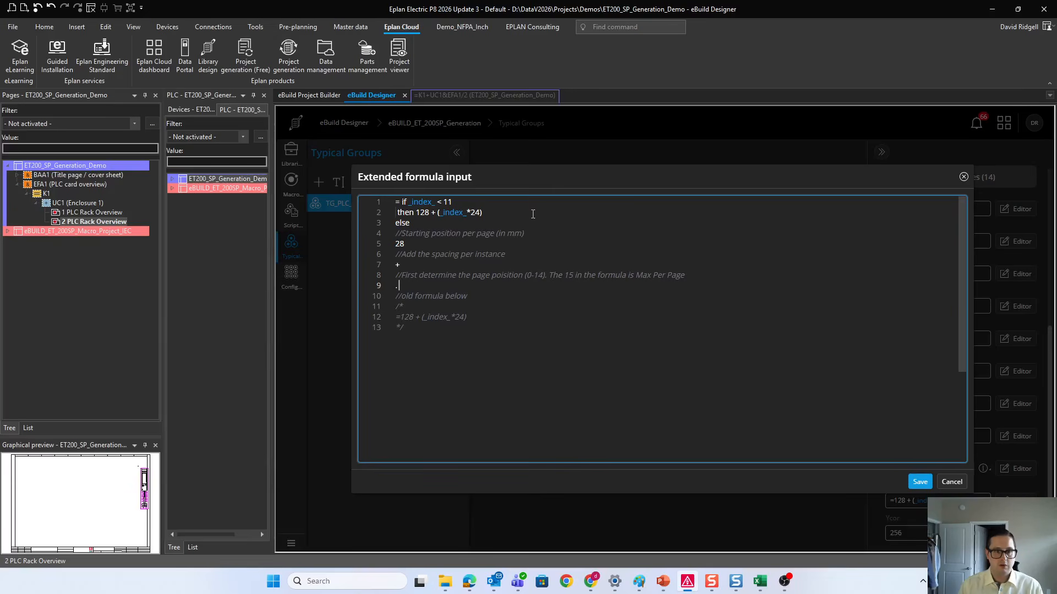
key(BackSpace)
key(BackSpace)
Step: Continue the page-position comment with "We subtract 11"
text(We remove)
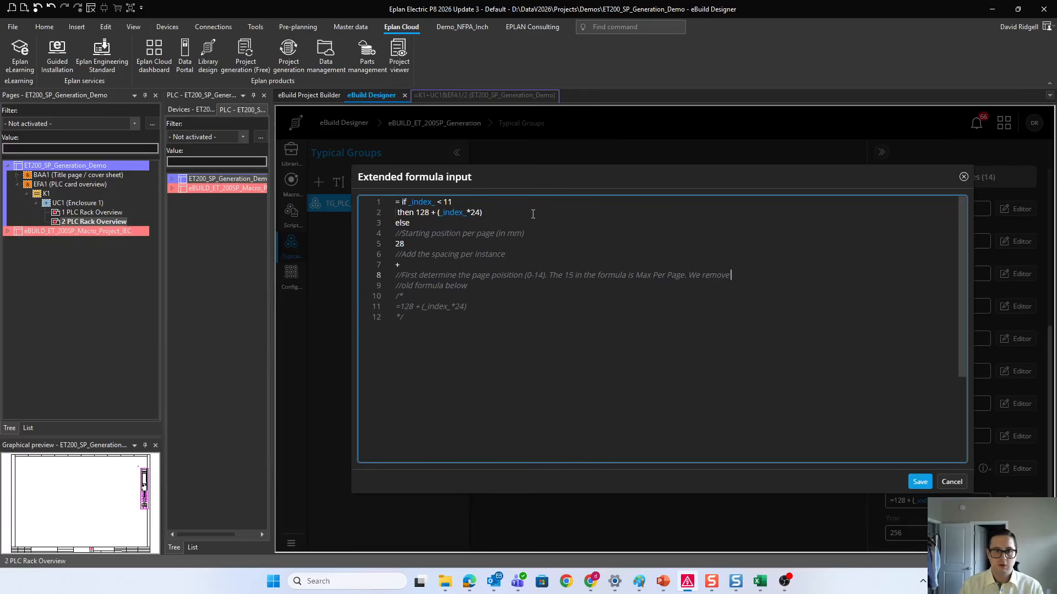
text( 11)
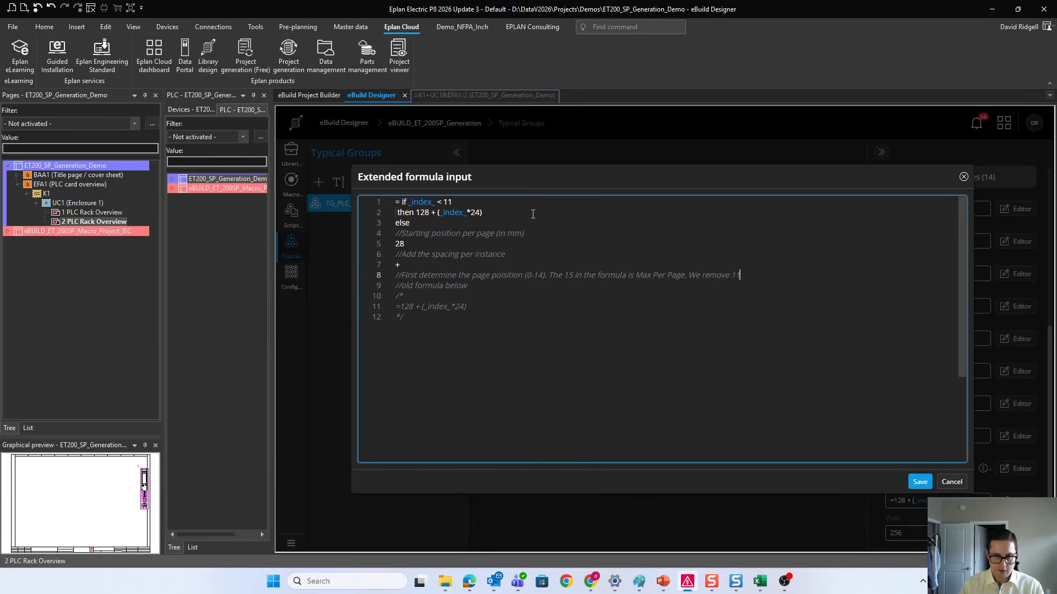
key(BackSpace)
key(BackSpace)
key(BackSpace)
key(BackSpace)
key(BackSpace)
key(BackSpace)
text(su)
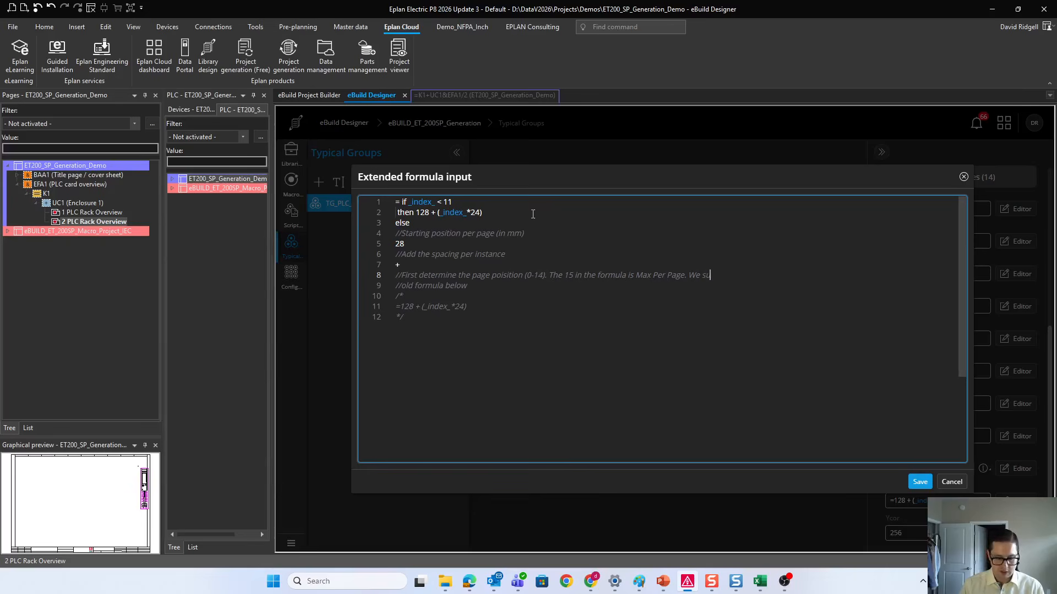
text(btract 11 )
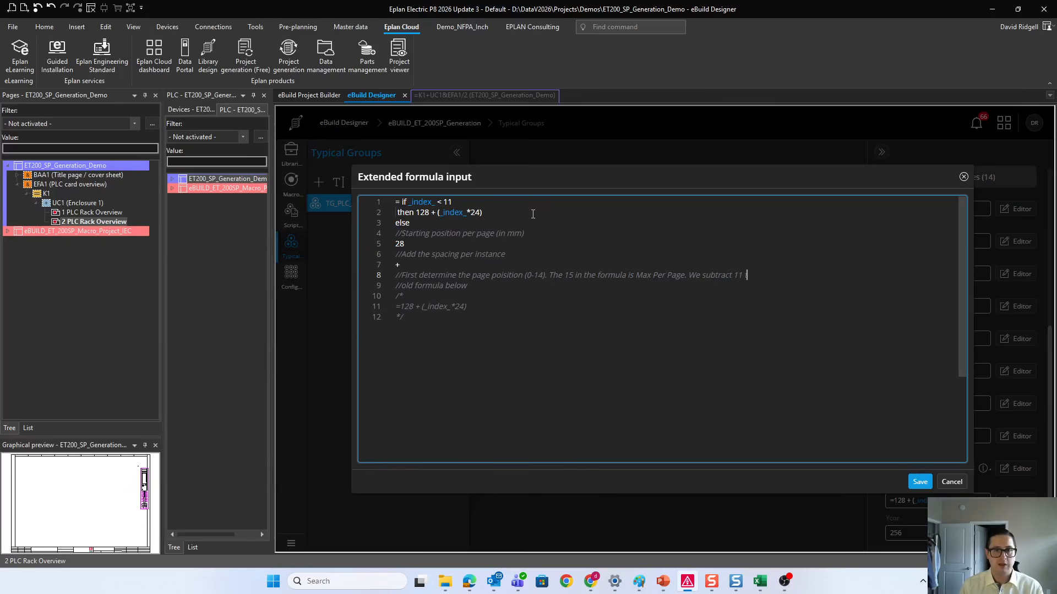
text(to reset the)
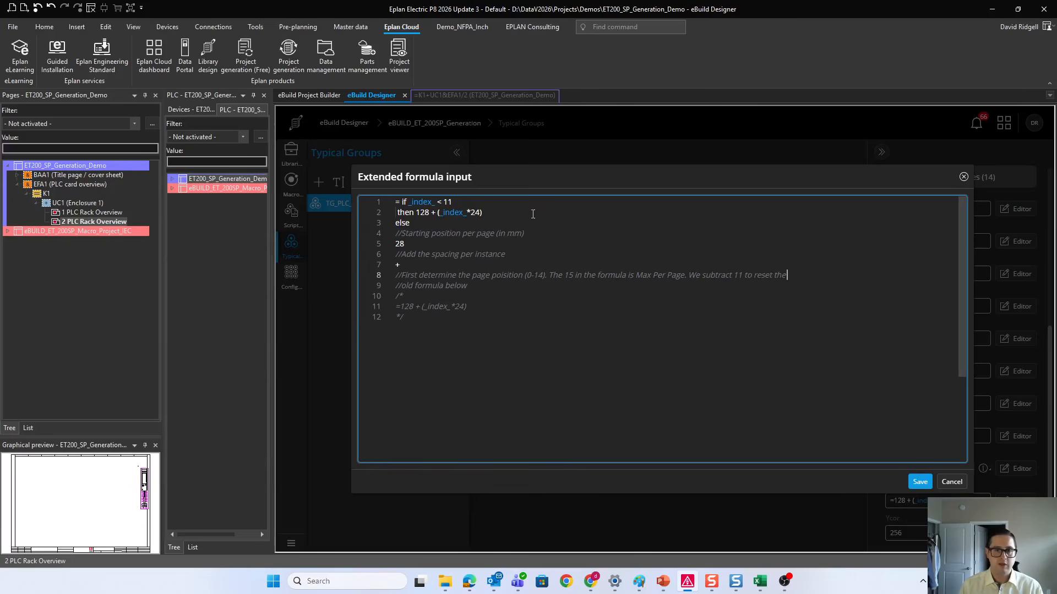
text( indexes starting)
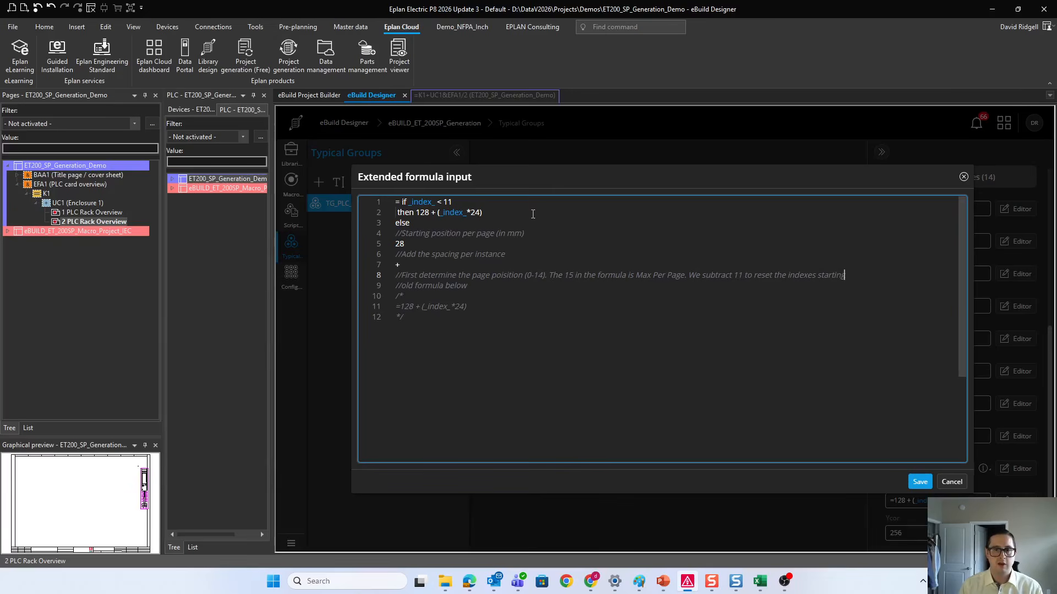
text( at 0 (n the)
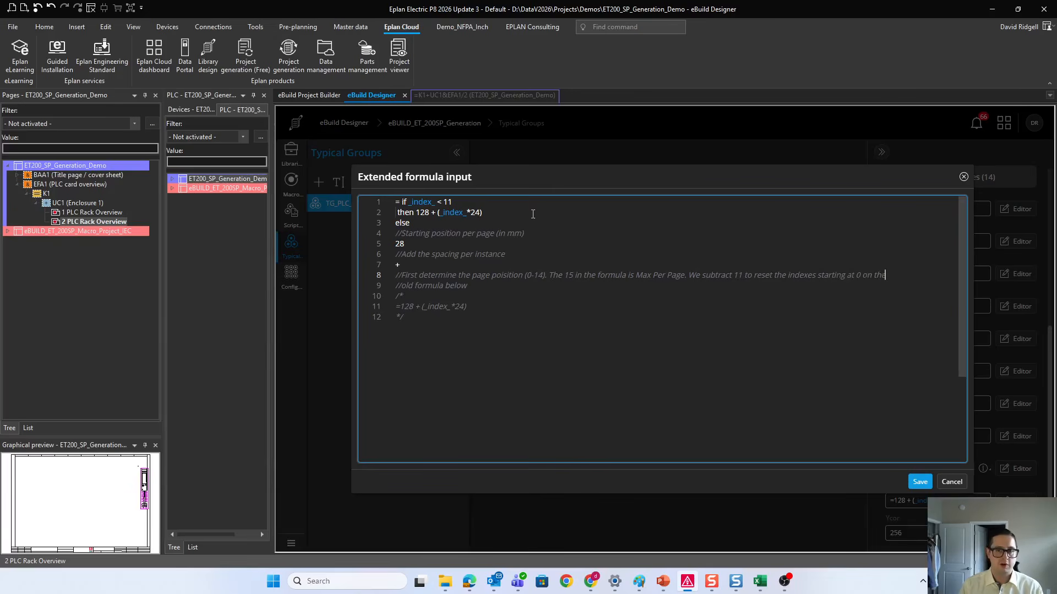
Step: Finish the comment with "to reset the indexes starting at 0 on each subsequent page."
key(BackSpace)
key(BackSpace)
key(BackSpace)
text(each)
text( s)
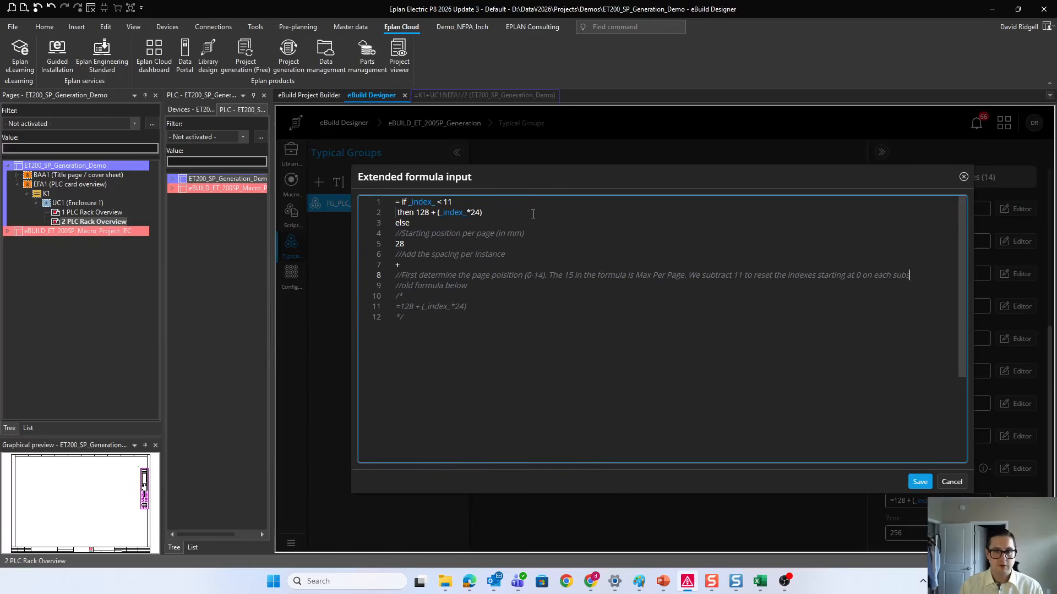
text(ubrequent)
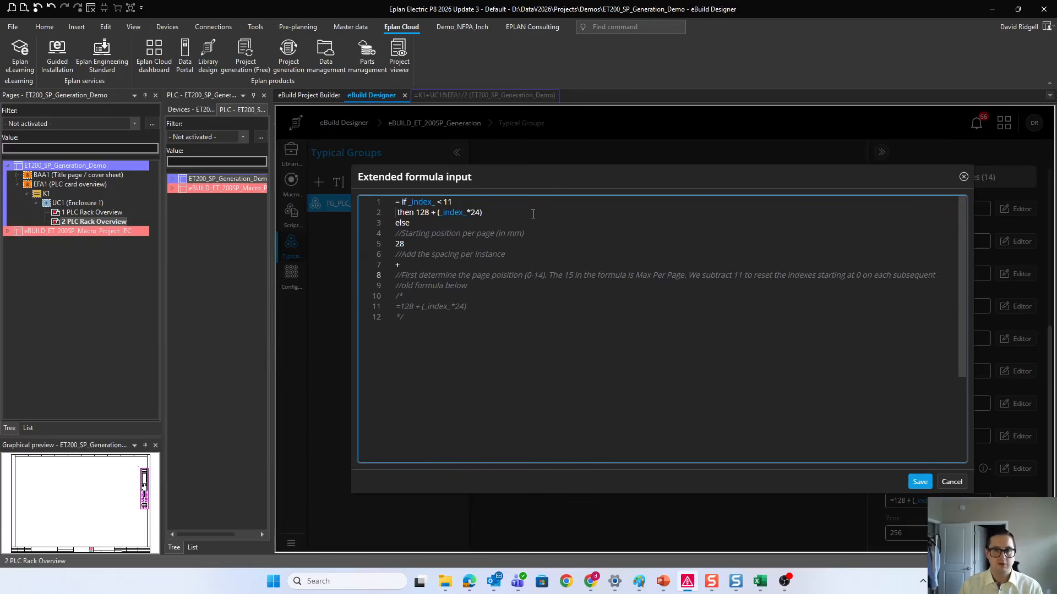
text( page)
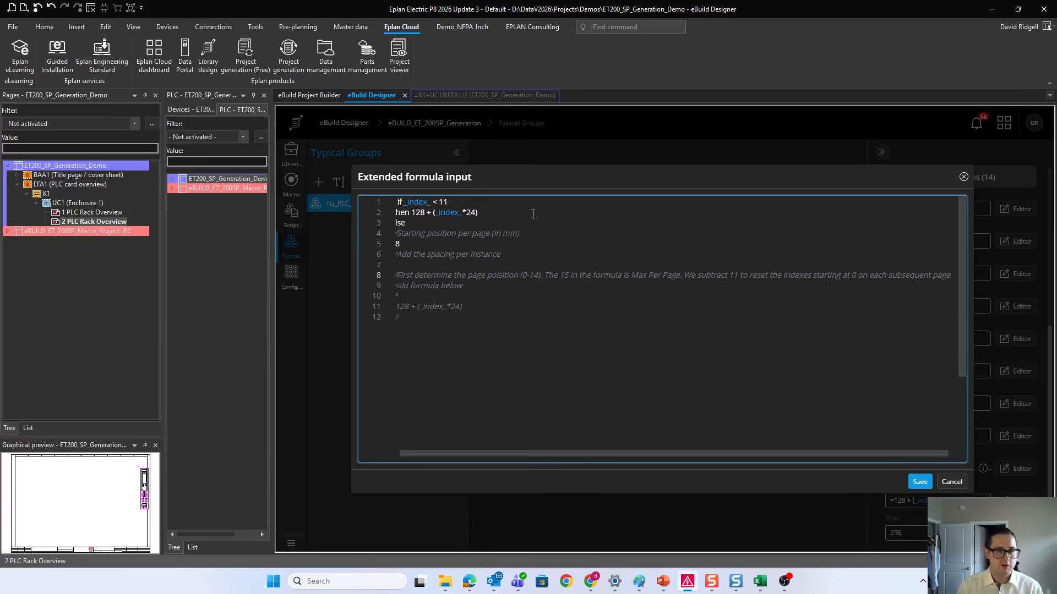
text(.)
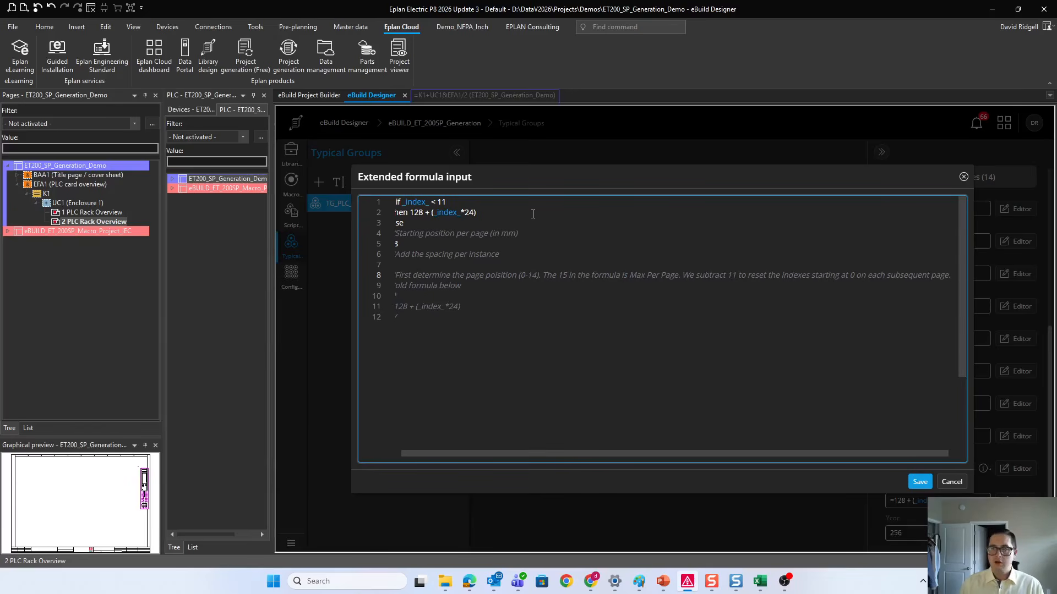
Step: Below the comment, add a line with an opening parenthesis and start the following line with "(_index_-11) - ((("
key(Return)
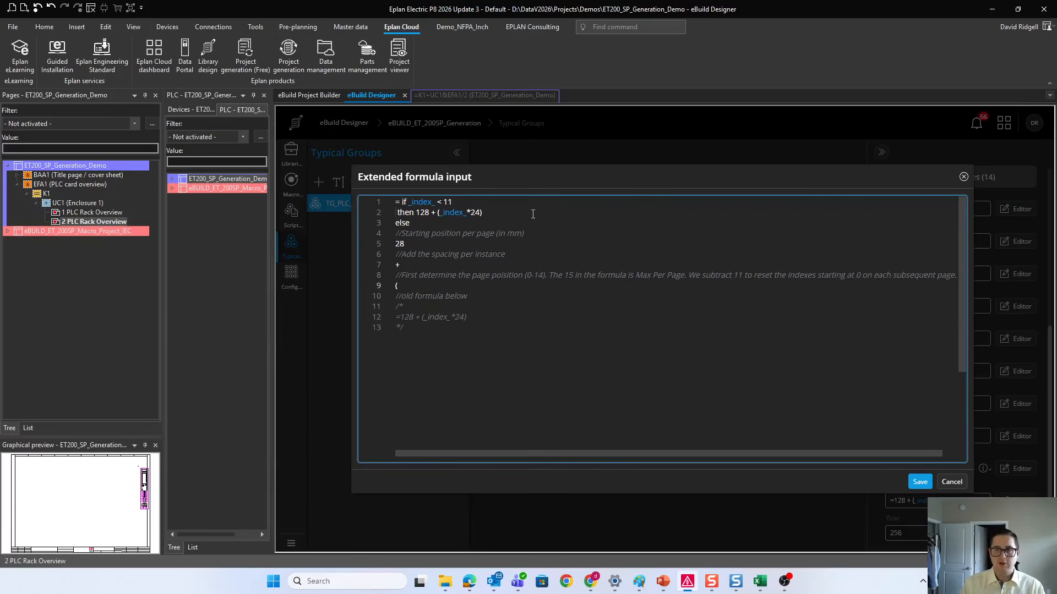
key(Return)
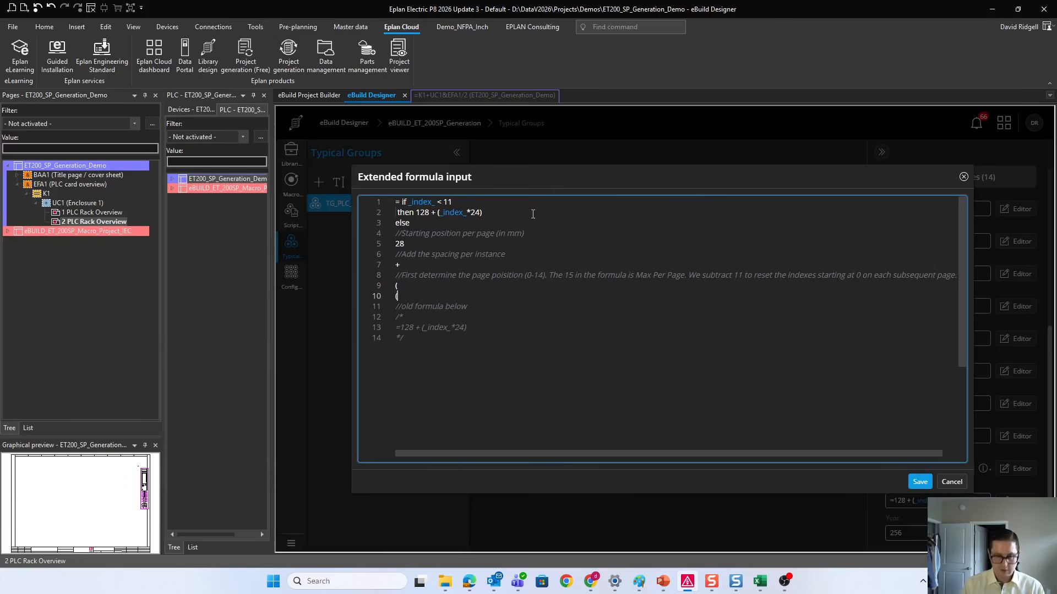
key(ctrl+space)
click(424, 349)
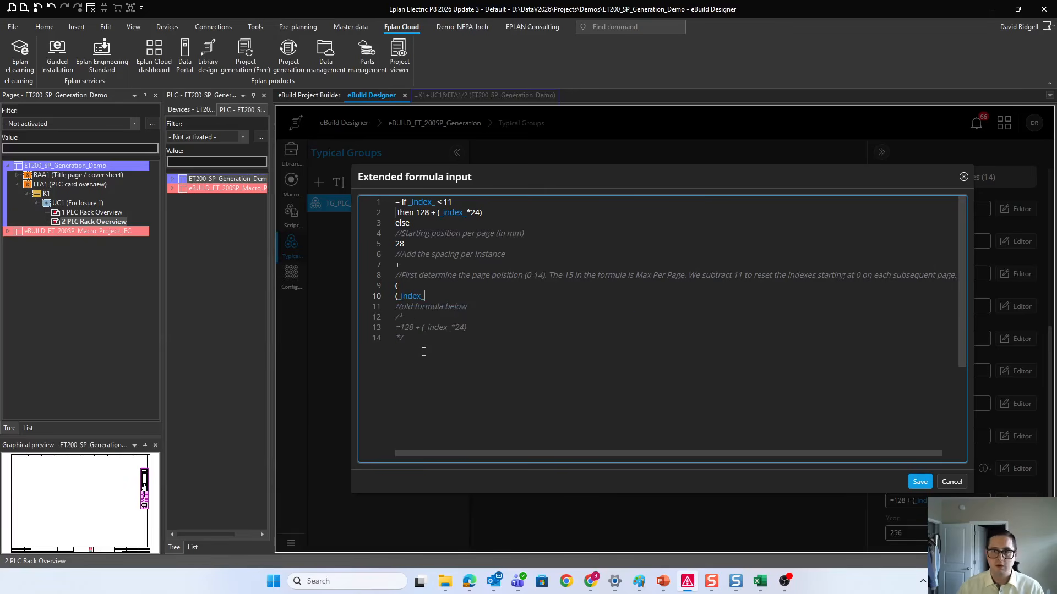
text(-11) - (()
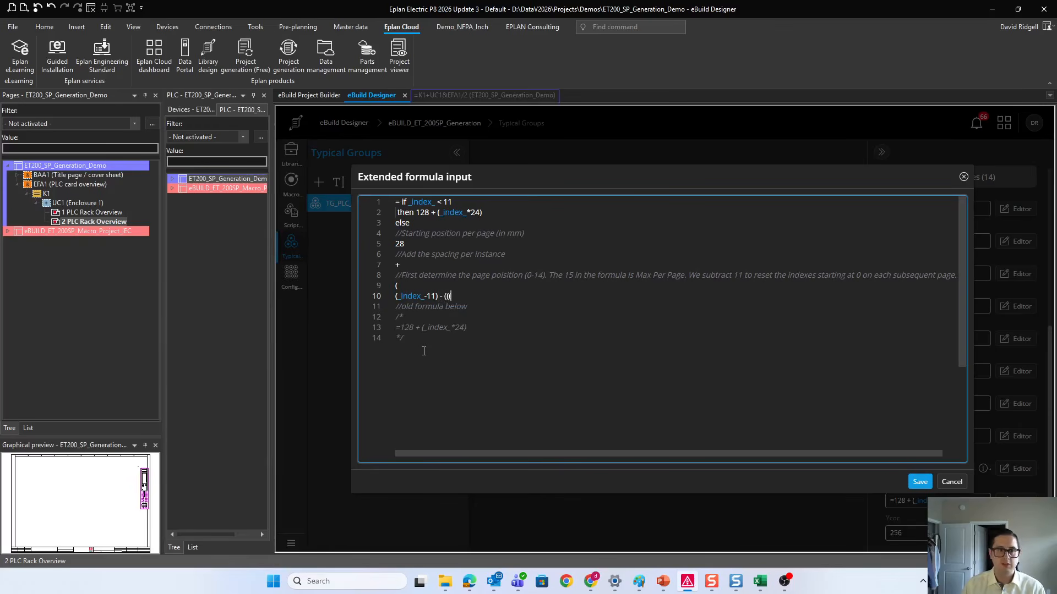
Step: Complete the page-position expression so the line reads "(_index_-11) - (((_index_-11)/15)*15)"
key(ctrl+space)
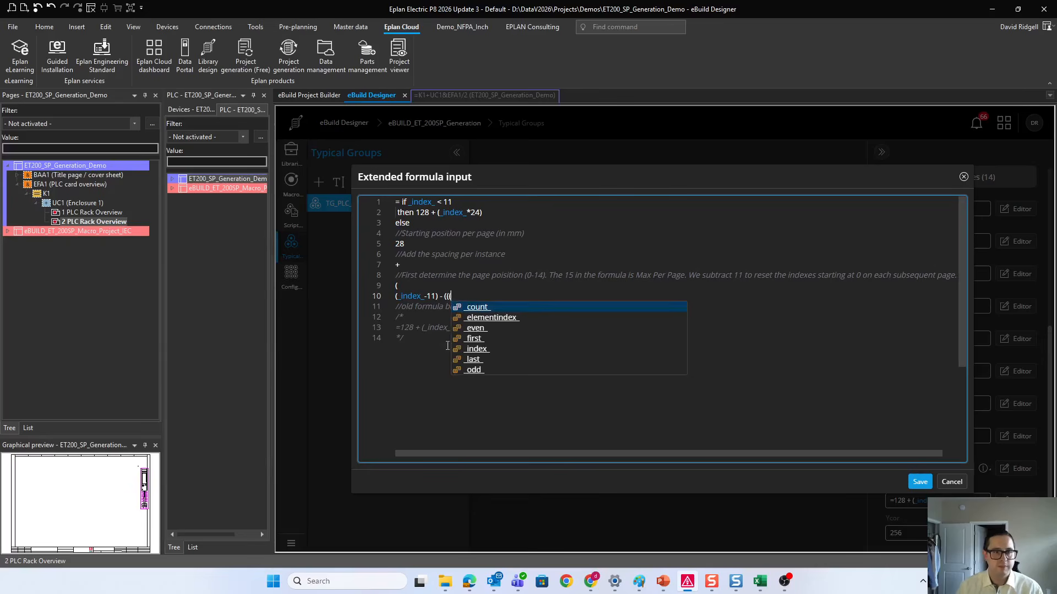
click(477, 349)
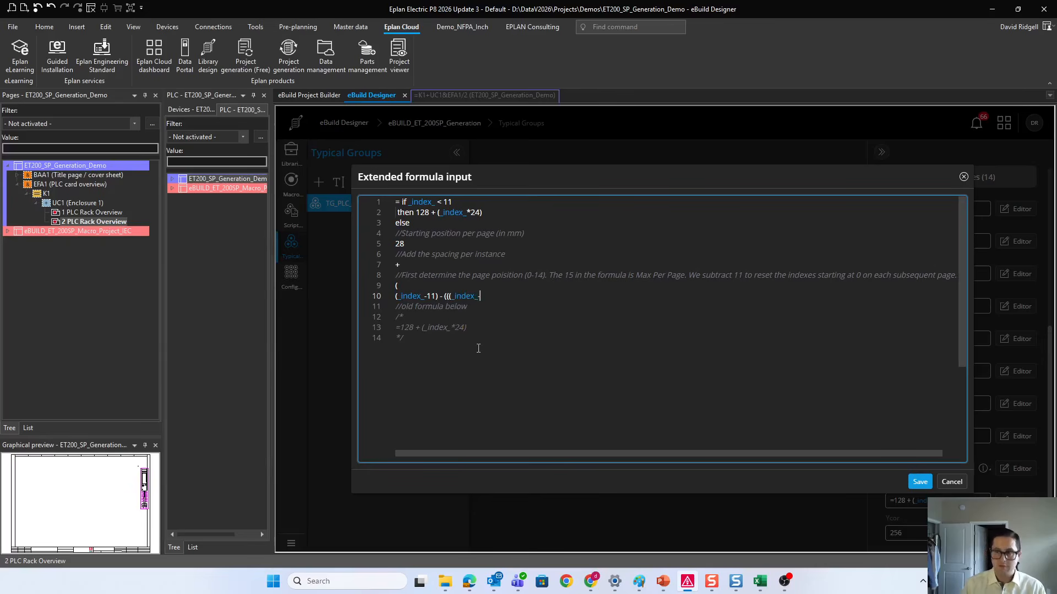
text(-11)
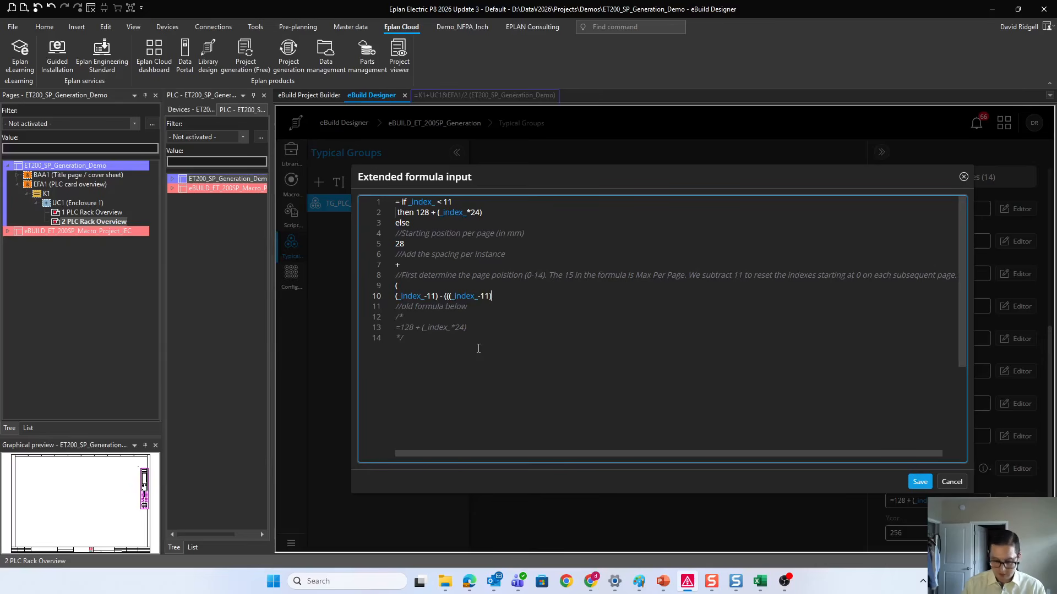
text()/15)
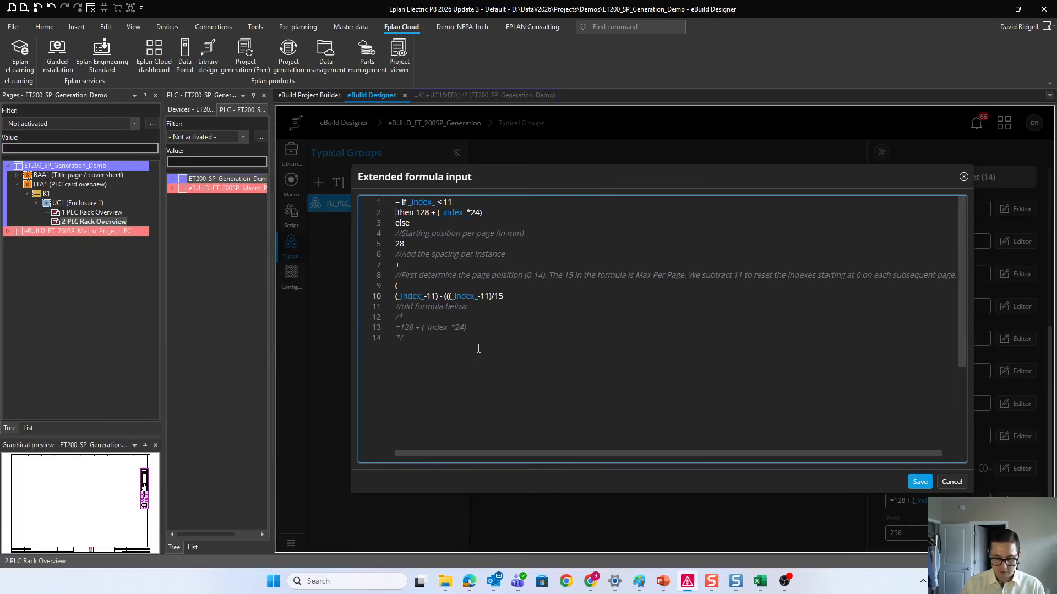
text())
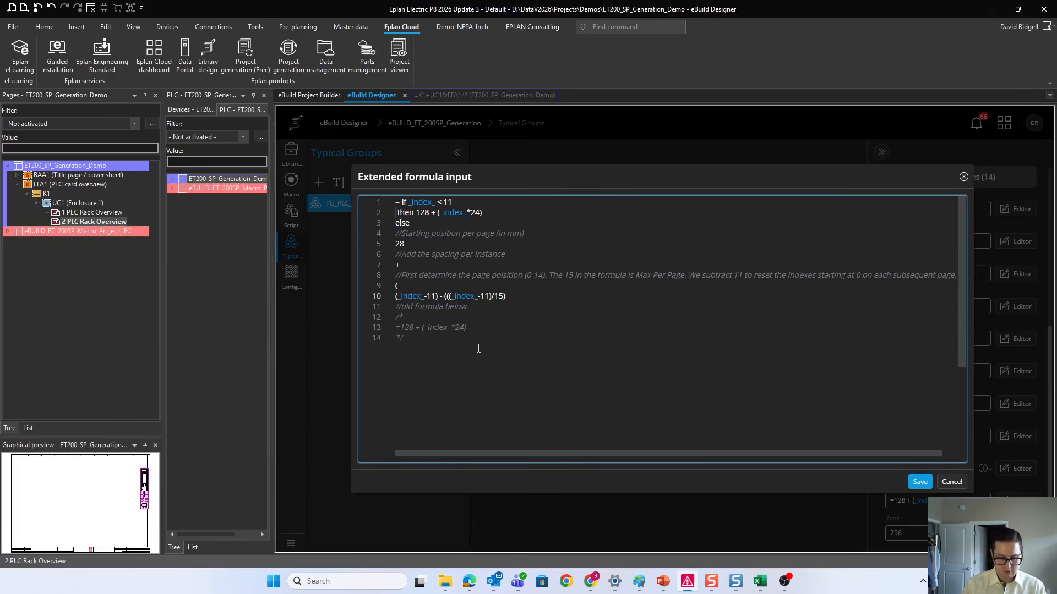
text(*15)
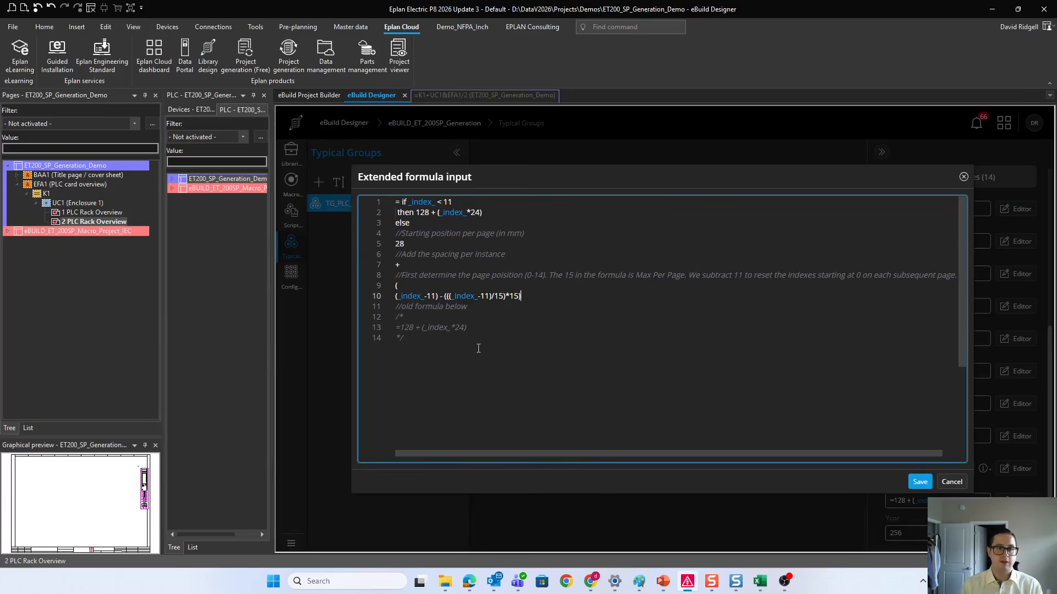
text())
Step: Close the outer parenthesis on its own line and add a line with the multiplication sign "*"
key(Return)
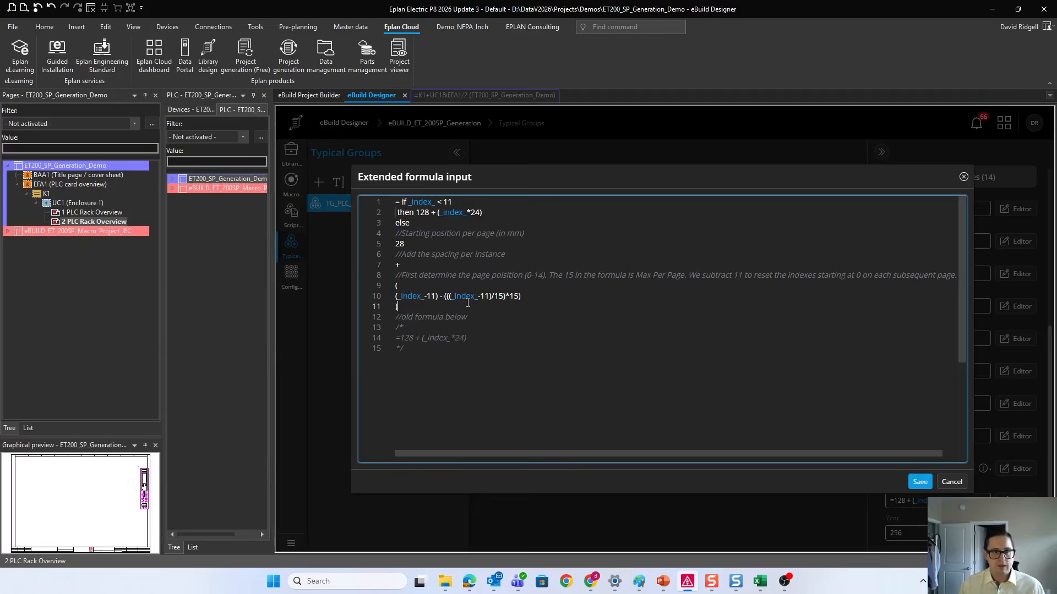
key(Return)
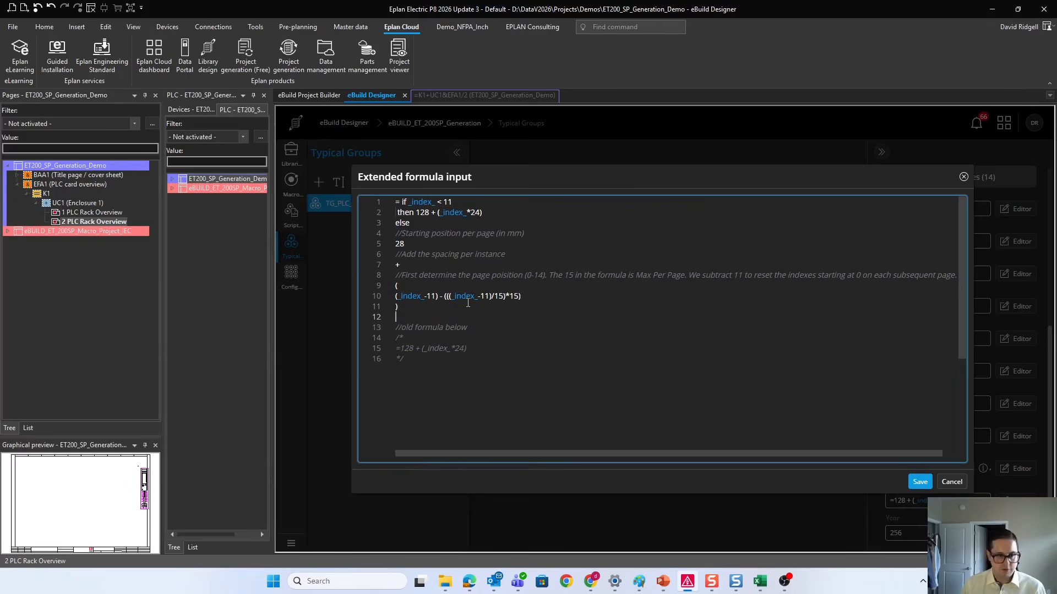
text(*)
key(Return)
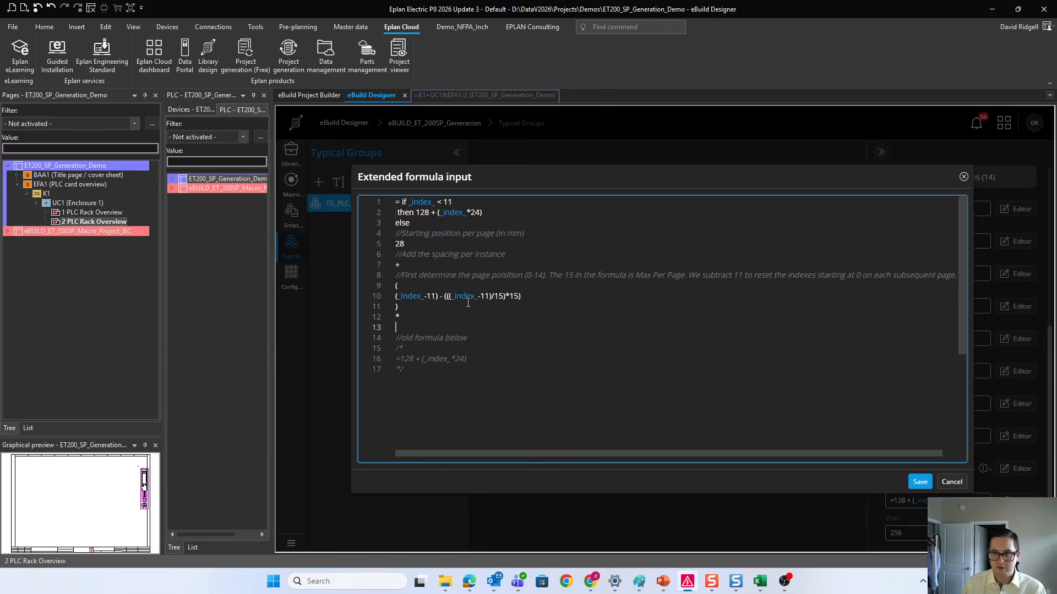
Step: Add the comment "//spacing in mm" and the spacing value 24 on the line below it
text(//spacing)
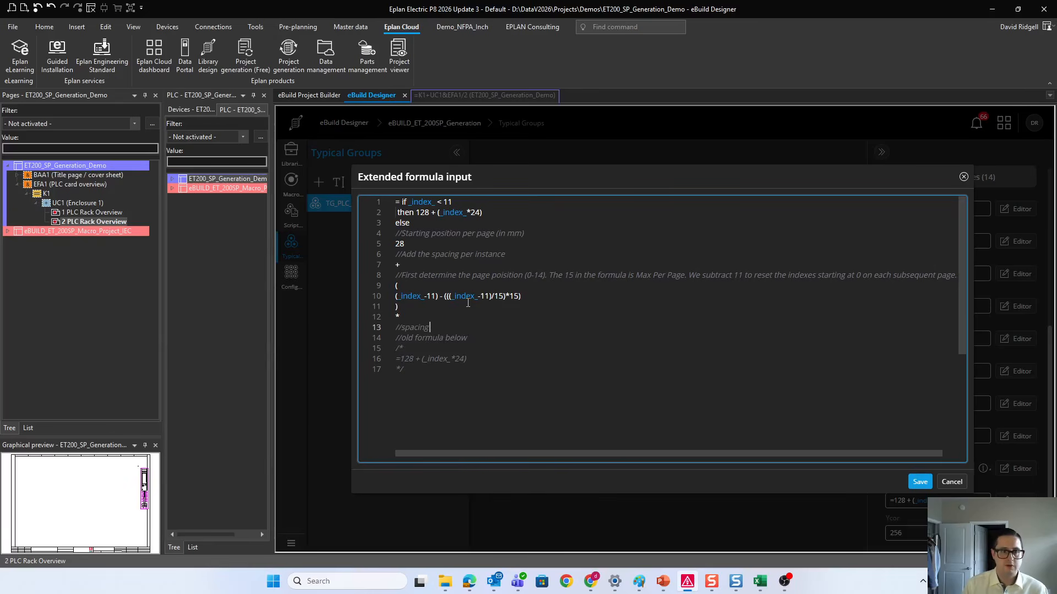
text( in mm)
key(Return)
text(24)
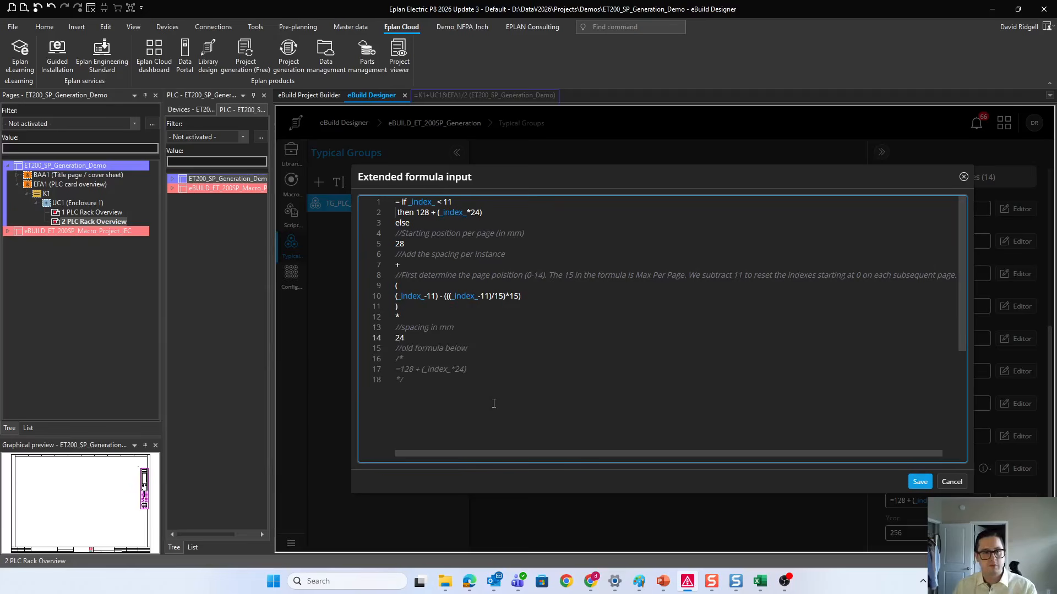
Step: Insert a blank line between the 24 and the "//old formula below" comment
drag(494, 403, 397, 349)
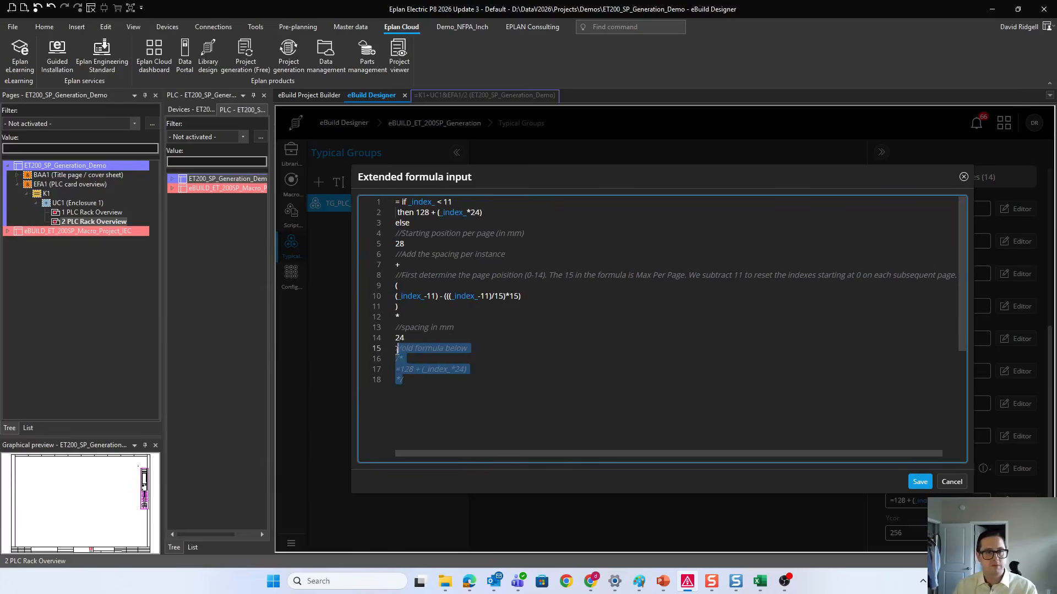
click(397, 349)
key(Return)
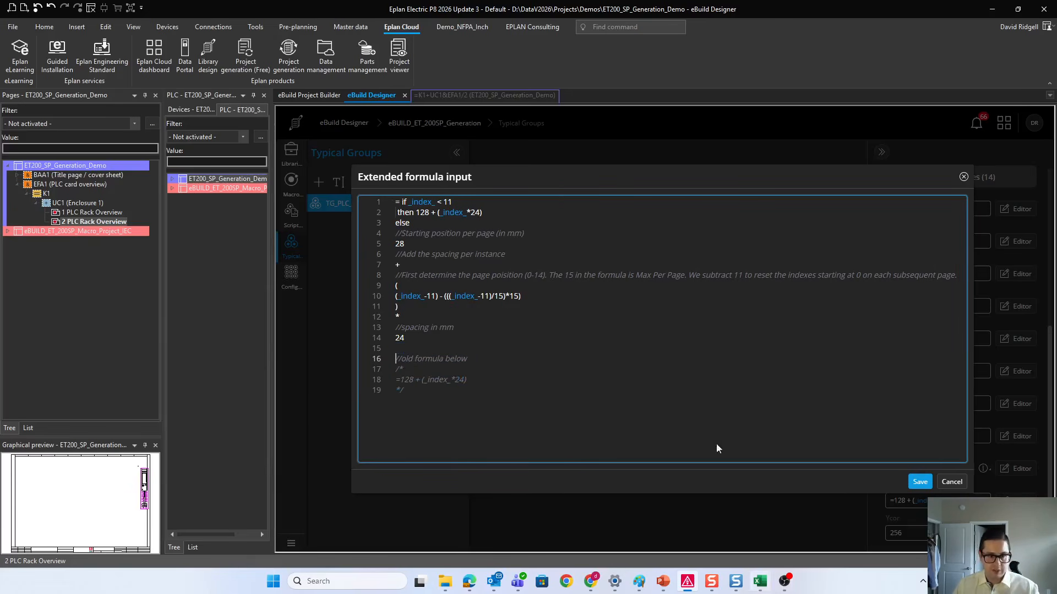
Step: Switch to the PositioningFormulaReference.xlsx workbook in Excel and enlarge its window to view the All_remaining_pages sheet
click(760, 585)
drag(1056, 60, 909, 59)
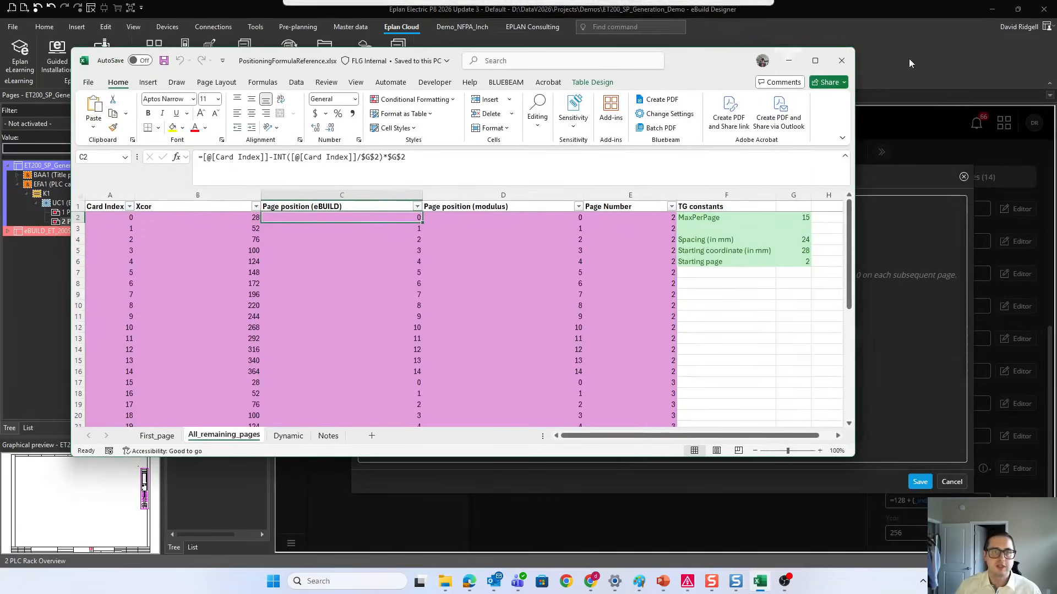
click(793, 59)
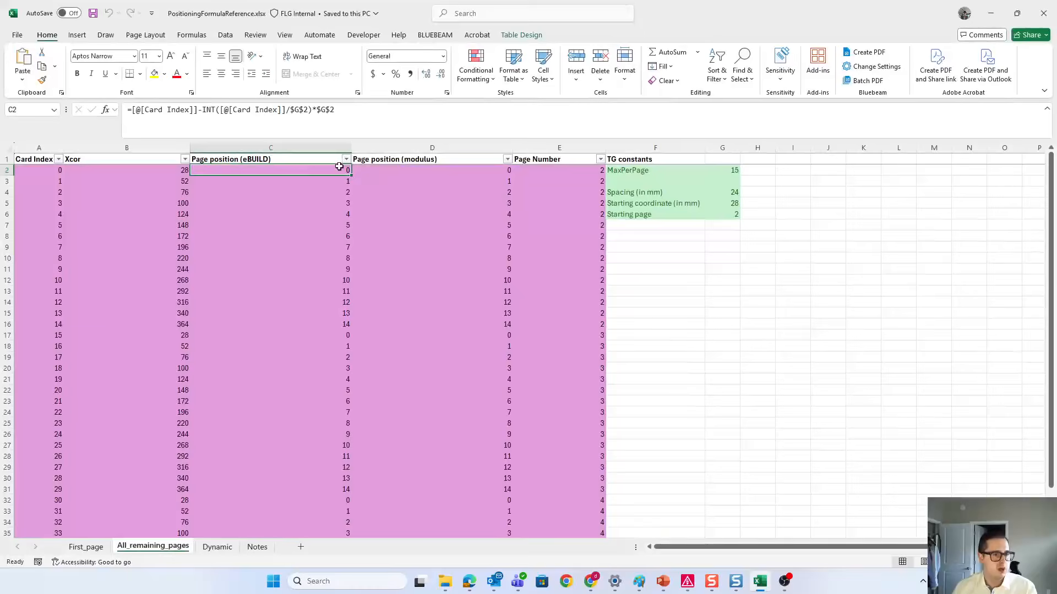
Step: Open the Dynamic sheet and examine the eBUILD page position values for the cards on the first, second and third pages
drag(342, 169, 312, 277)
click(204, 548)
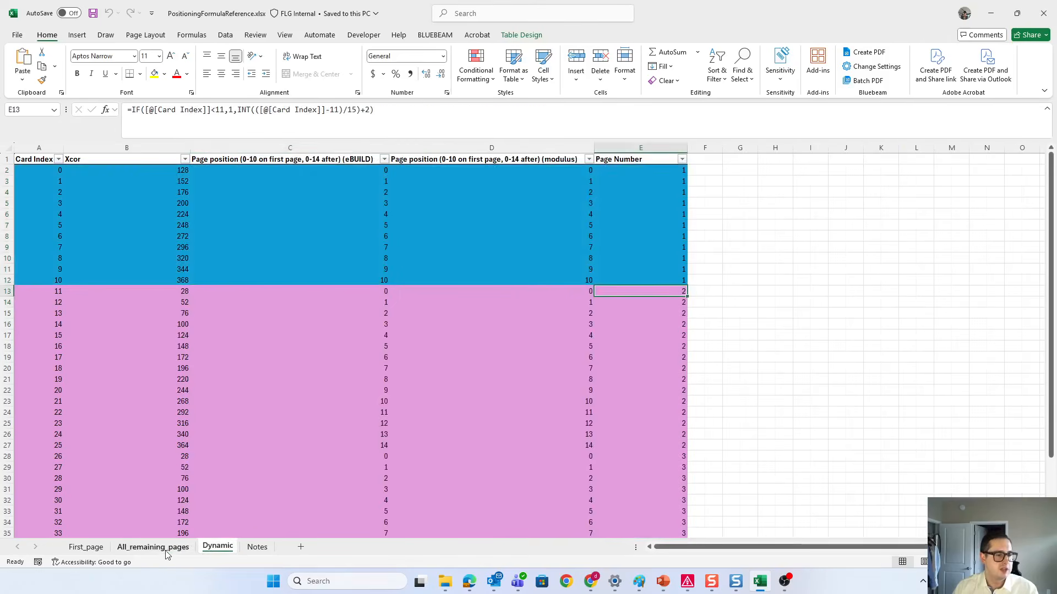
click(281, 445)
drag(260, 170, 332, 281)
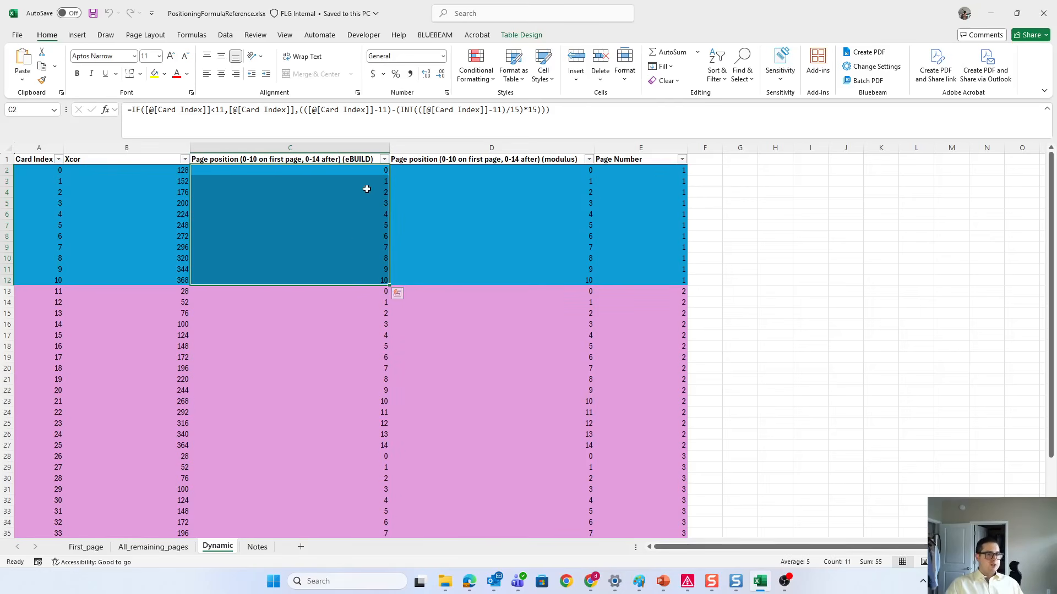
click(373, 290)
scroll(374, 292, down, 1)
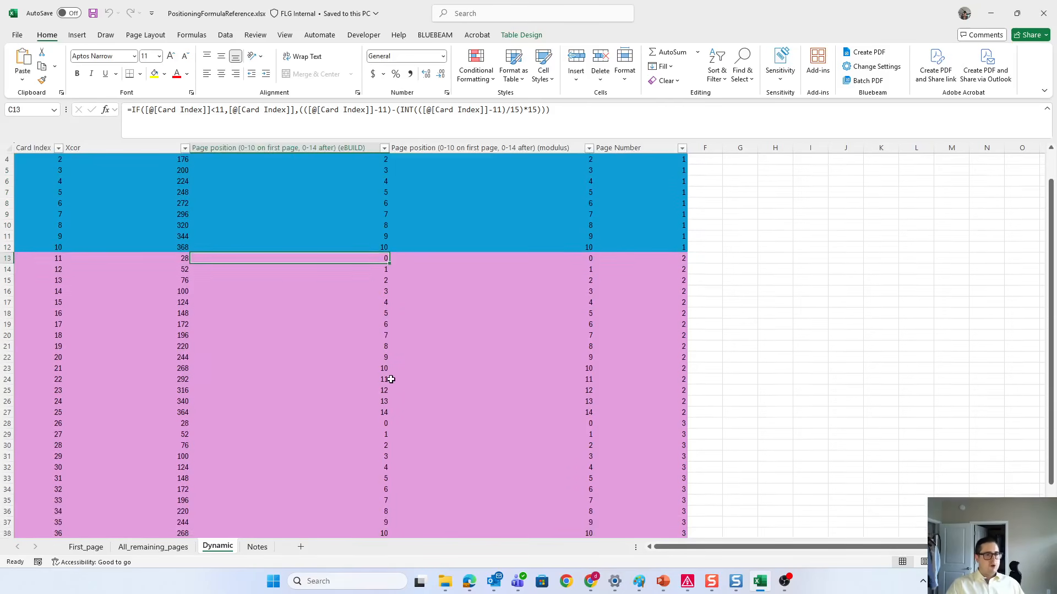
shift+click(355, 420)
click(356, 420)
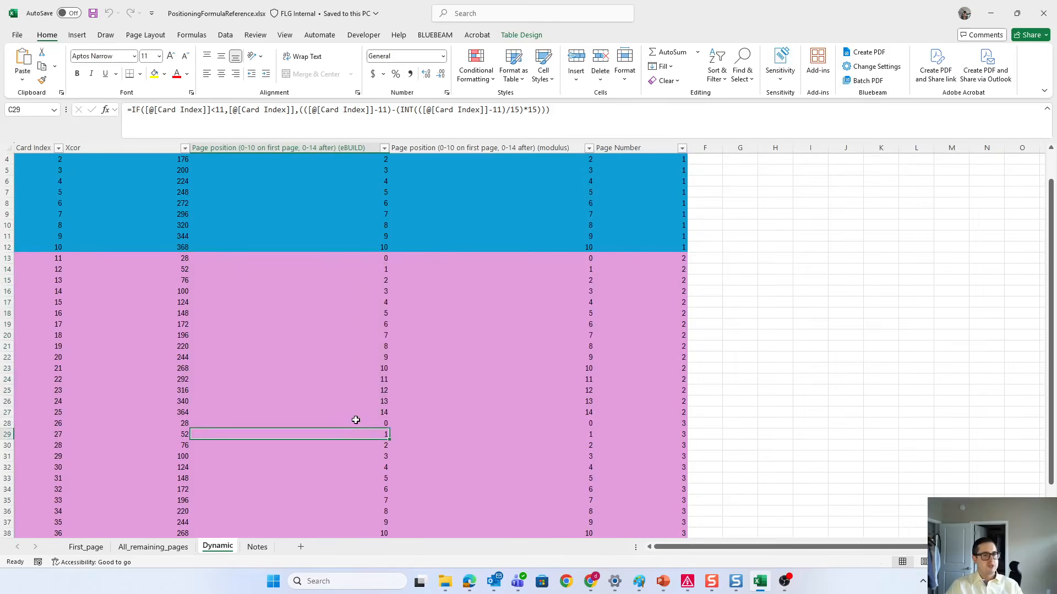
scroll(357, 417, down, 4)
shift+click(359, 443)
scroll(359, 404, up, 5)
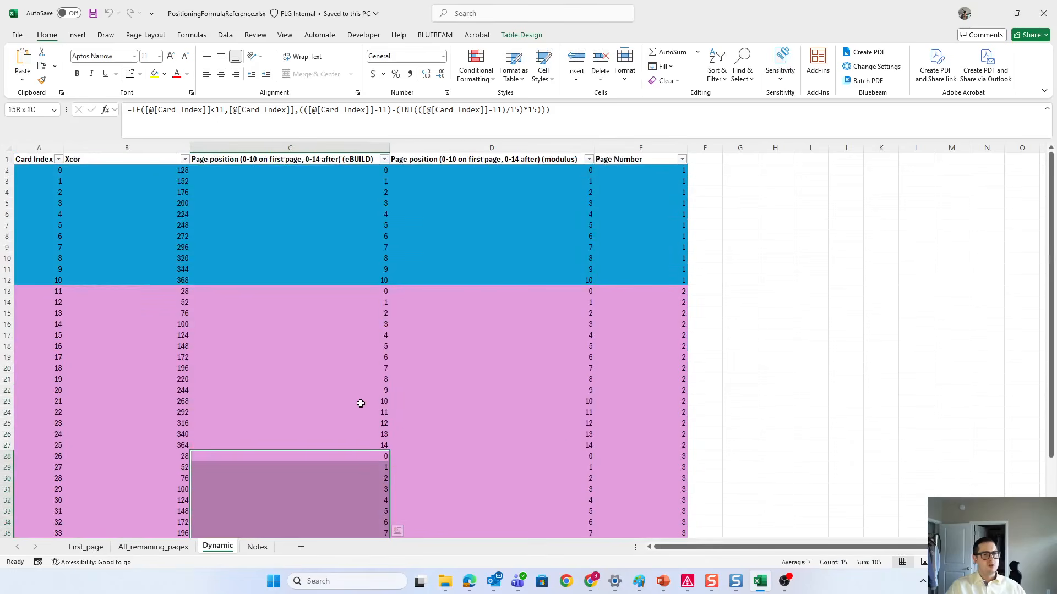
Step: Compare the eBUILD page position formula in C2 with the modulus version in D2 on the Dynamic sheet
click(303, 169)
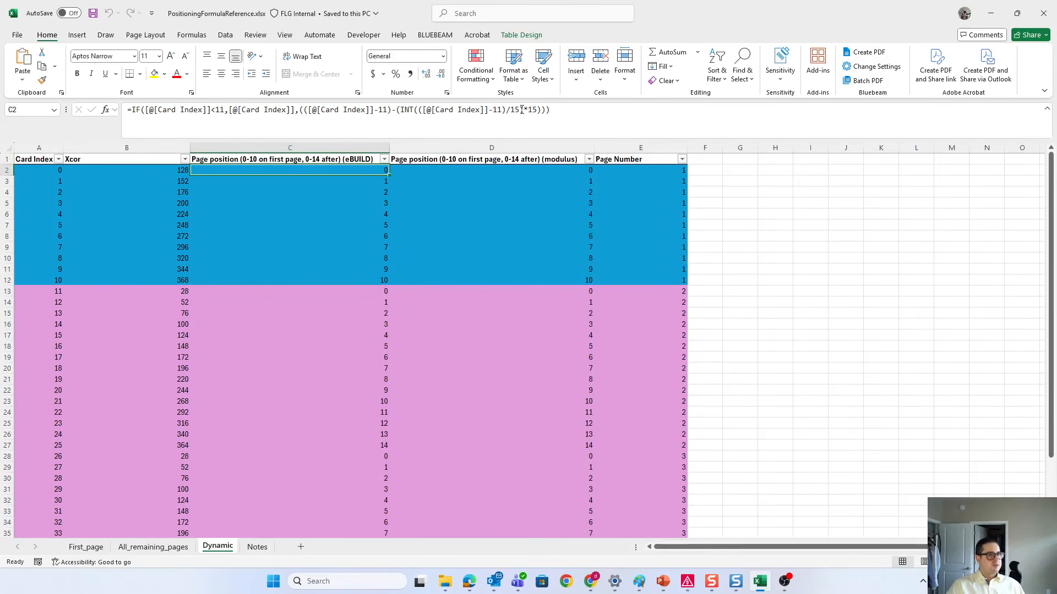
click(606, 119)
drag(606, 119, 128, 110)
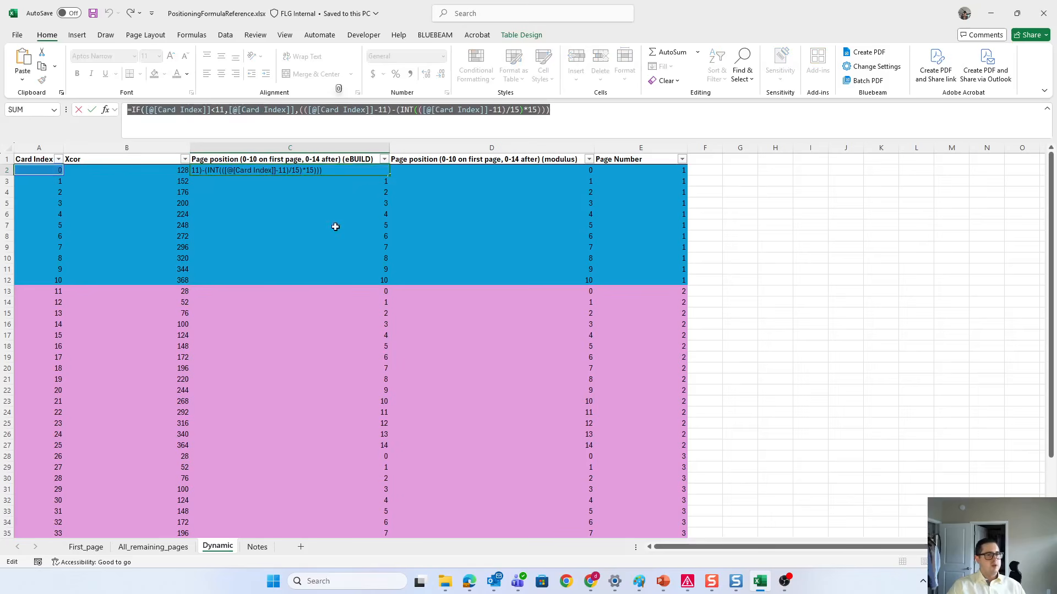
key(Escape)
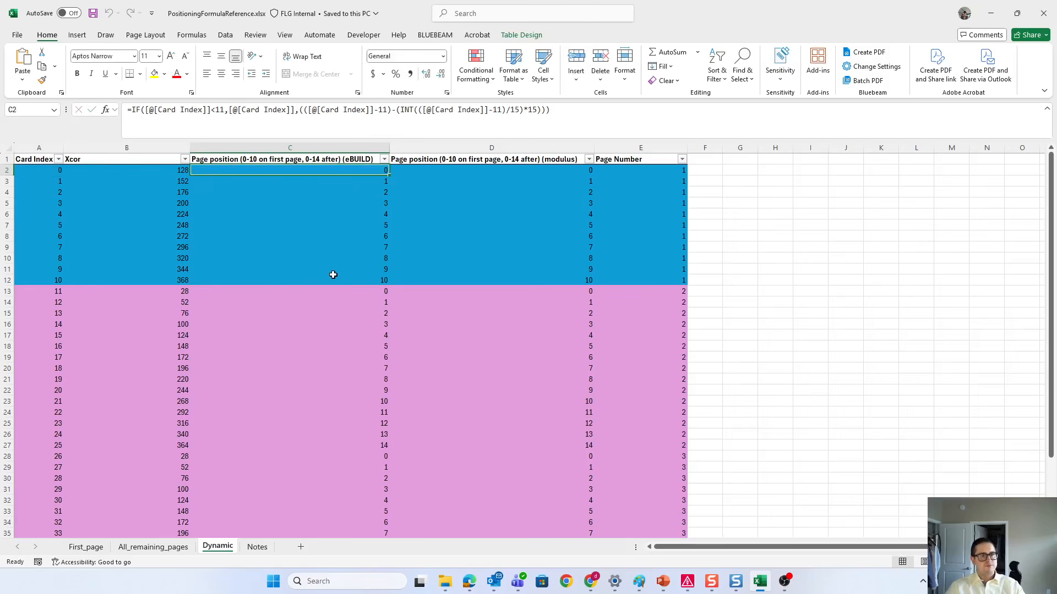
click(559, 169)
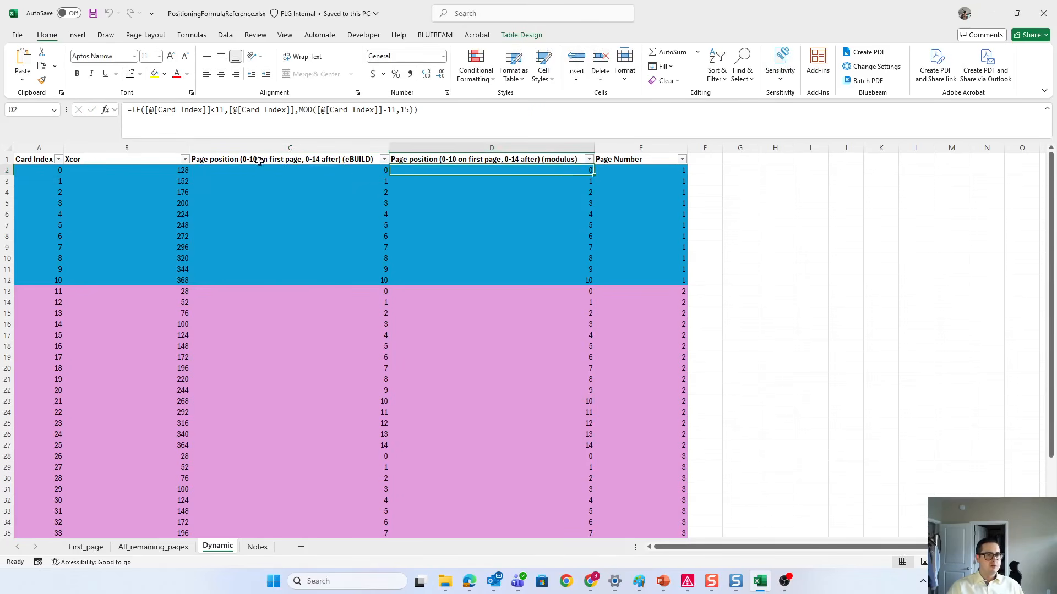
click(300, 174)
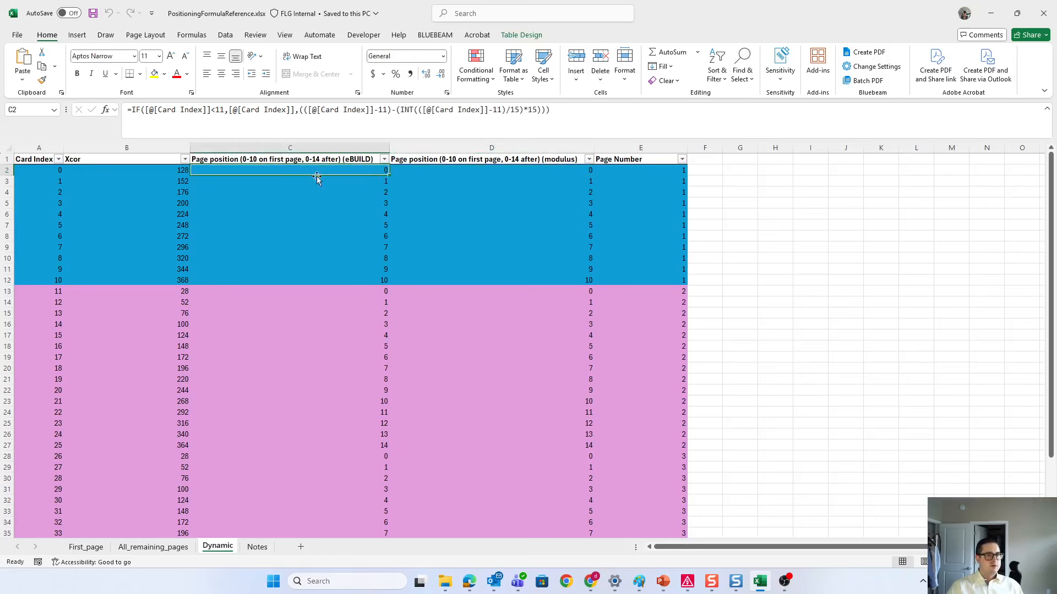
click(507, 171)
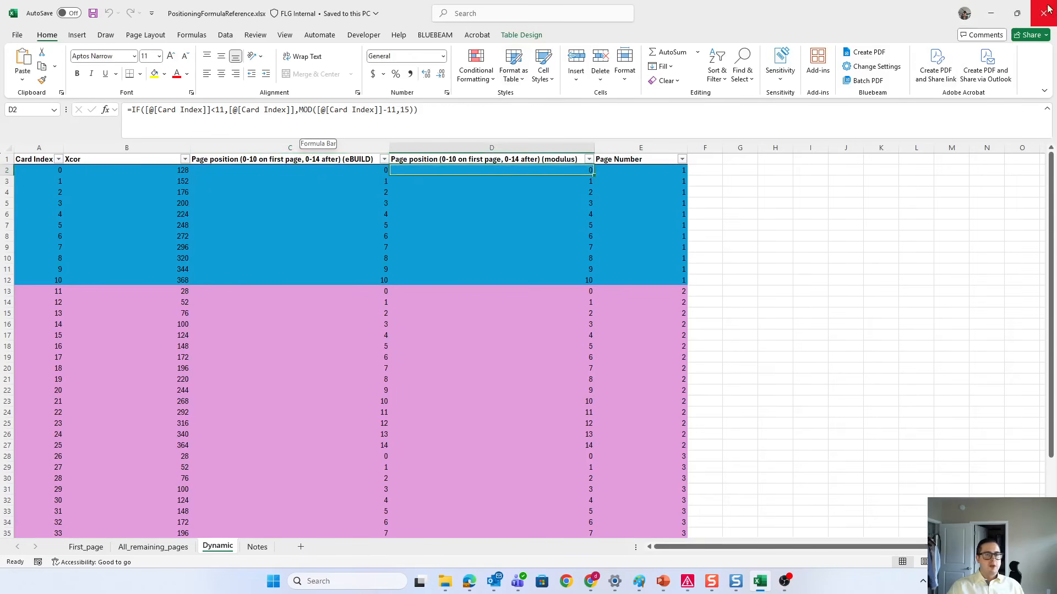
Step: Switch back to EPLAN, add the comment "//Index mod 15 using integer math" below the "First determine the page position" comment, and save the formula
click(1017, 13)
click(462, 296)
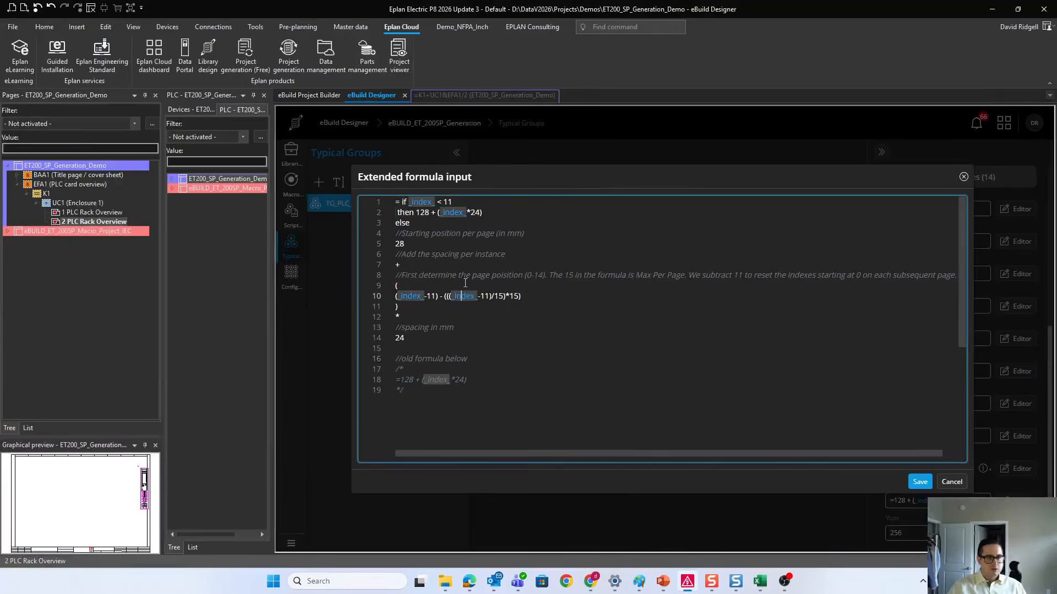
click(440, 265)
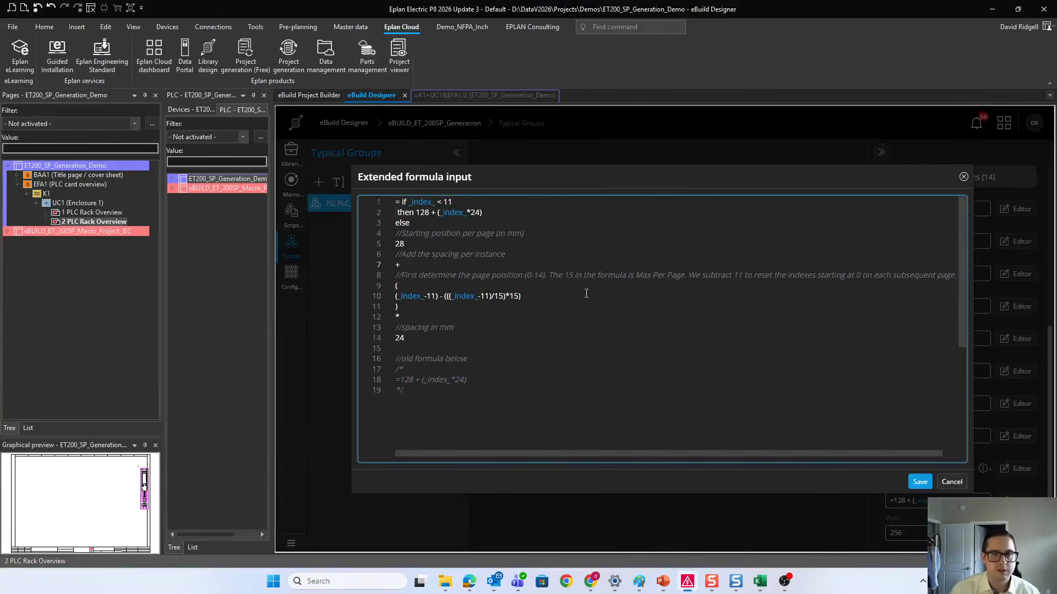
click(958, 276)
key(Return)
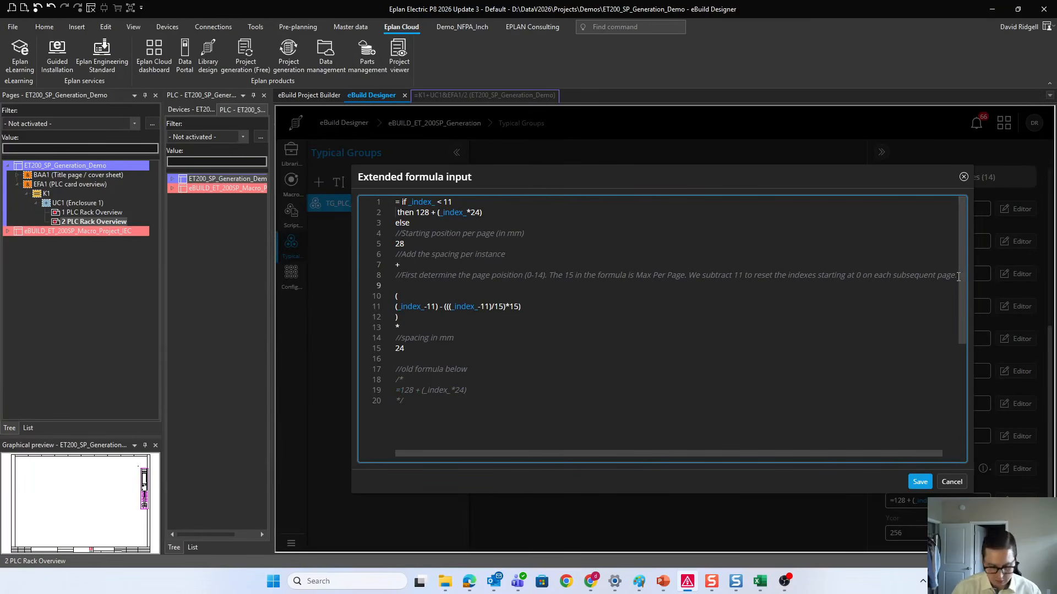
text(//)
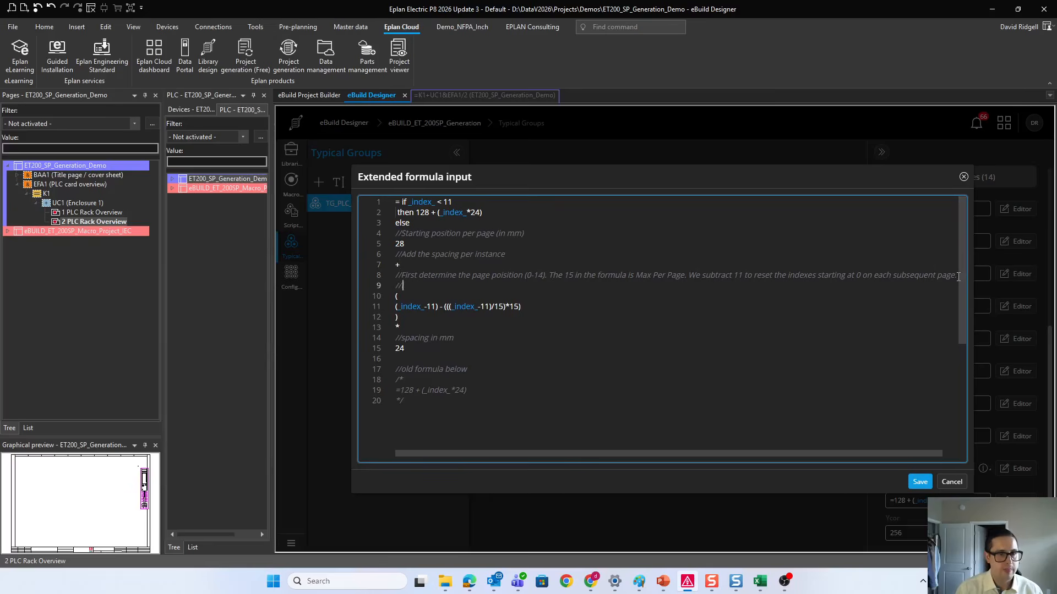
text(Index)
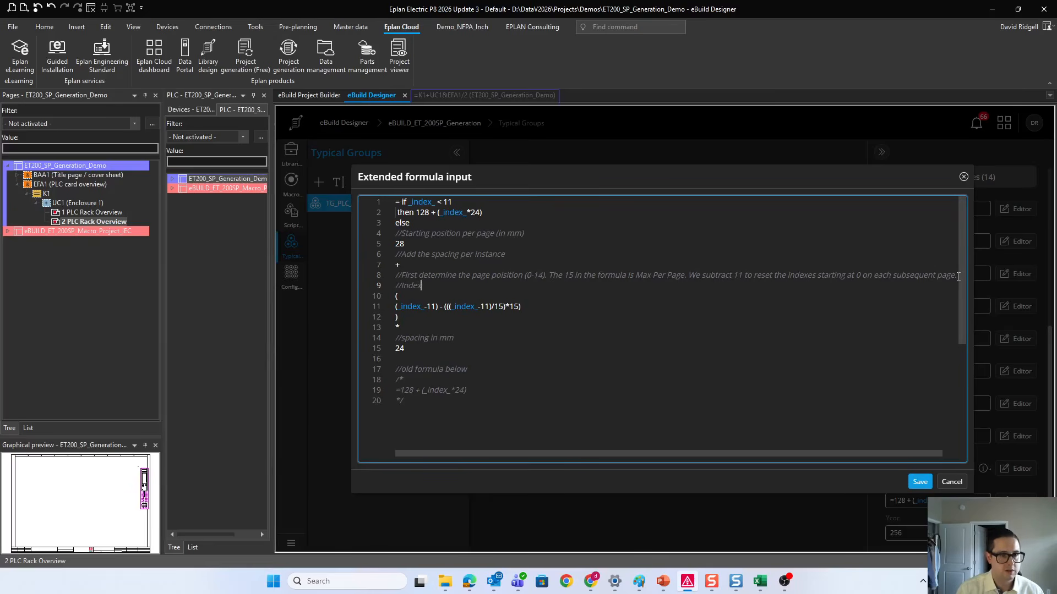
text( mod)
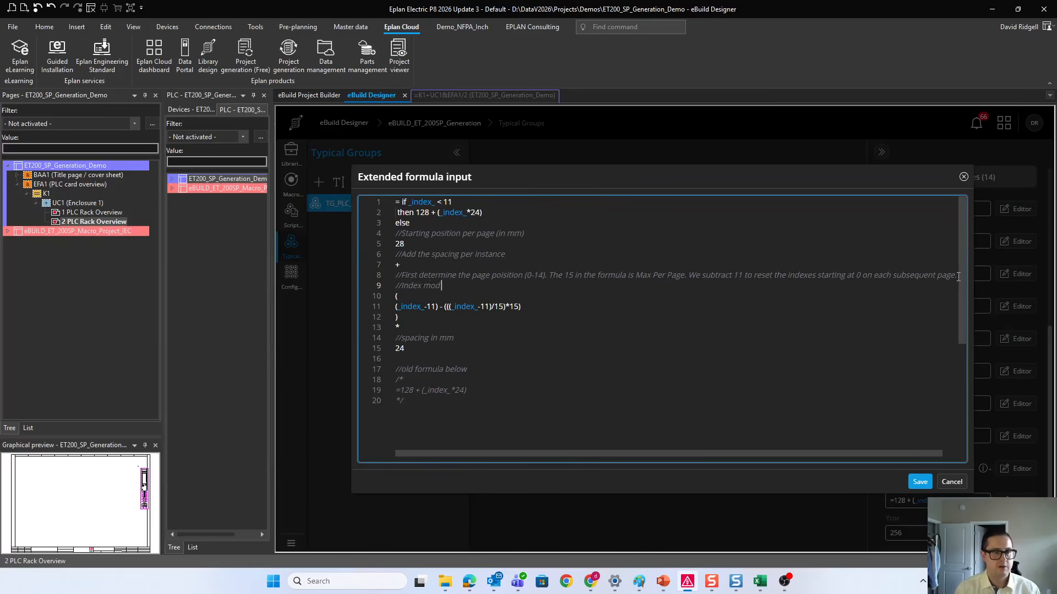
text( 15)
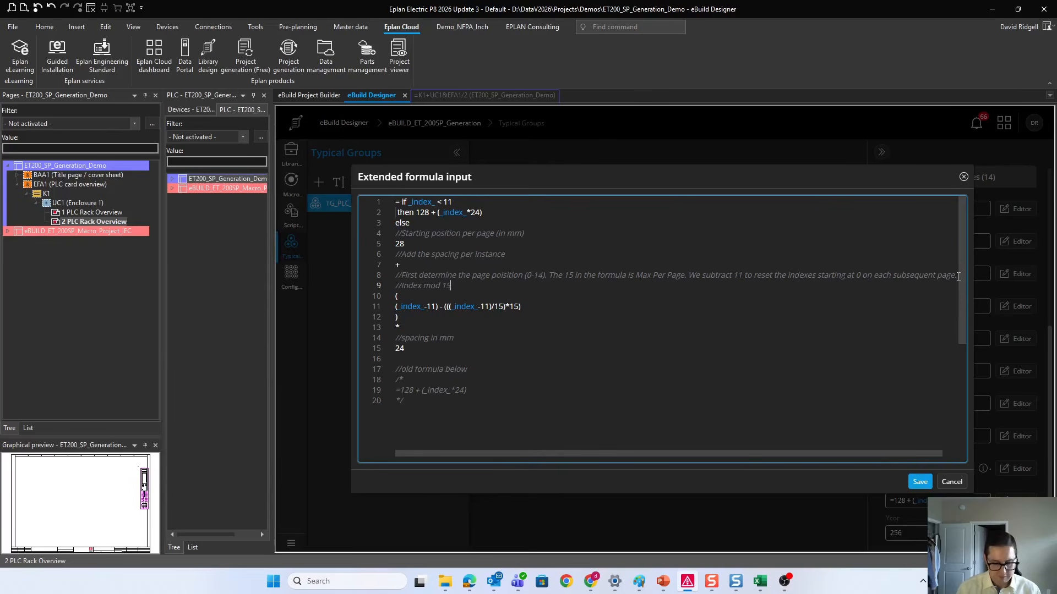
text( using inte)
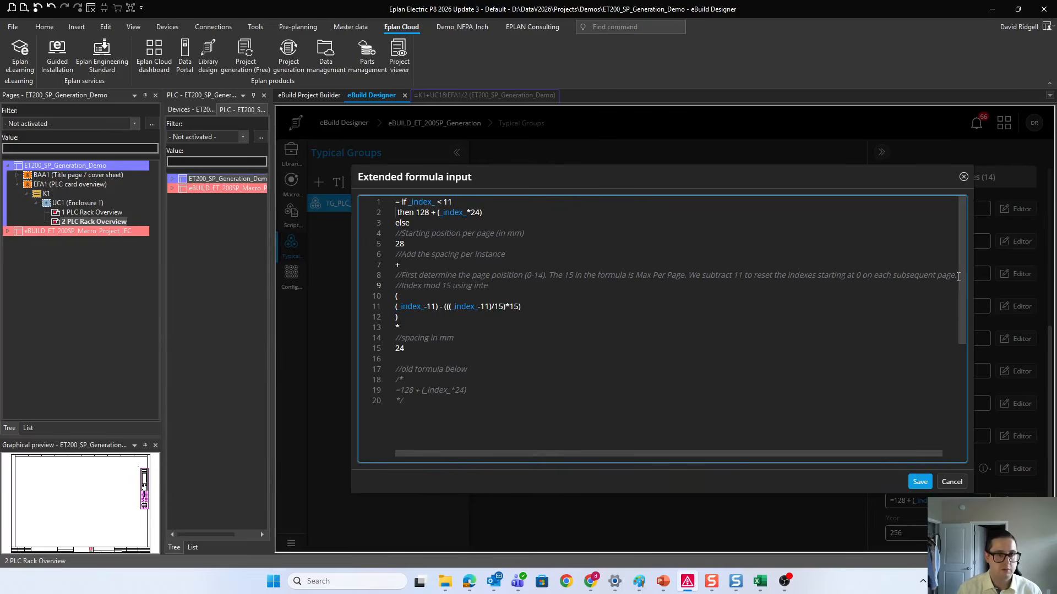
text(ger math)
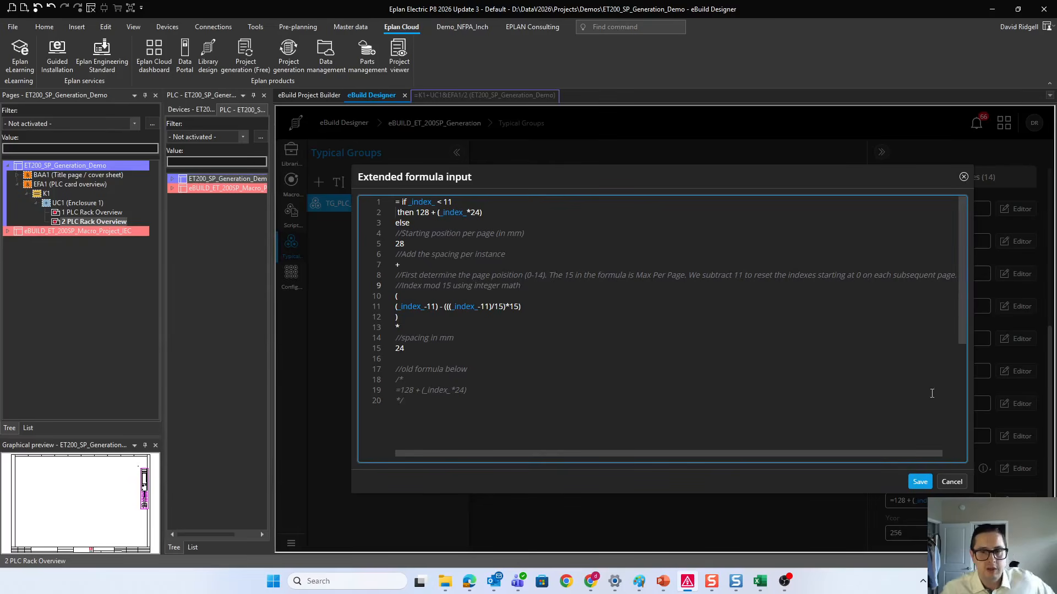
click(920, 482)
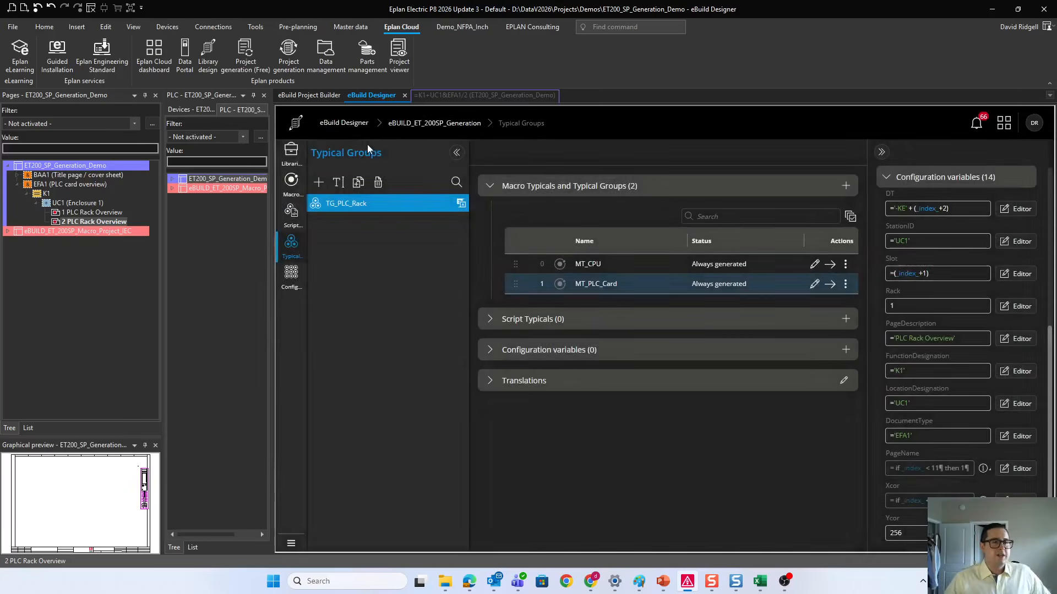
Step: Generate the project from eBuild Project Builder and check the PLC Rack Overview pages 1 and 2
click(317, 96)
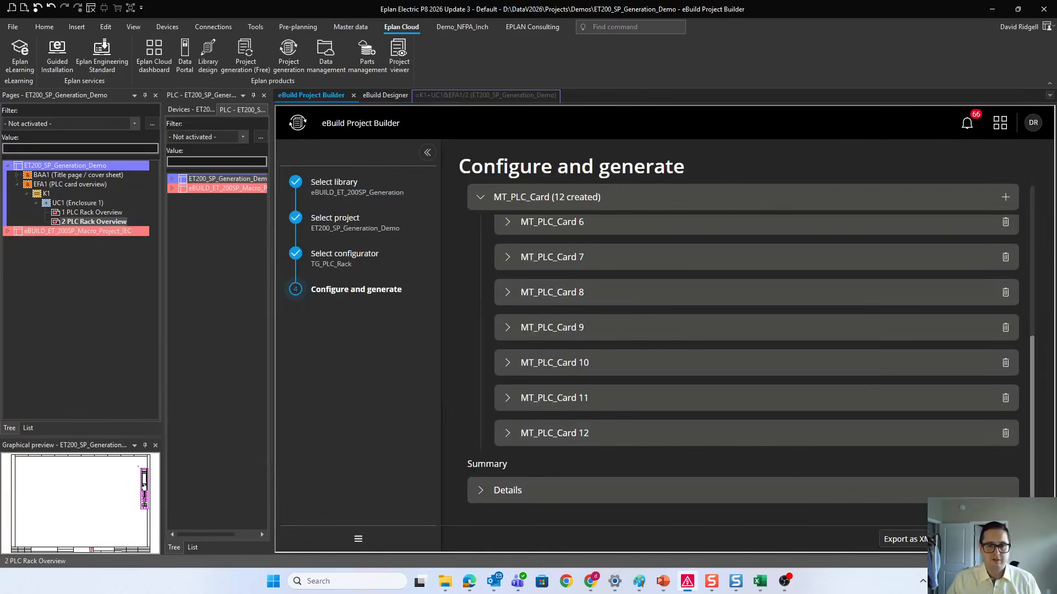
click(1012, 539)
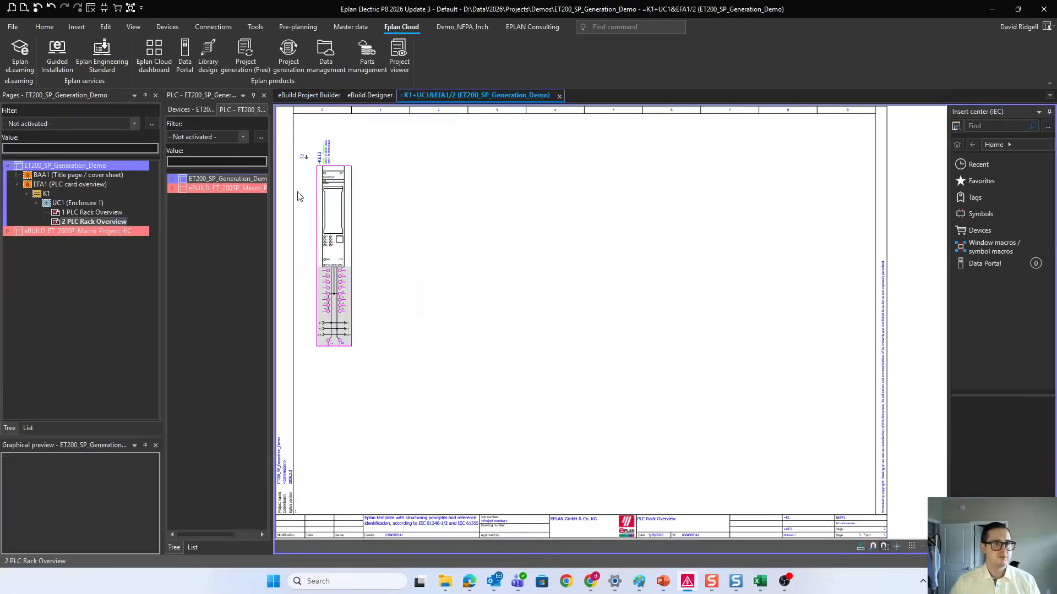
click(126, 212)
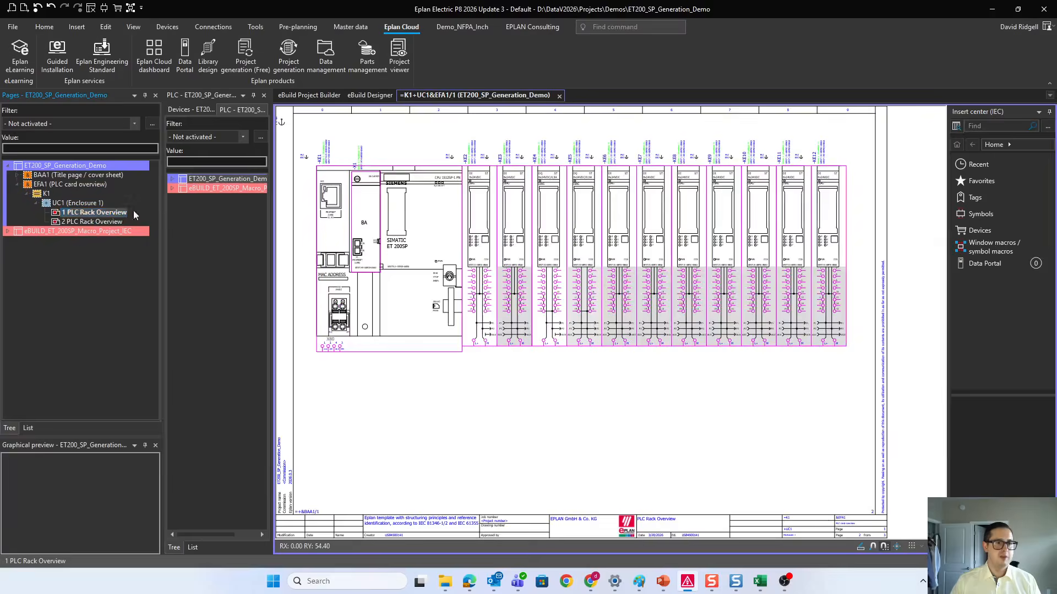
click(73, 222)
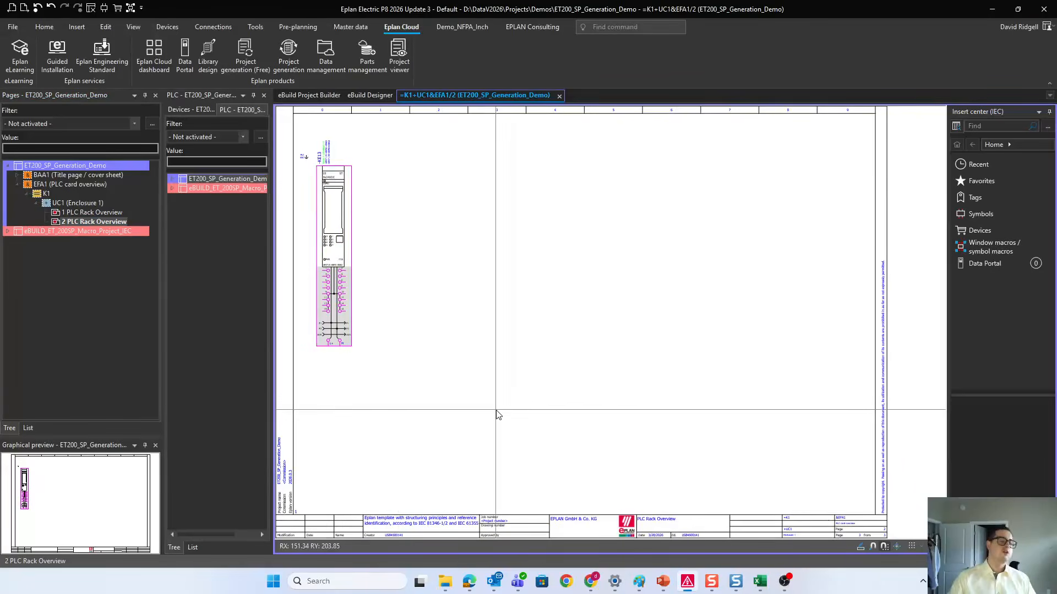
Step: Measure the horizontal distance from the page frame to the -KE13 card's outline with a linear dimension, and delete that dimension
scroll(391, 262, up, 5)
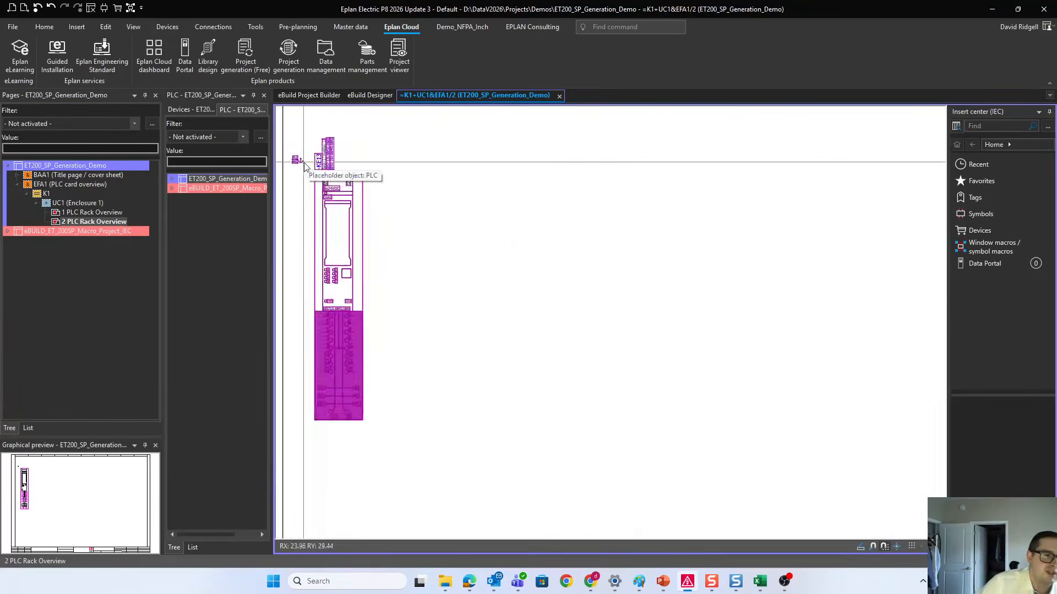
middle_drag(301, 164, 420, 205)
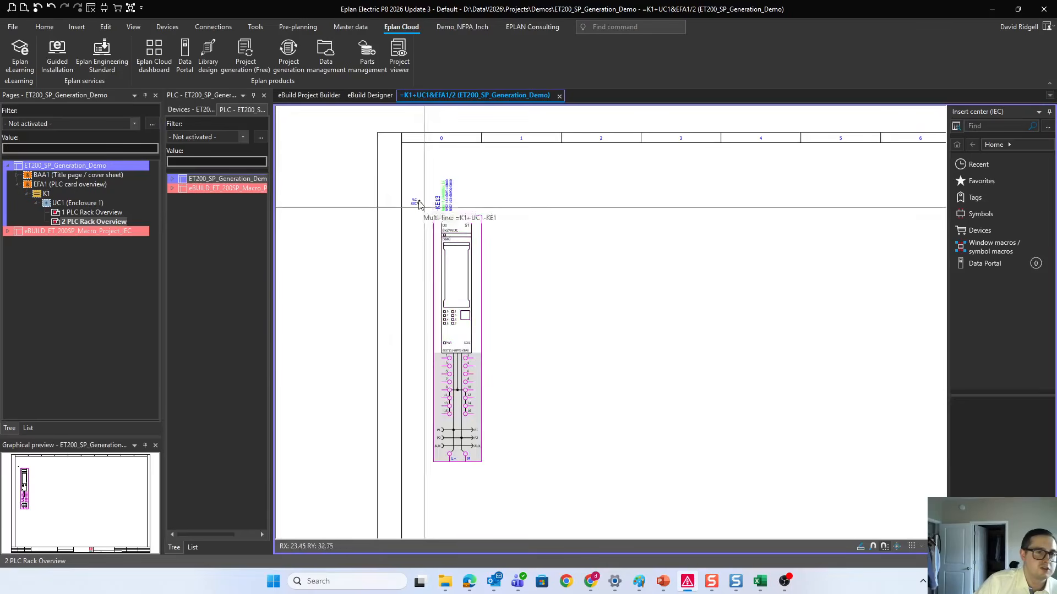
click(76, 26)
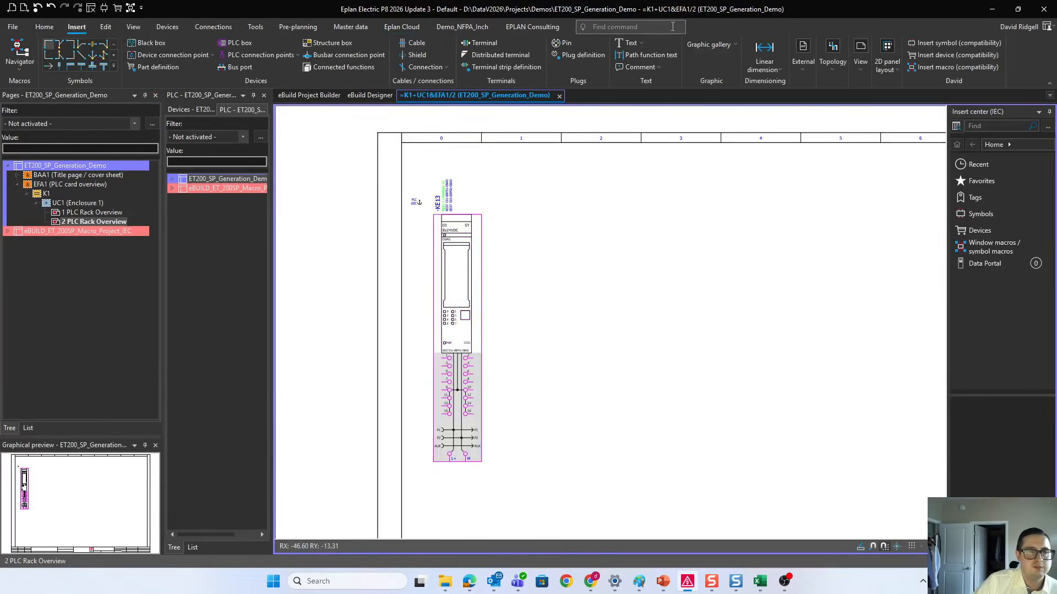
click(758, 50)
click(434, 214)
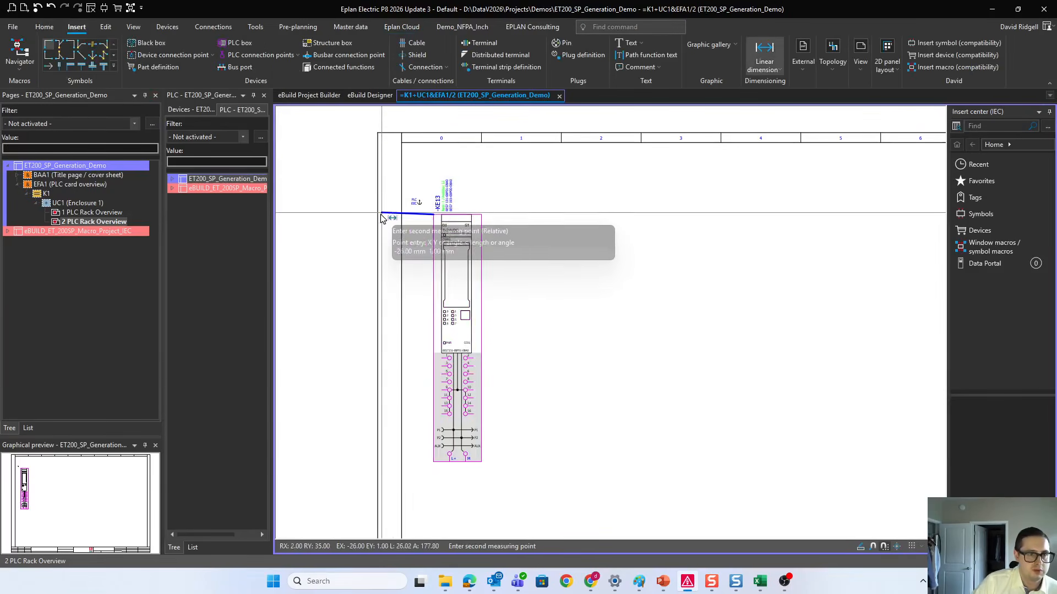
click(380, 220)
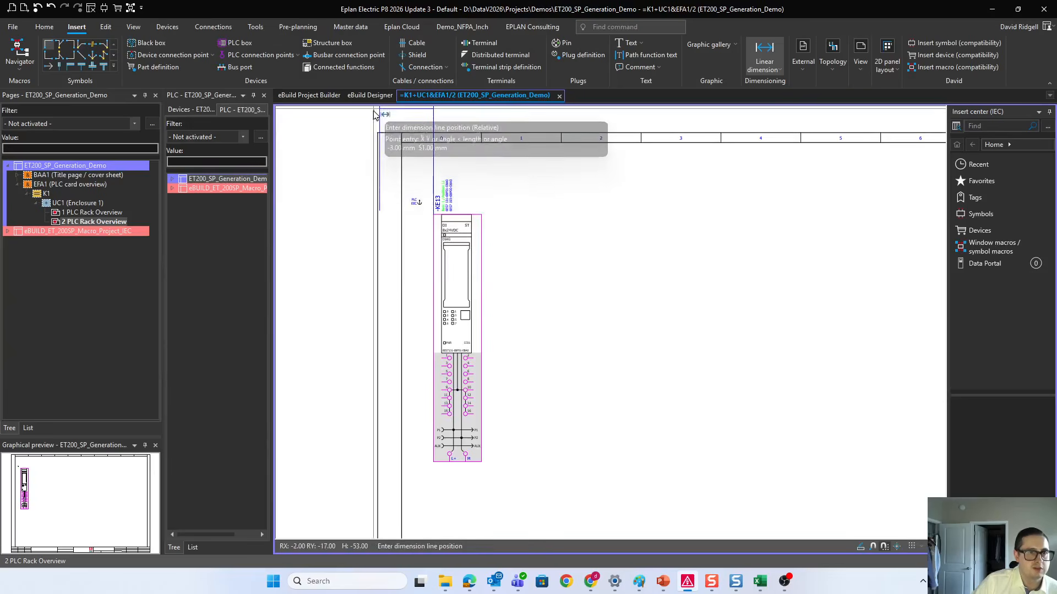
click(380, 123)
scroll(427, 187, up, 1)
key(Escape)
middle_drag(379, 164, 382, 204)
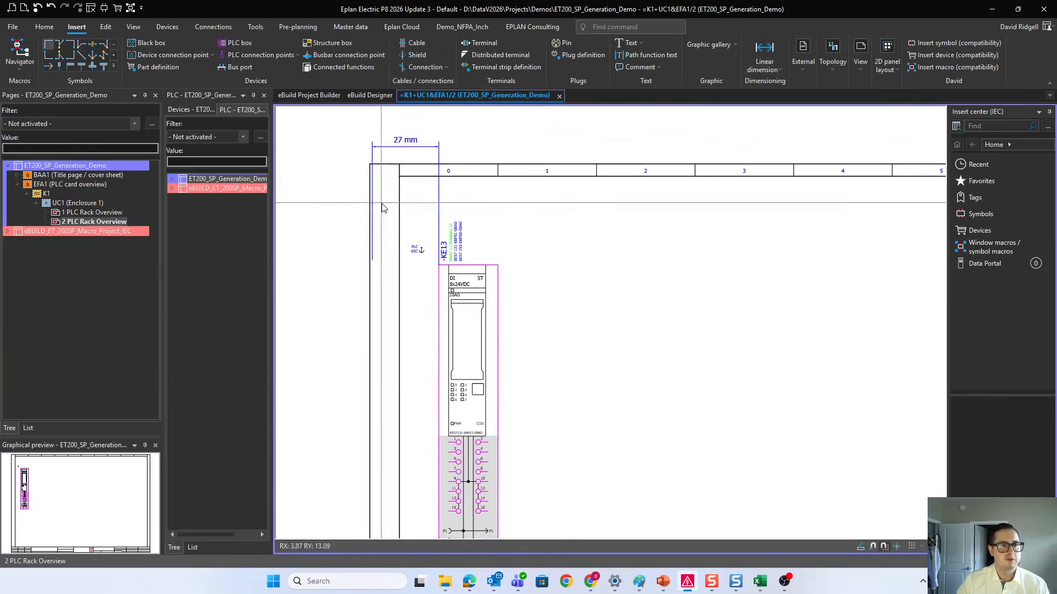
click(408, 146)
key(Delete)
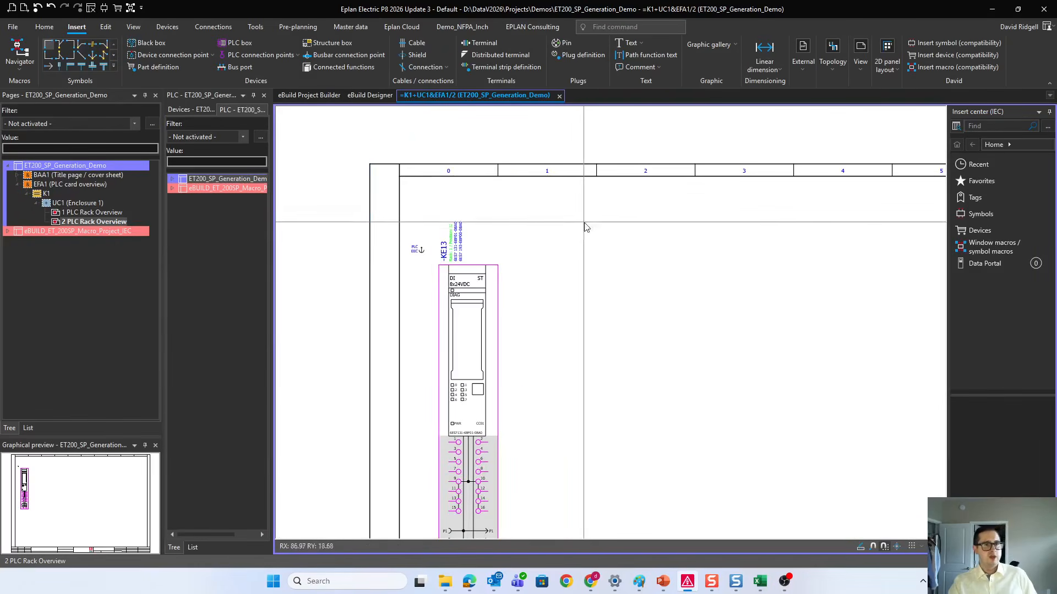
scroll(534, 283, down, 2)
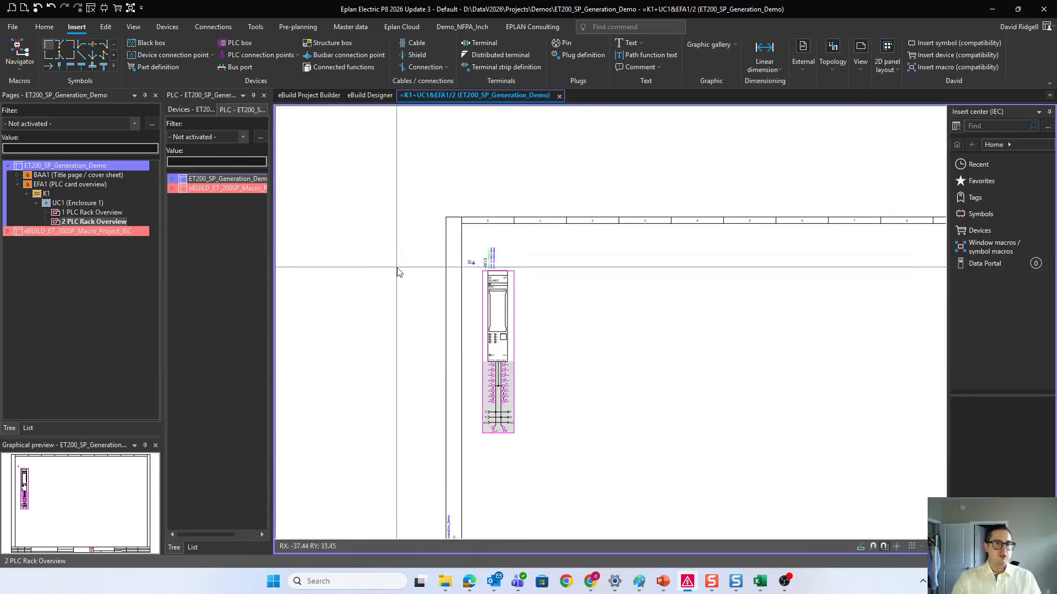
Step: Add four more MT_PLC_Card instances in eBuild Project Builder and generate the project documentation
click(331, 96)
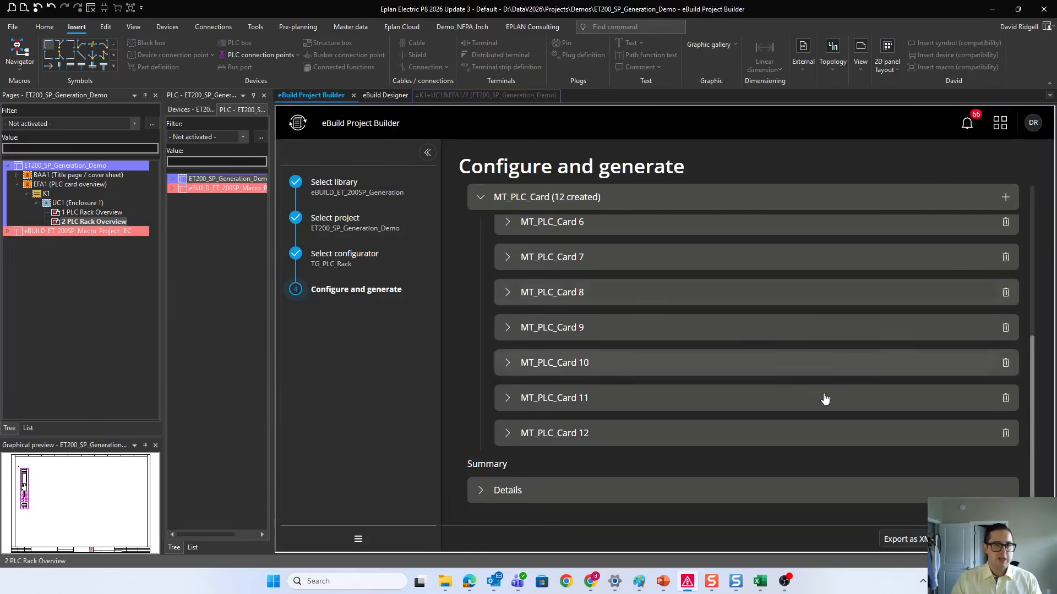
click(1005, 197)
click(976, 199)
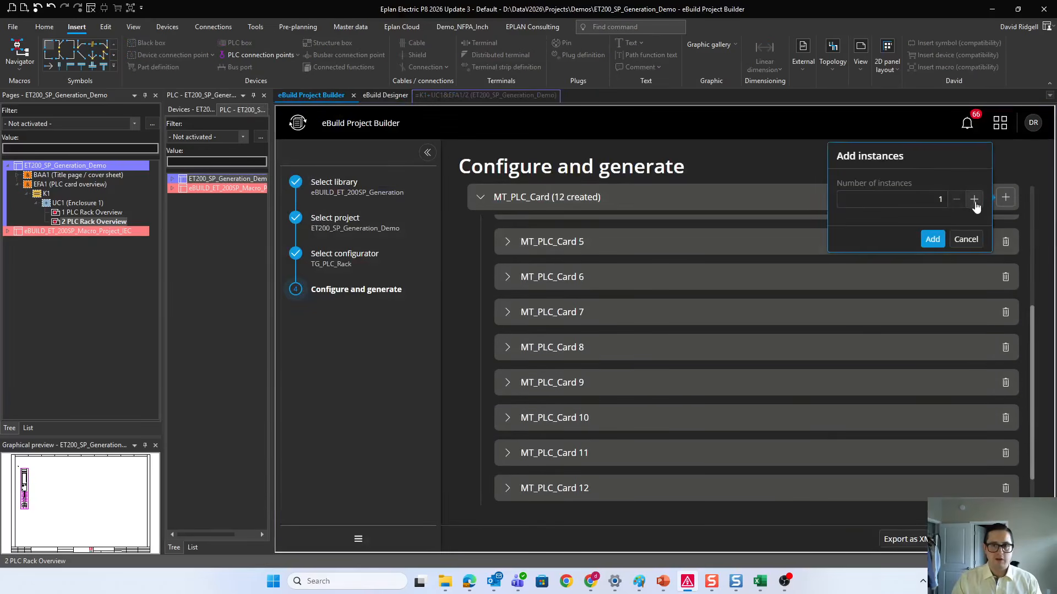
click(976, 199)
click(976, 199)
click(934, 239)
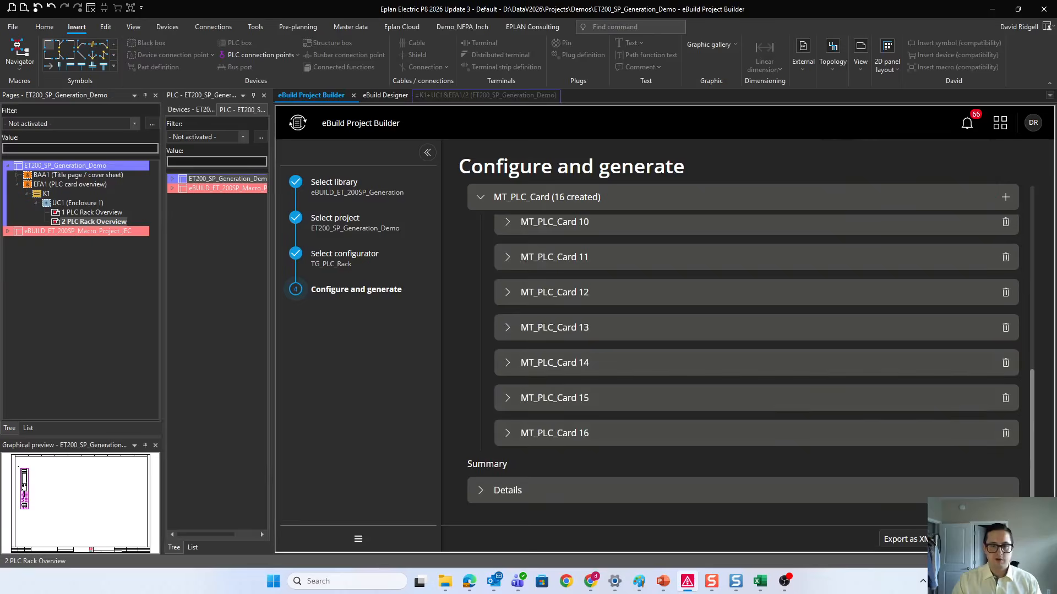
click(999, 539)
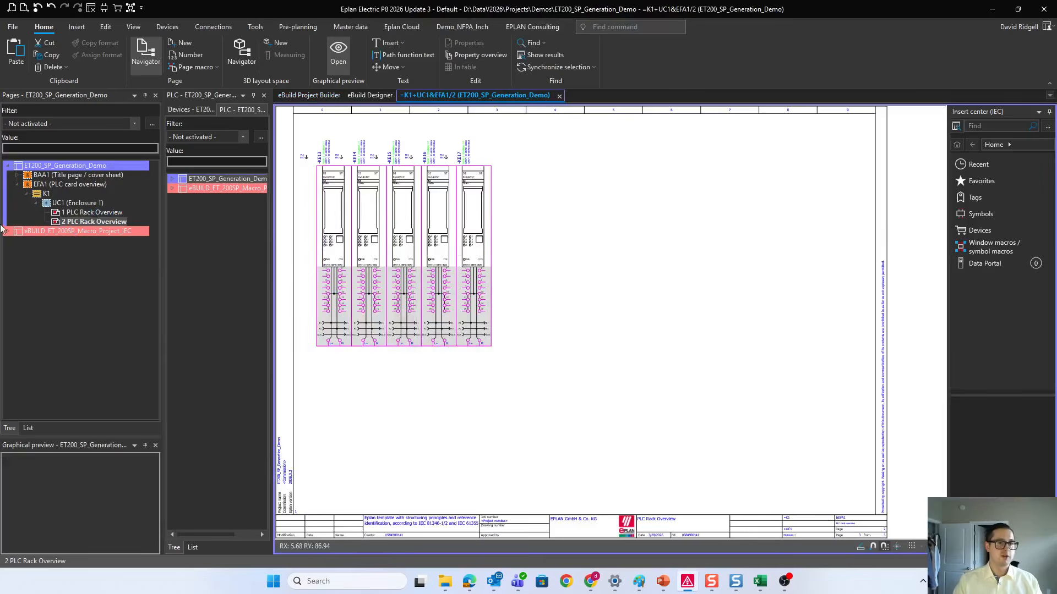
click(91, 213)
Step: Add another 20 MT_PLC_Card instances in eBuild Project Builder and generate the project again
click(324, 96)
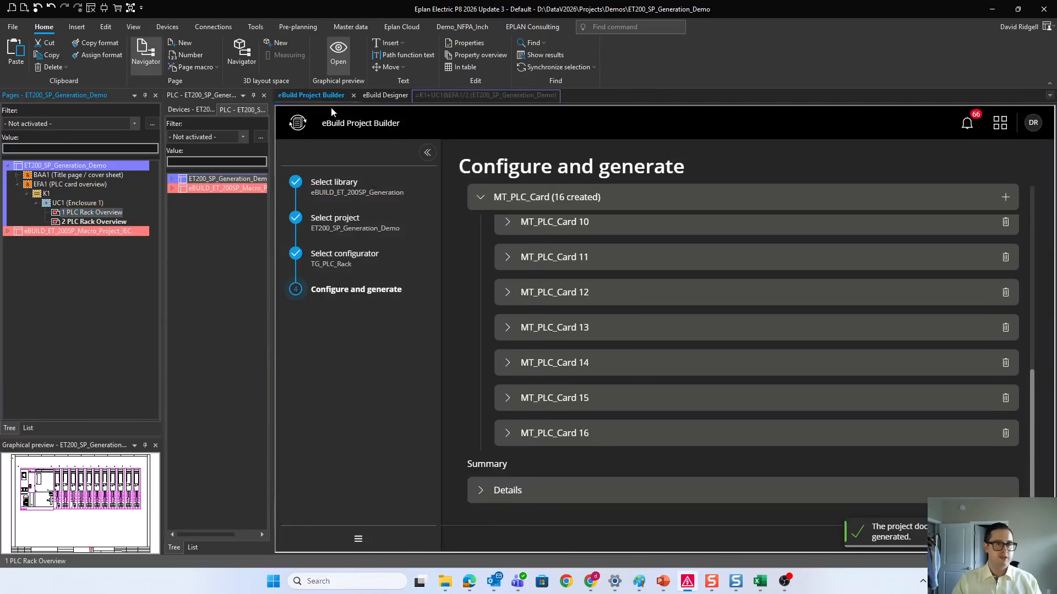
scroll(1005, 242, up, 8)
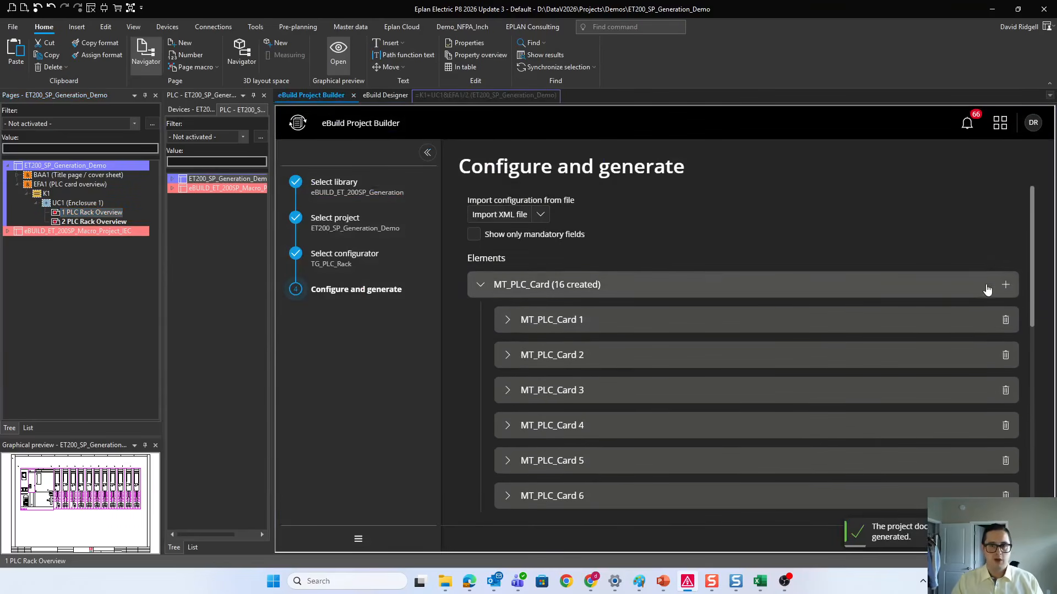
click(1005, 285)
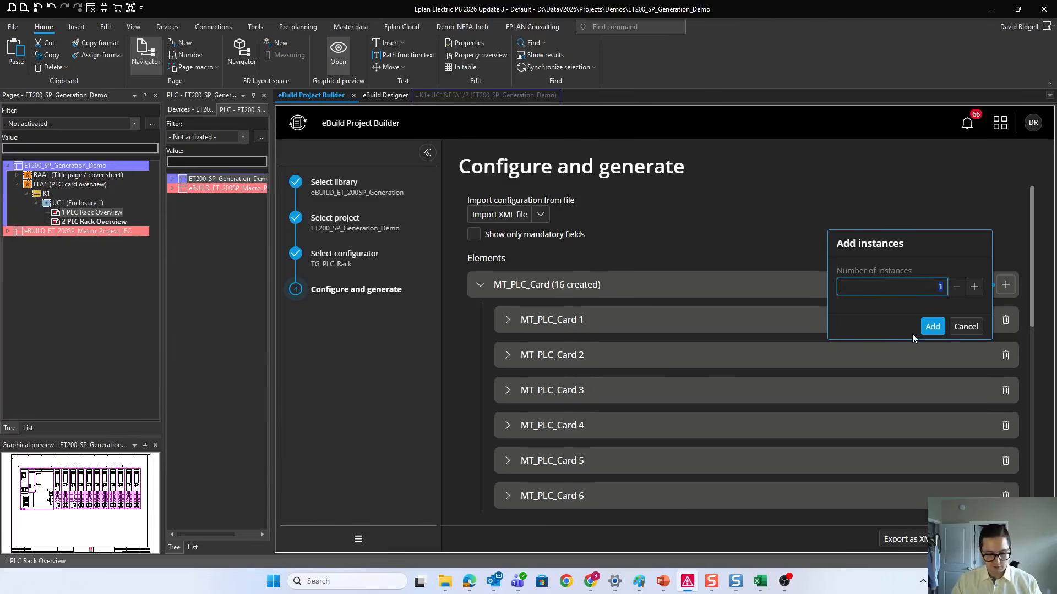
text(20)
click(930, 327)
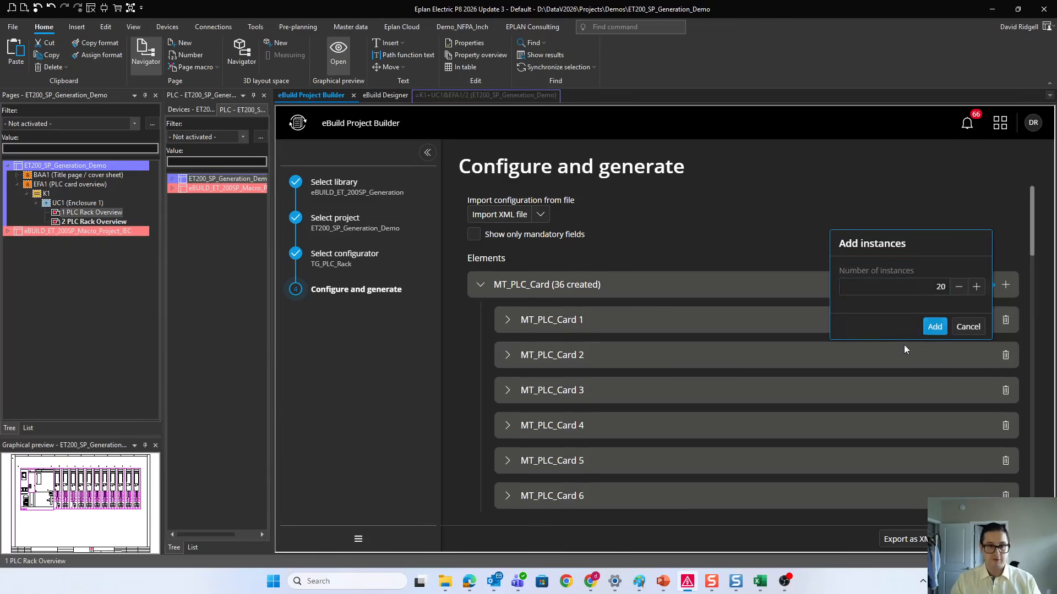
click(991, 539)
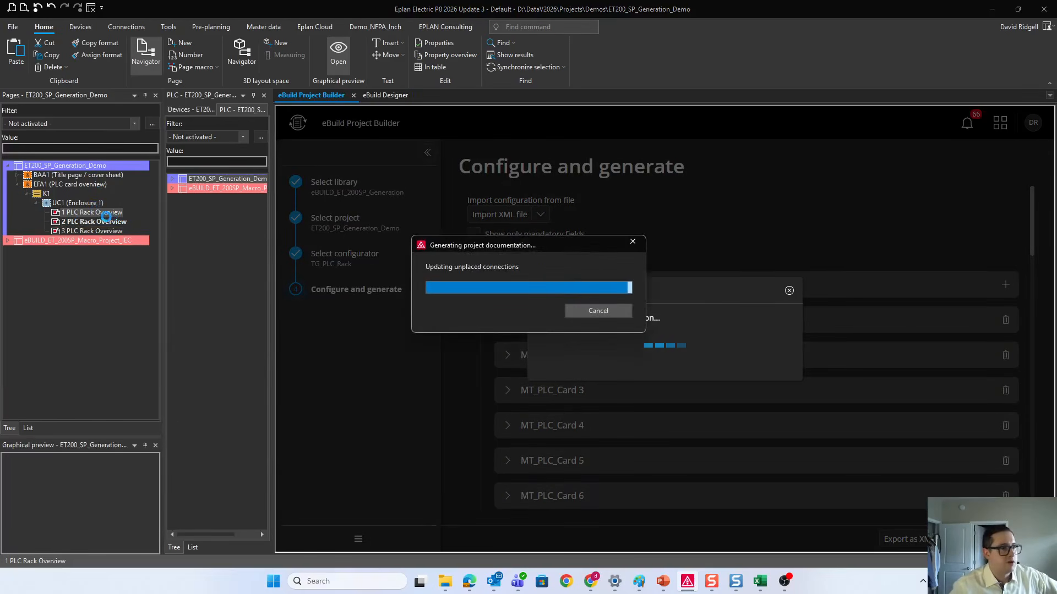
Step: Review the card placement on PLC Rack Overview pages 1, 2 and 3, and the MT_PLC_Card instance list in eBuild Project Builder
double_click(94, 214)
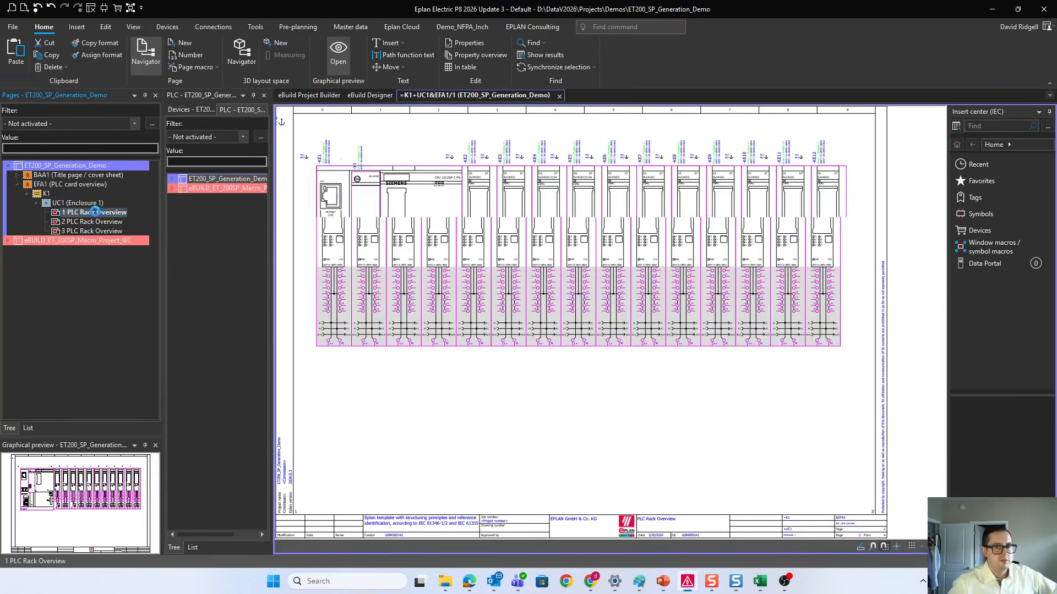
double_click(93, 221)
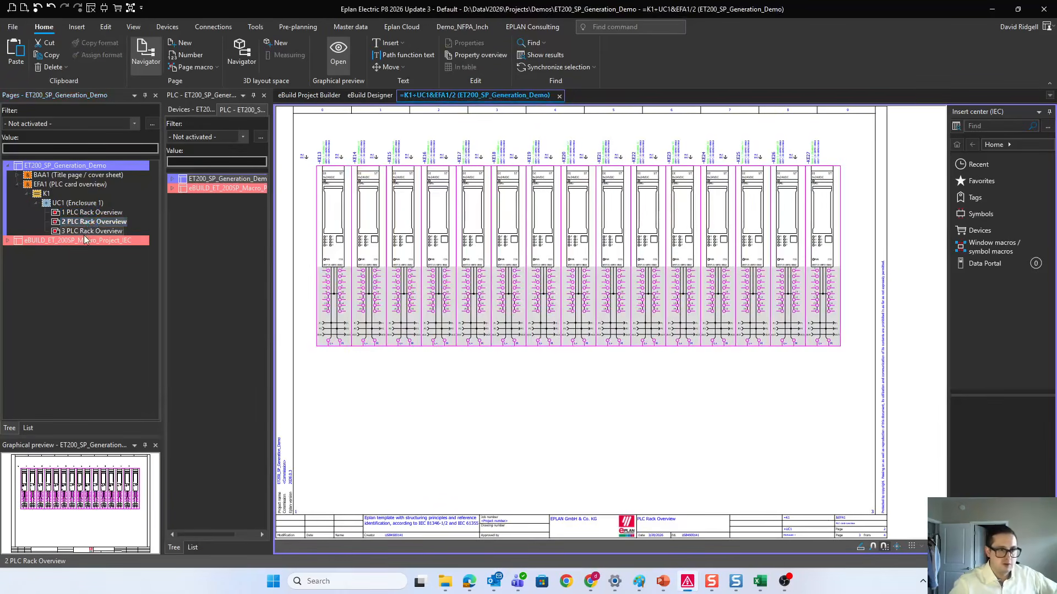
click(85, 232)
double_click(85, 234)
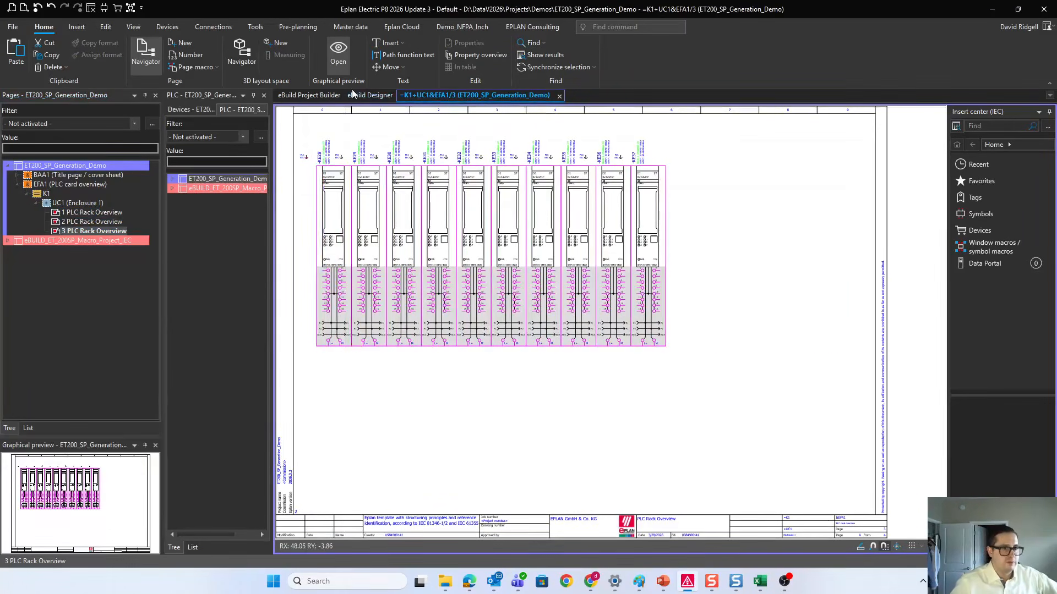
click(310, 95)
scroll(979, 363, down, 10)
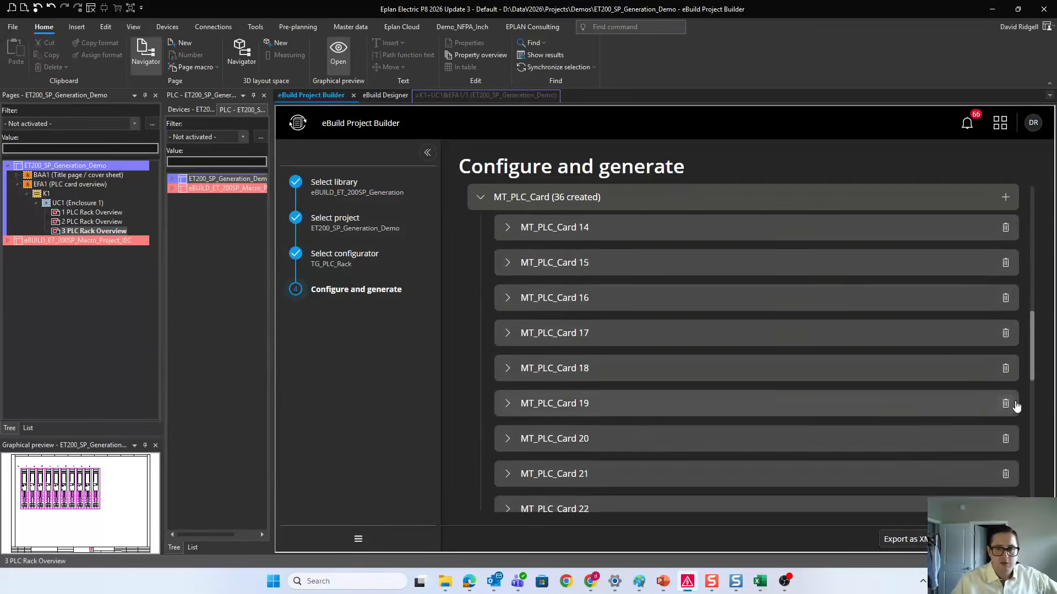
scroll(1007, 429, down, 6)
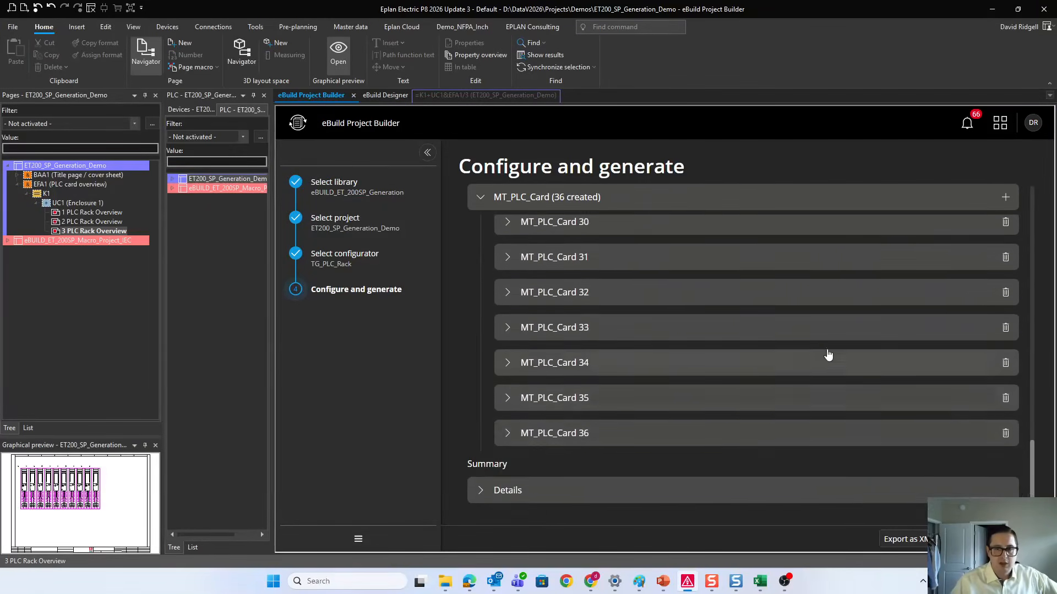
scroll(783, 377, up, 11)
scroll(783, 378, up, 6)
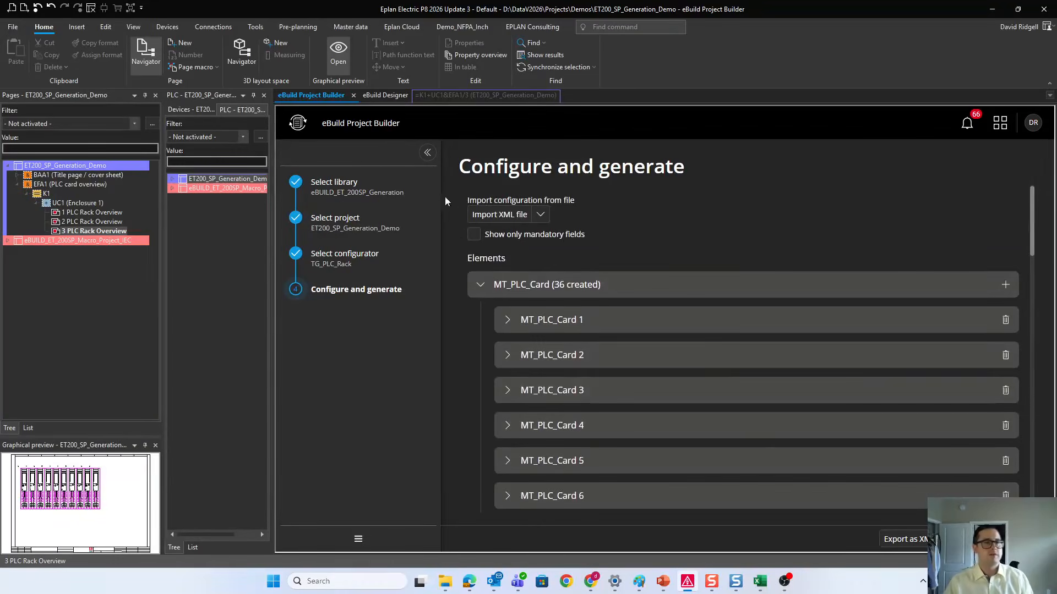
Step: Expand the eBUILD_ET_200SP_Macro_Project_IEC pages down to the PLC group of the eBUILD circuit macros
click(375, 96)
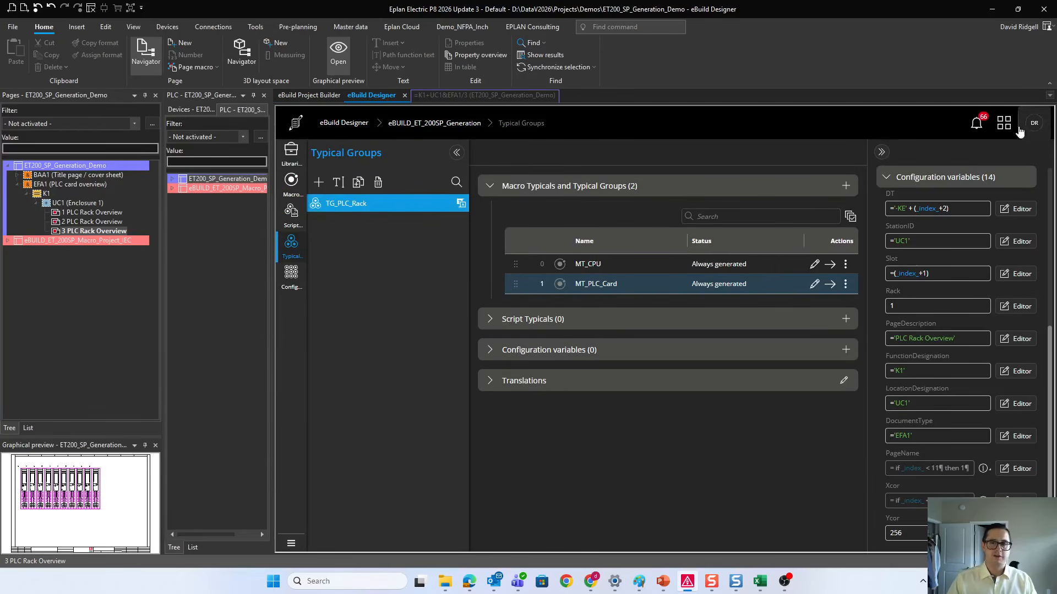
click(8, 241)
click(61, 287)
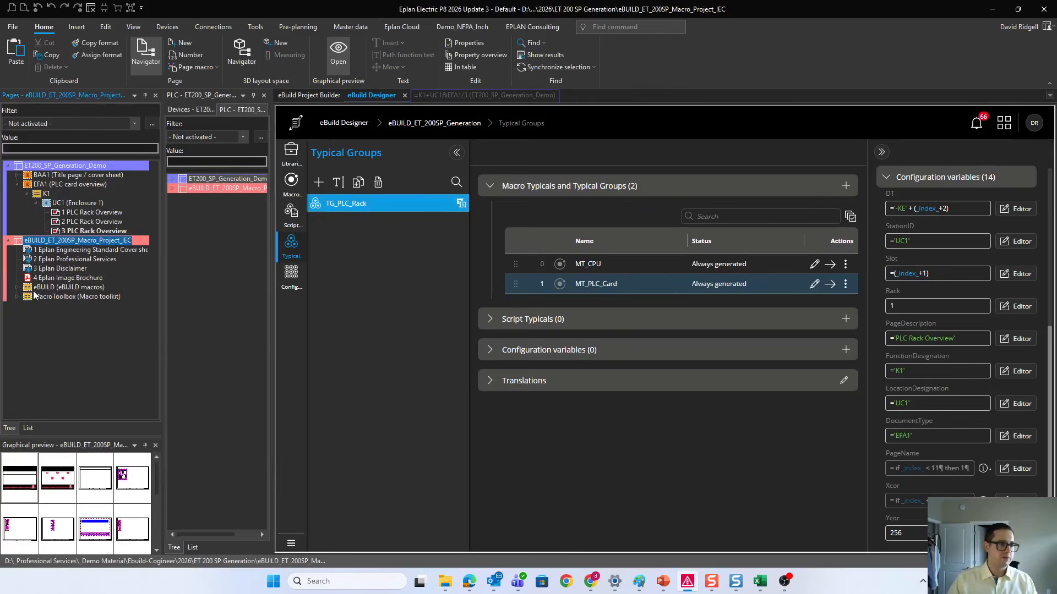
click(17, 287)
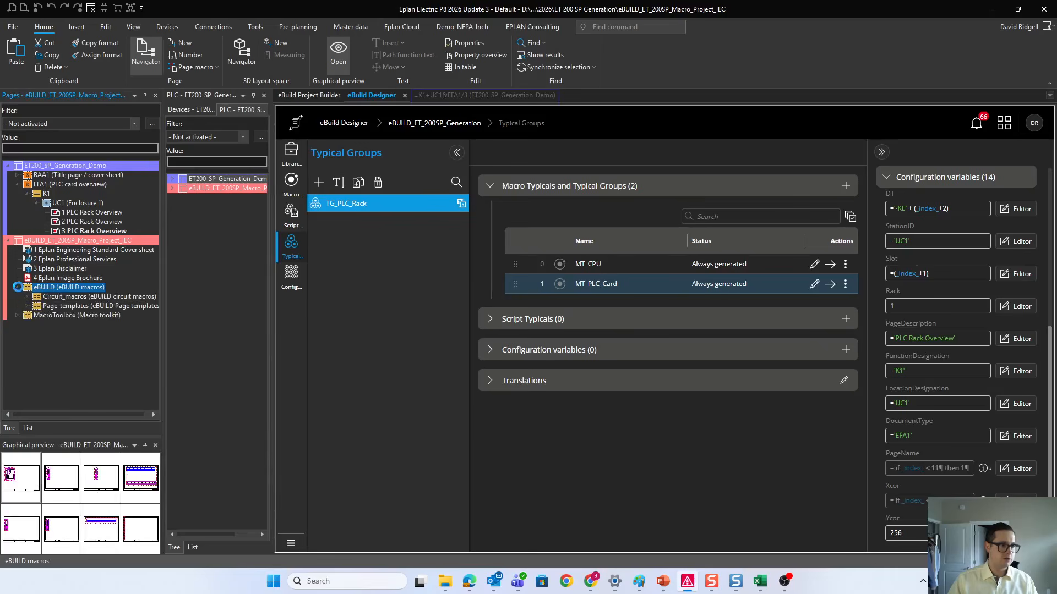
click(26, 297)
click(36, 307)
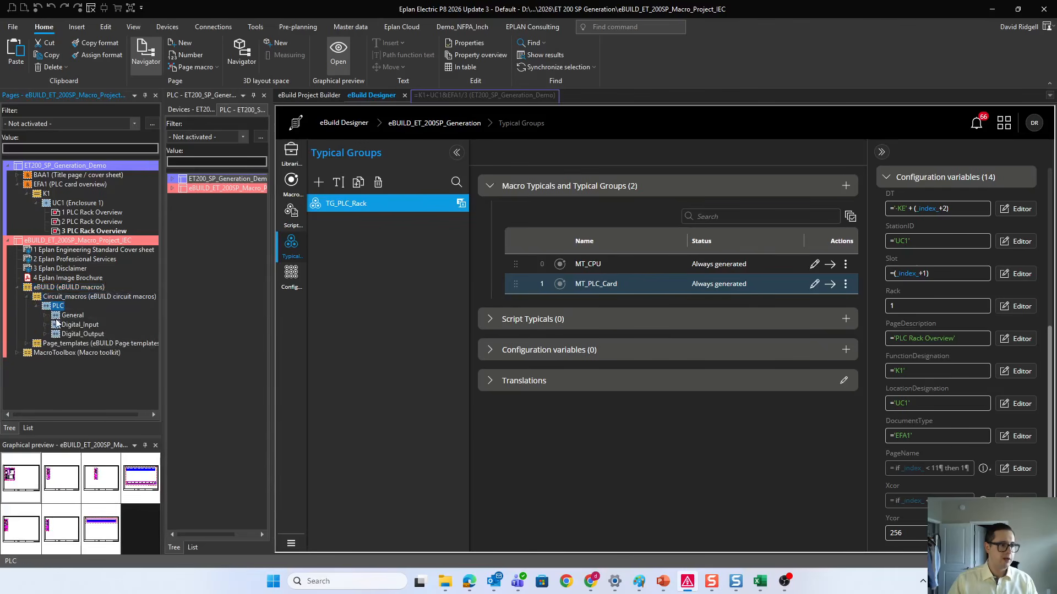
Step: View the C Multi-line schematic page of the SIE.6ES7131-6BF01-0BA0 digital input card
click(47, 325)
click(57, 334)
click(65, 343)
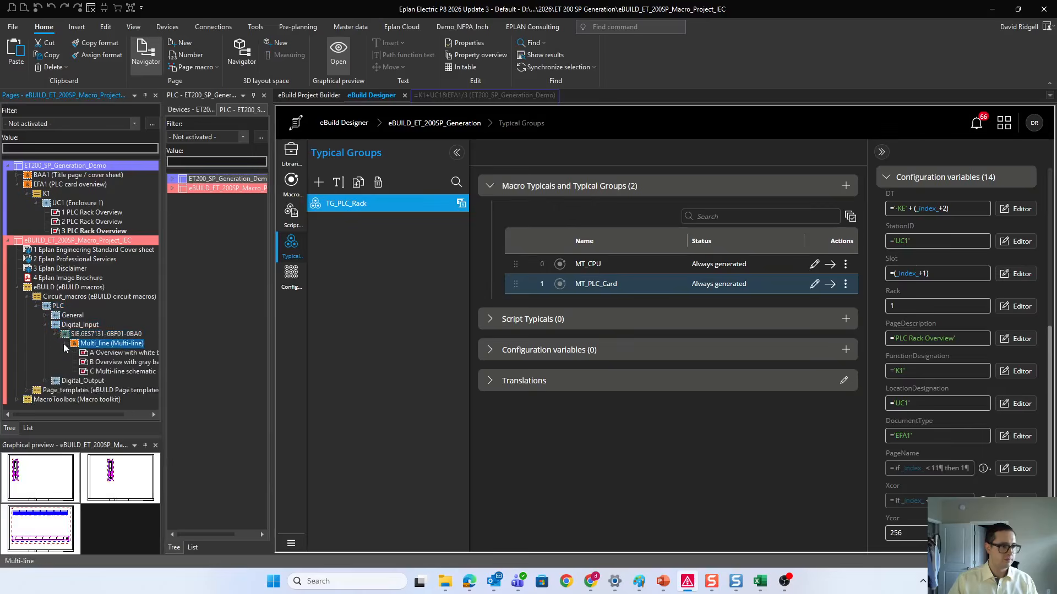
click(106, 353)
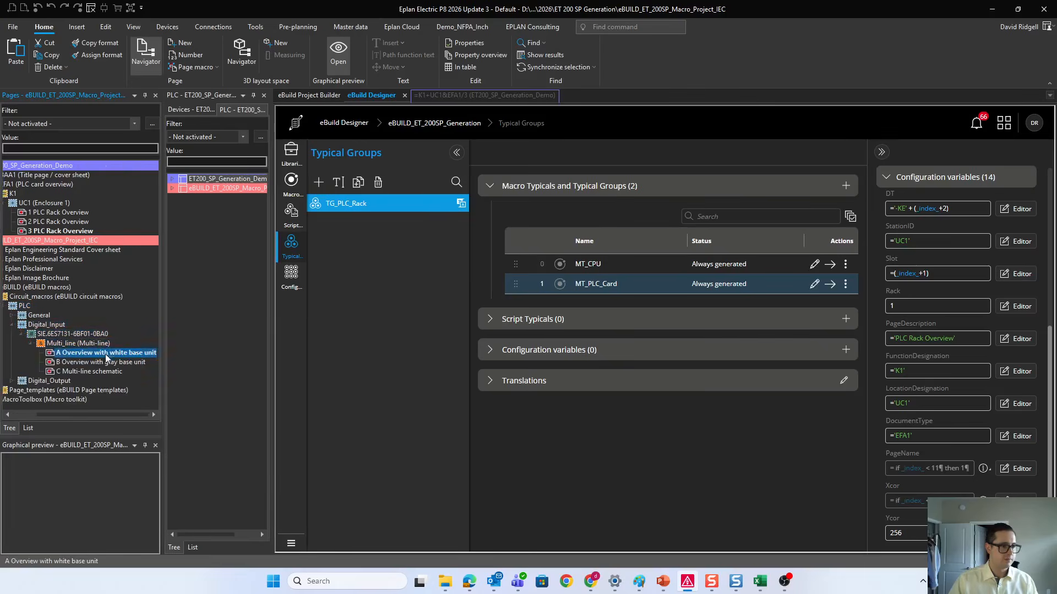
double_click(76, 354)
click(78, 373)
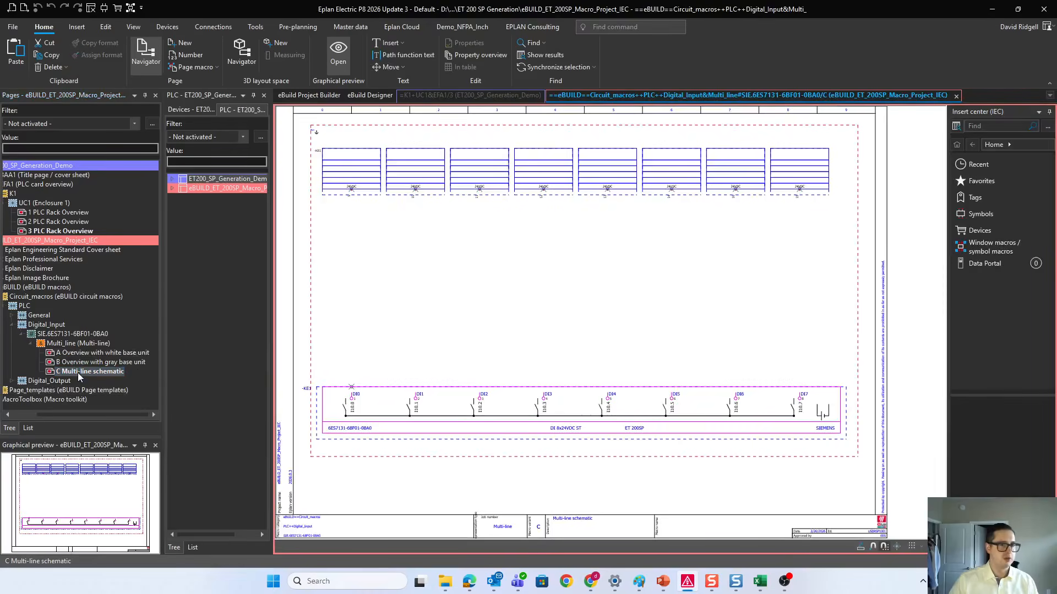
scroll(583, 319, down, 2)
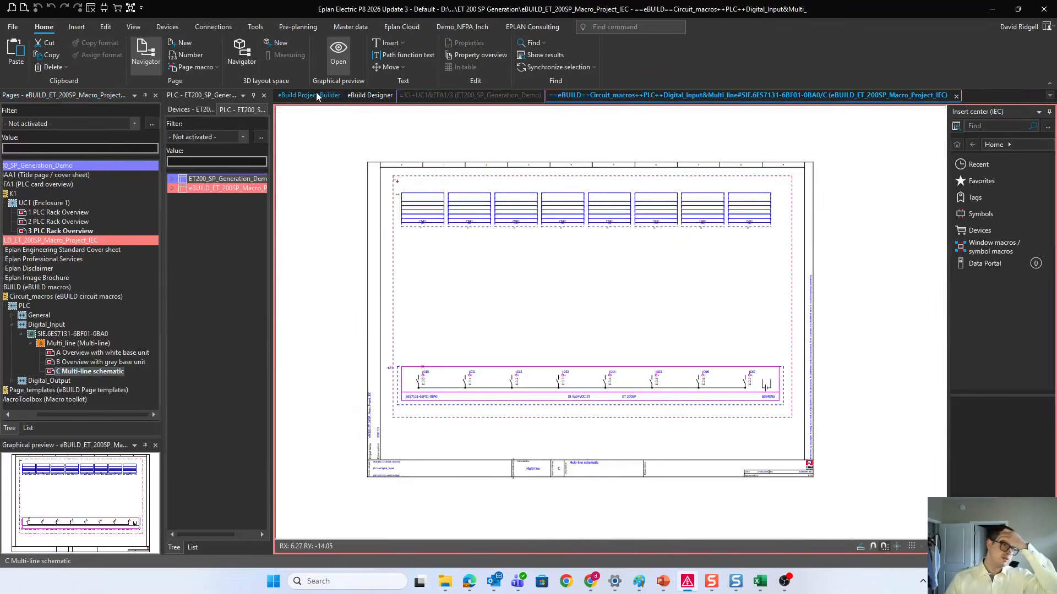
Step: Open the MT_PLC_Card macro typical in eBuild Designer and display the Macros navigator for choosing a macro to add
click(369, 95)
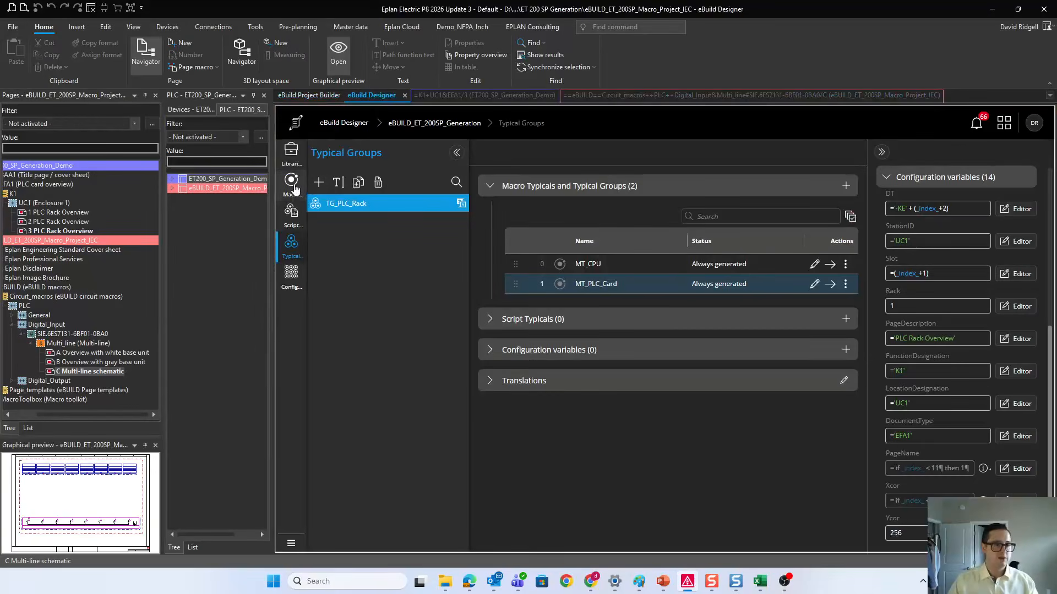
click(293, 197)
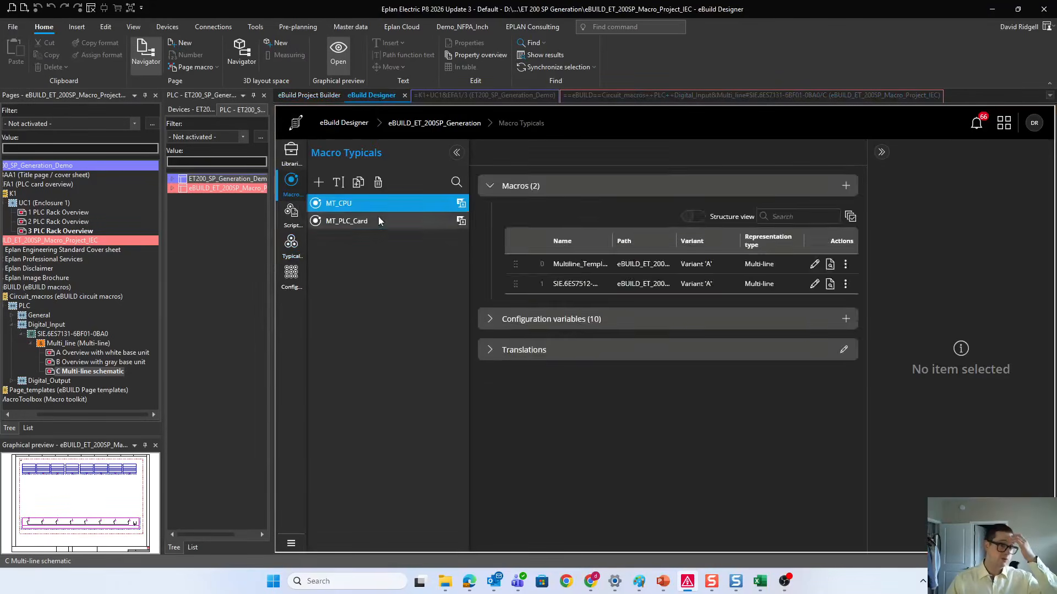
click(380, 221)
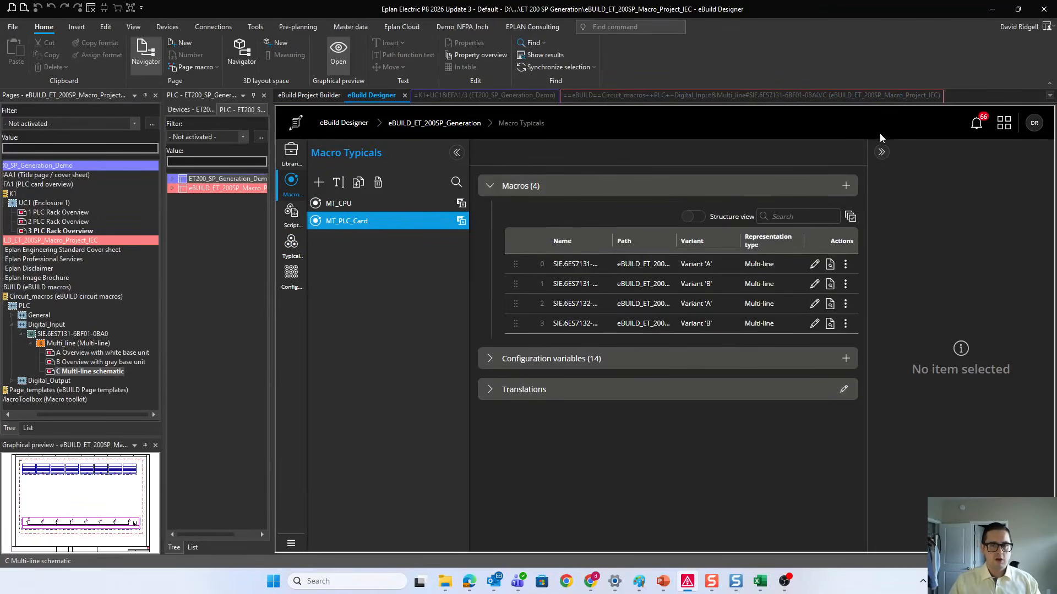
click(846, 185)
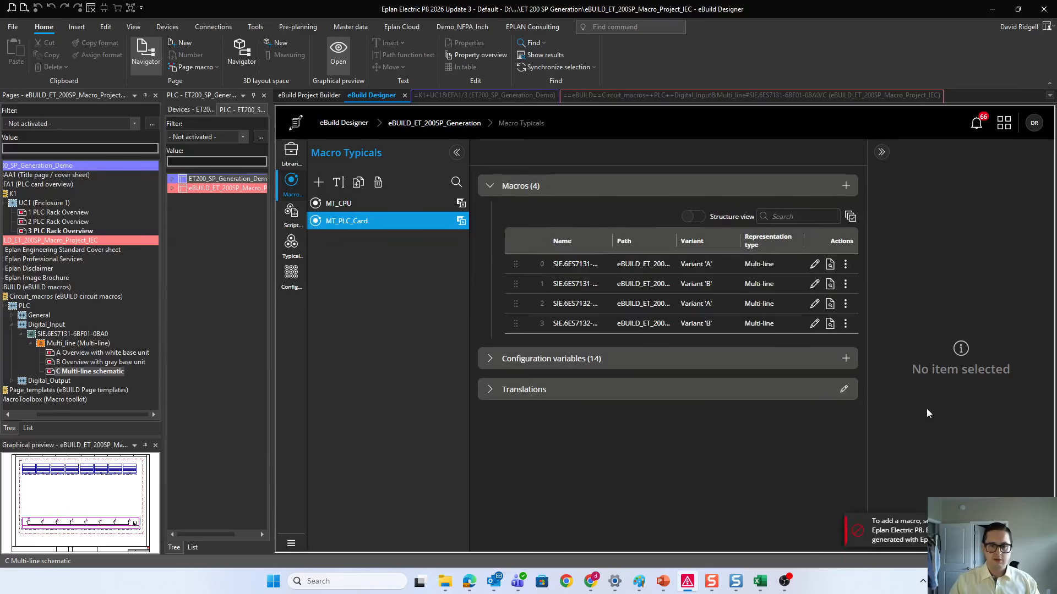
click(346, 25)
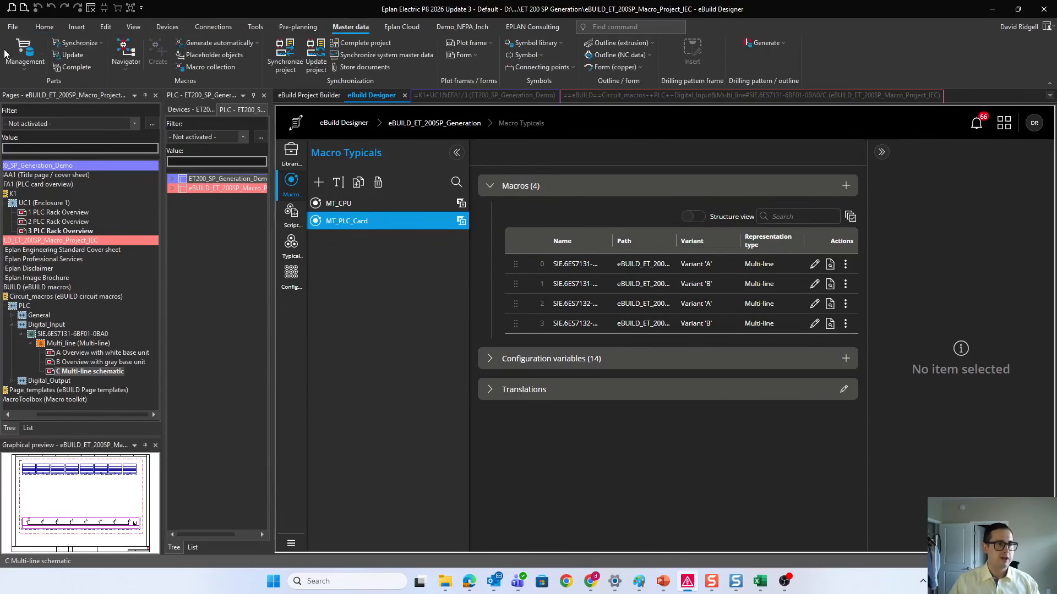
click(131, 49)
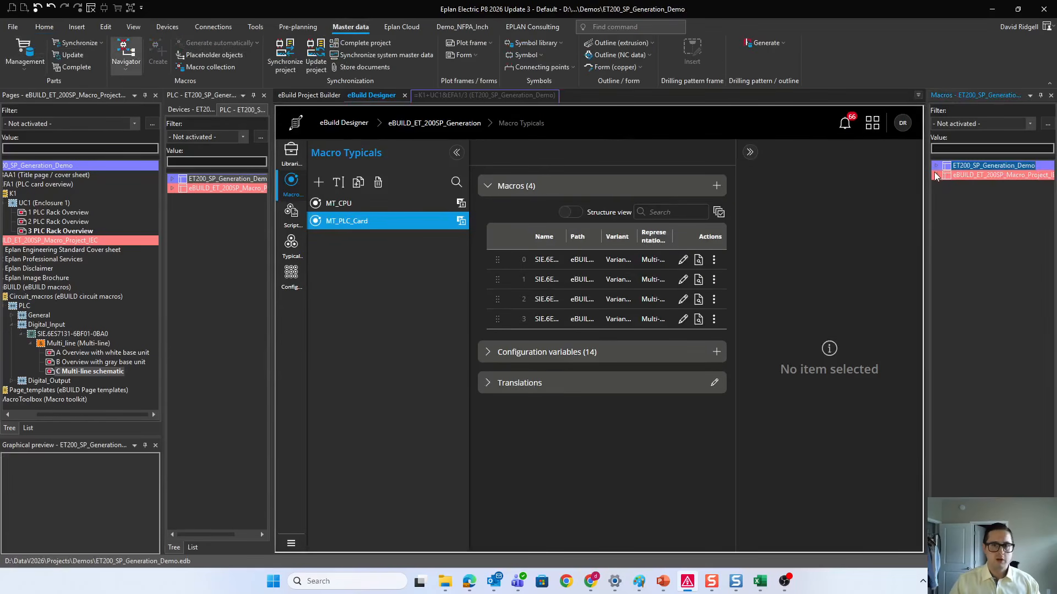
Step: Add Variant A of the Multiline_Template page macro from the macro project's Page_templates to MT_PLC_Card
click(936, 175)
click(946, 185)
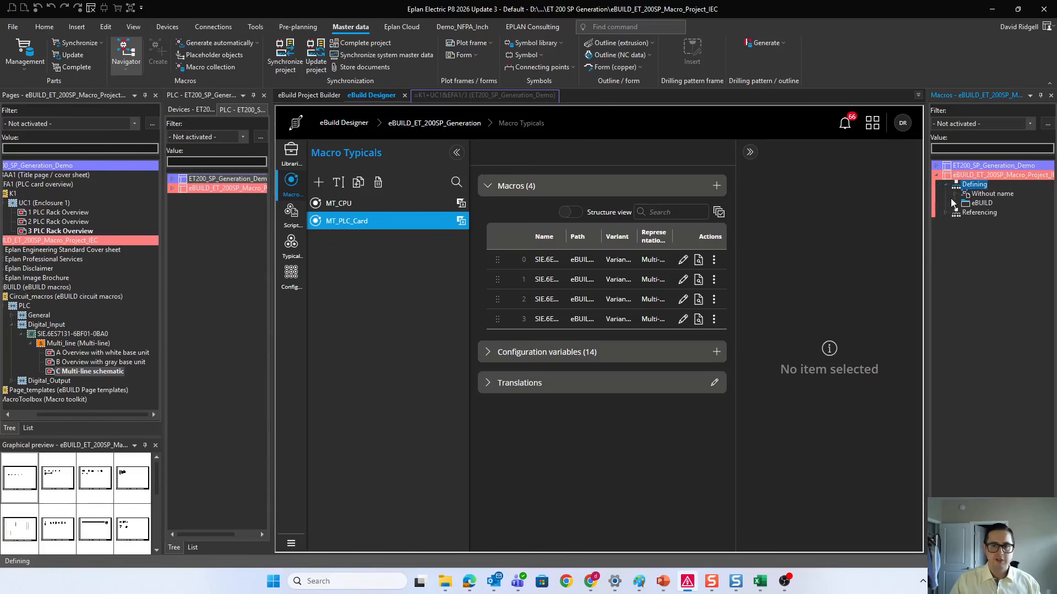
click(955, 195)
click(955, 194)
click(955, 203)
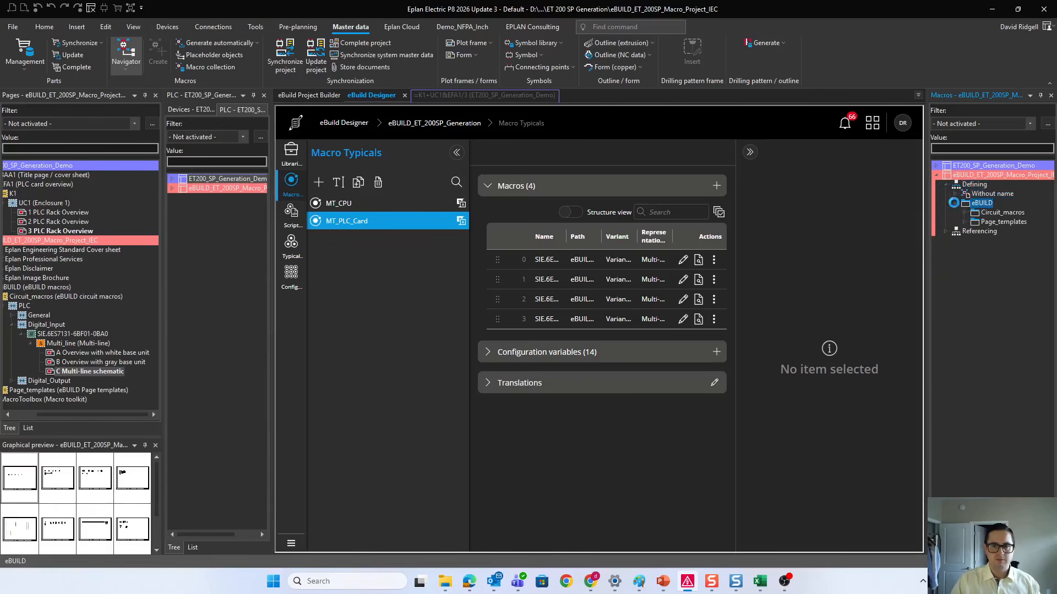
click(965, 222)
click(974, 231)
click(983, 241)
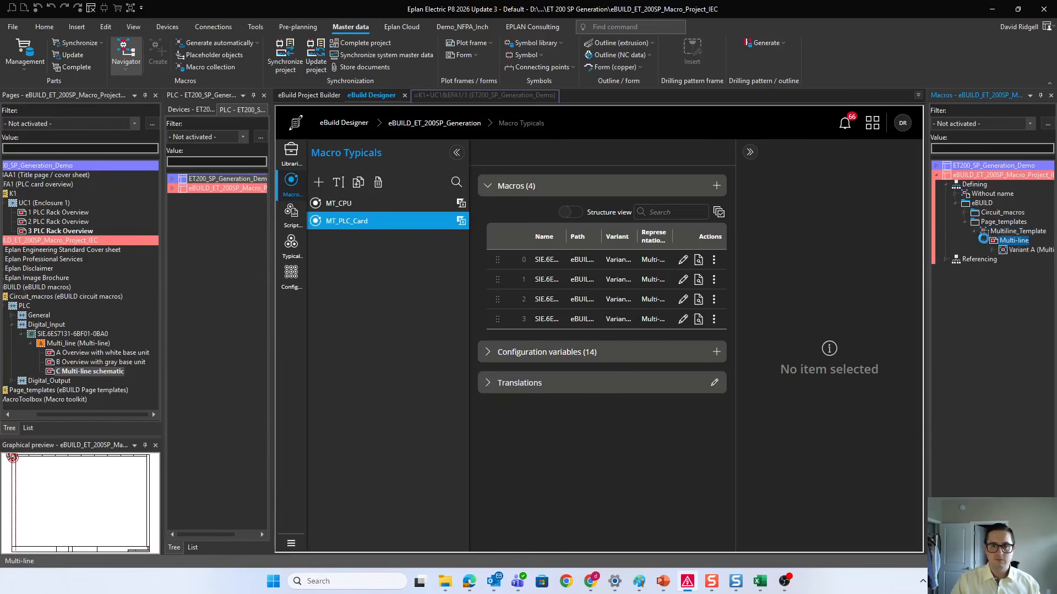
click(1007, 251)
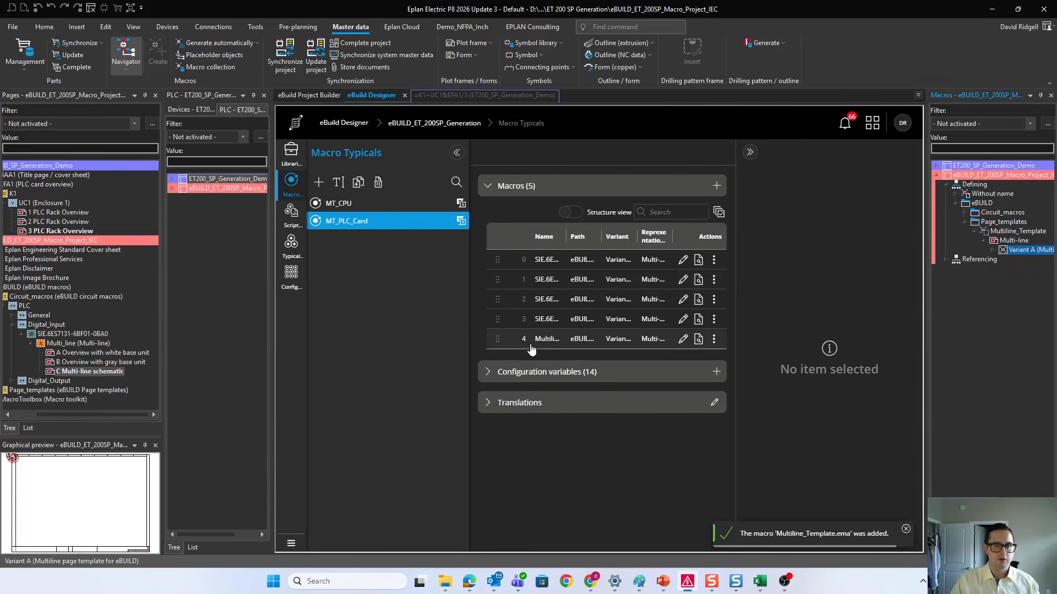
Step: Set the Multiline_Template macro's structure to function designation K1, location designation UC1 and document type EFS1
click(532, 342)
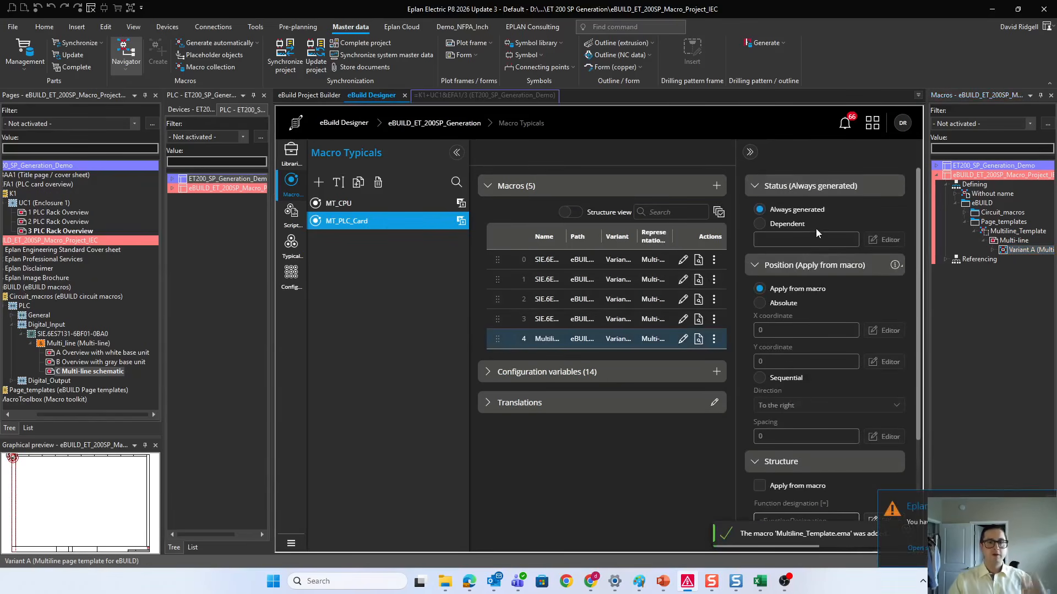
drag(117, 416, 99, 415)
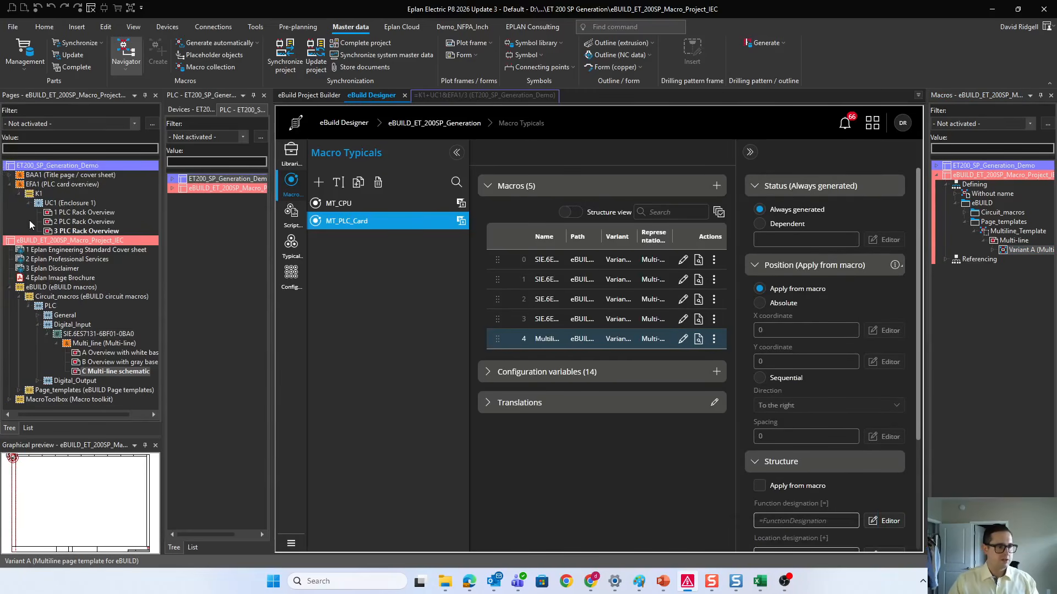
scroll(778, 269, down, 1)
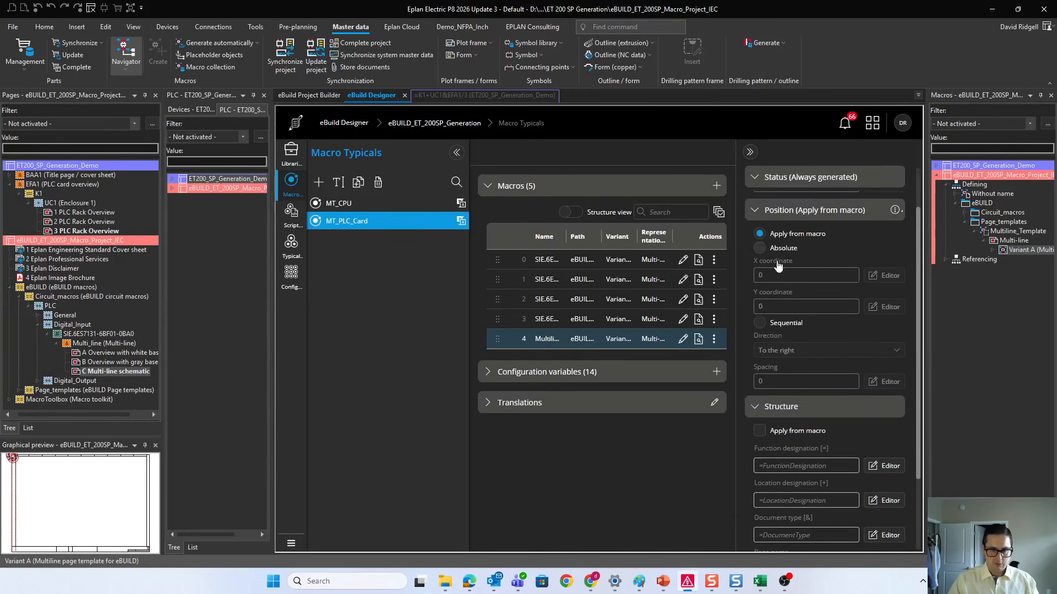
scroll(782, 259, up, 1)
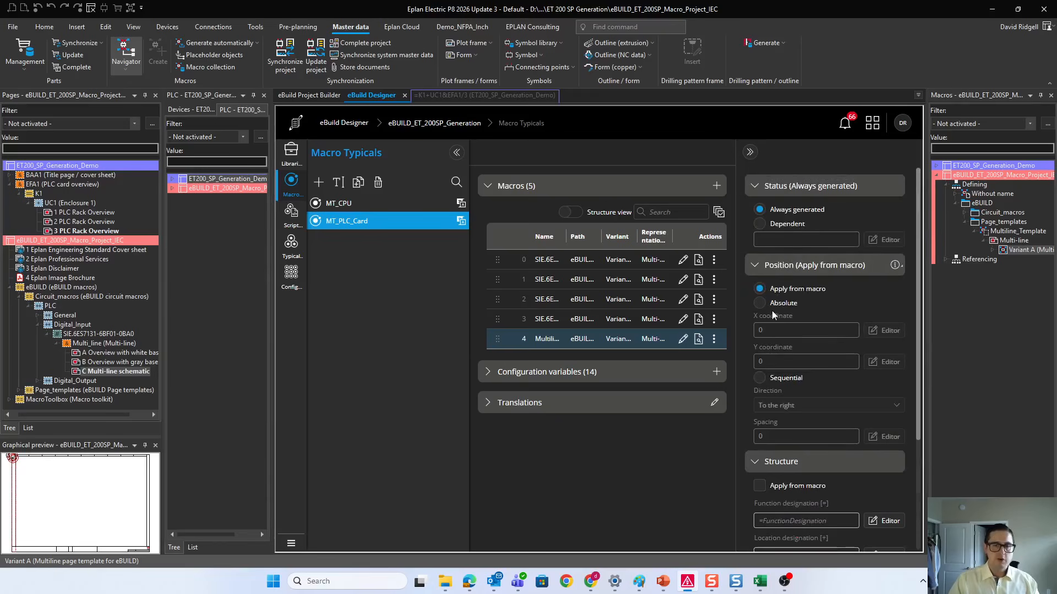
scroll(774, 325, down, 2)
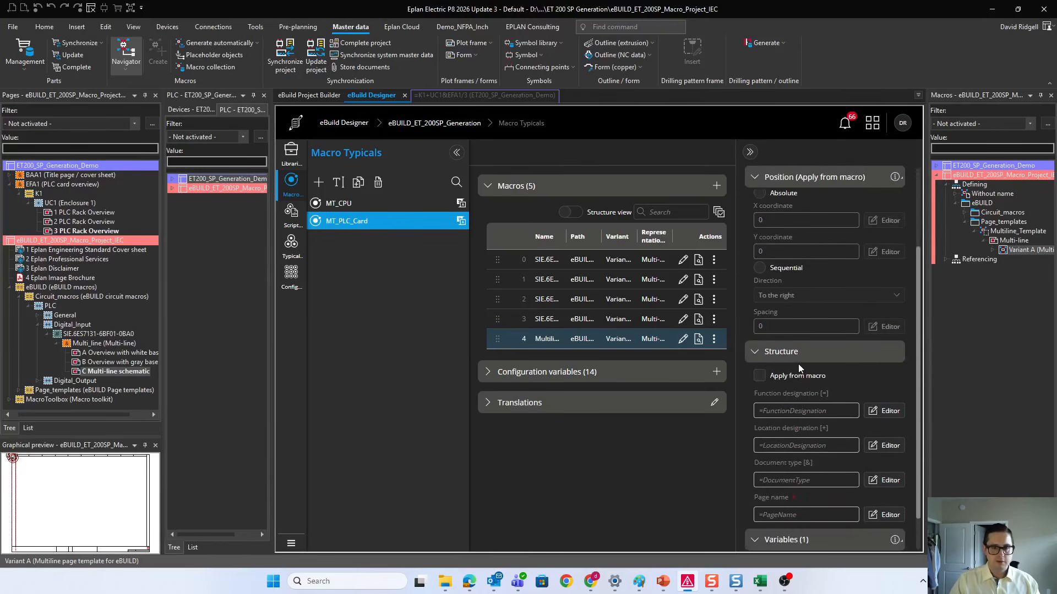
scroll(788, 330, down, 1)
click(792, 368)
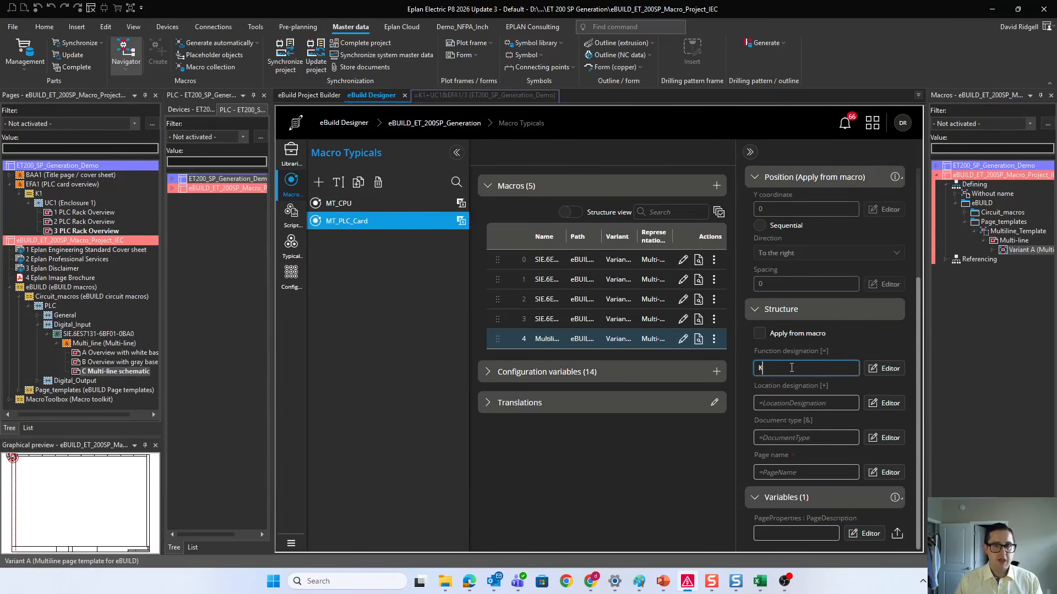
click(788, 403)
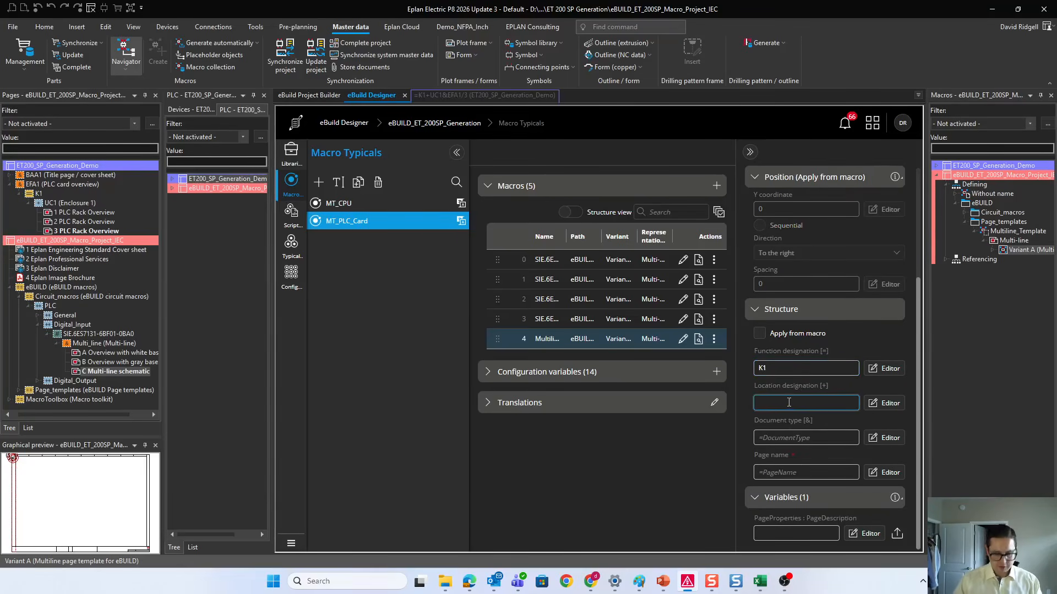
text(UC1)
click(798, 438)
text(EFS1)
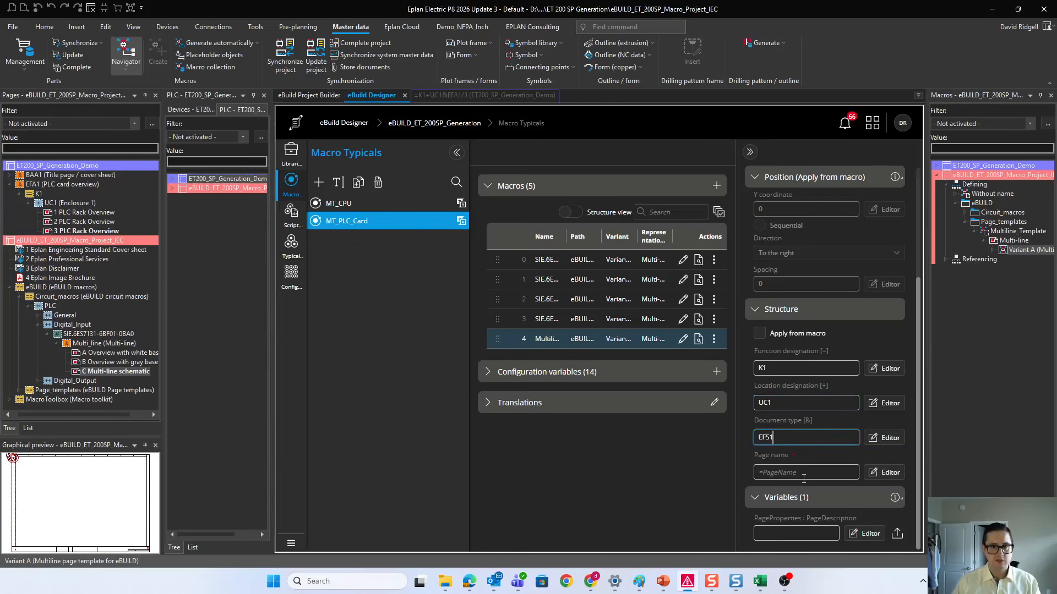
Step: Assign the PageName configuration variable to the Multiline_Template macro's page name as =PageName
click(804, 476)
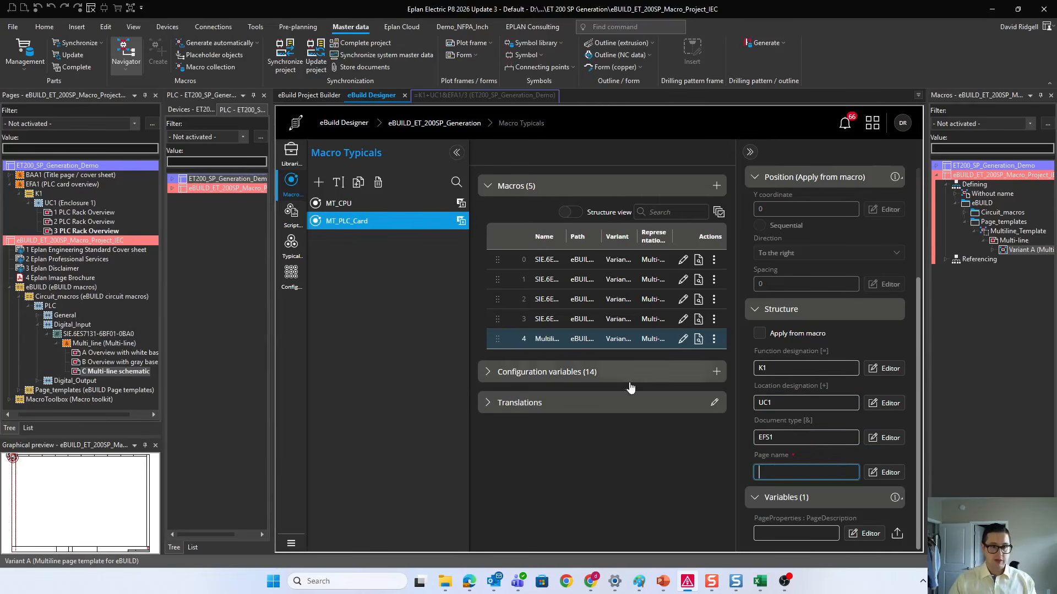
click(567, 373)
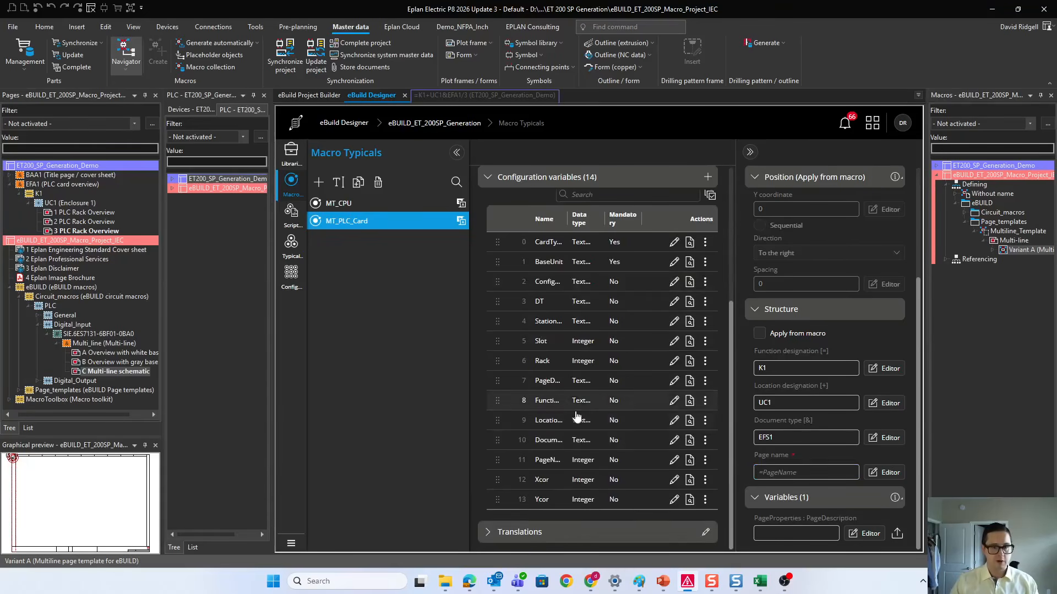
click(790, 472)
text(=)
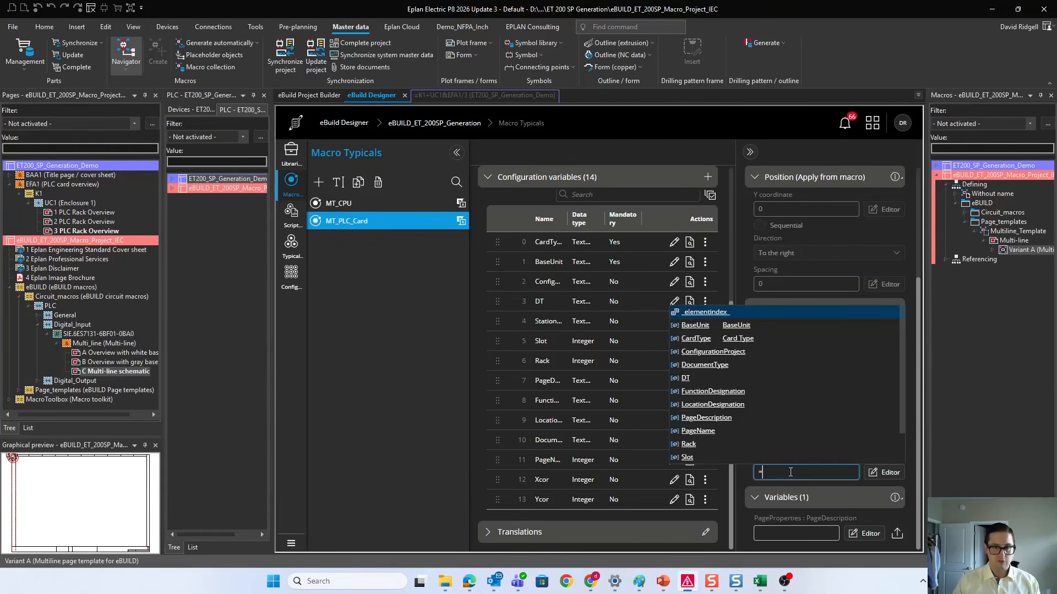
click(778, 441)
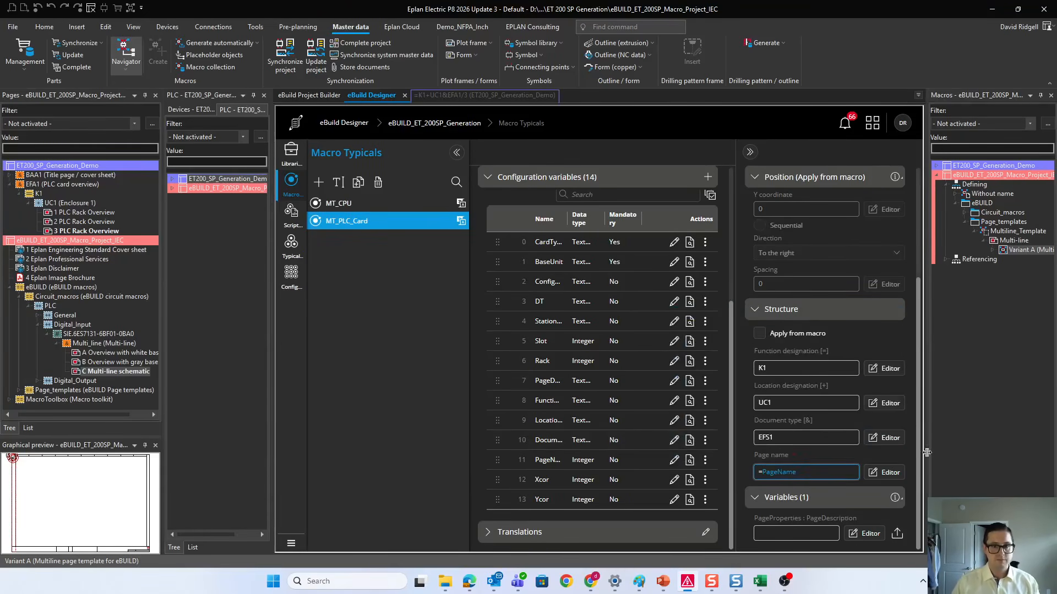
Step: Start the Multiline_Template PageDescription formula with the text 'PLC Rack ' followed by the Rack variable
scroll(778, 440, up, 3)
scroll(646, 296, up, 3)
scroll(646, 296, down, 3)
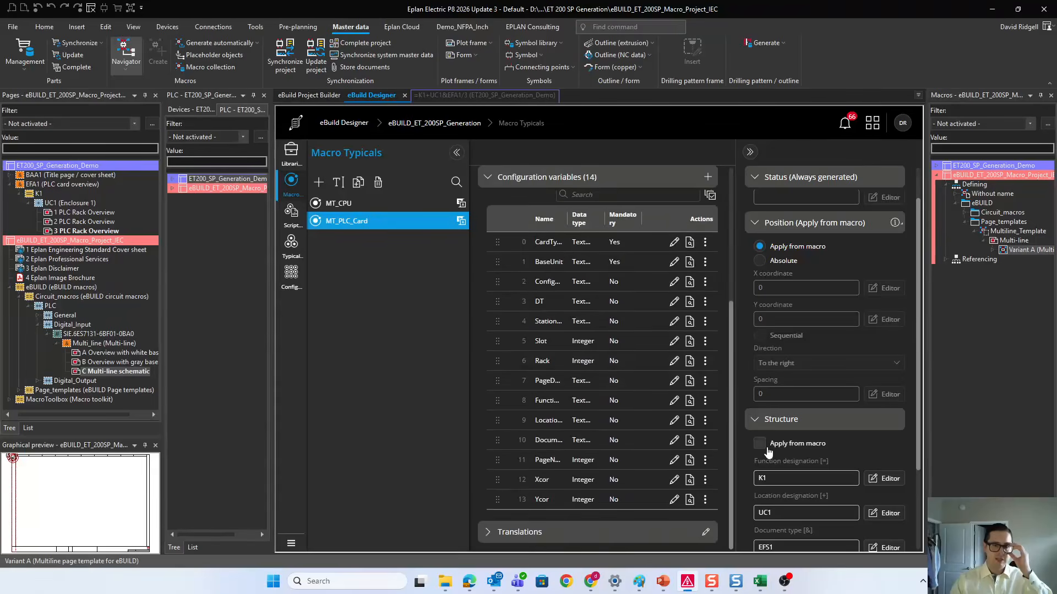
scroll(768, 454, down, 3)
scroll(686, 282, up, 4)
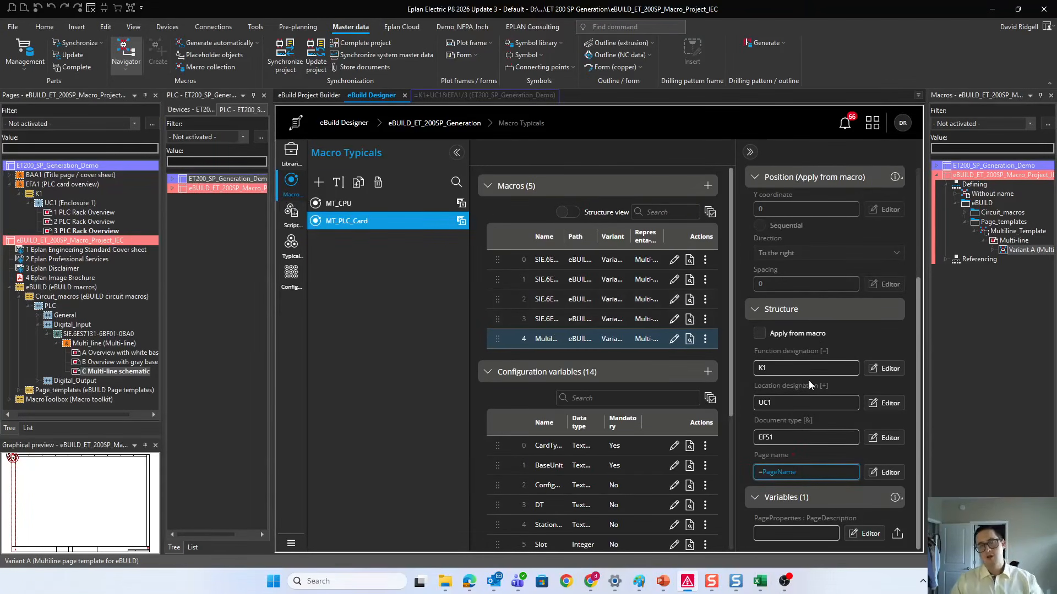
click(784, 534)
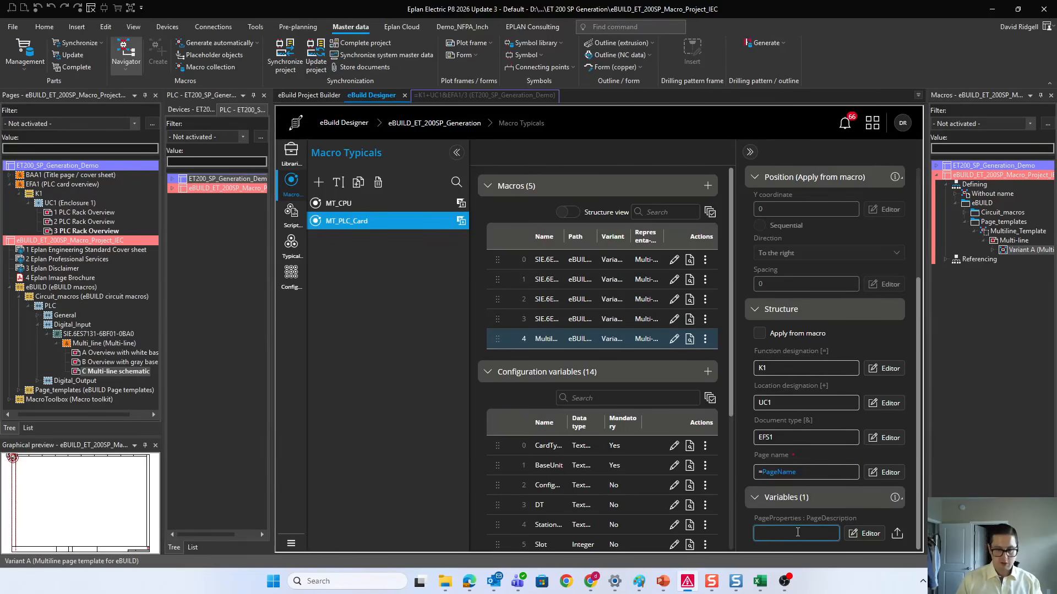
text(=)
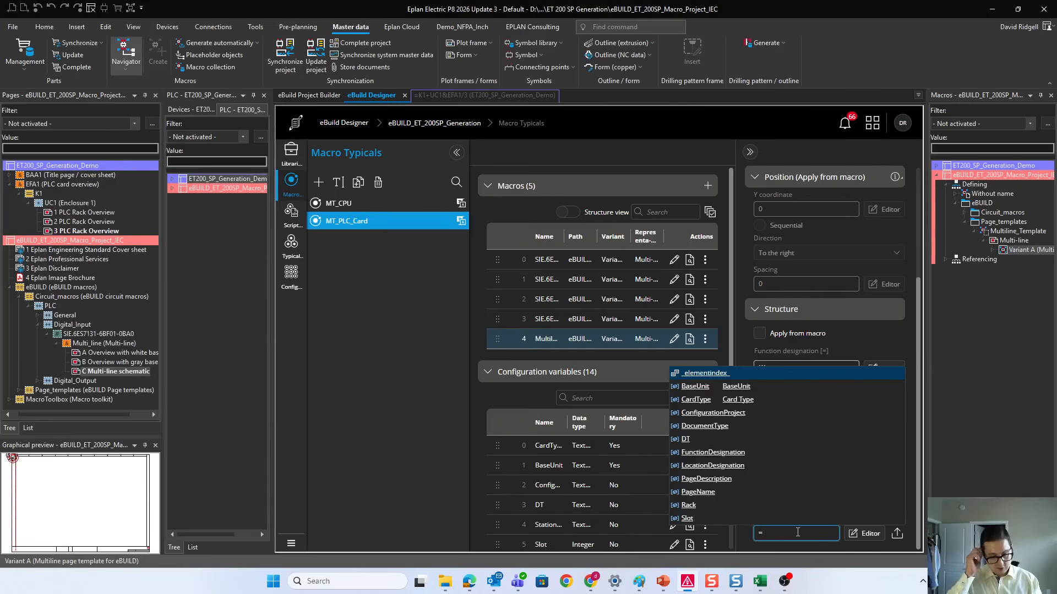
key(Escape)
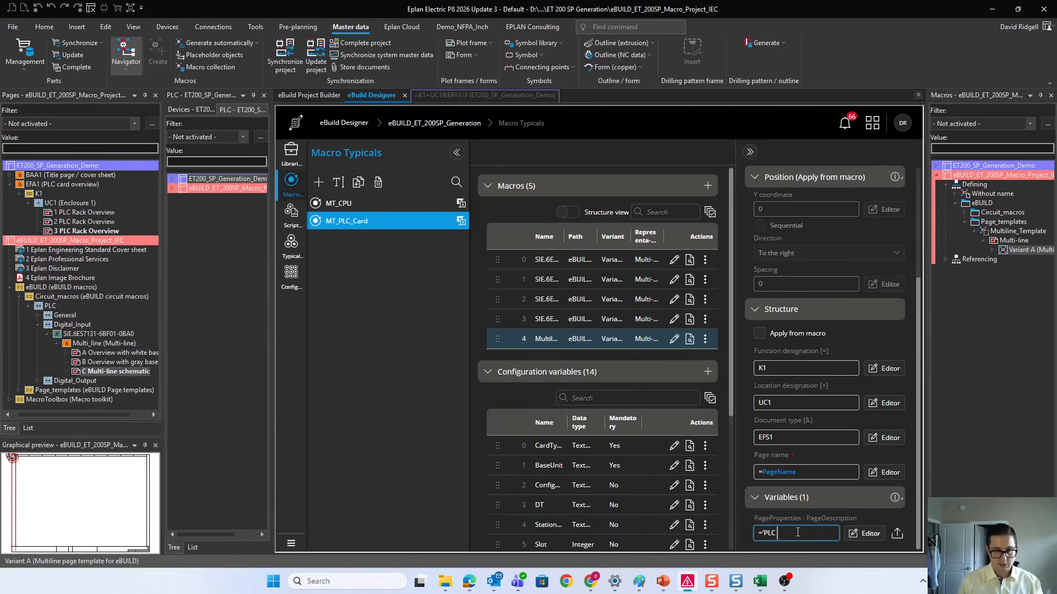
key(ctrl+space)
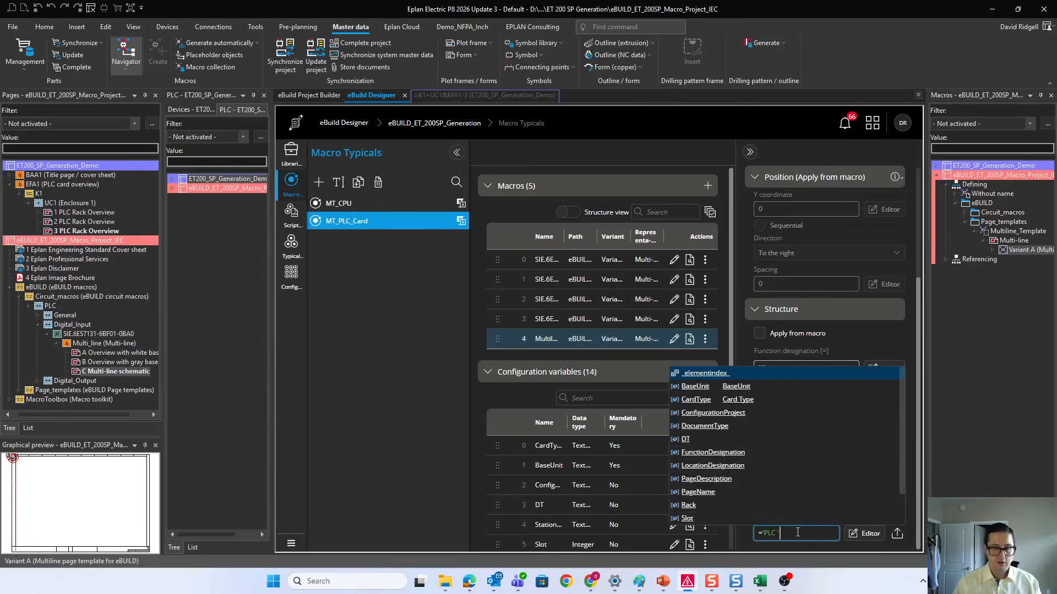
click(688, 506)
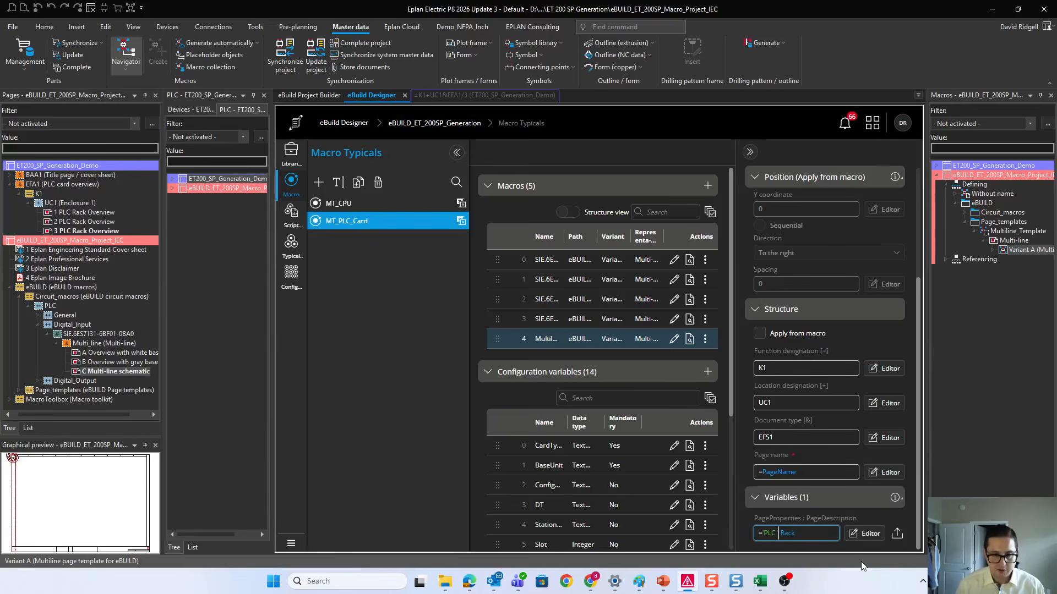
key(BackSpace)
text(Ra)
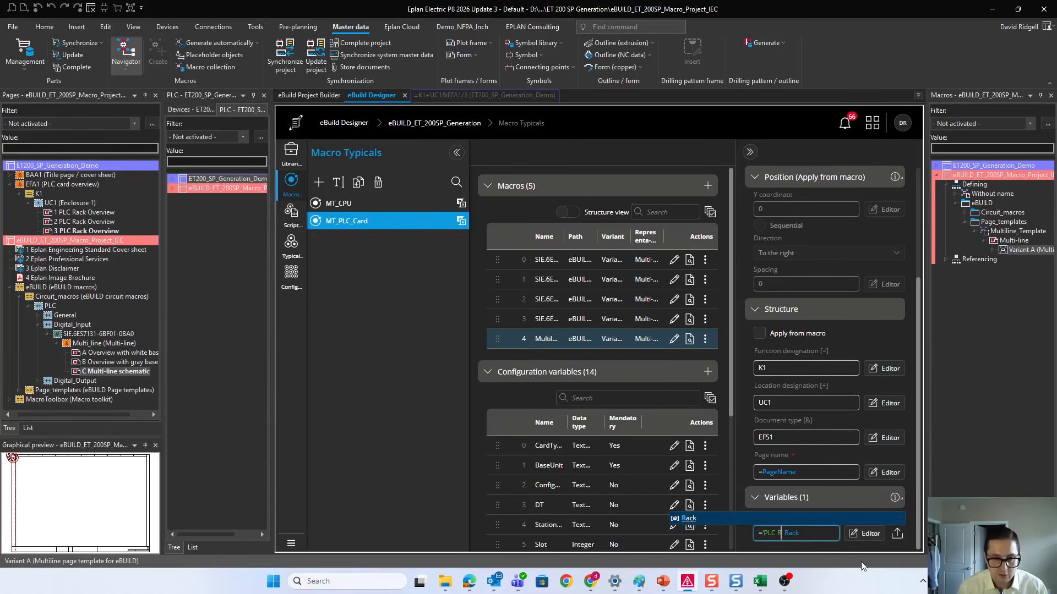
text(ck)
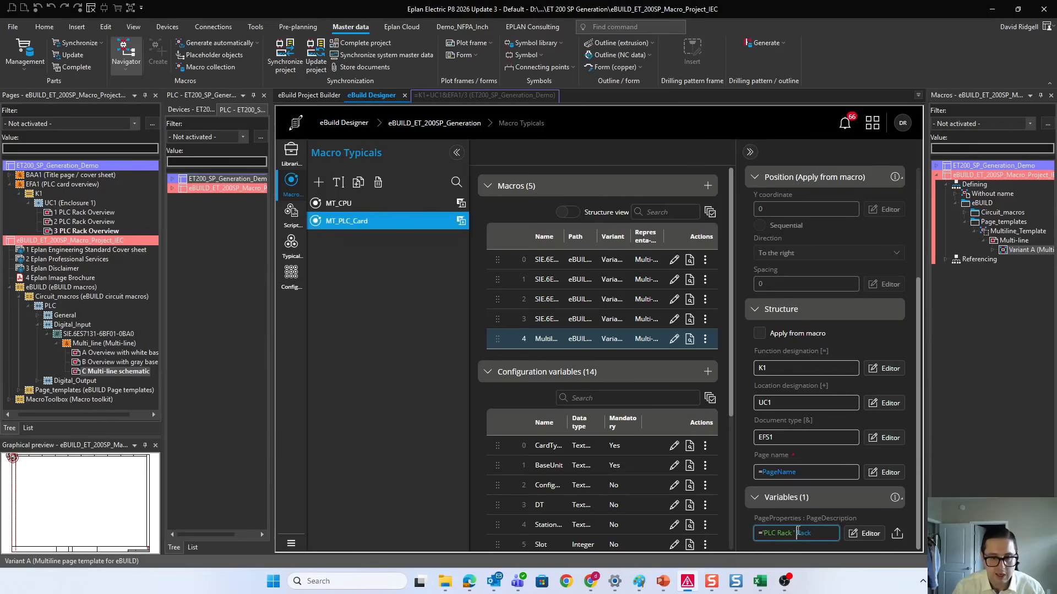
Step: Extend the PageDescription formula in the extended formula editor to ='PLC Rack ' + Rack + ' Slot ' + Slot
click(865, 534)
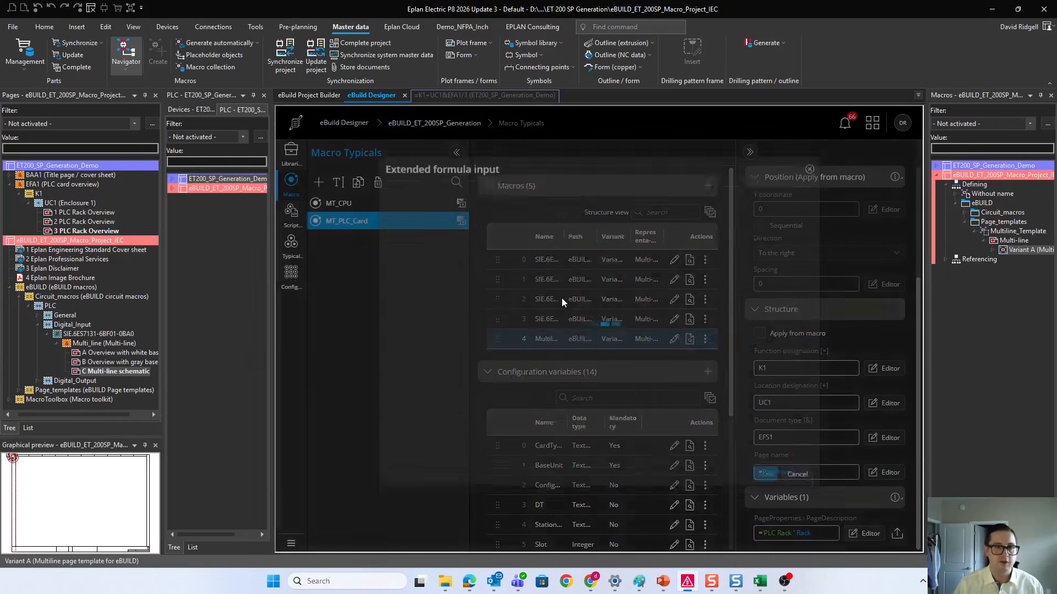
click(469, 202)
text(+ Rack)
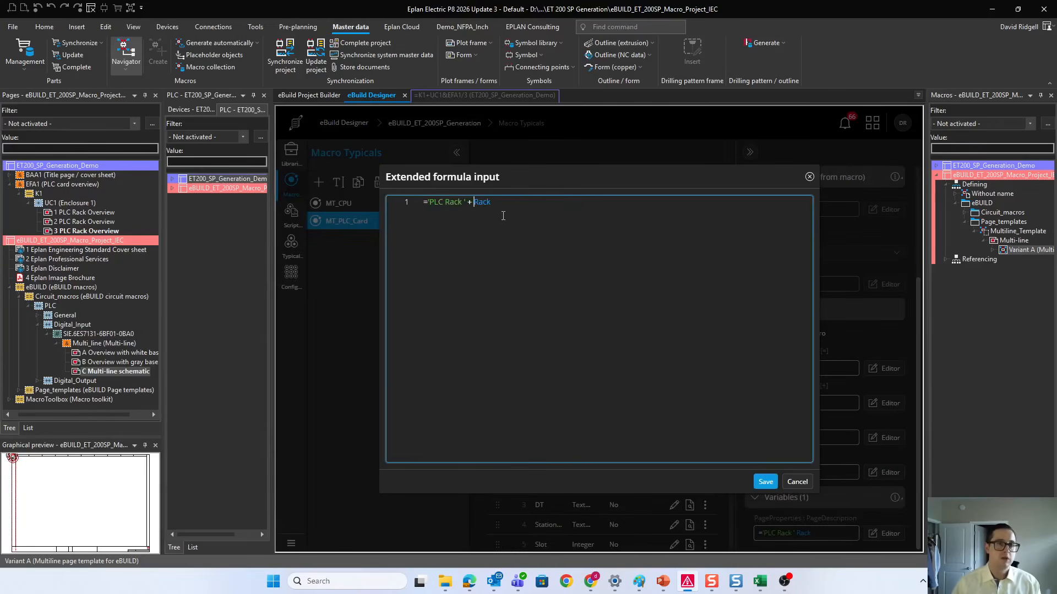
click(589, 220)
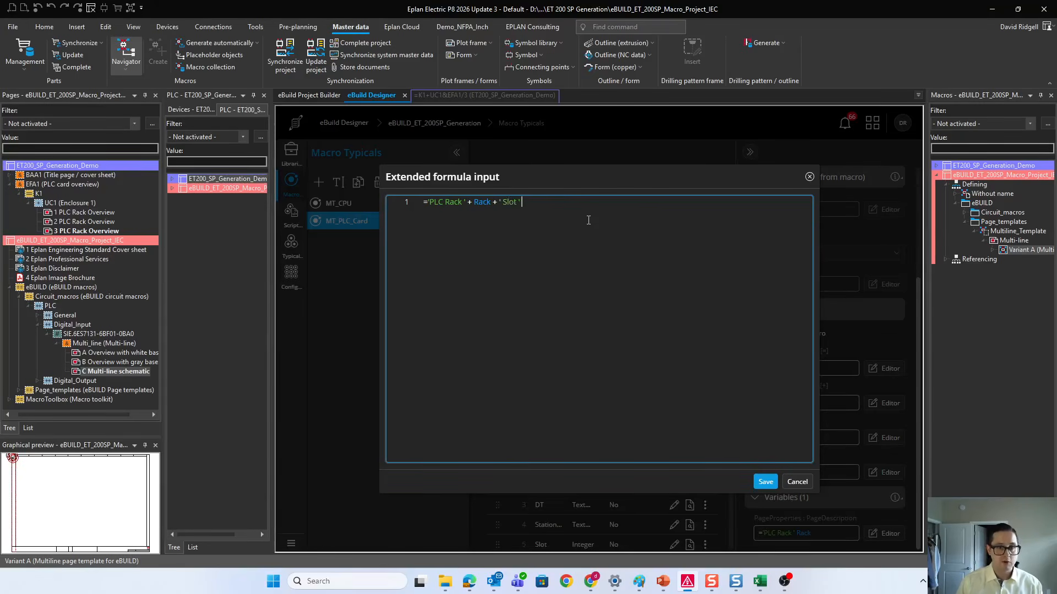
key(ctrl+space)
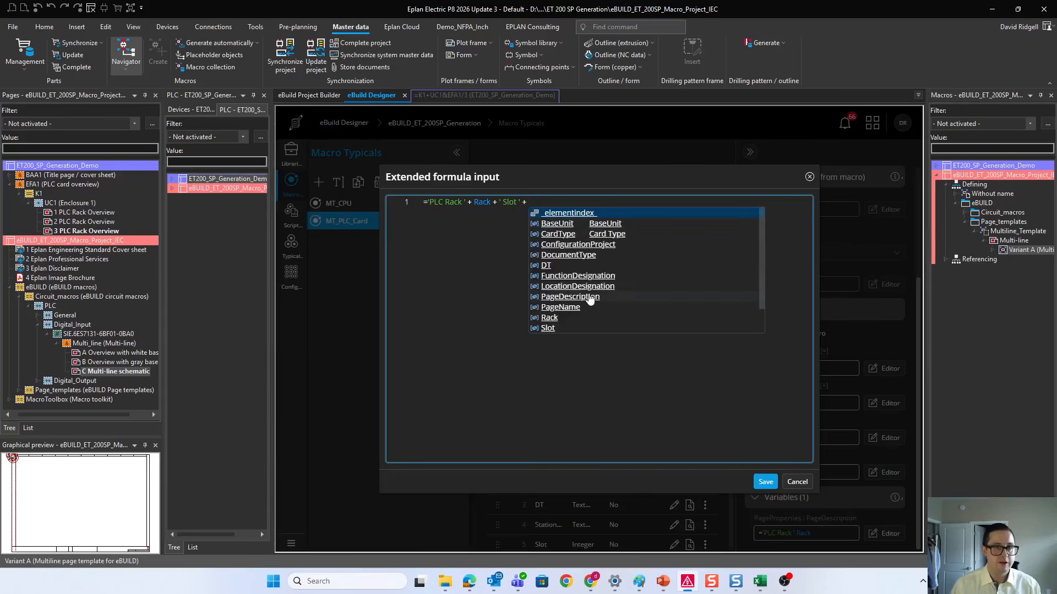
scroll(589, 300, down, 2)
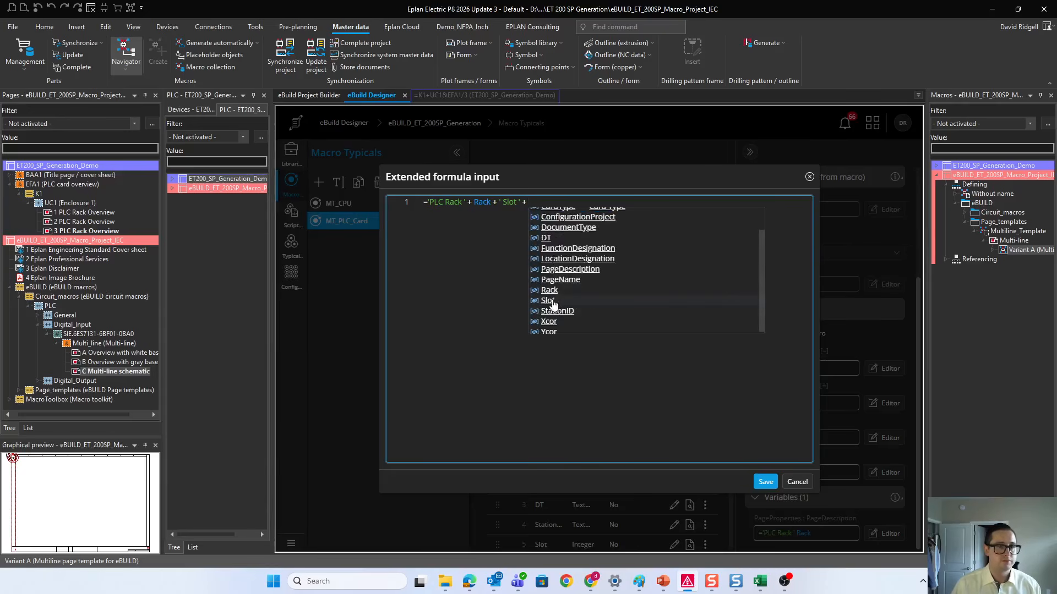
click(550, 301)
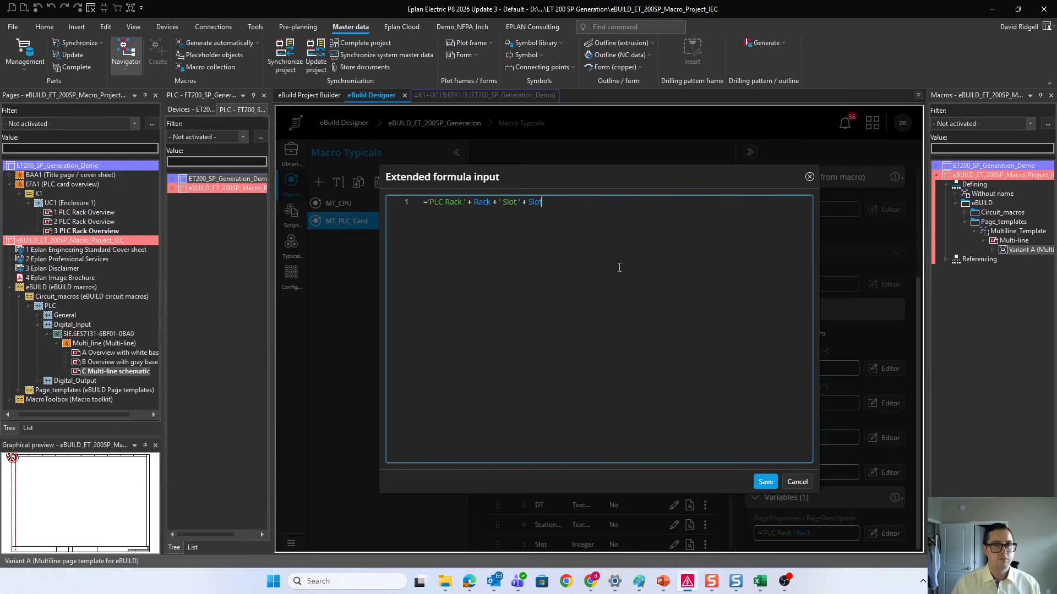
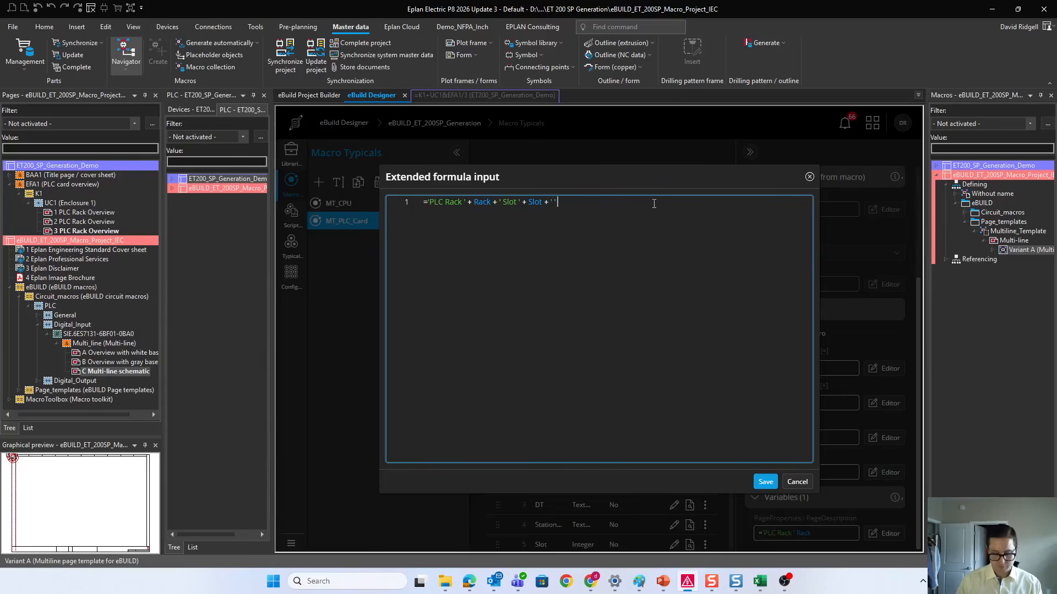
Step: Complete the Multiline_Template PageDescription formula by appending the CardType variable after + ' ' + and save it
key(ctrl+space)
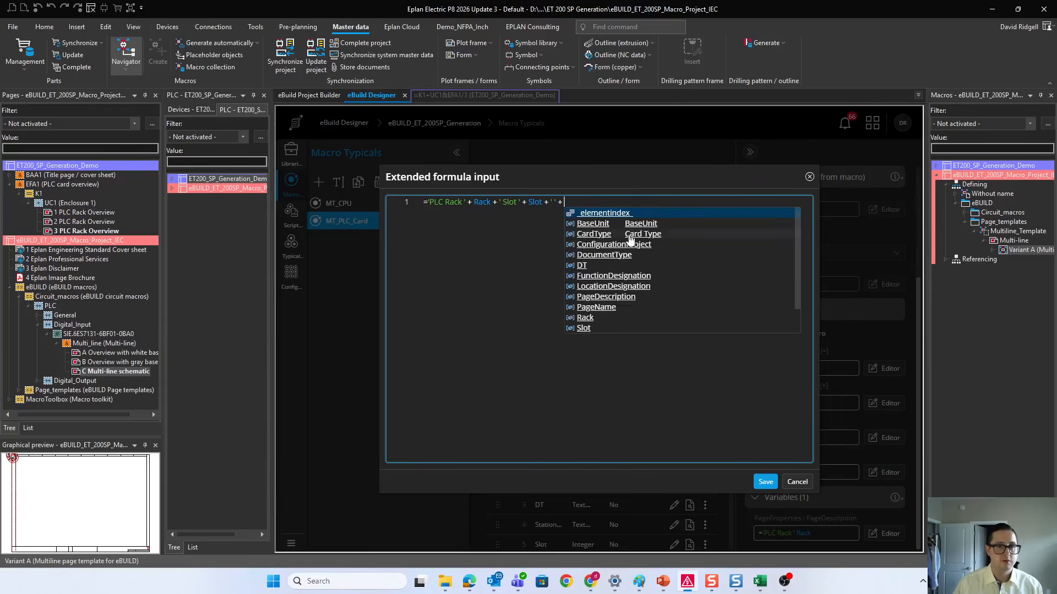
click(592, 234)
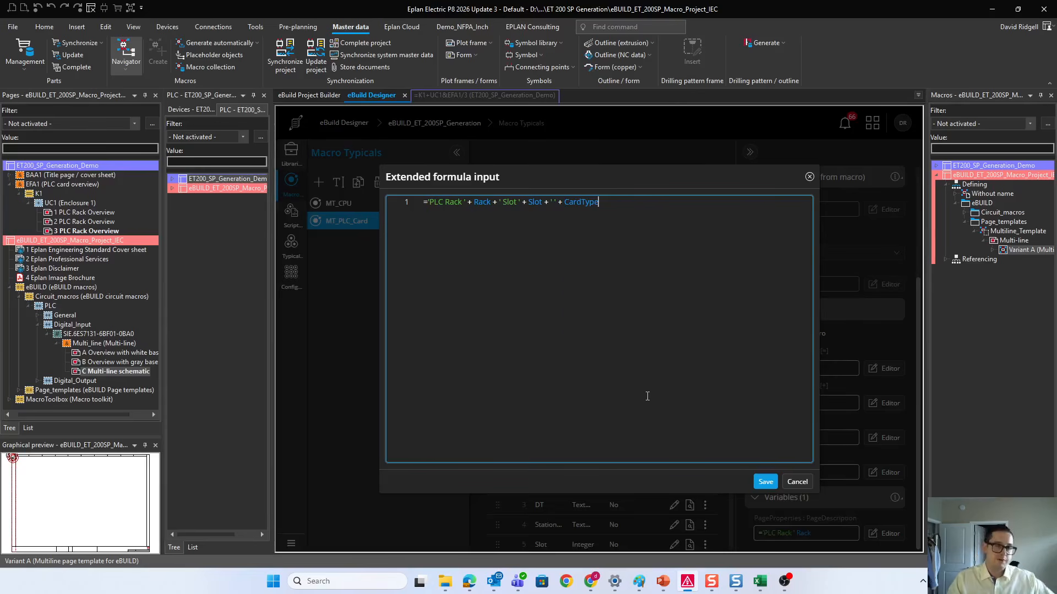
click(758, 482)
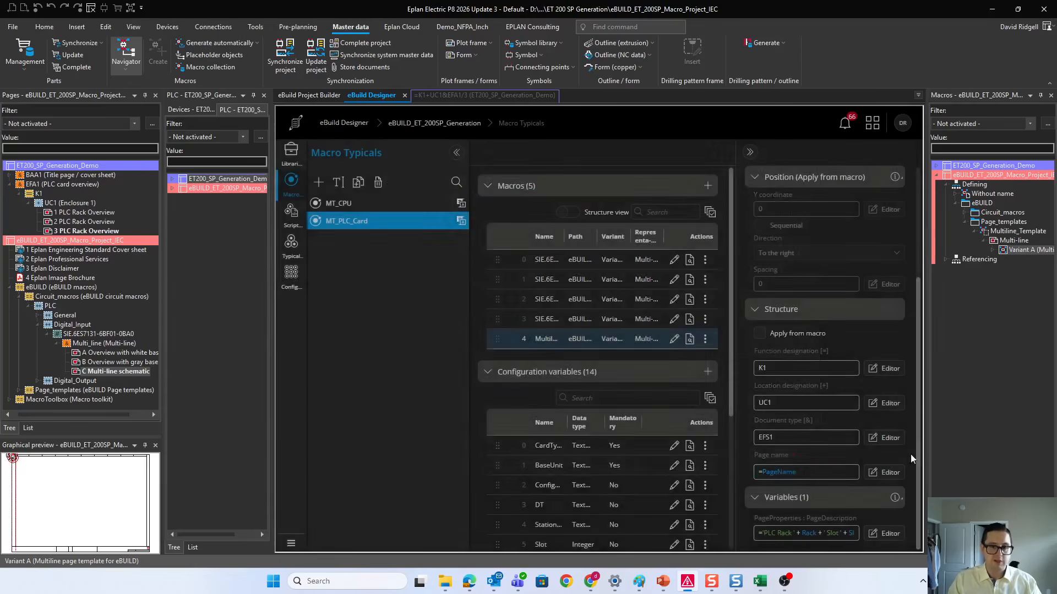
Step: Add the digital input macro SIE.6ES7131-6BF01-0BA0 from the Circuit_macros PLC folder to the macros of MT_PLC_Card
scroll(766, 453, up, 3)
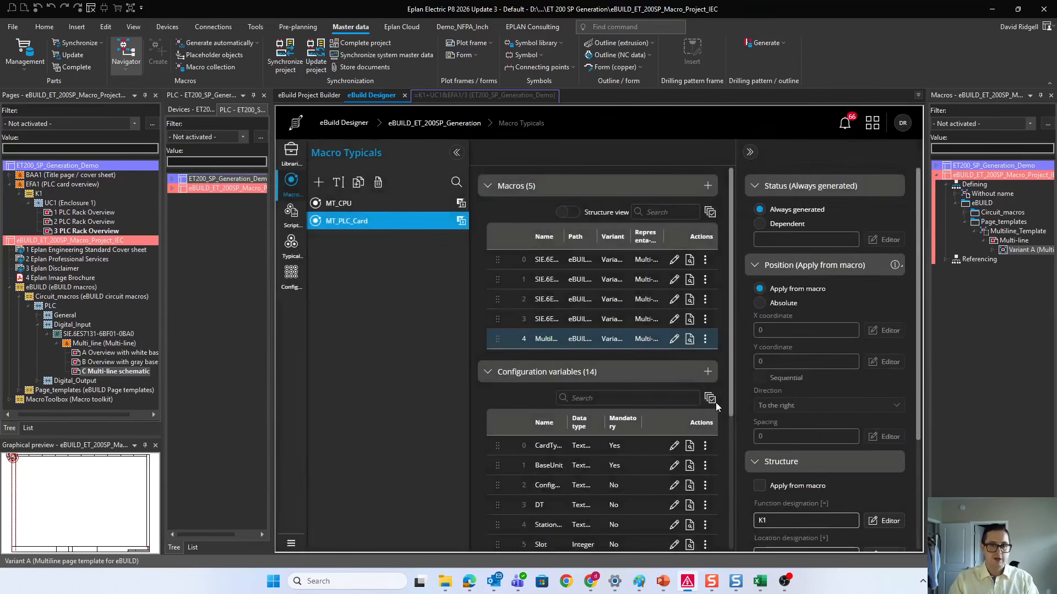
scroll(620, 351, down, 5)
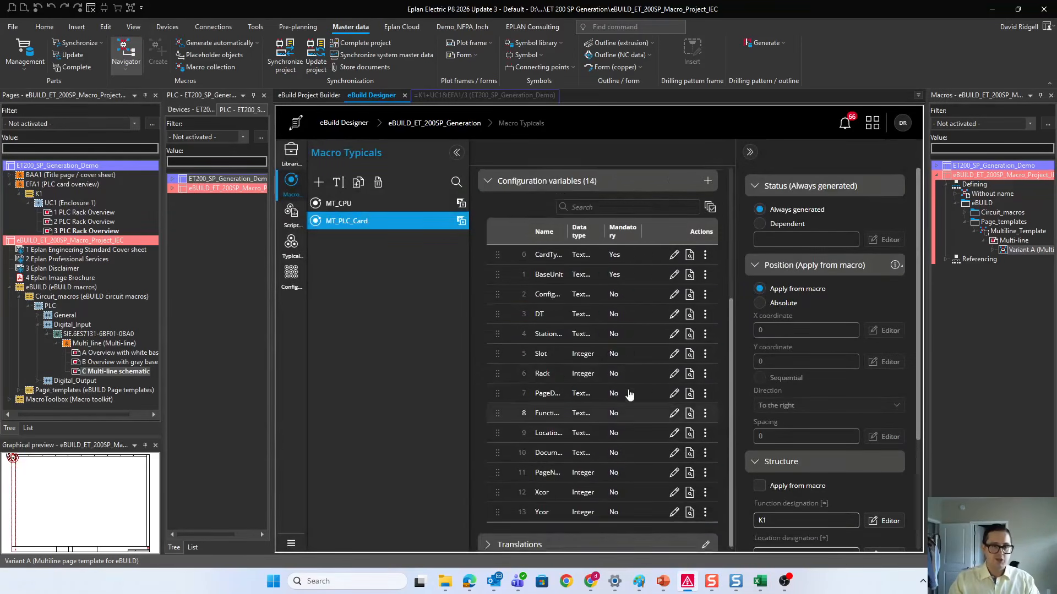
scroll(632, 394, up, 5)
click(964, 222)
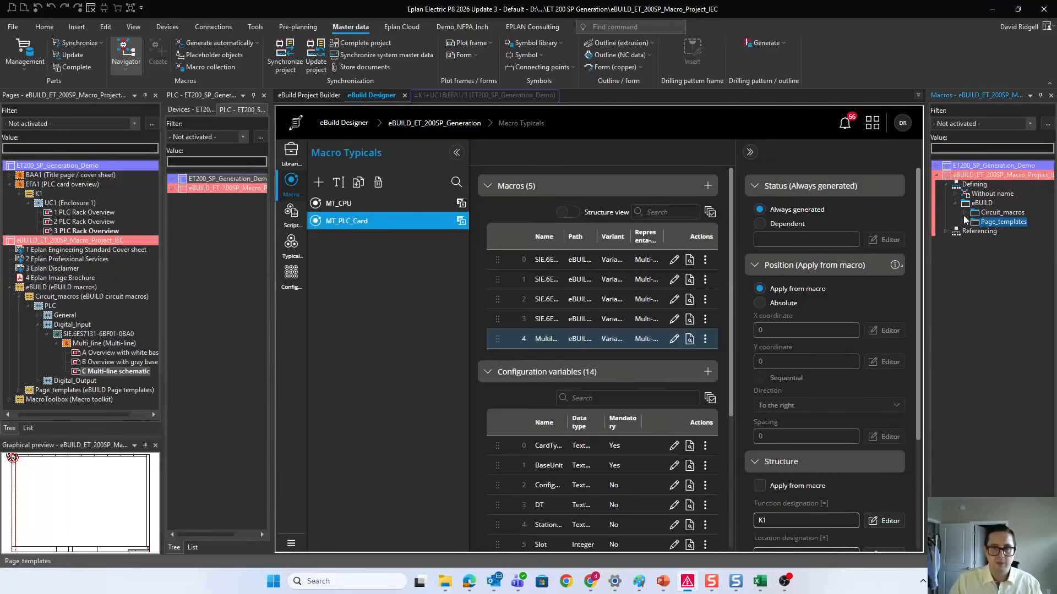
click(965, 213)
click(974, 222)
click(985, 232)
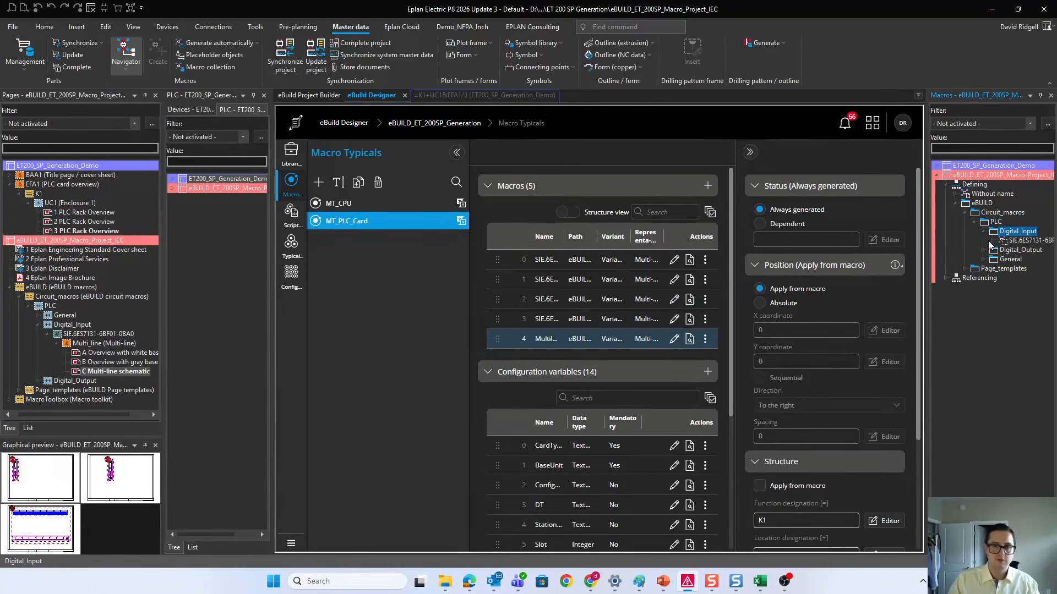
click(1000, 240)
click(707, 187)
scroll(826, 275, down, 3)
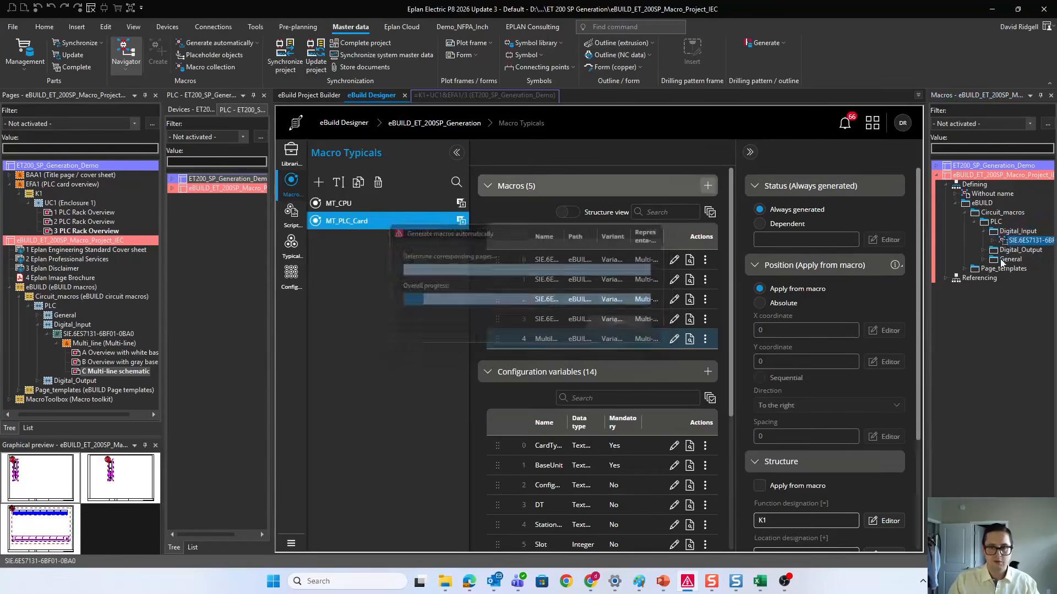
Step: Add the digital output macro SIE.6ES7132-6BF01-0BA0 from the Digital_Output folder to the macros of MT_PLC_Card
click(983, 250)
drag(1008, 260, 720, 173)
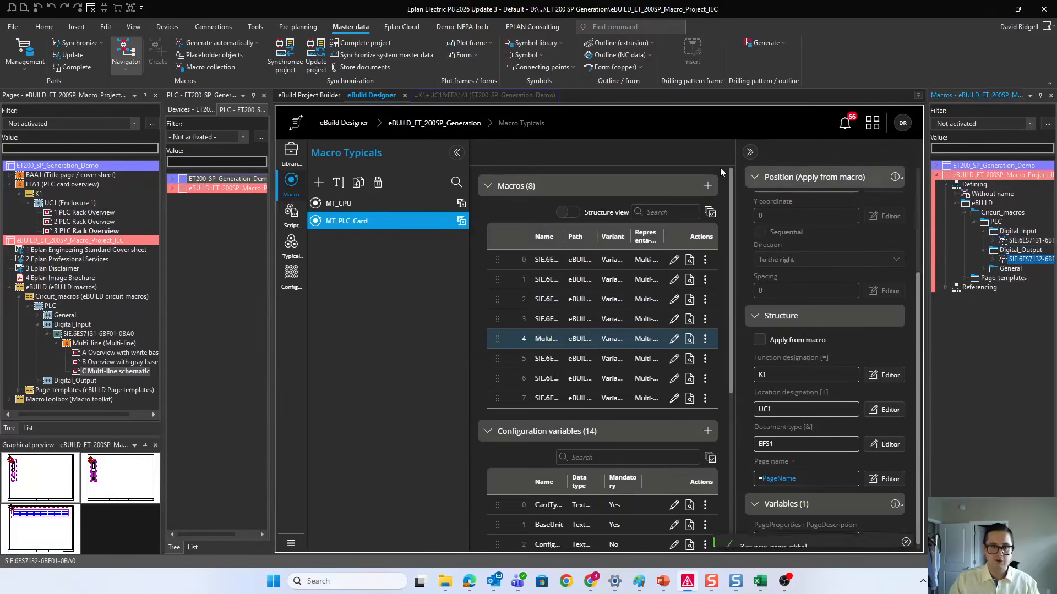
click(708, 186)
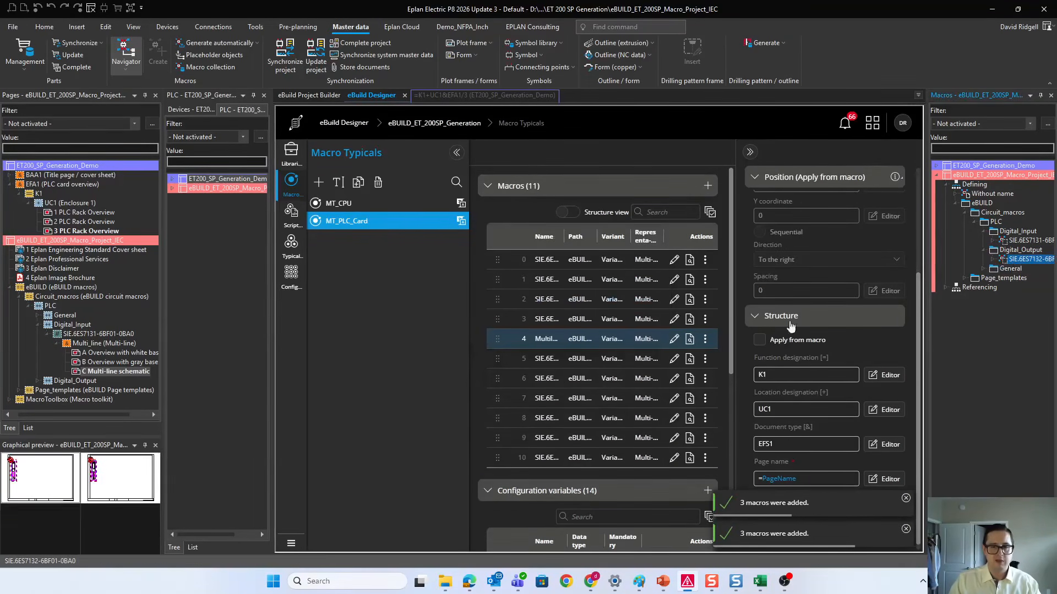
click(906, 501)
click(906, 530)
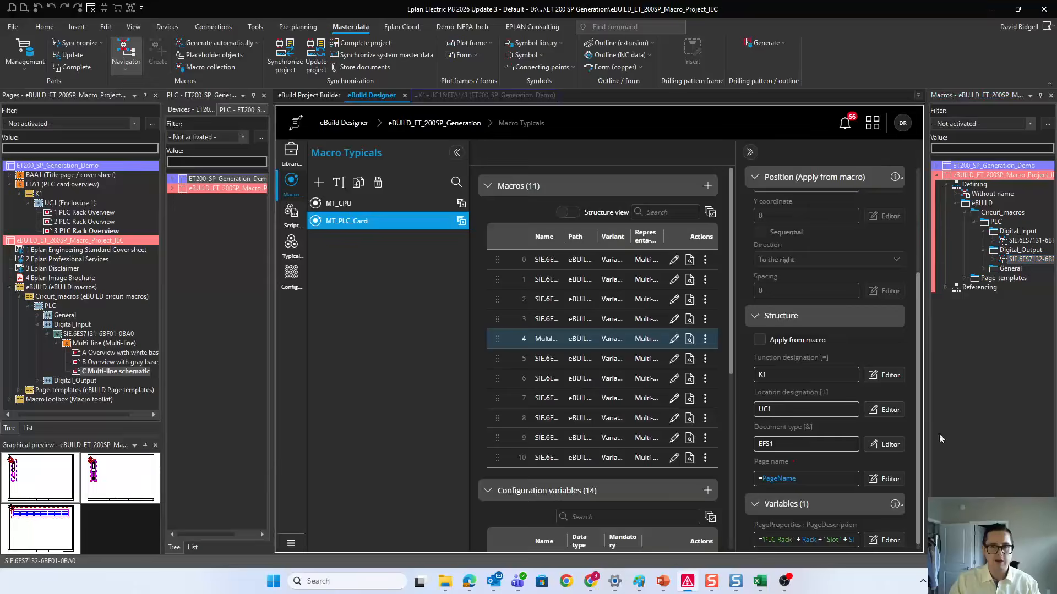
Step: Delete the newly added Variant A and Variant B entries of both SIE macros, keeping their Variant C entries
click(992, 259)
click(972, 269)
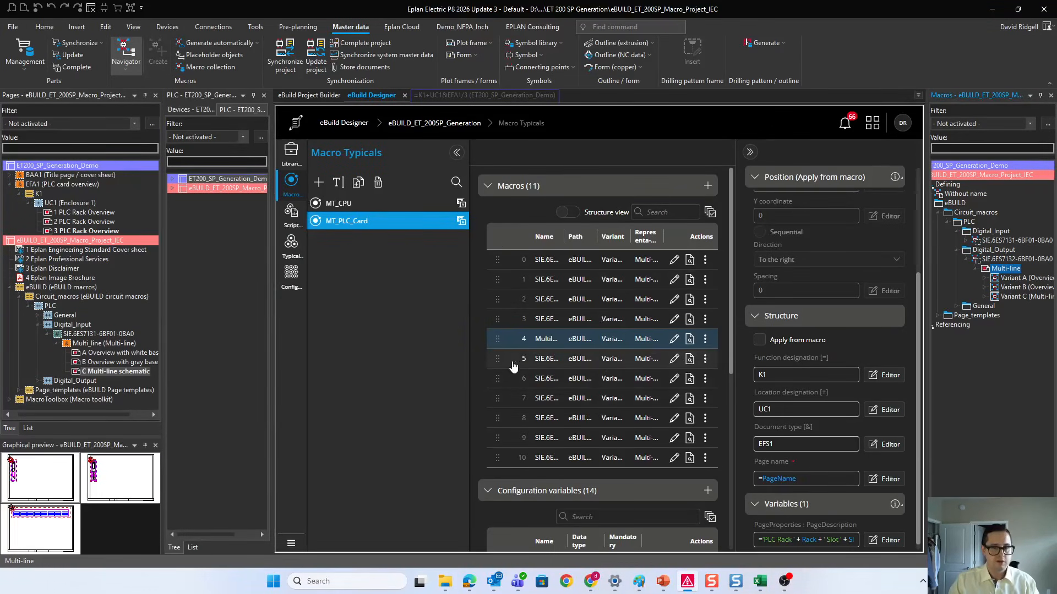
click(710, 212)
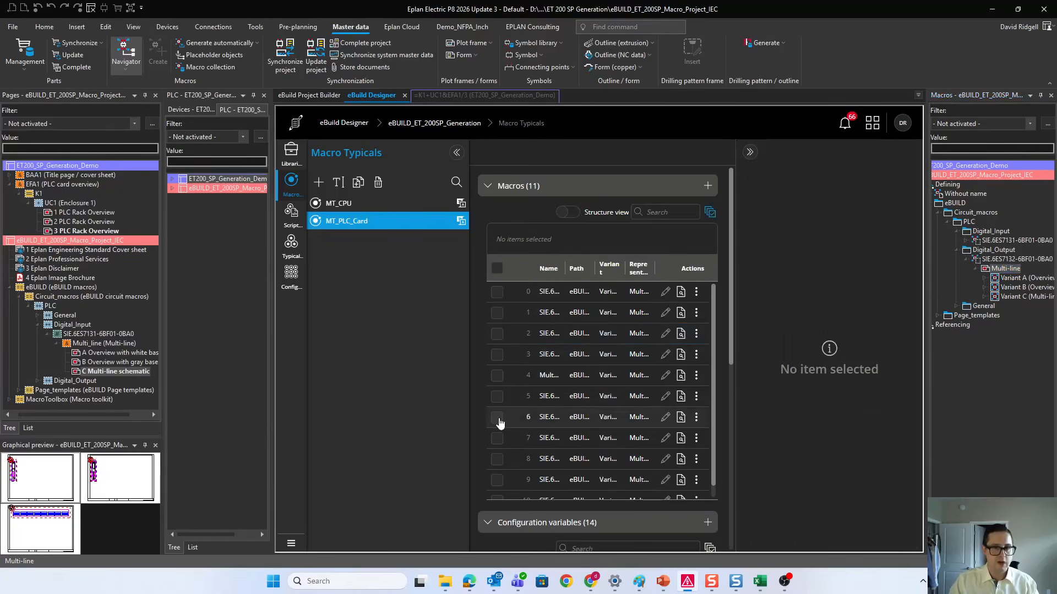
scroll(521, 404, down, 1)
click(497, 384)
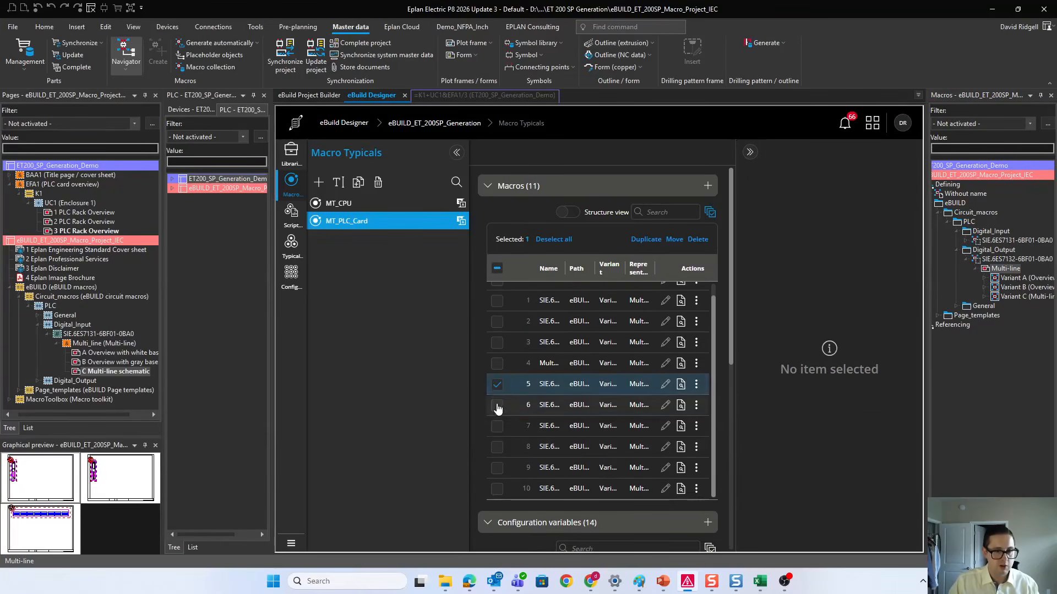
click(497, 405)
click(497, 426)
click(497, 447)
click(495, 469)
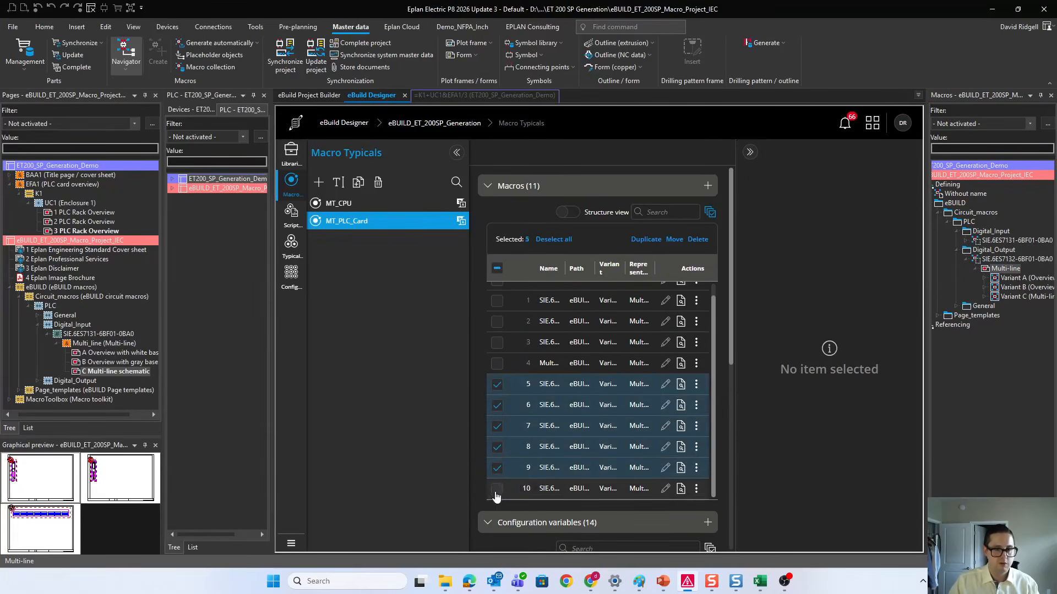
click(497, 489)
click(750, 153)
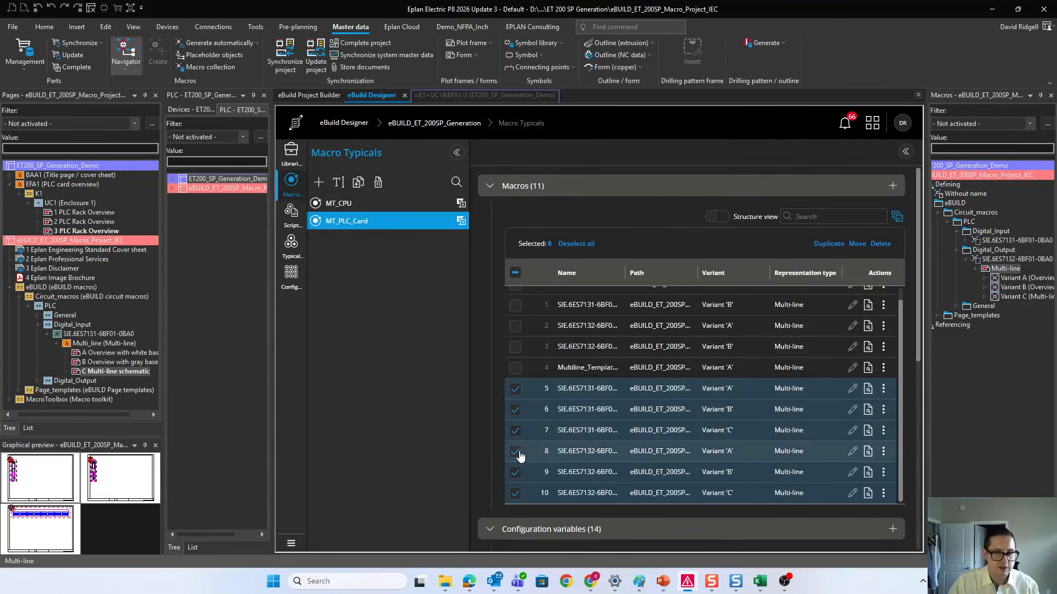
click(516, 493)
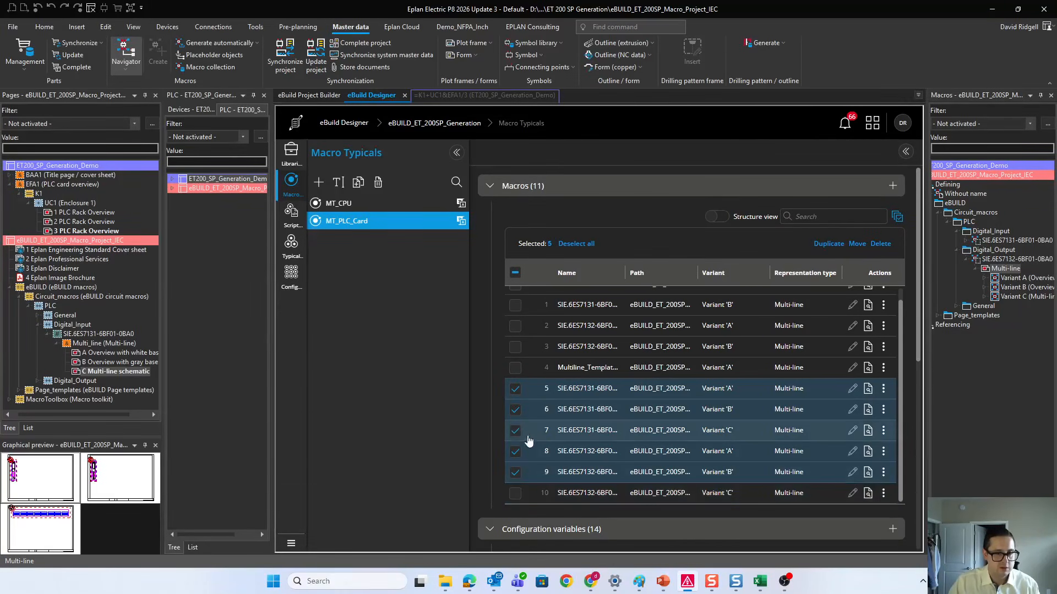
click(516, 431)
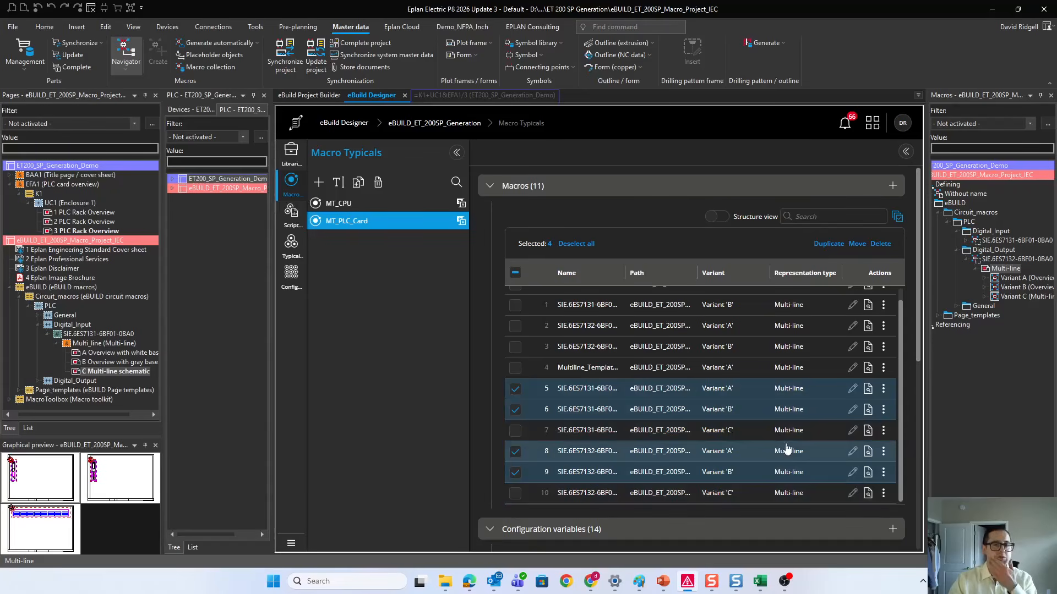
click(881, 244)
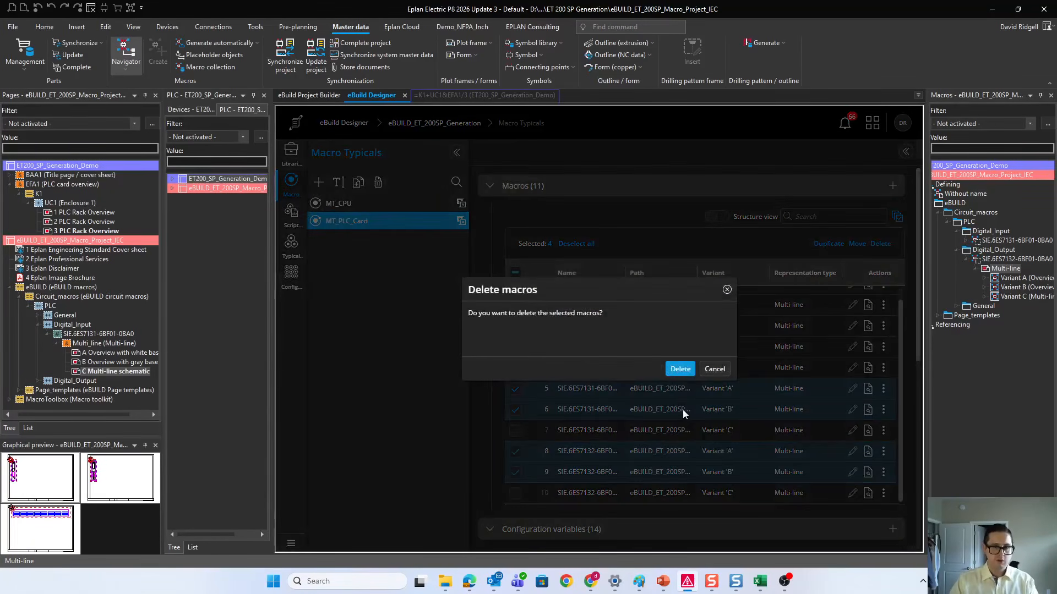
key(Return)
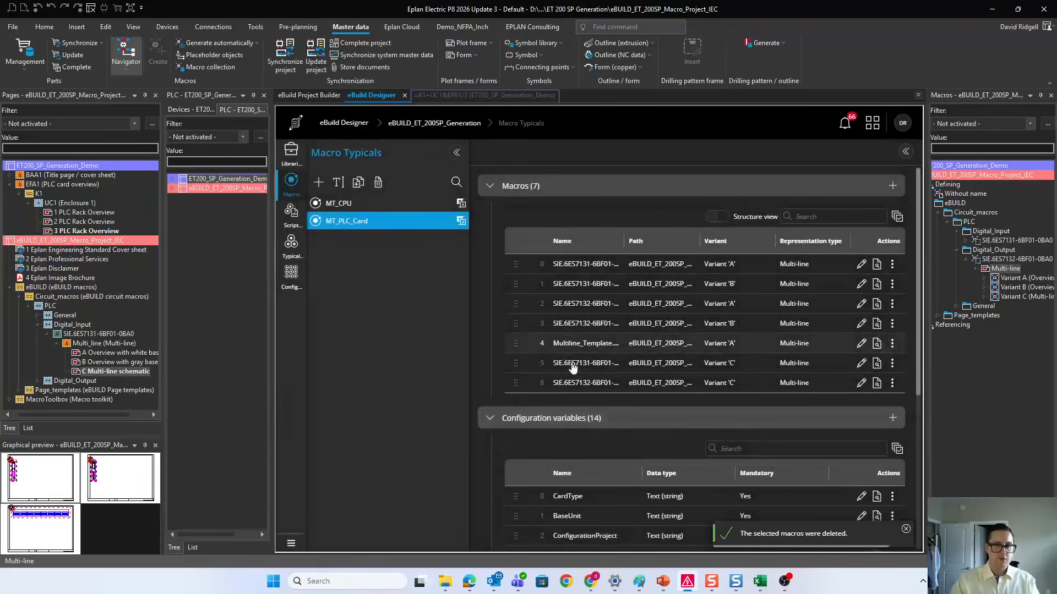
Step: Review the dependent status formula of the Variant A digital input macro at index 0 without changing it
click(621, 262)
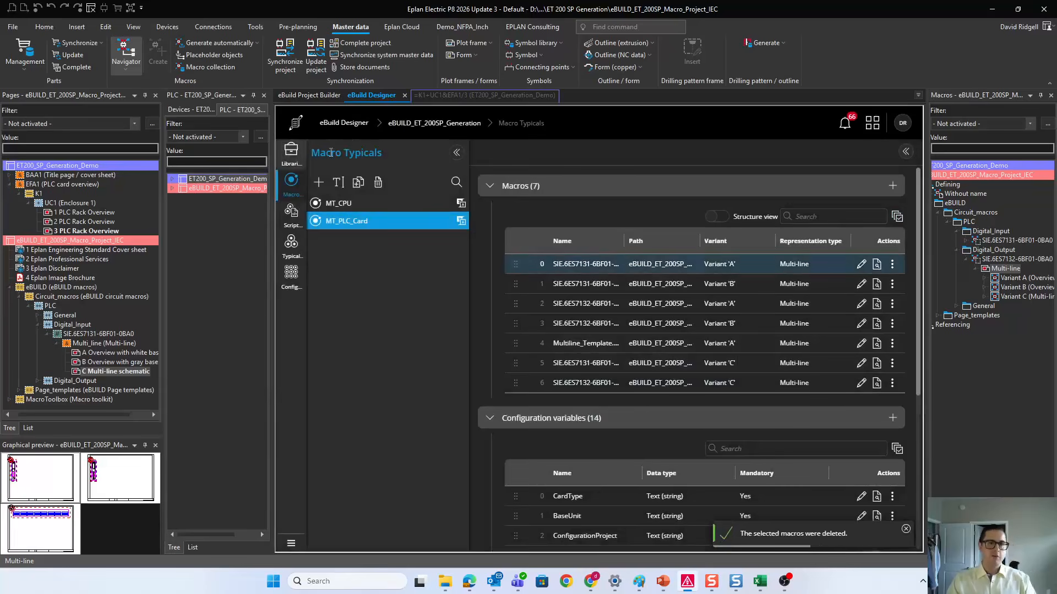
click(903, 152)
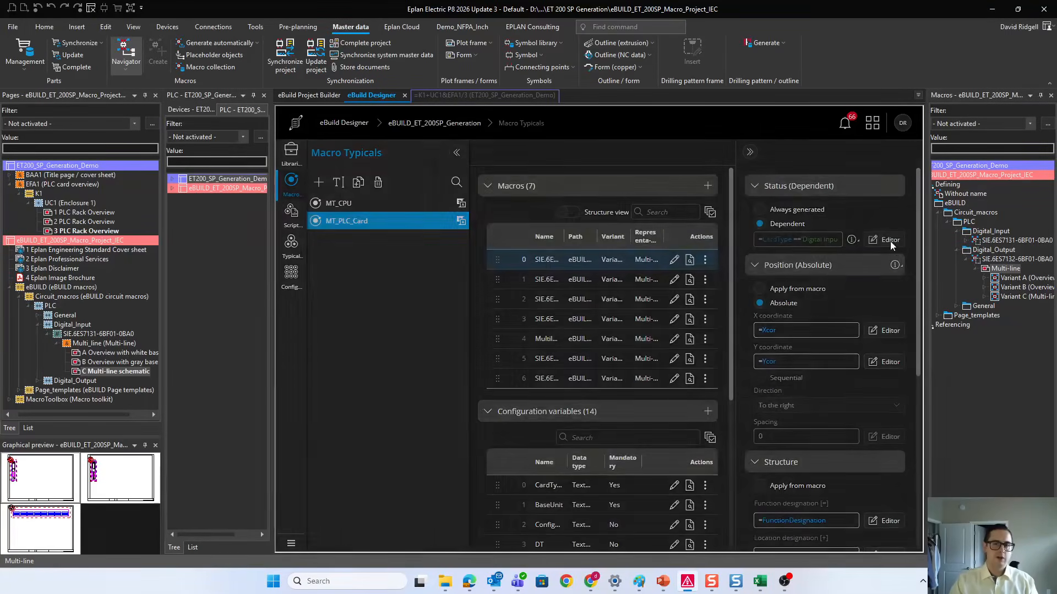
click(886, 240)
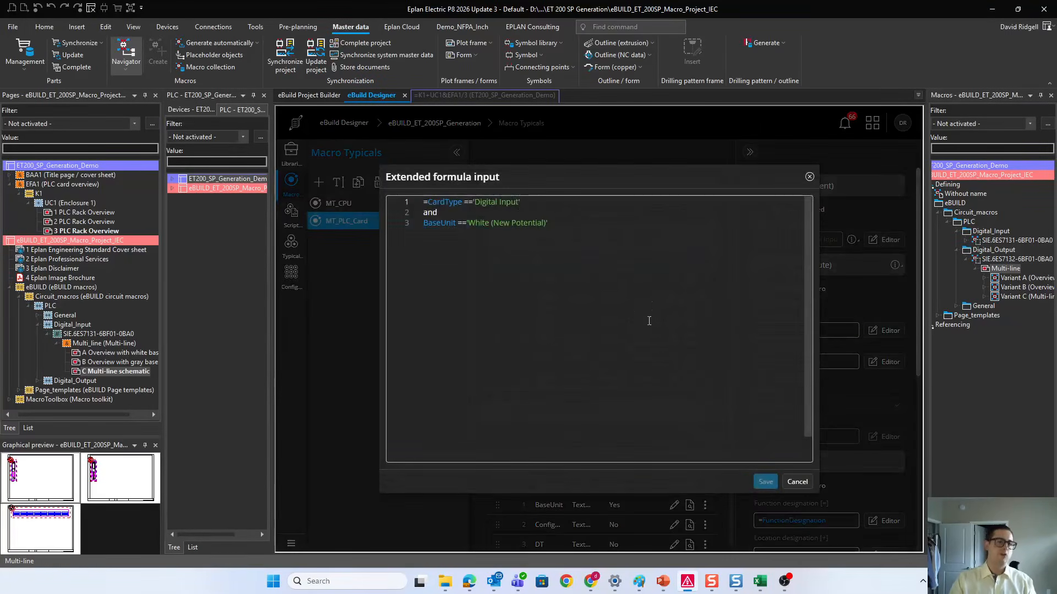
click(785, 484)
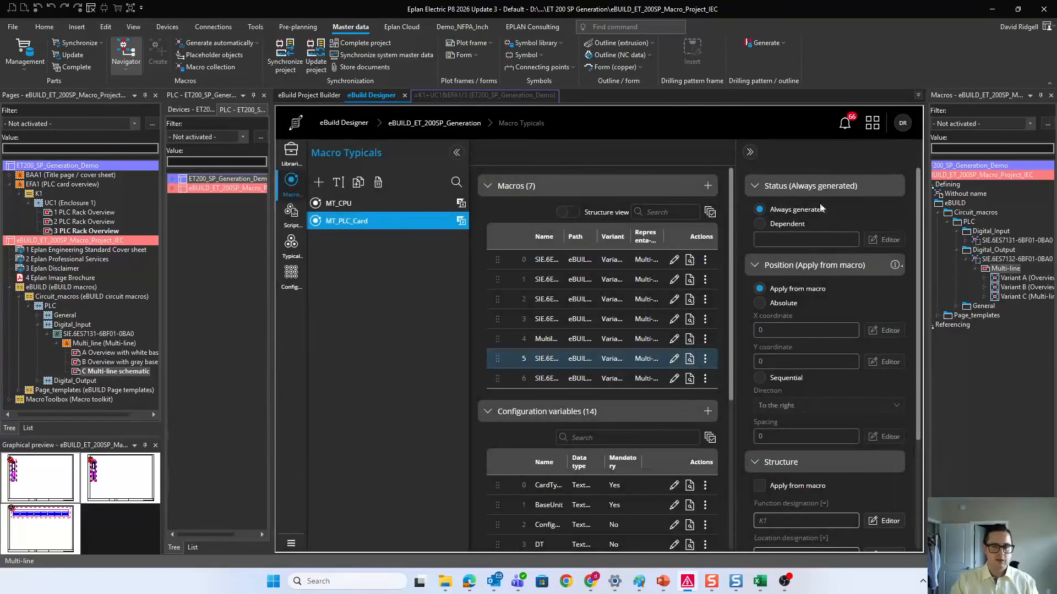
Step: Preview the Variant C digital input and digital output macros at indexes 5 and 6
click(705, 359)
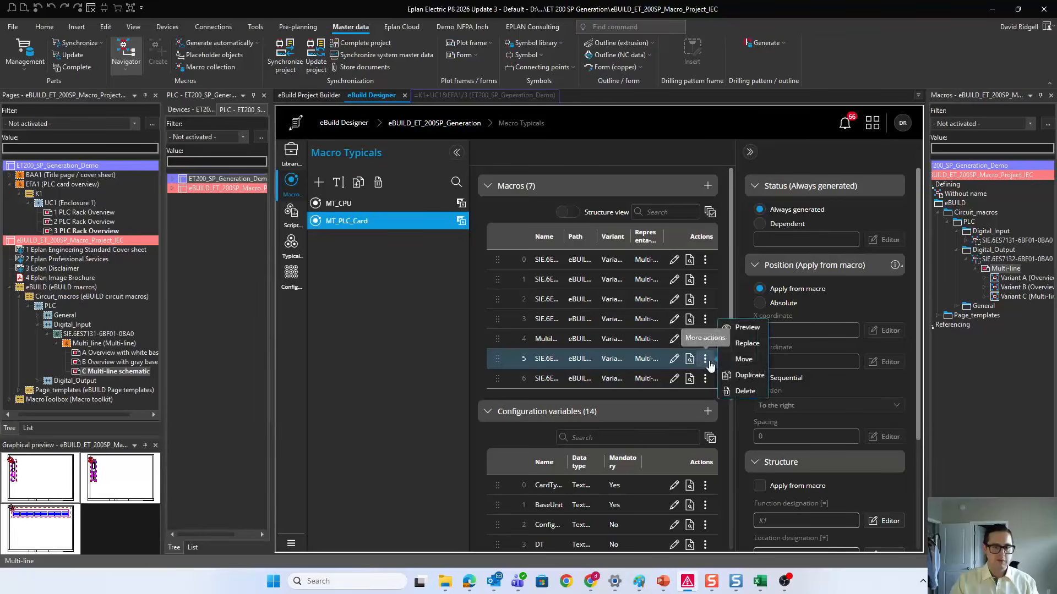
click(747, 327)
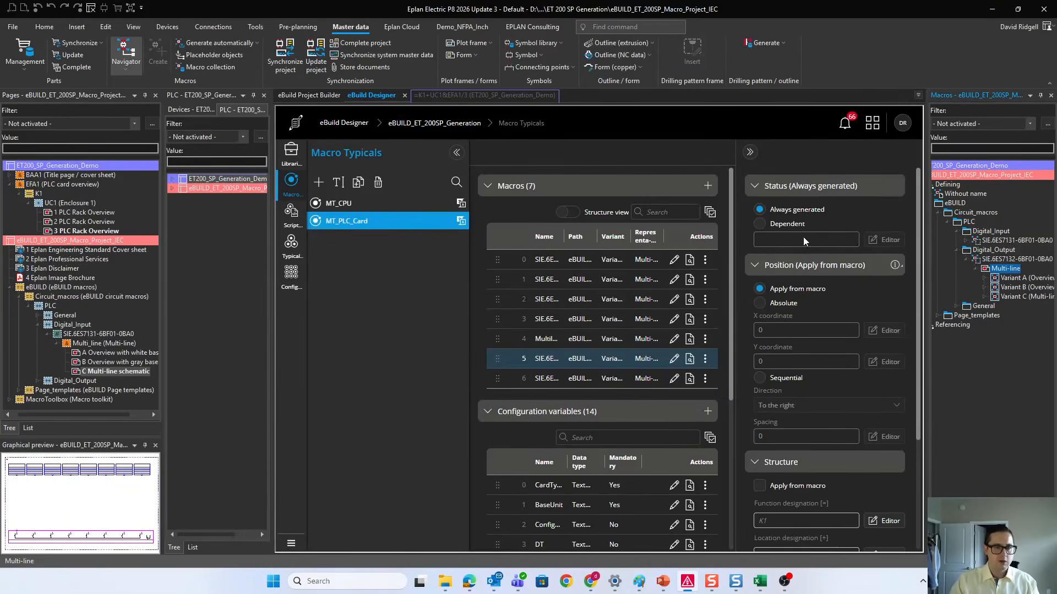
click(705, 379)
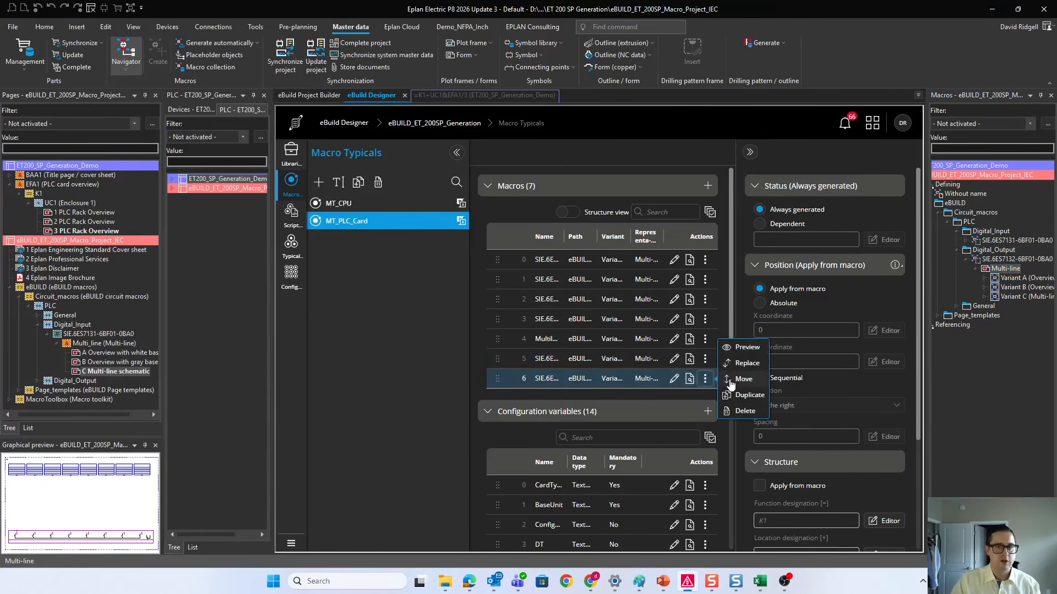
click(602, 385)
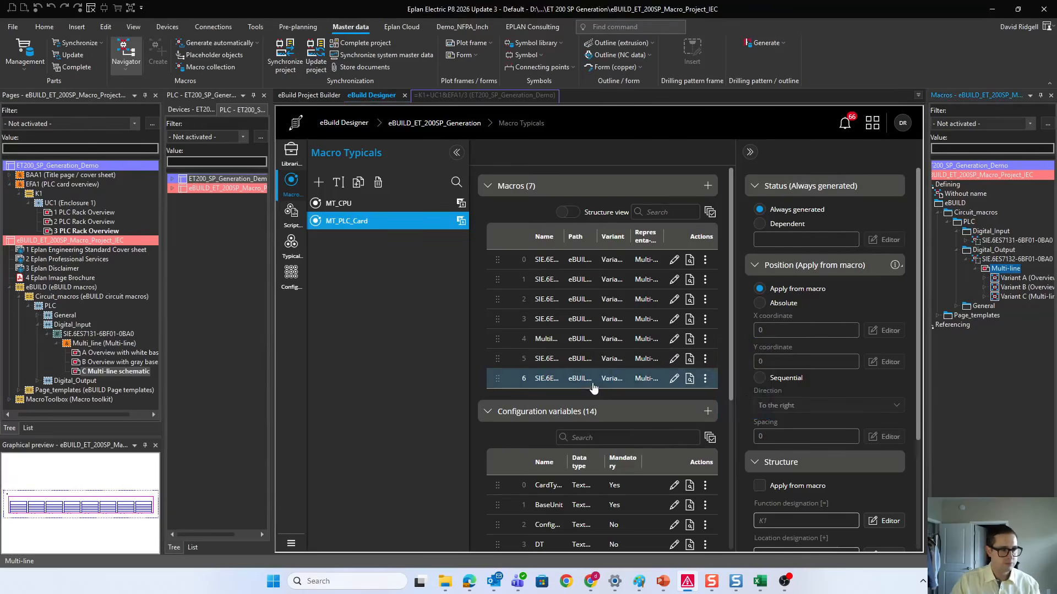
Step: Make the Variant C digital input macro's status dependent on the formula =CardType == 'Digital Input'
click(582, 359)
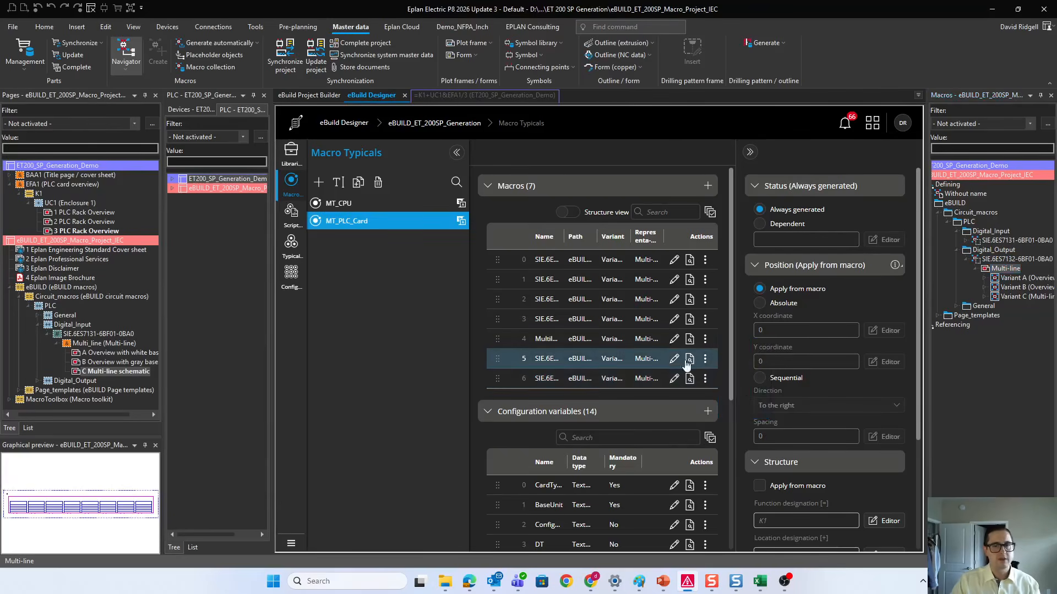
click(792, 238)
click(884, 239)
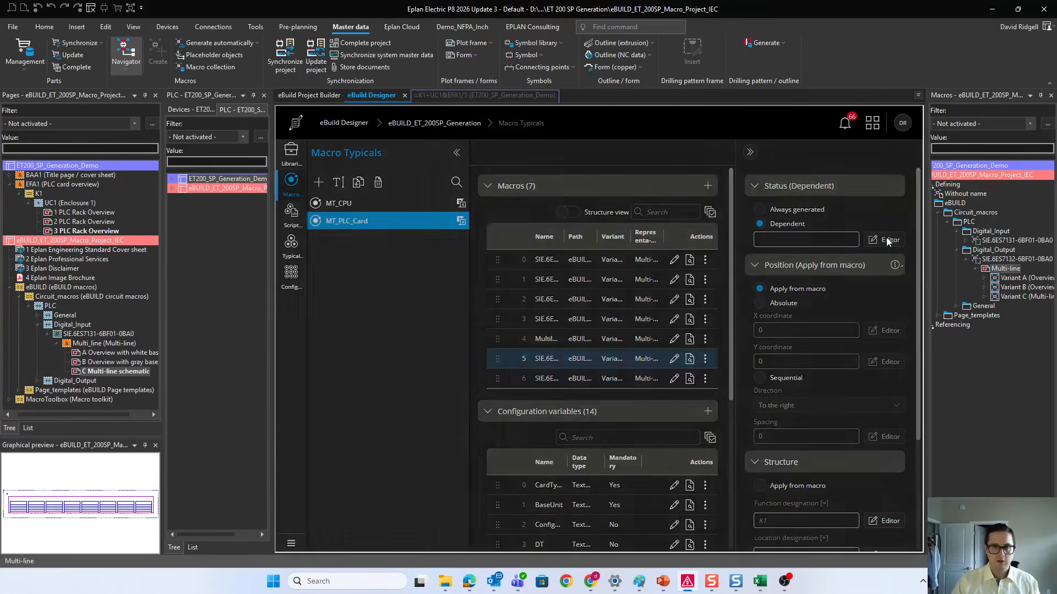
text(=)
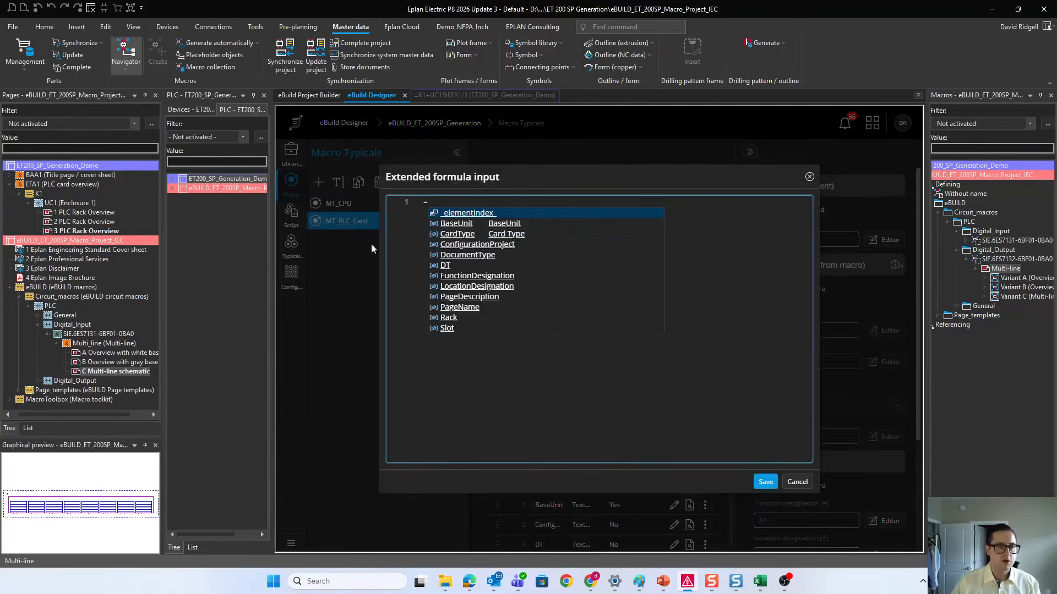
click(465, 233)
text(==)
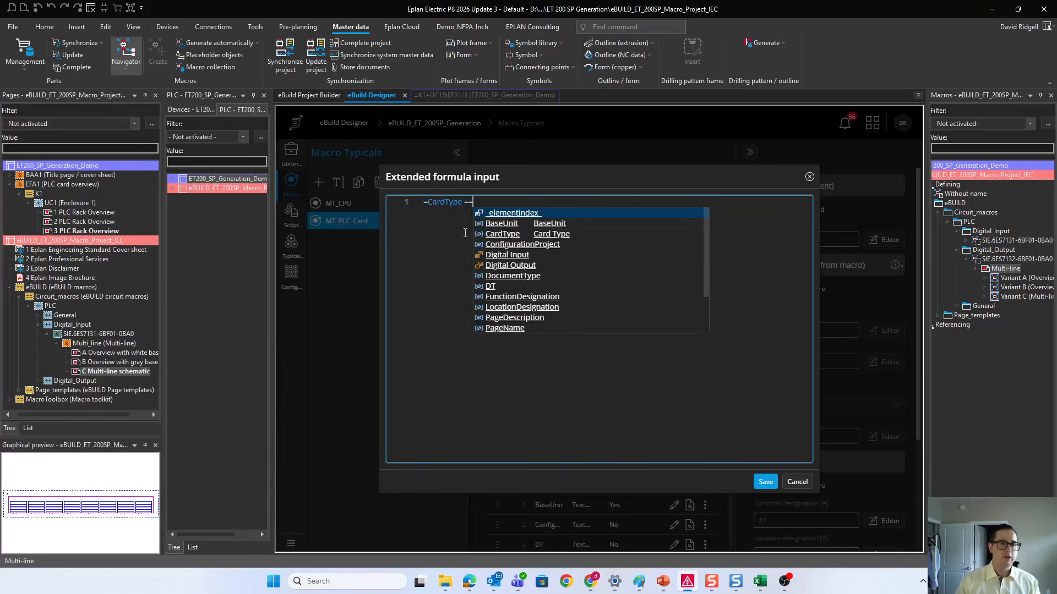
click(493, 255)
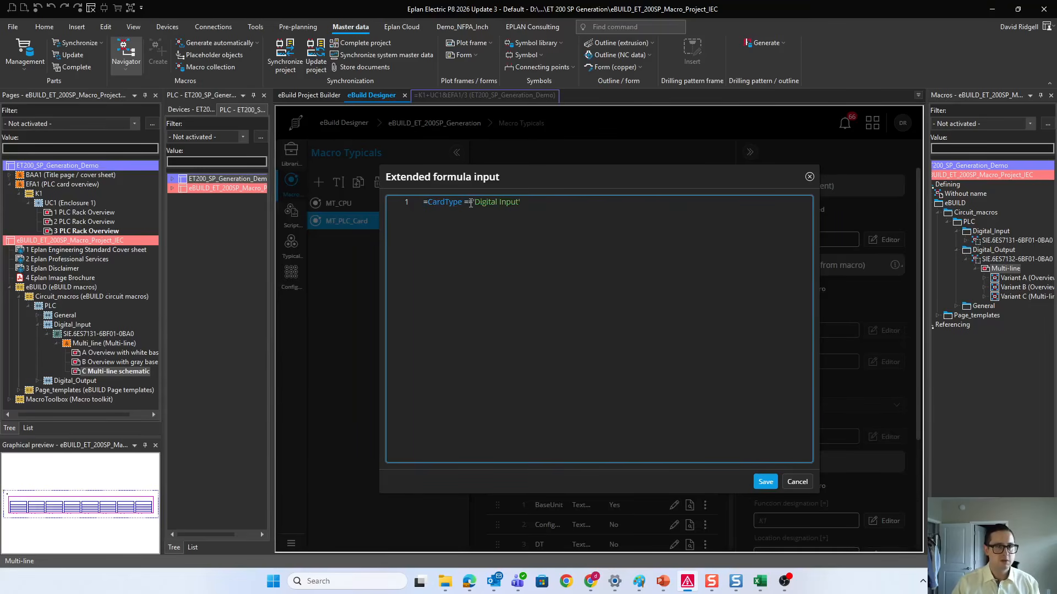
click(763, 484)
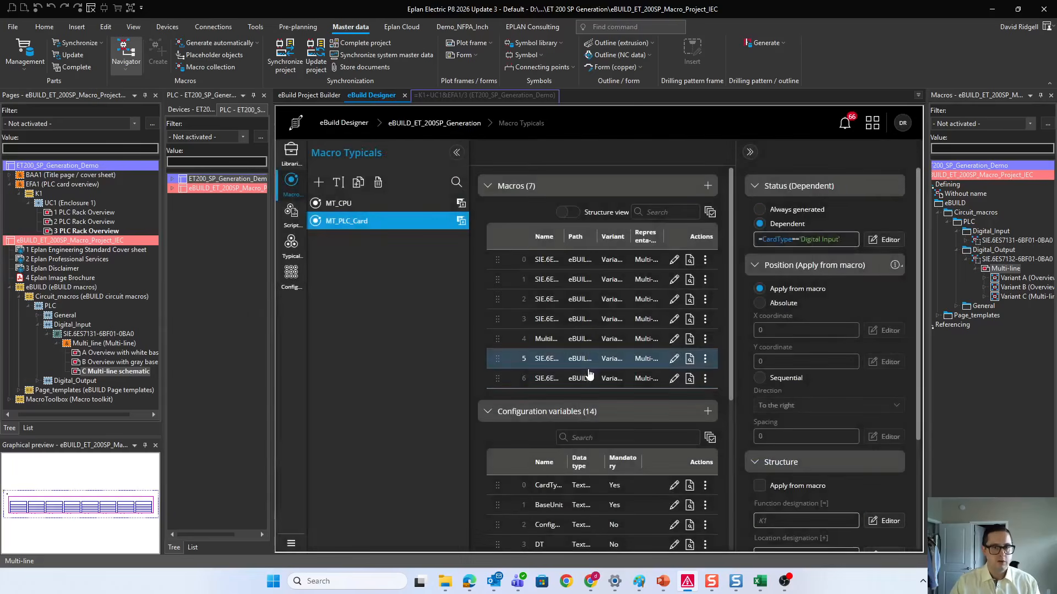
Step: Make the Variant C digital output macro's status dependent on the formula =CardType == 'Digital Output'
click(589, 375)
click(793, 224)
click(885, 240)
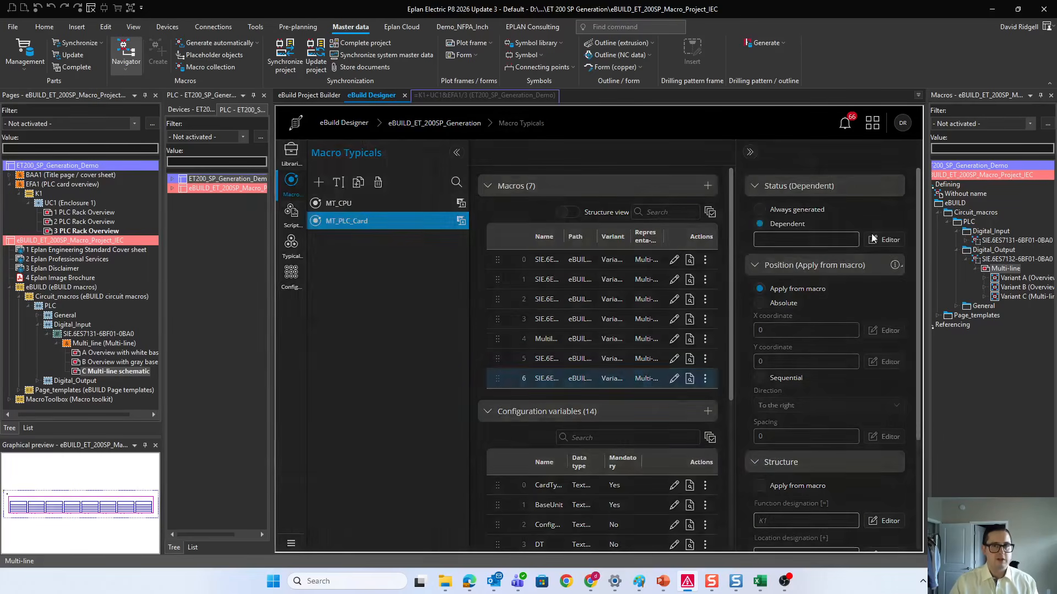
text(=car)
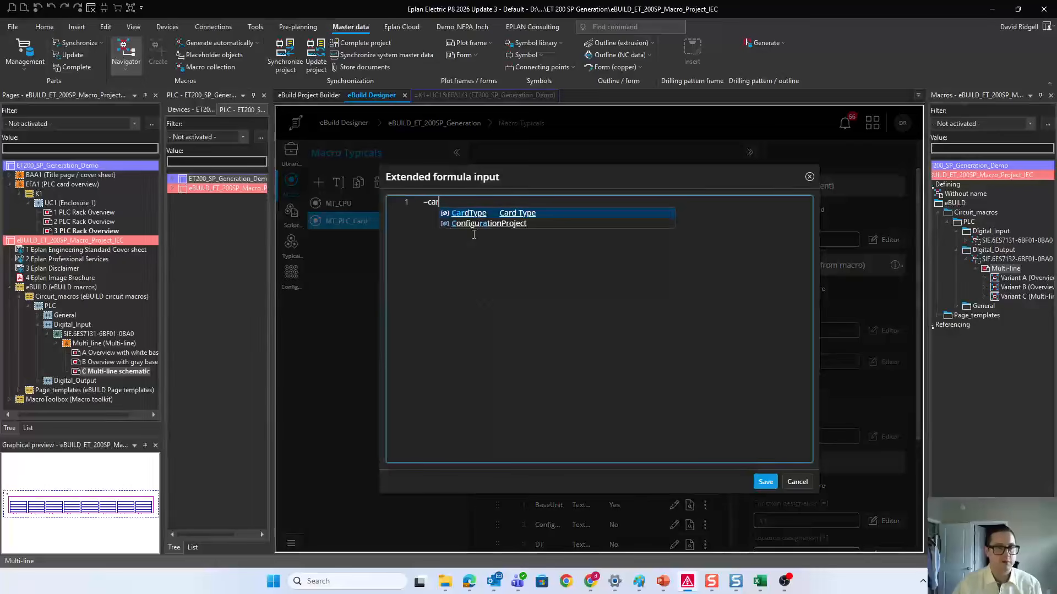
click(470, 213)
text(==)
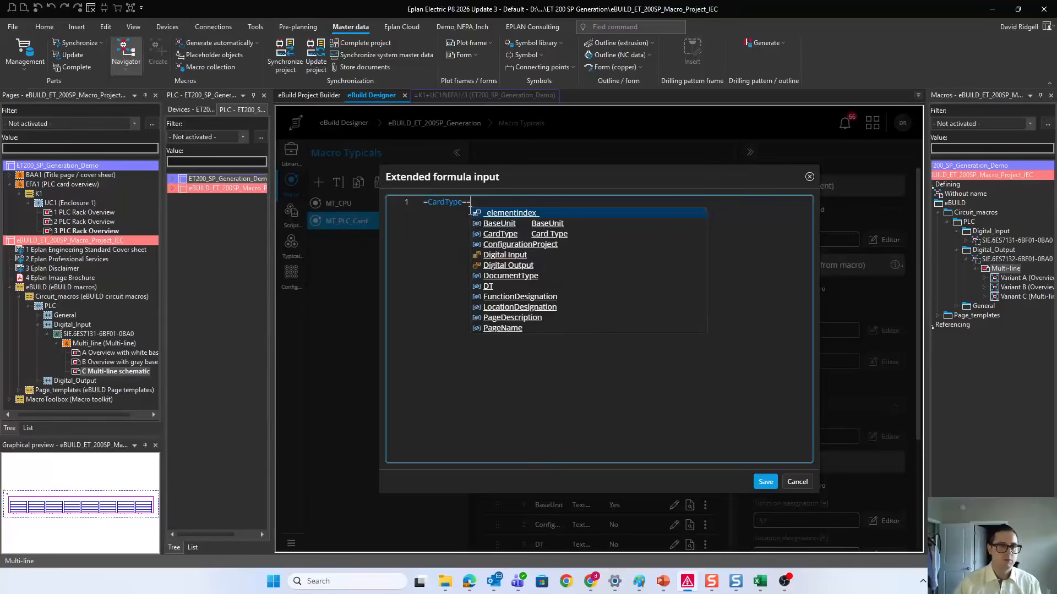
click(498, 267)
click(766, 481)
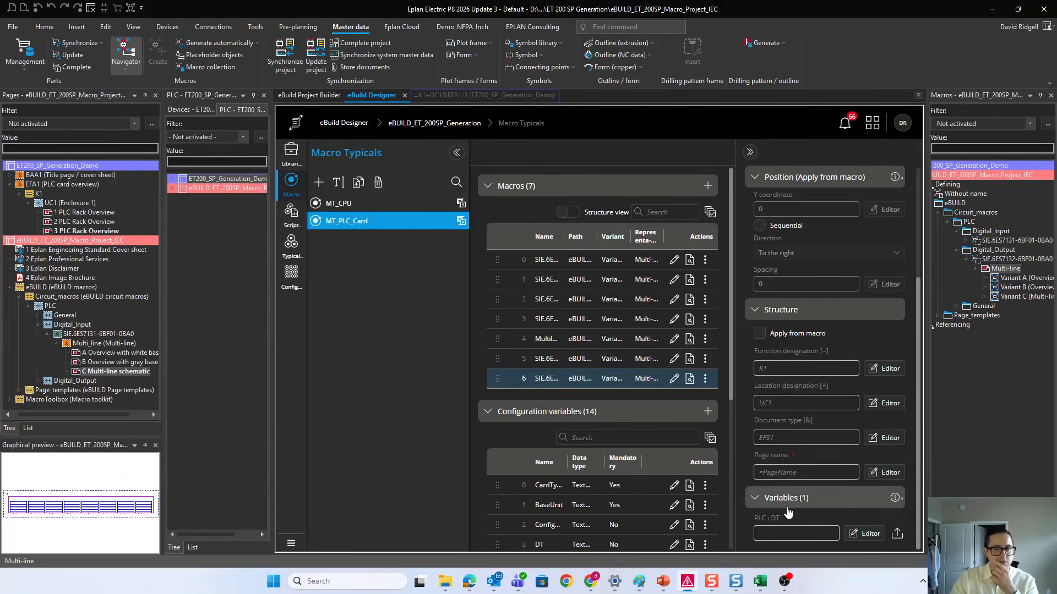
Step: Set the PLC DT variable of the Variant C digital input and digital output macros to =DT
click(758, 529)
scroll(561, 397, down, 1)
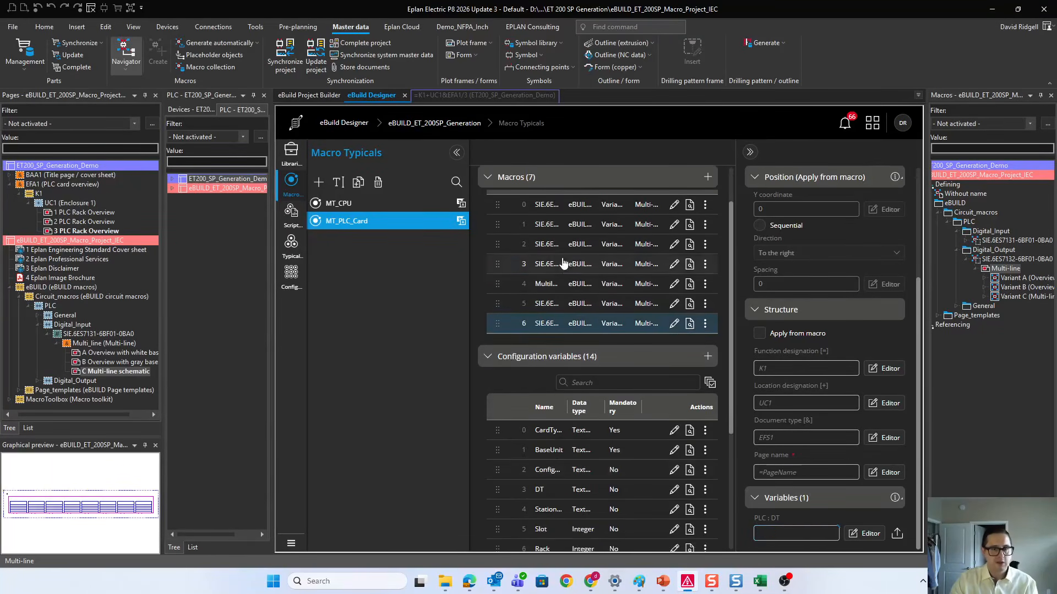
click(545, 264)
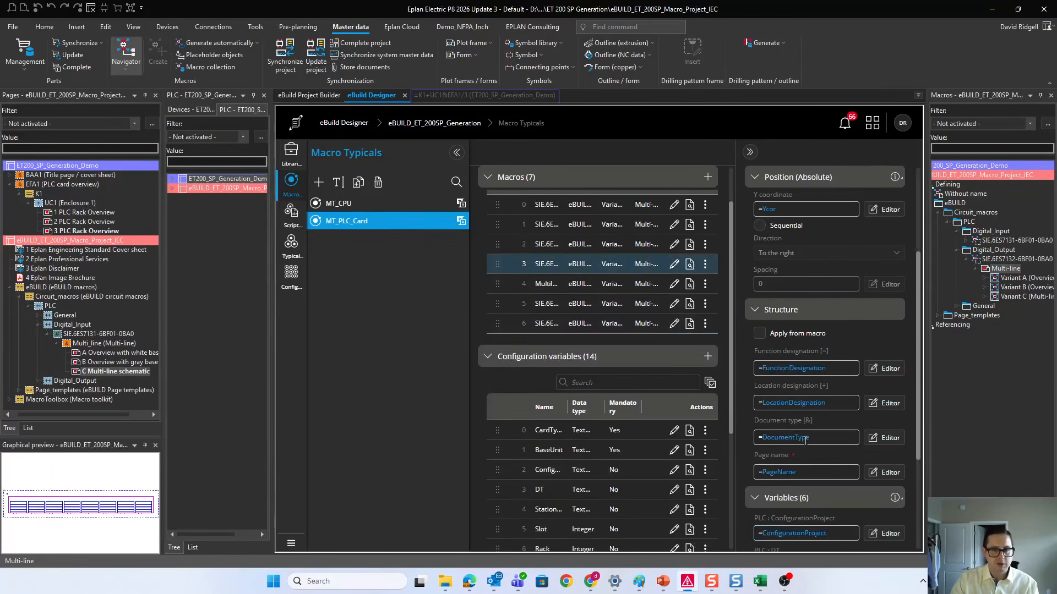
click(545, 304)
click(796, 537)
text(=DT)
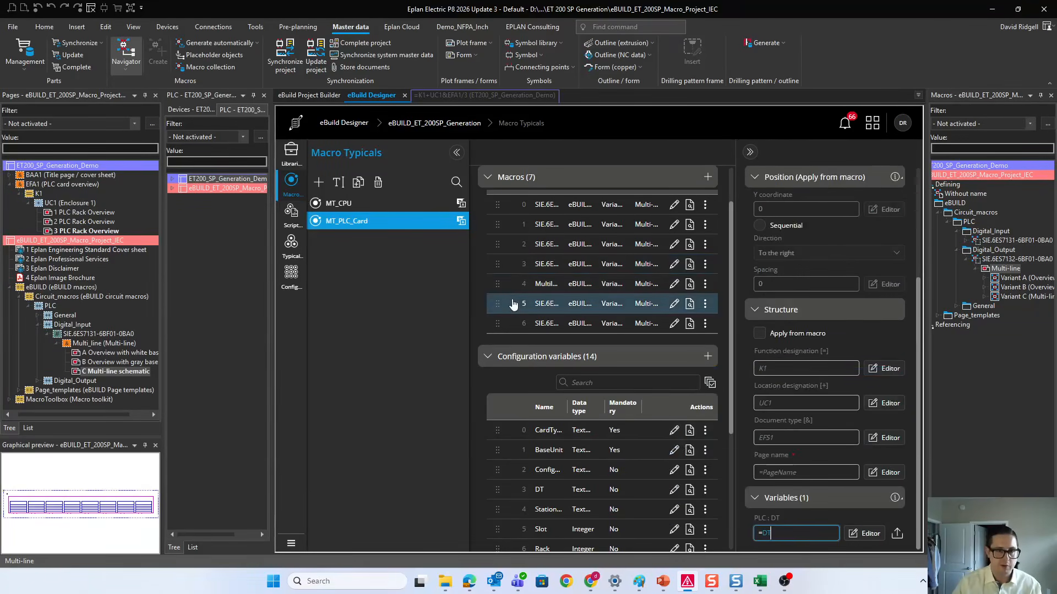
click(545, 323)
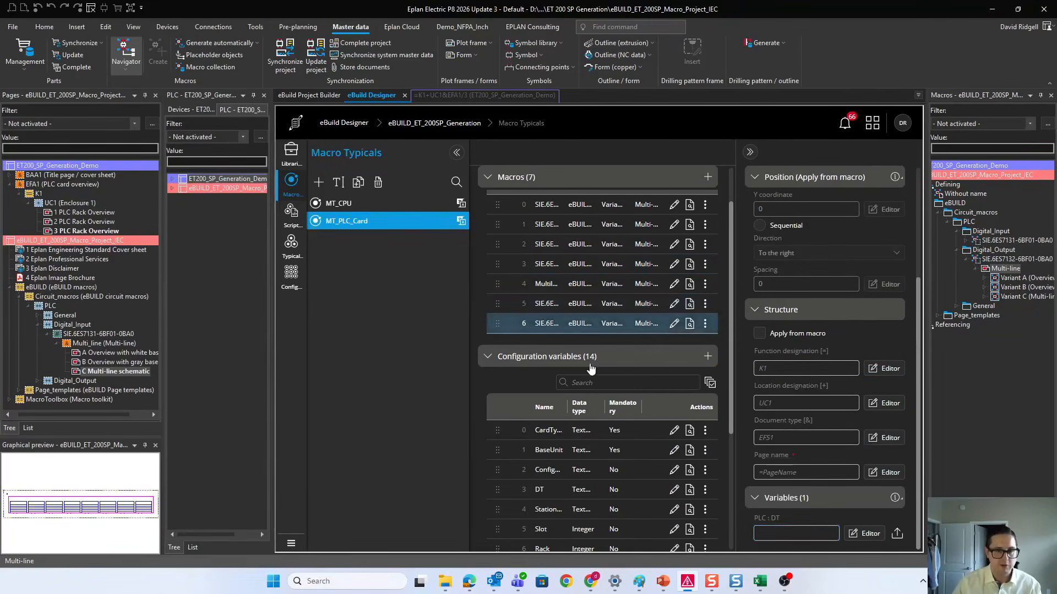
click(793, 536)
text(=)
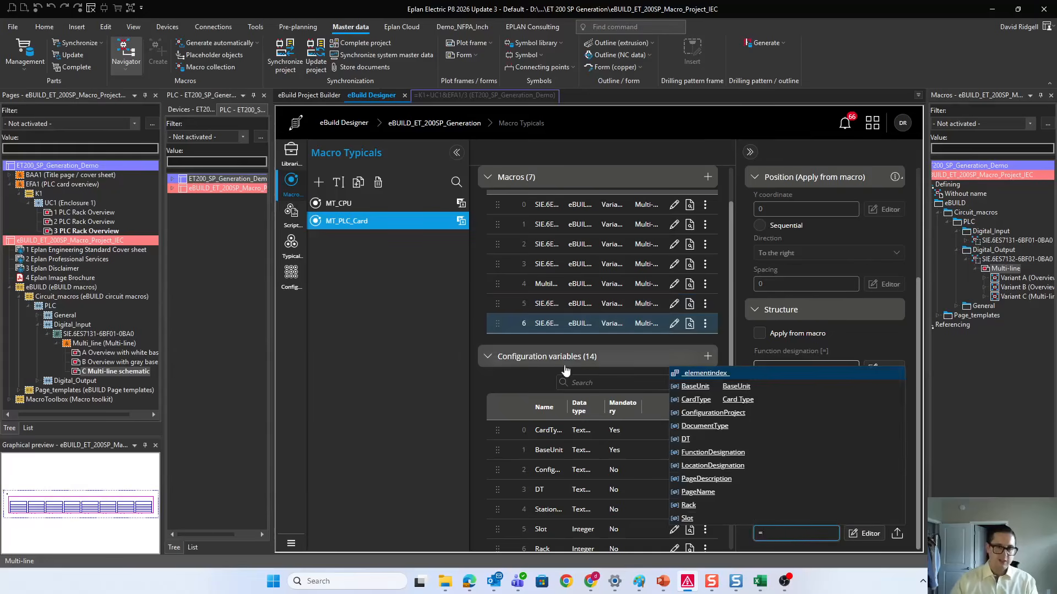
click(686, 440)
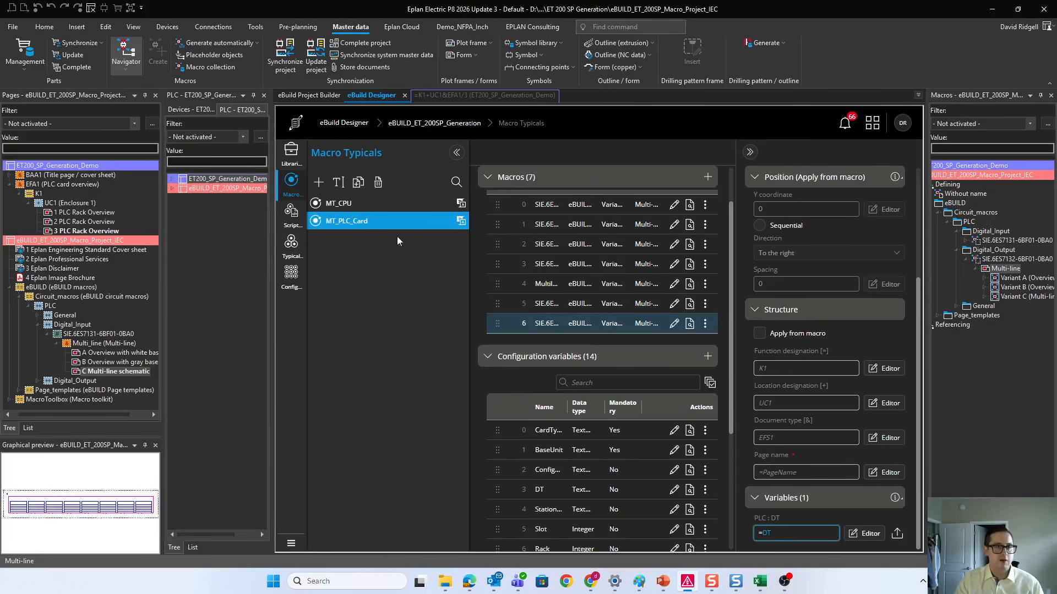
Step: Review the configuration variable values assigned to MT_PLC_Card in the TG_PLC_Rack typical group, including its page name formula
scroll(688, 418, down, 3)
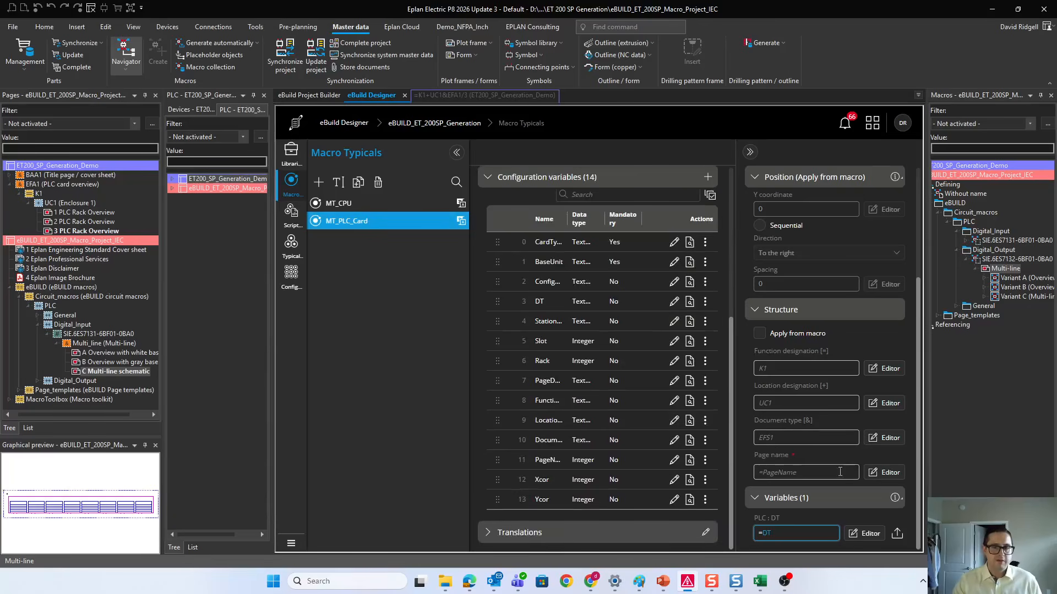
scroll(840, 472, up, 3)
scroll(655, 396, up, 4)
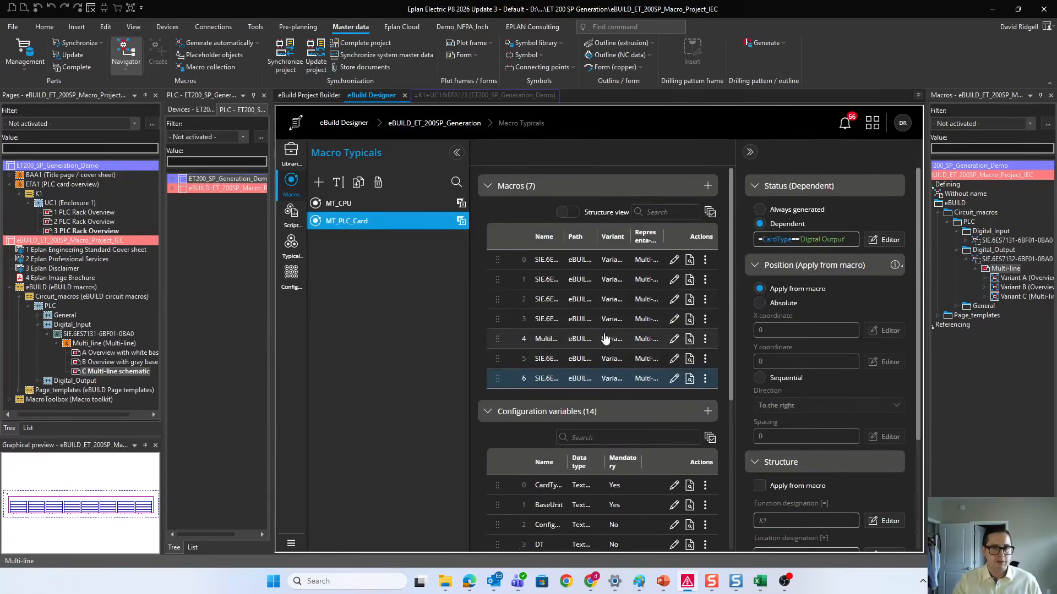
click(605, 339)
click(296, 259)
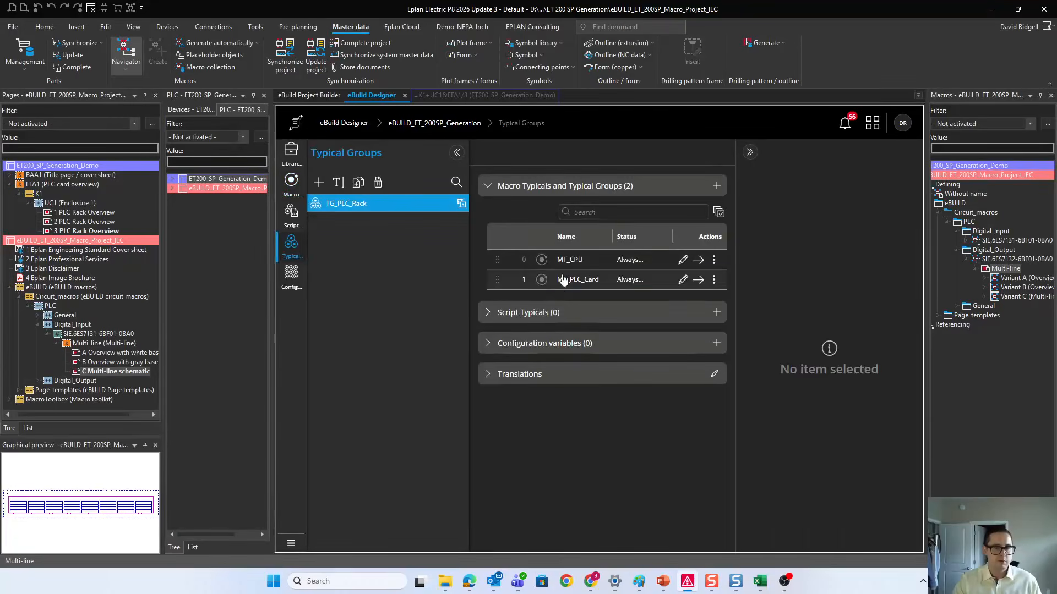
click(562, 280)
scroll(823, 353, down, 3)
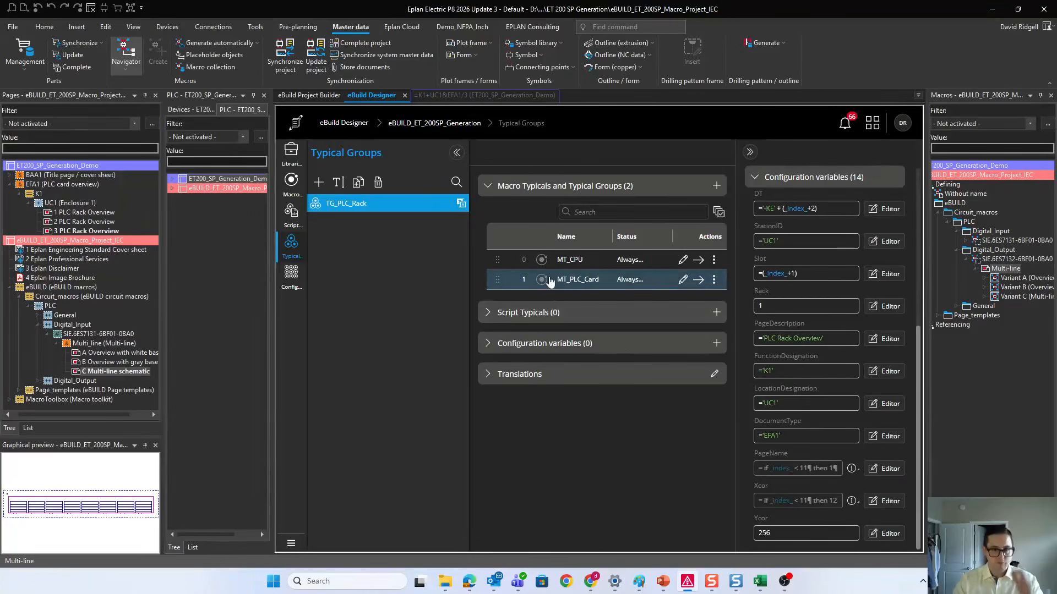
scroll(825, 462, up, 3)
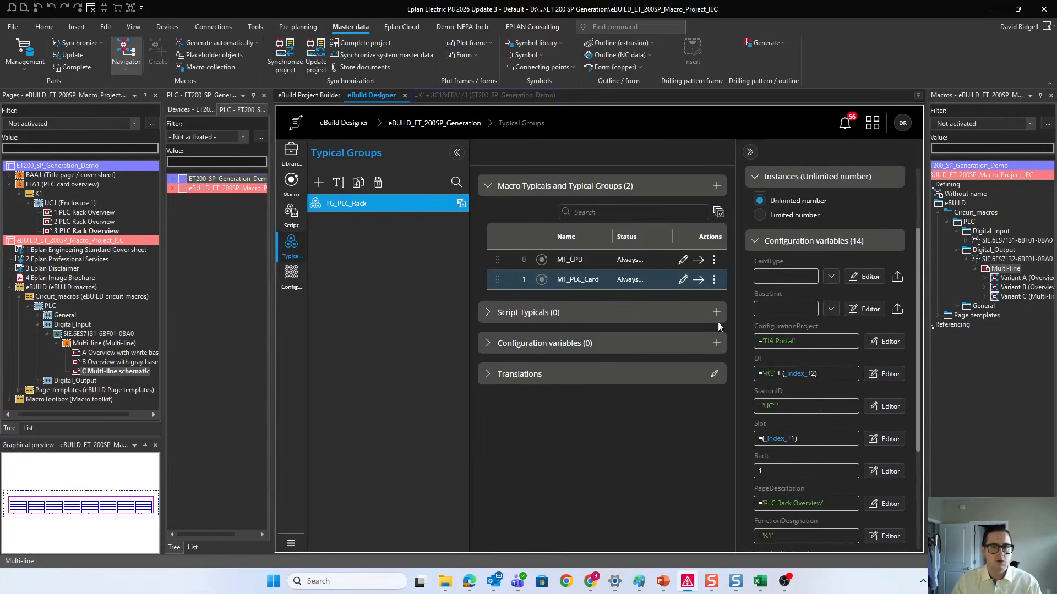
scroll(807, 435, down, 3)
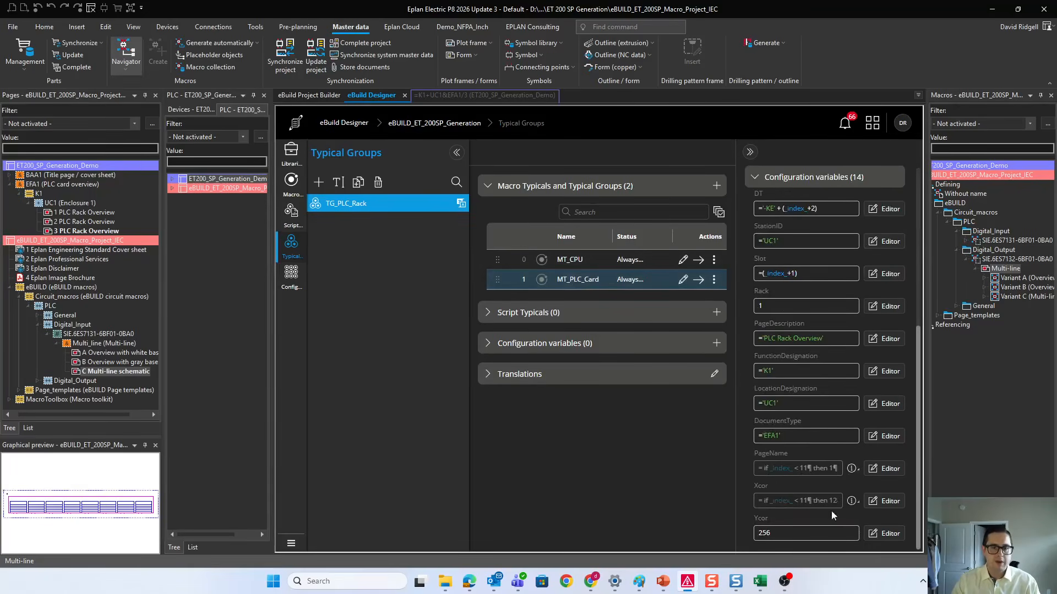
Step: Clear the page name formula of the Multiline_Template macro in the MT_PLC_Card macro typical
click(291, 183)
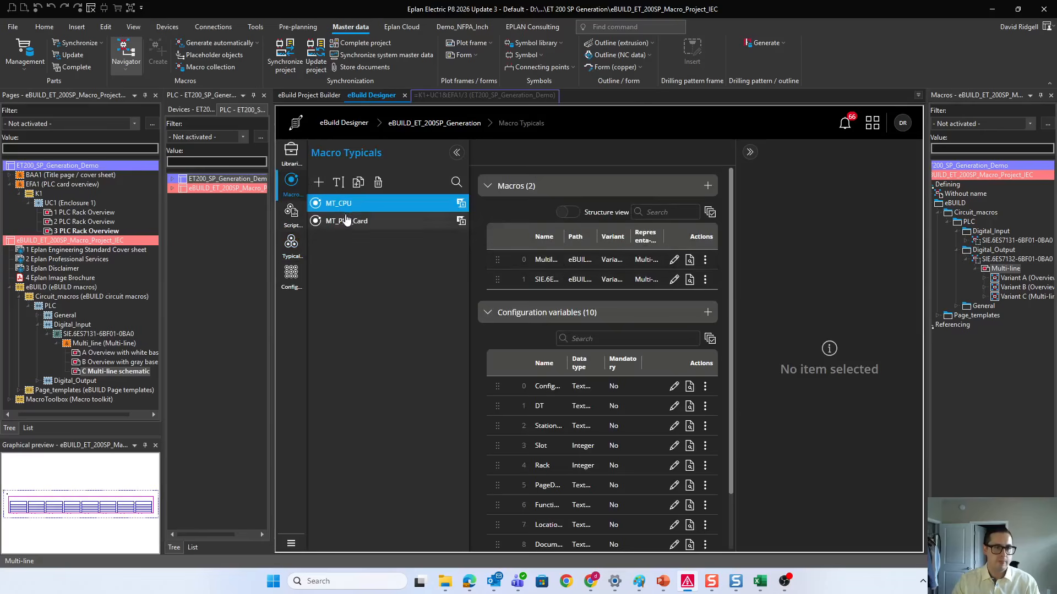
click(382, 219)
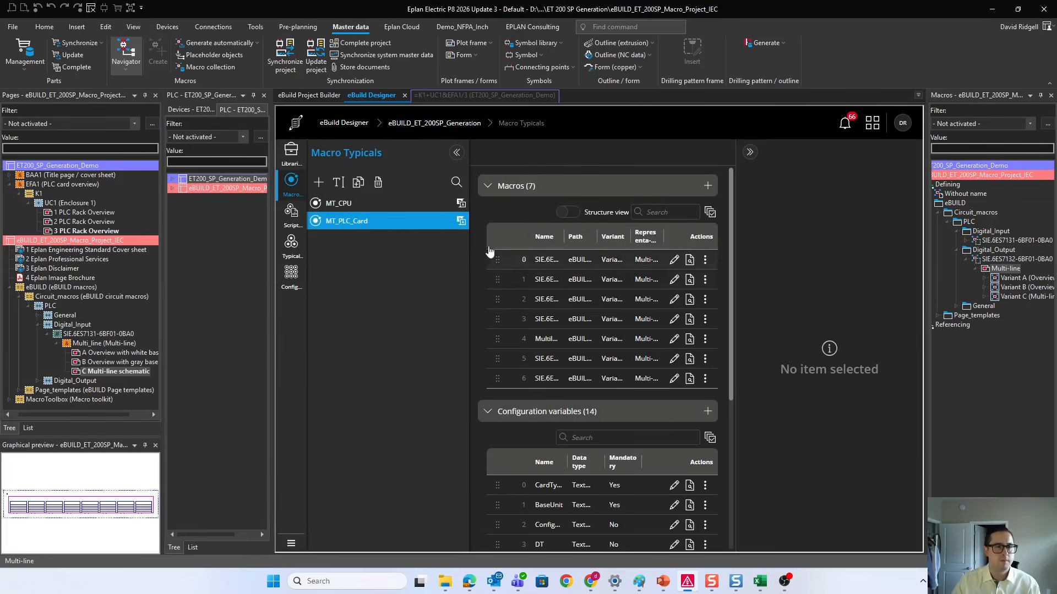
click(580, 339)
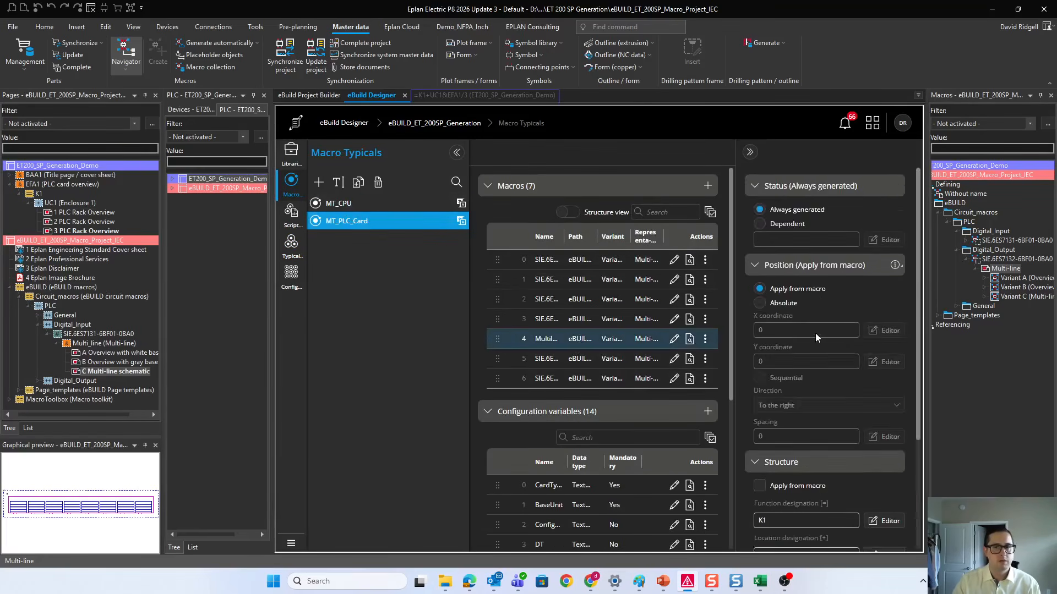
scroll(815, 336, down, 3)
scroll(495, 477, down, 4)
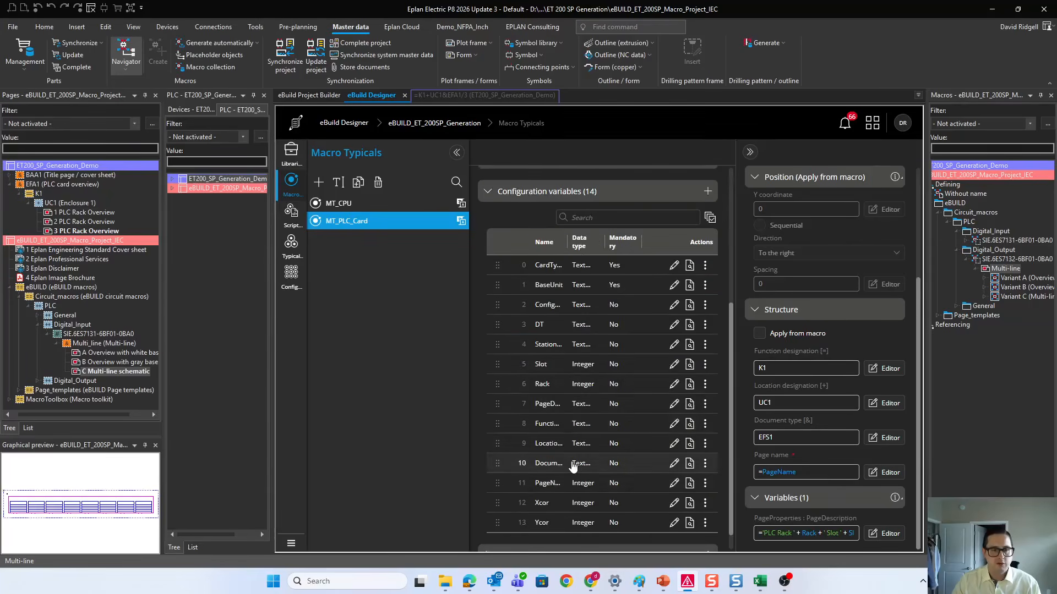
scroll(550, 308, up, 4)
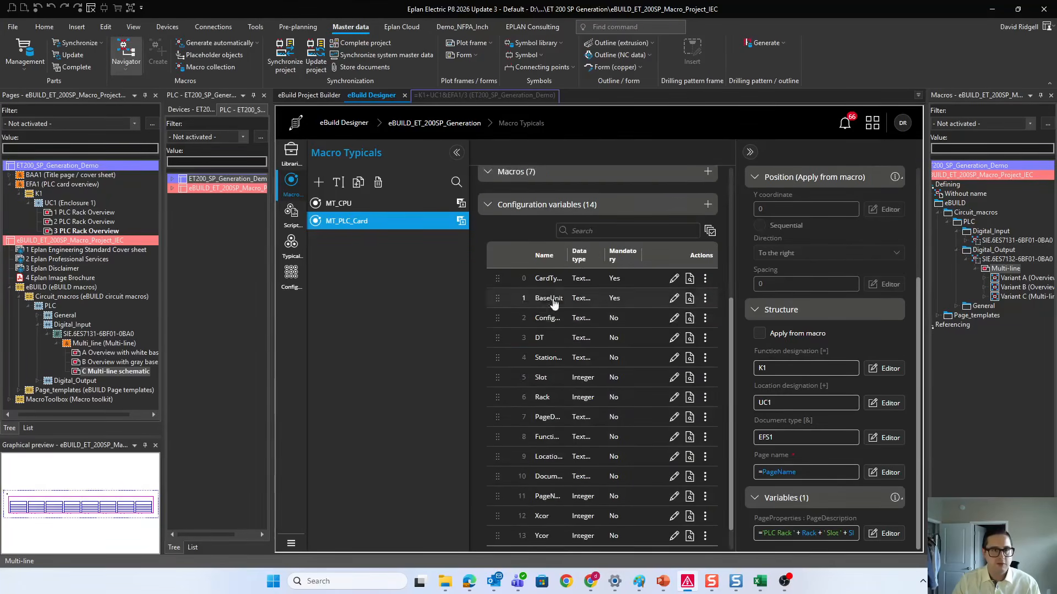
click(813, 469)
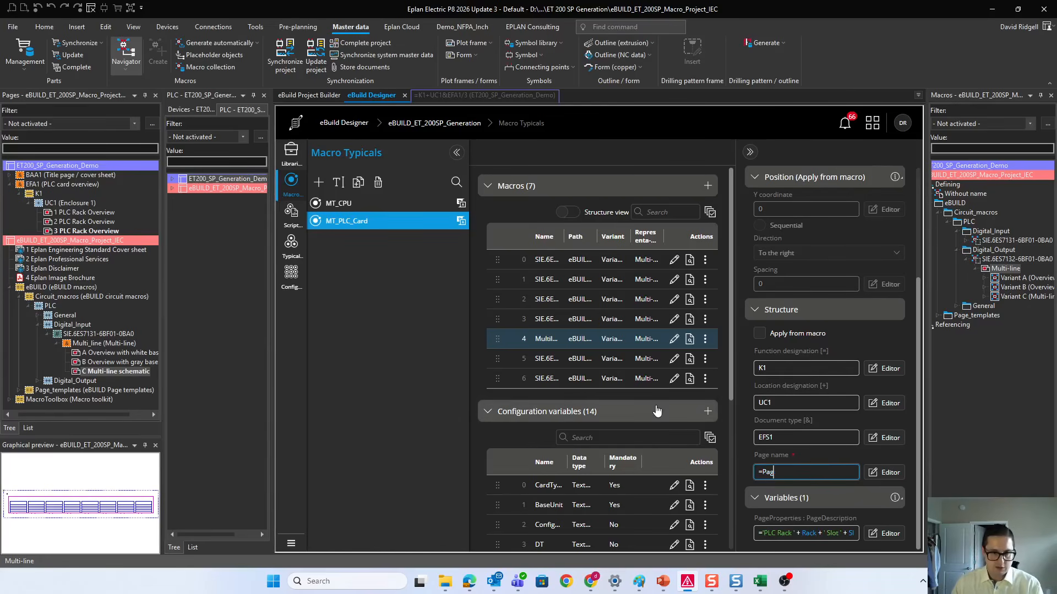
scroll(633, 430, down, 5)
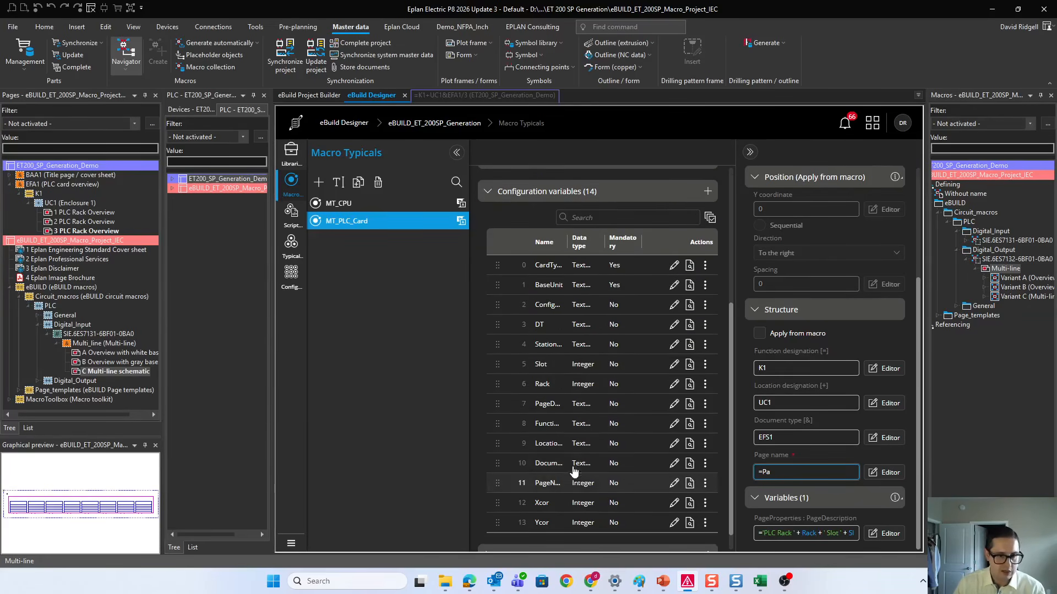
key(BackSpace)
key(BackSpace)
key(BackSpace)
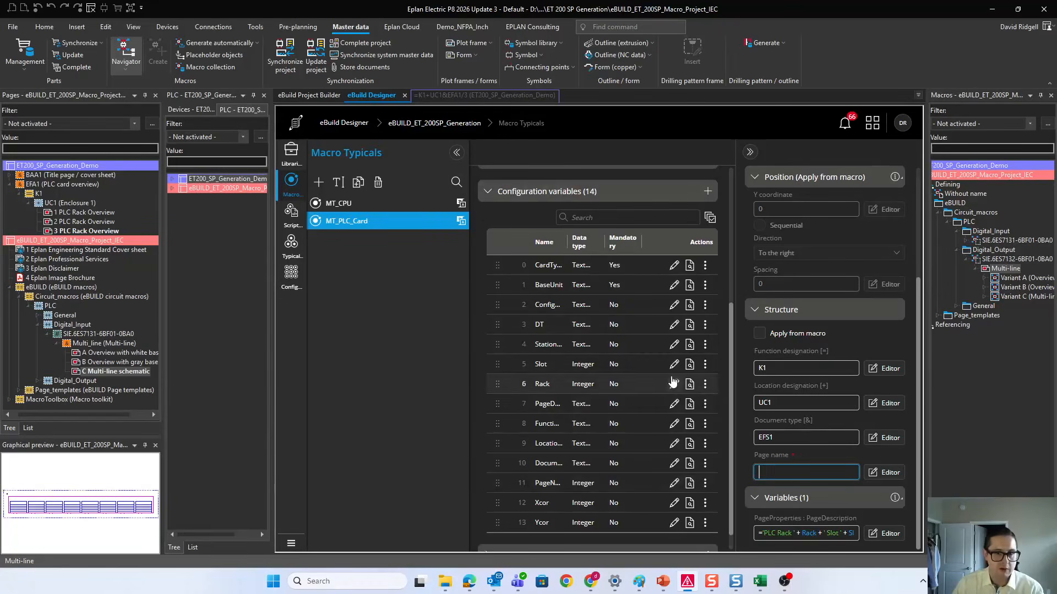
Step: Create a configuration variable named Index in MT_PLC_Card with the data type Integer
click(456, 152)
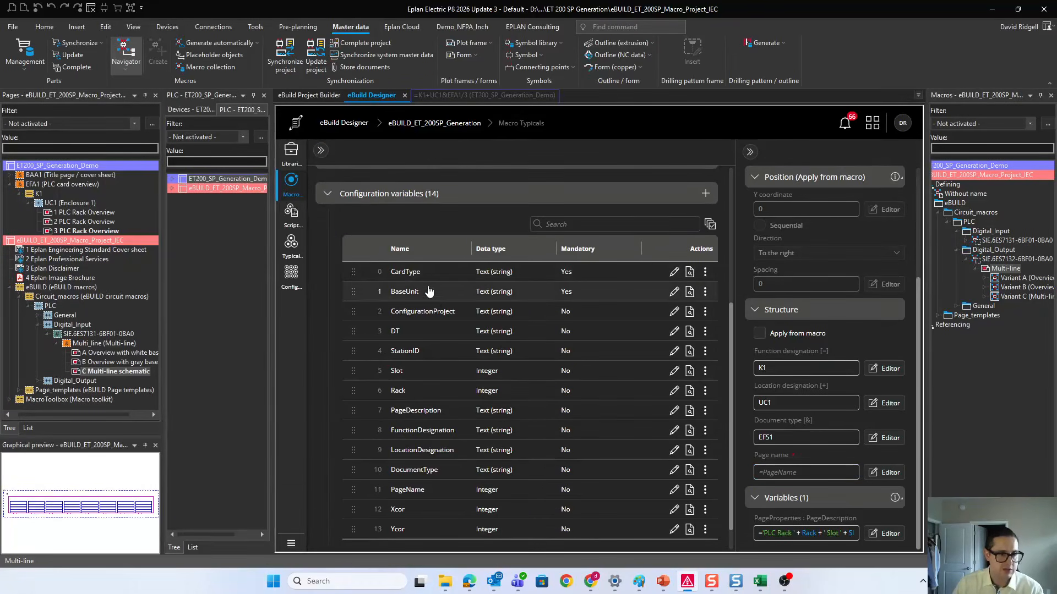
scroll(435, 303, down, 1)
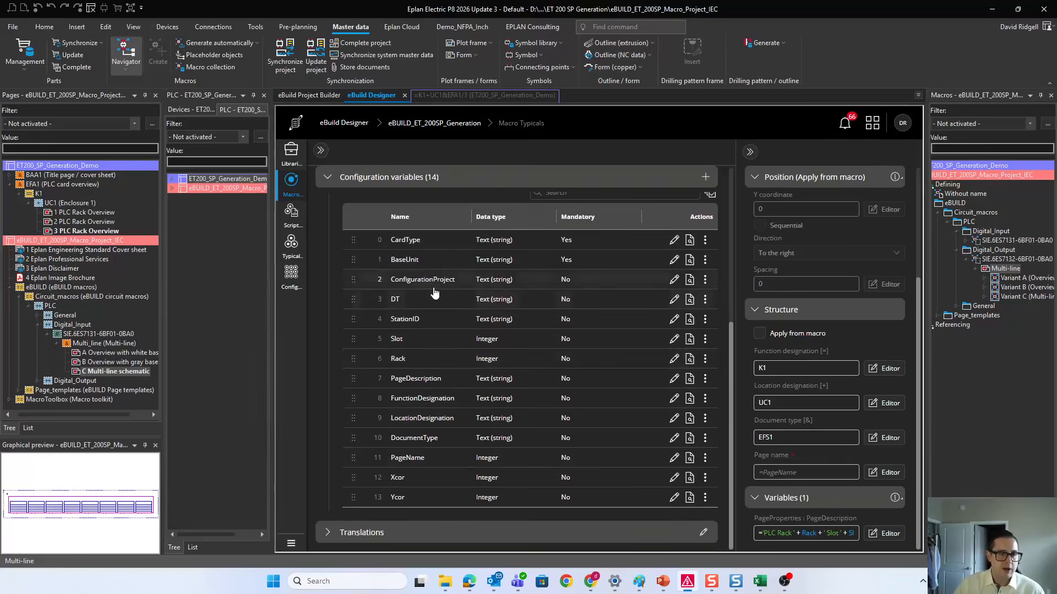
click(705, 177)
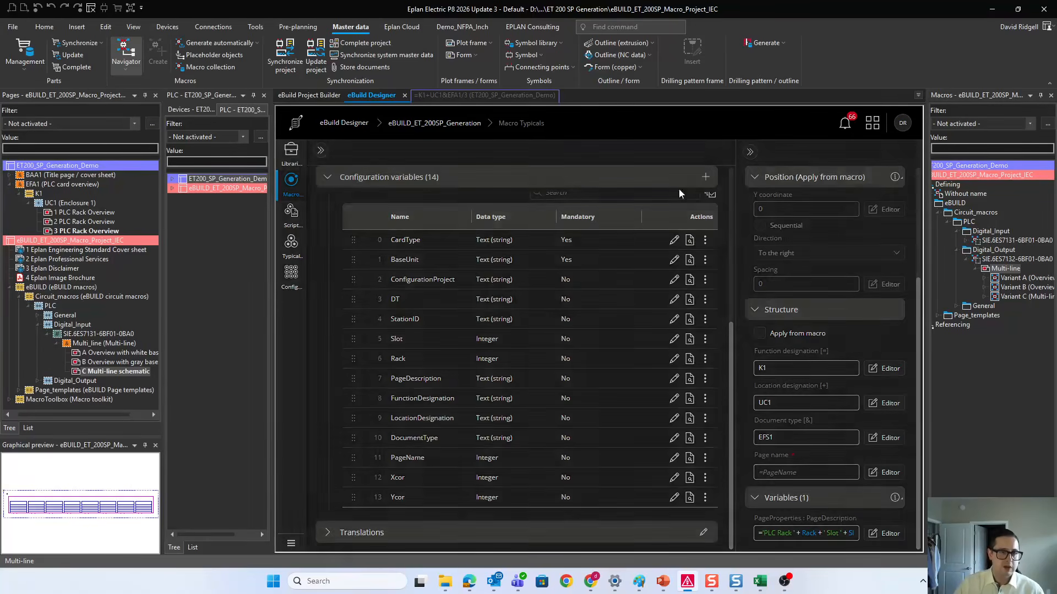
click(578, 328)
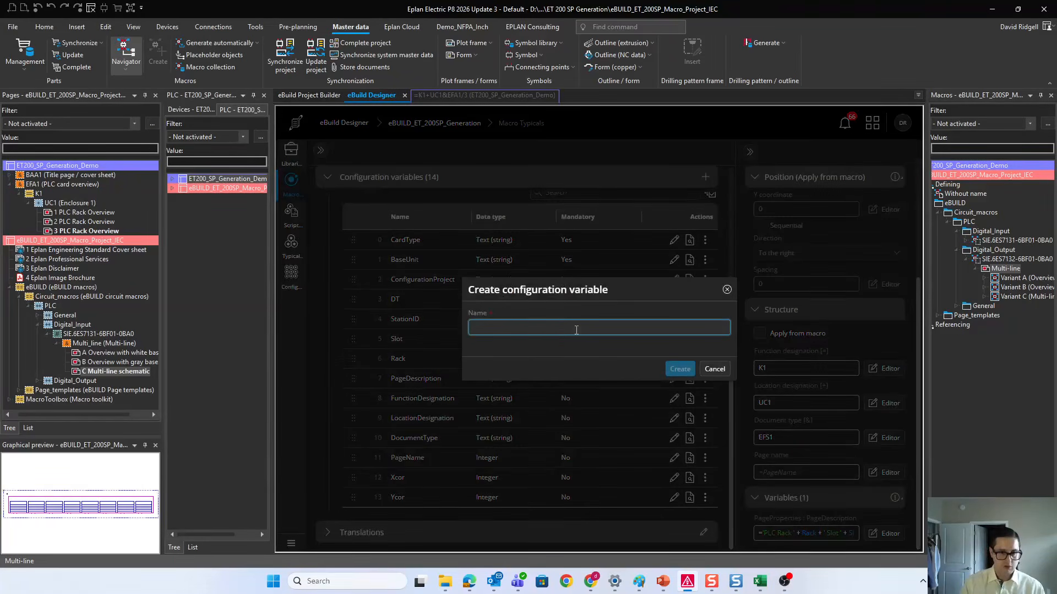
text(Index)
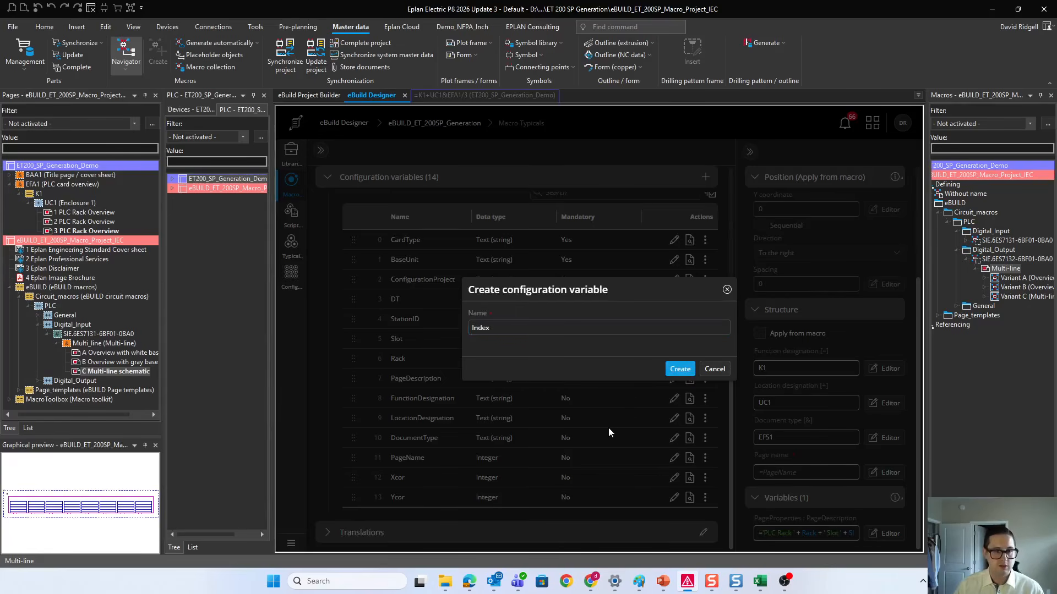
key(Return)
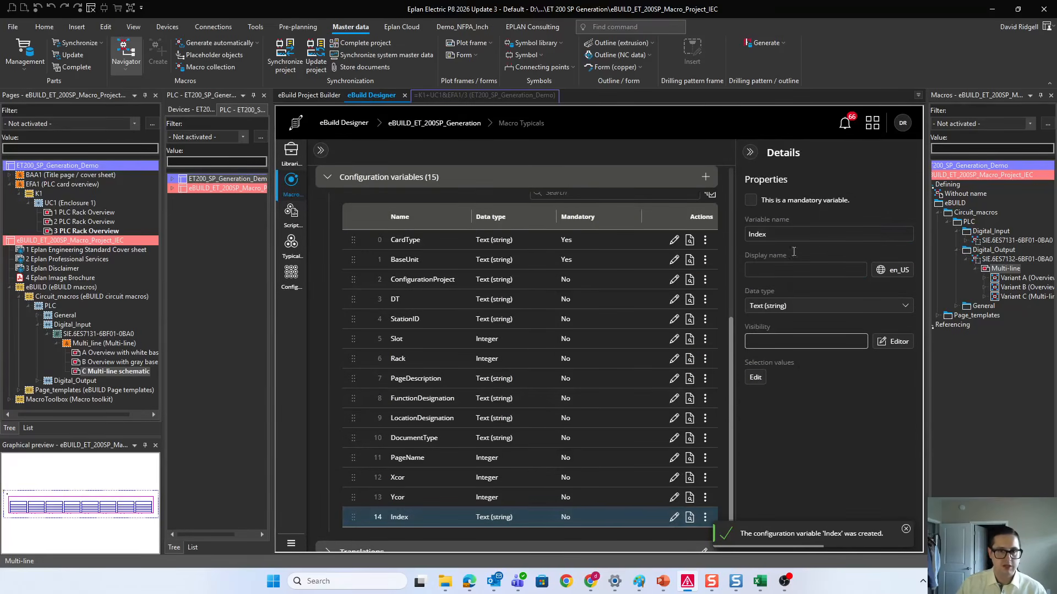
click(791, 302)
click(765, 361)
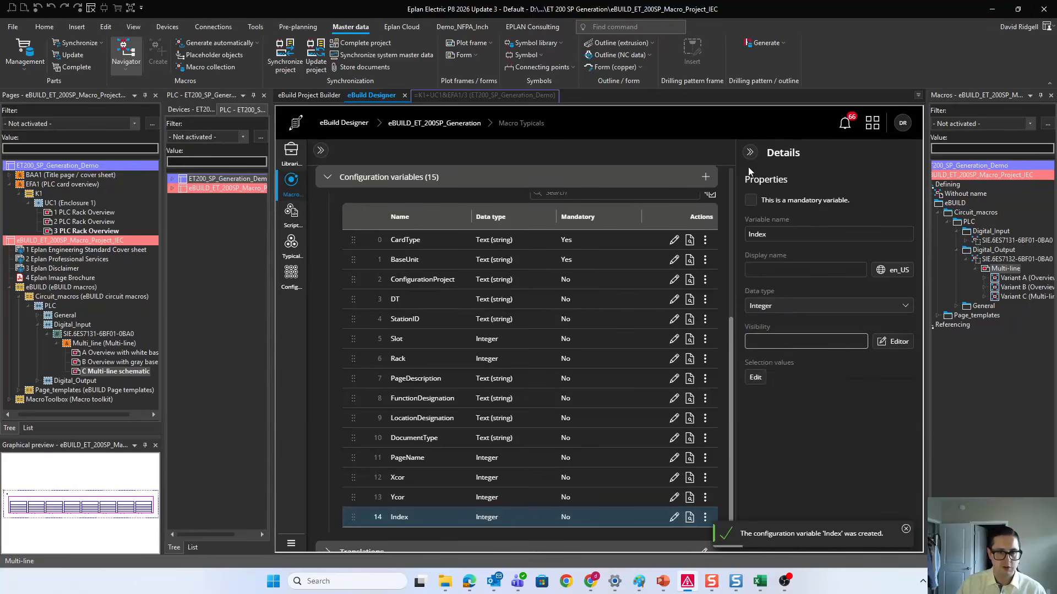
Step: Set the page name of the Multiline_Template macro to the formula =Index+1
scroll(562, 295, up, 1)
scroll(561, 295, up, 2)
click(448, 198)
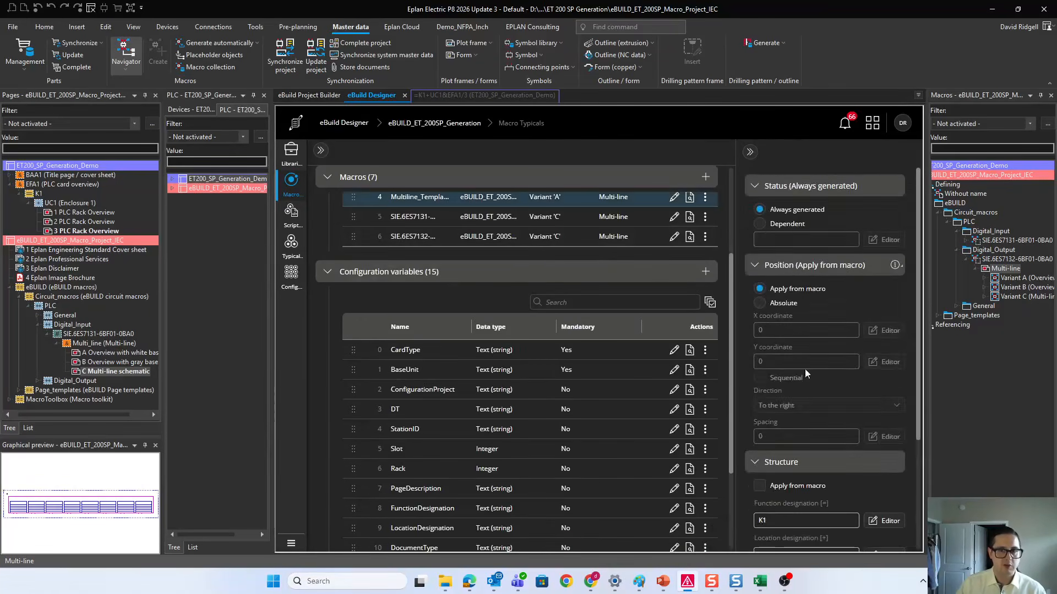
click(798, 472)
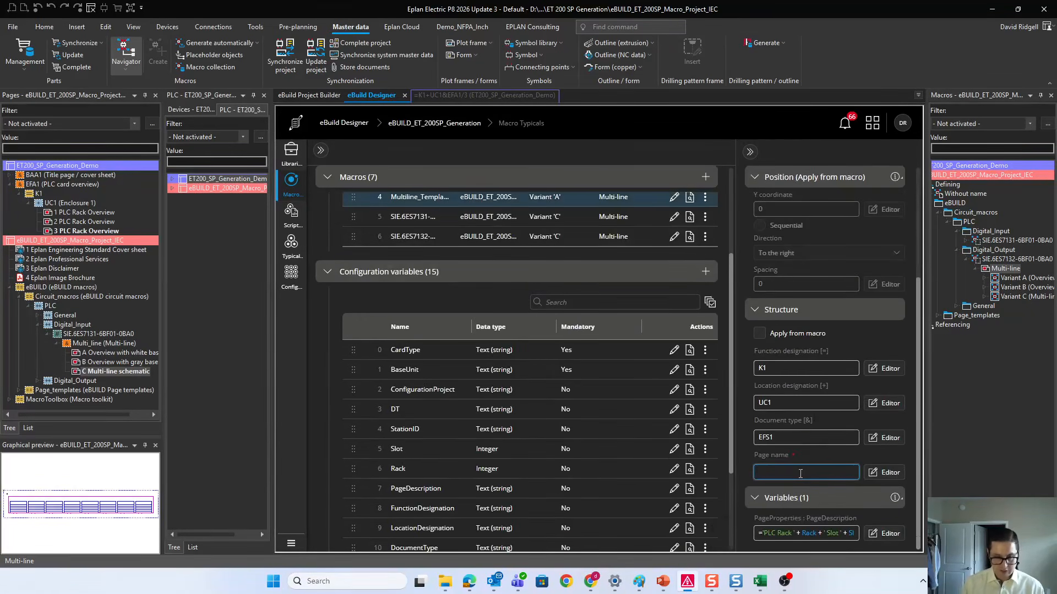
text(=)
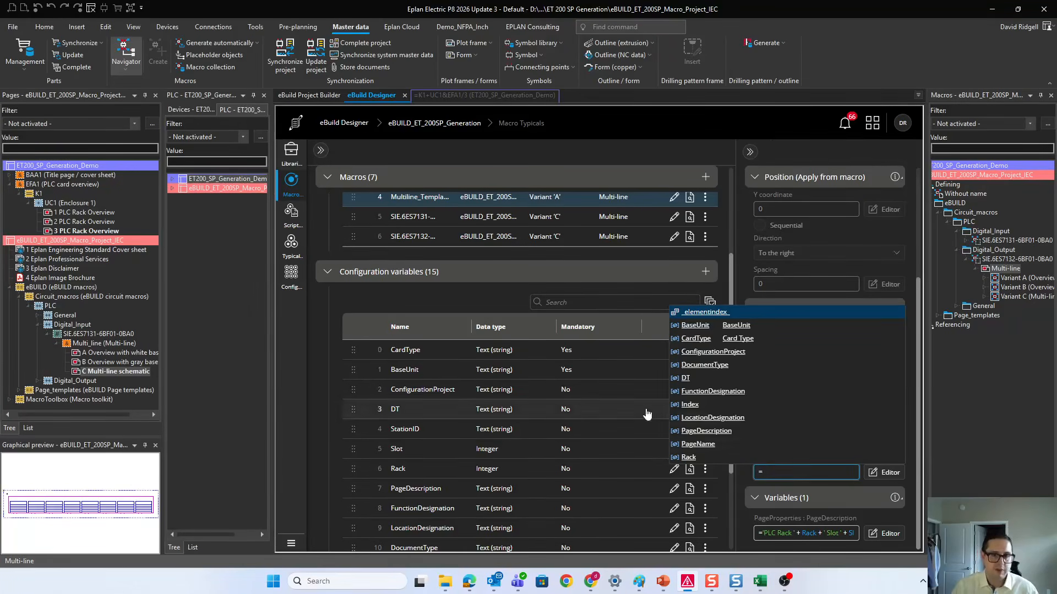
click(710, 405)
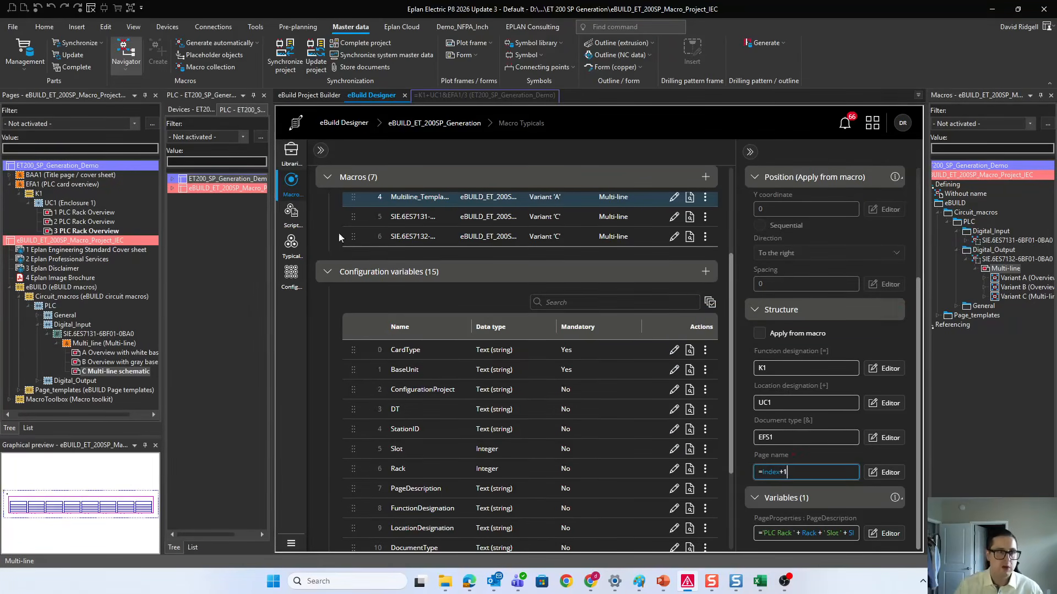
Step: Set the Index configuration variable of MT_PLC_Card in the TG_PLC_Rack typical group to the formula =_index_
click(291, 245)
click(357, 205)
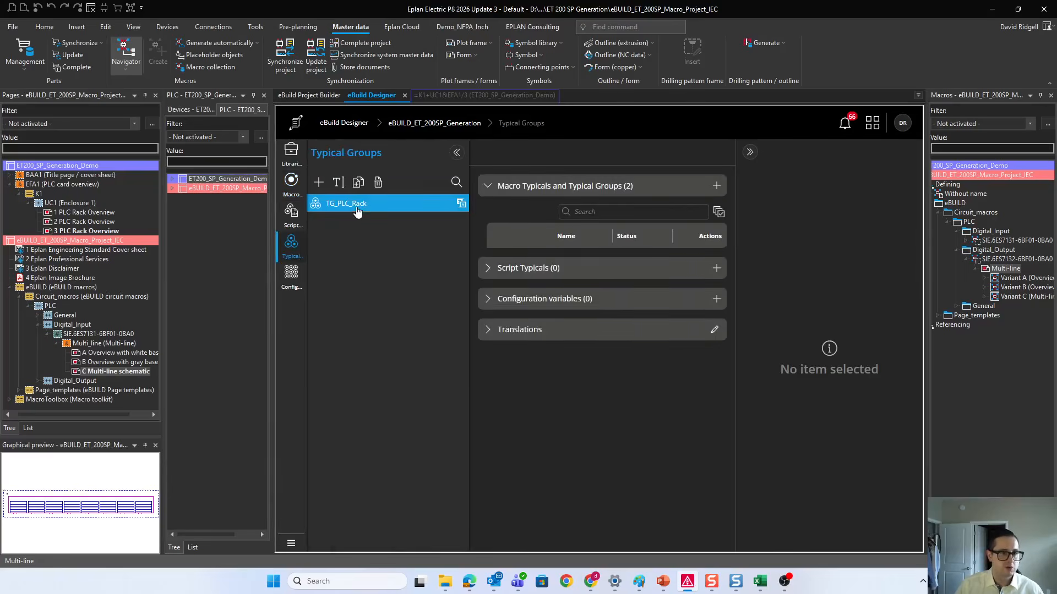
click(578, 279)
scroll(819, 358, down, 5)
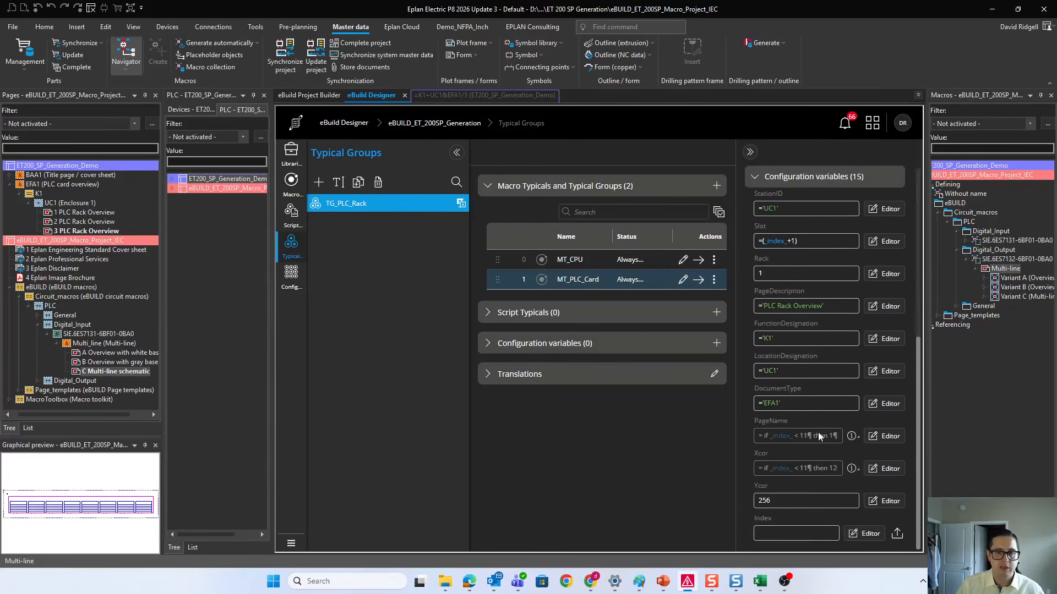
click(802, 535)
text(=)
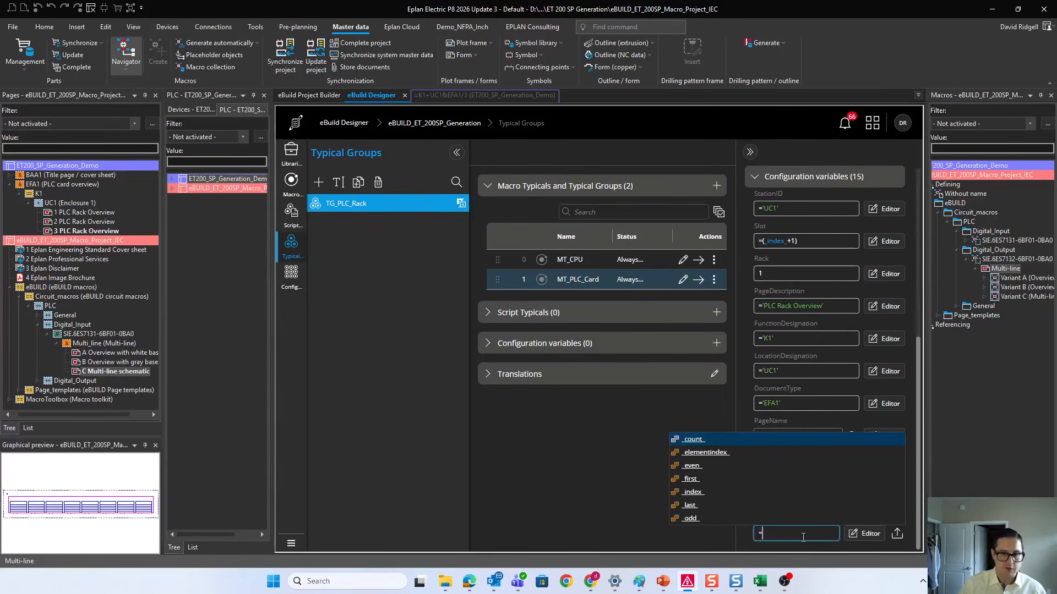
click(694, 492)
scroll(803, 410, up, 5)
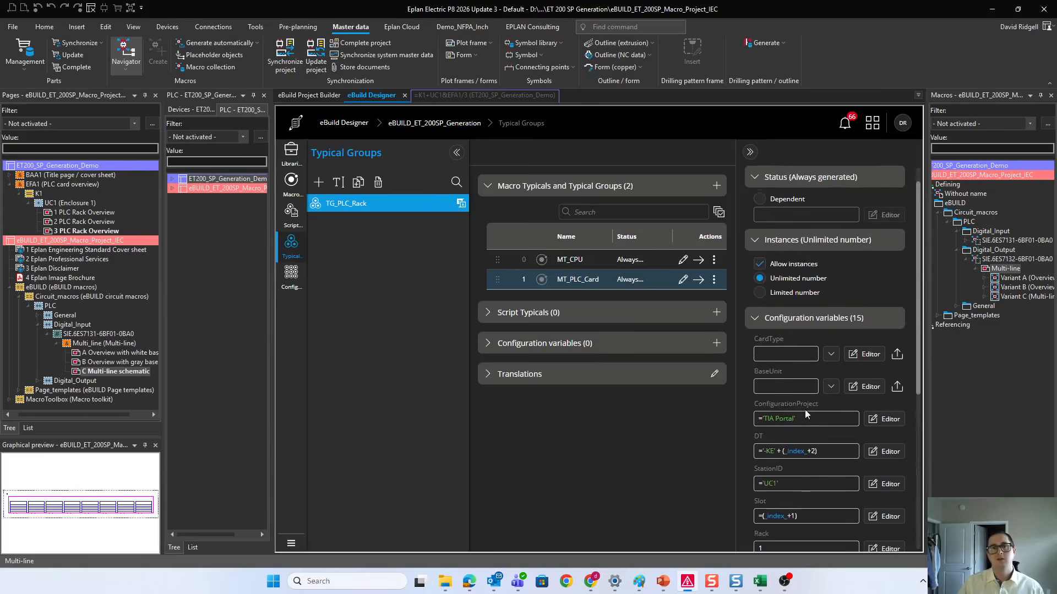
Step: Generate the TG_PLC_Rack configuration into ET200_SP_Generation_Demo and open the Slot 1 schematic page under EFS1, K1, UC1
click(304, 96)
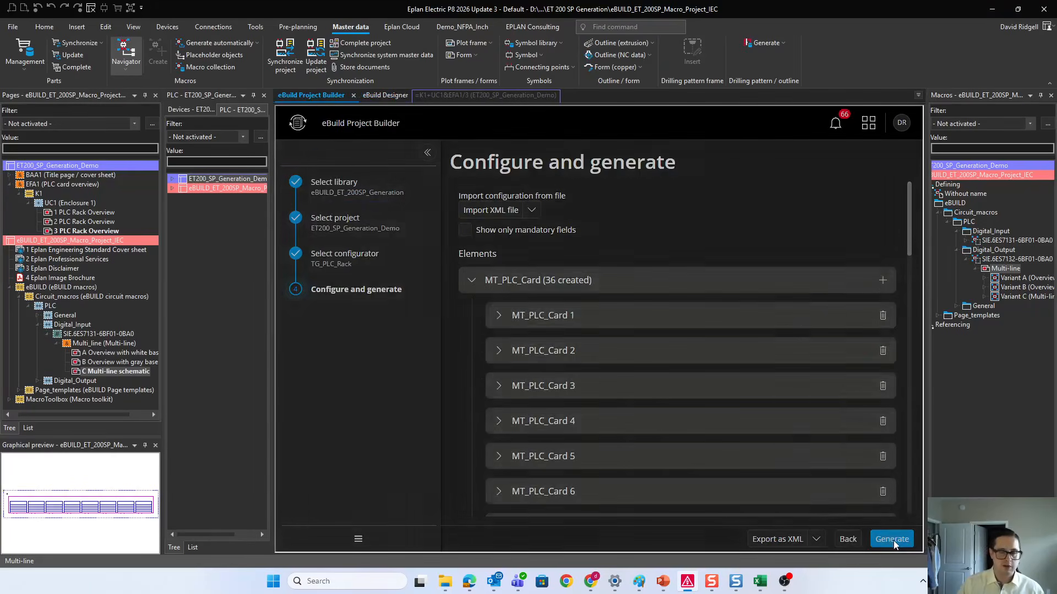
click(891, 540)
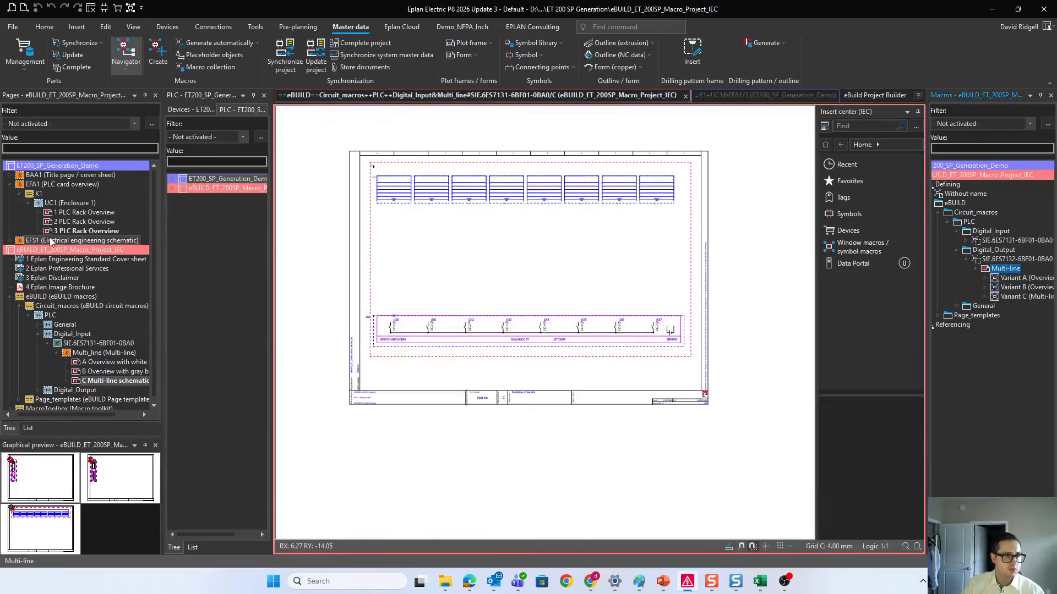
click(10, 241)
click(18, 250)
click(28, 258)
double_click(88, 268)
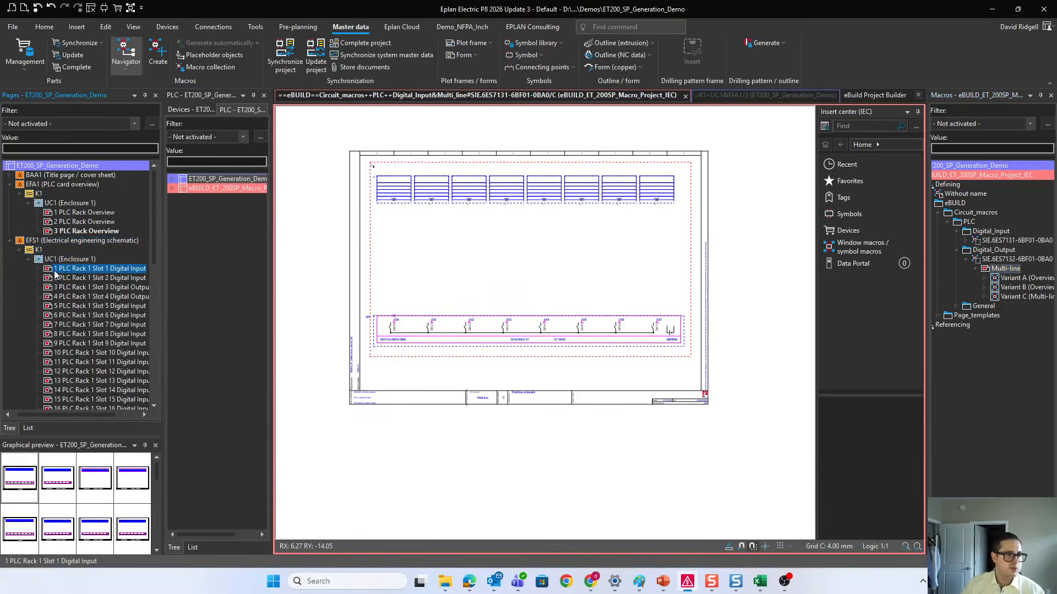
Step: Examine the generated Slot 1 and Slot 2 digital input schematics and the cards on the first PLC Rack Overview page
scroll(334, 237, down, 1)
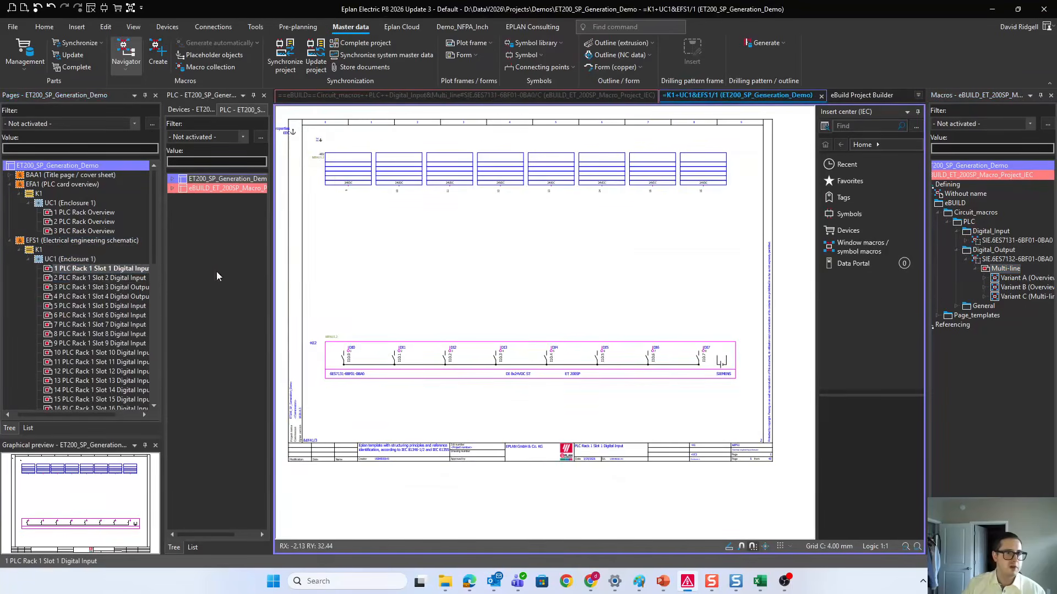
double_click(99, 279)
scroll(342, 184, up, 4)
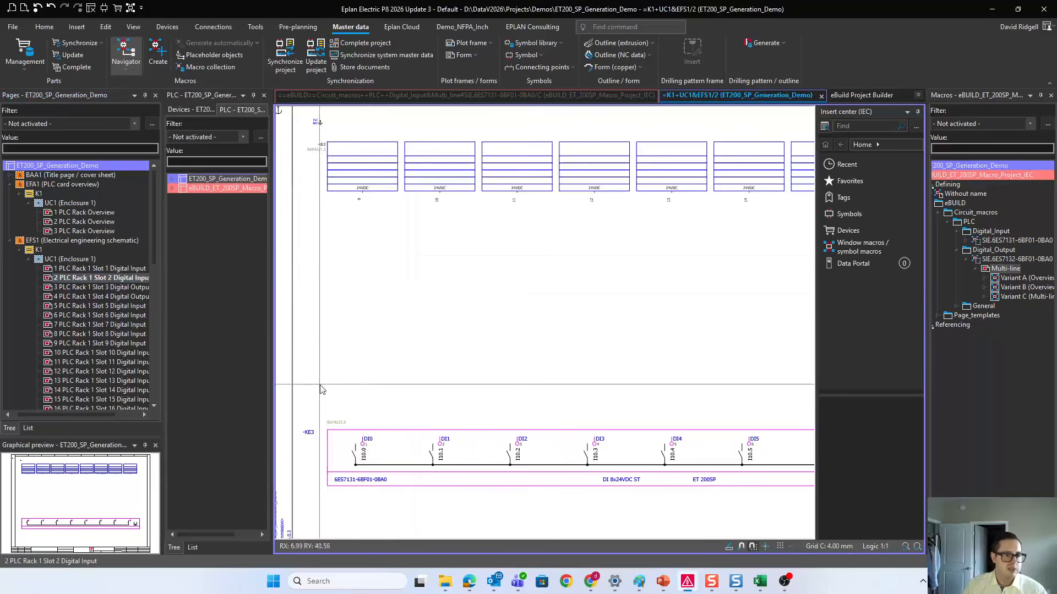
scroll(331, 275, up, 1)
double_click(131, 270)
middle_drag(348, 248, 364, 278)
click(325, 157)
key(f)
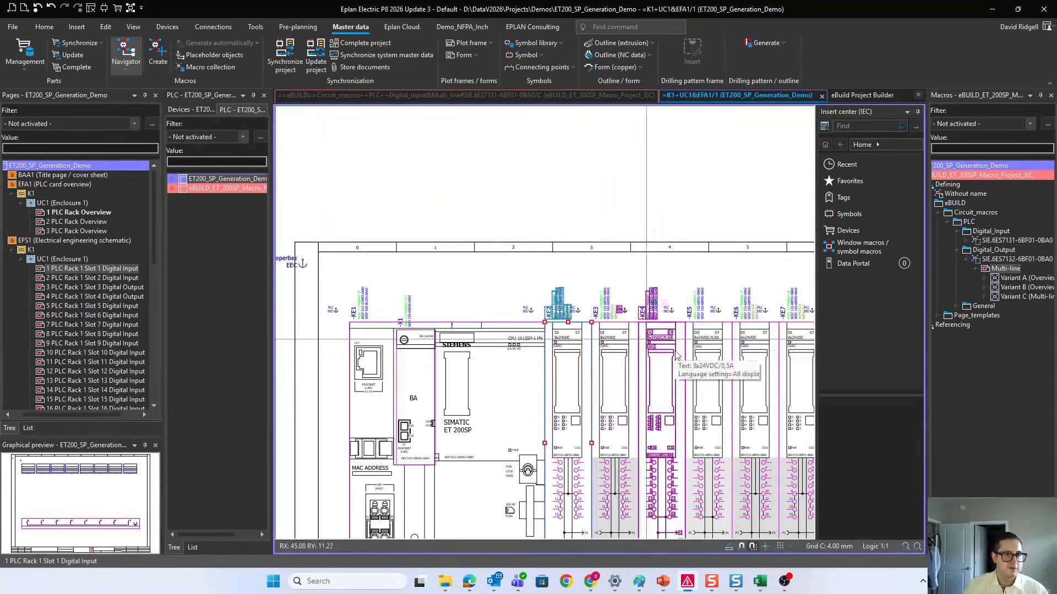
scroll(635, 275, down, 1)
middle_drag(635, 276, 394, 256)
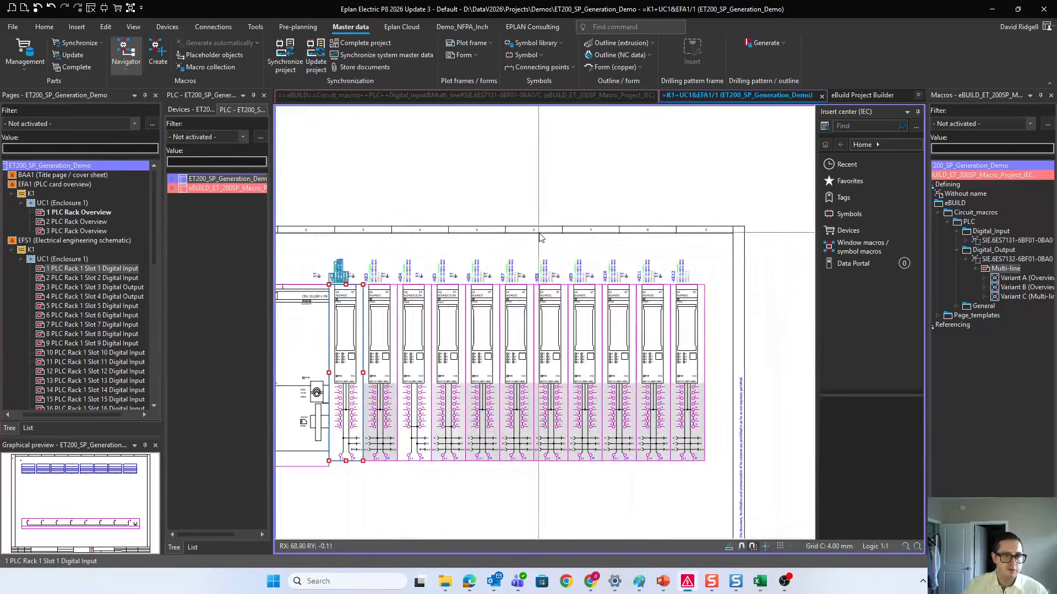
Step: Expand ET200_SP_Generation_Demo down to enclosure UC1 in the PLC navigator and switch its view to Rack-oriented
click(174, 180)
click(181, 189)
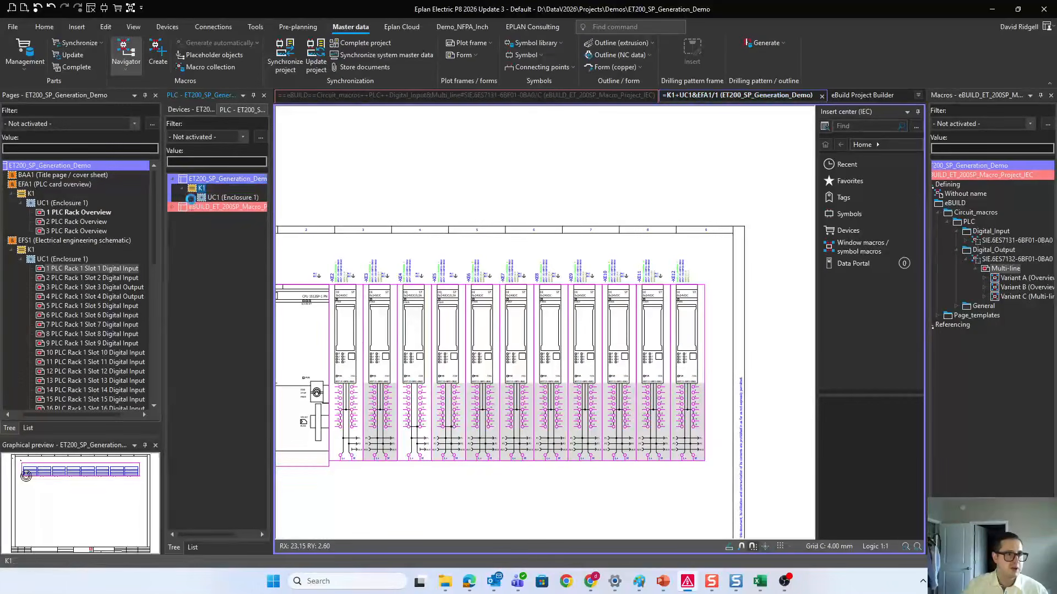
click(191, 198)
right_click(193, 200)
mouse_move(280, 431)
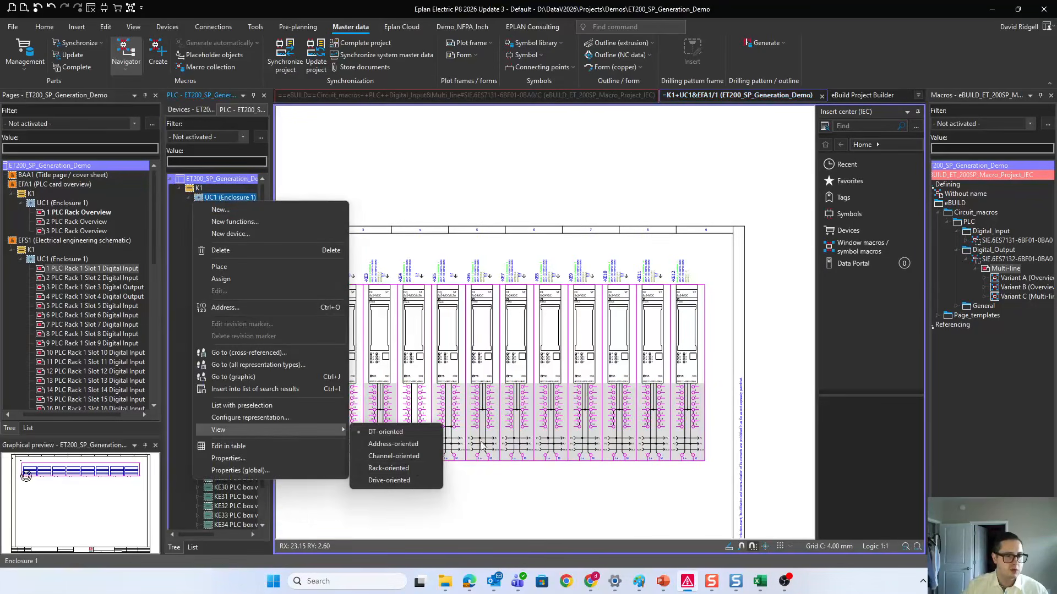
click(385, 467)
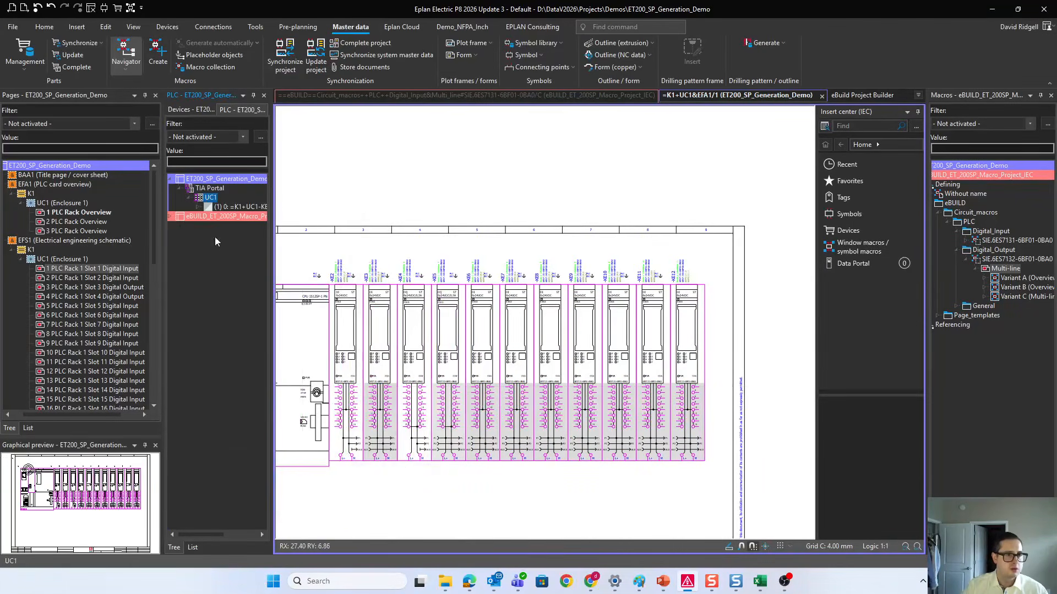
Step: Address the digital PLC connection points of the UC1 CPU =K1+UC1-KE1 with start addresses I11.0 and Q2.0, accepting the previewed addresses
click(197, 207)
right_click(212, 210)
right_click(207, 207)
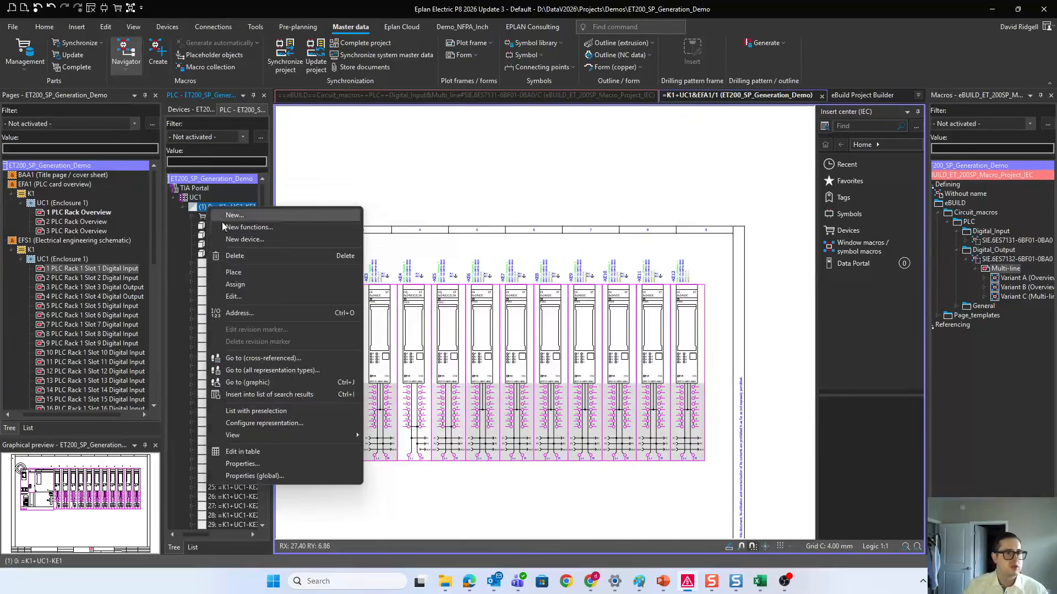
click(255, 317)
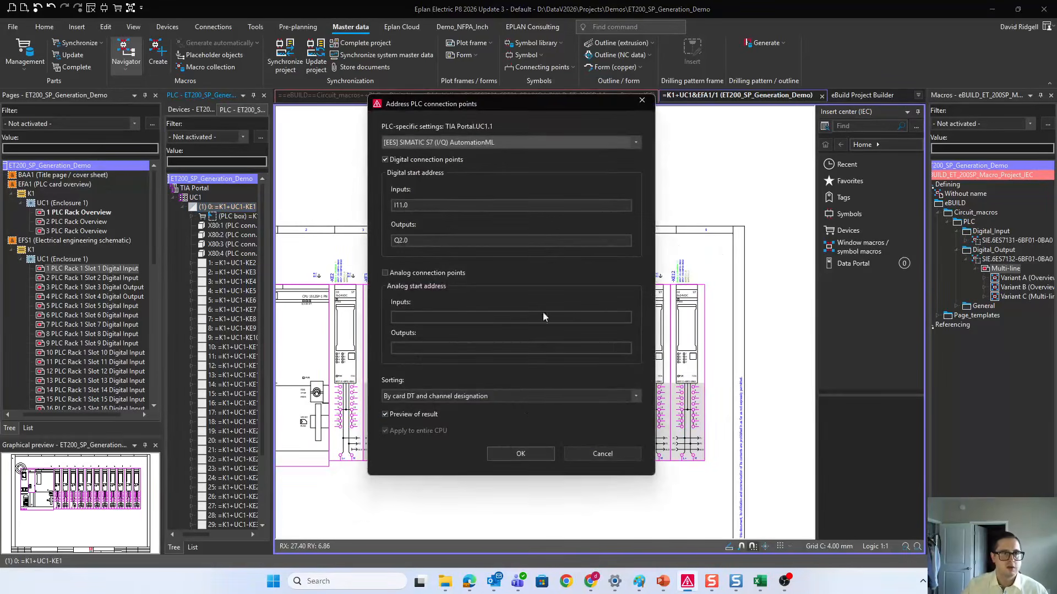
click(520, 449)
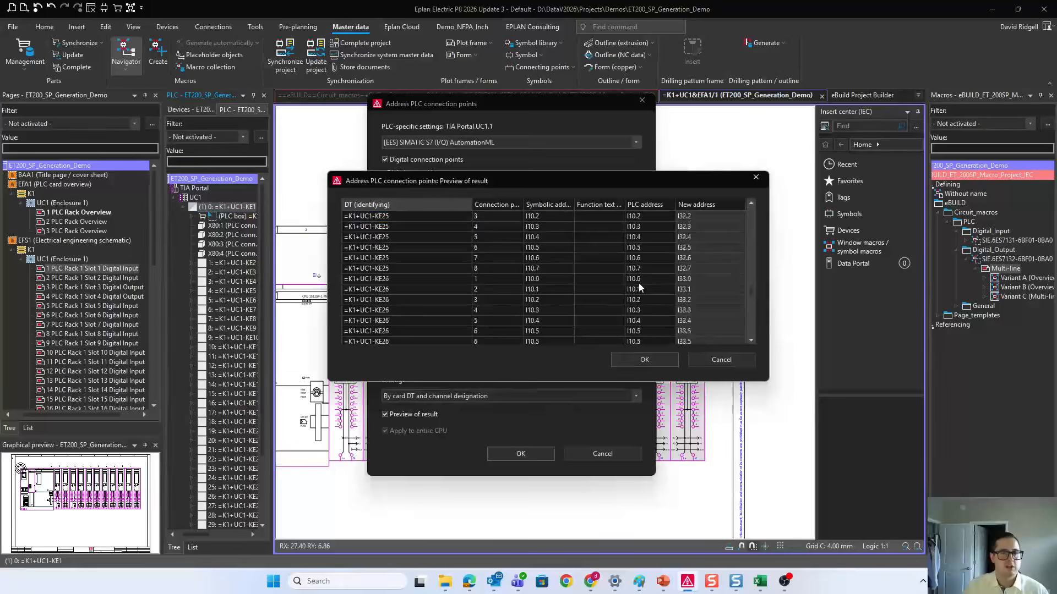
scroll(633, 269, down, 15)
click(645, 360)
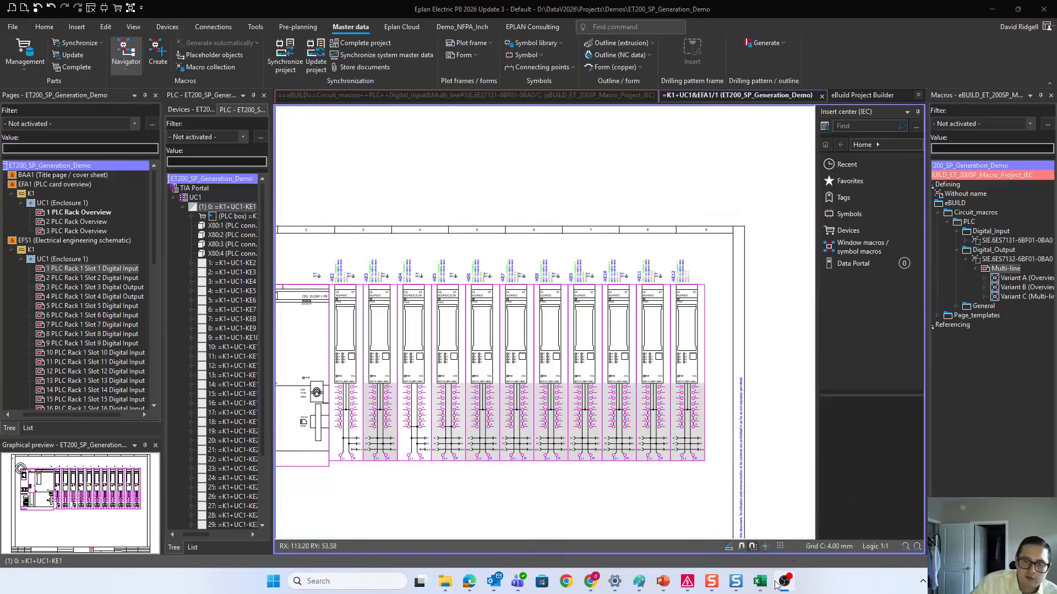
Step: Switch to the PositioningFormulaReference workbook in Excel, and bring up the epartsexchange.com My Files page in a maximized browser window
mouse_move(760, 581)
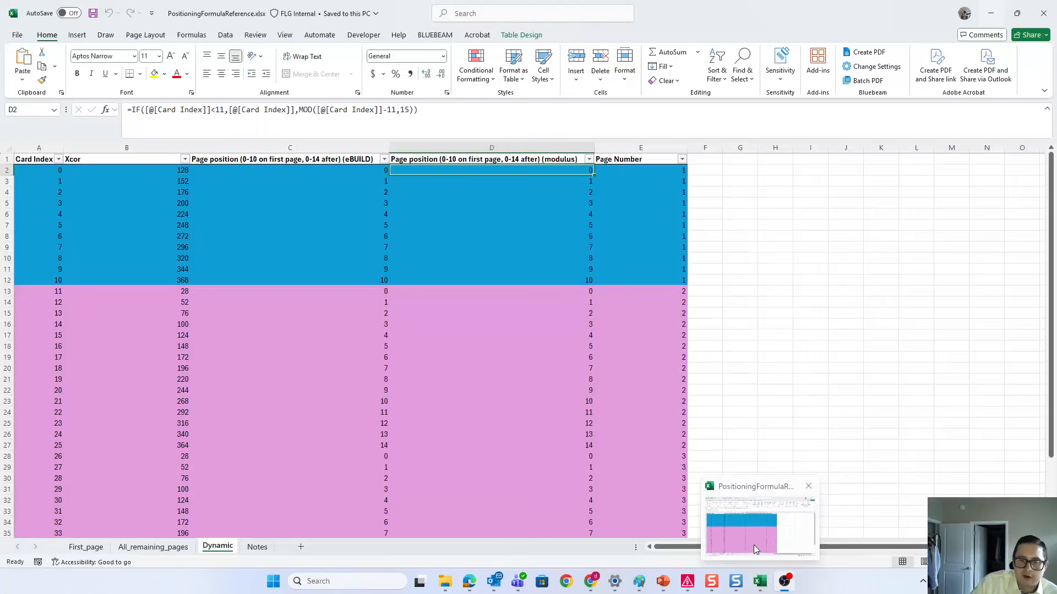
click(752, 540)
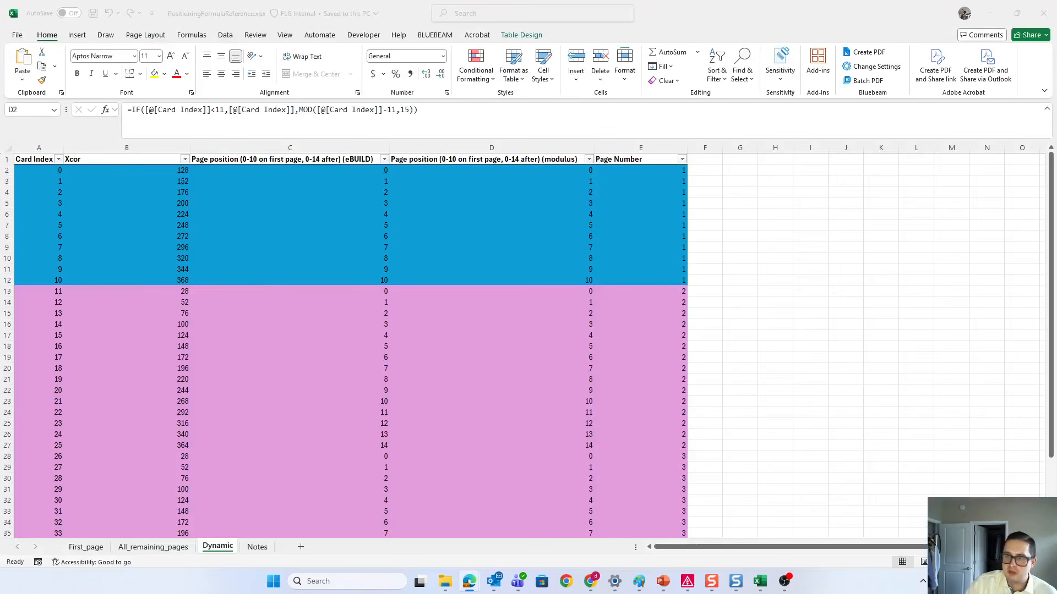
drag(1056, 108, 716, 111)
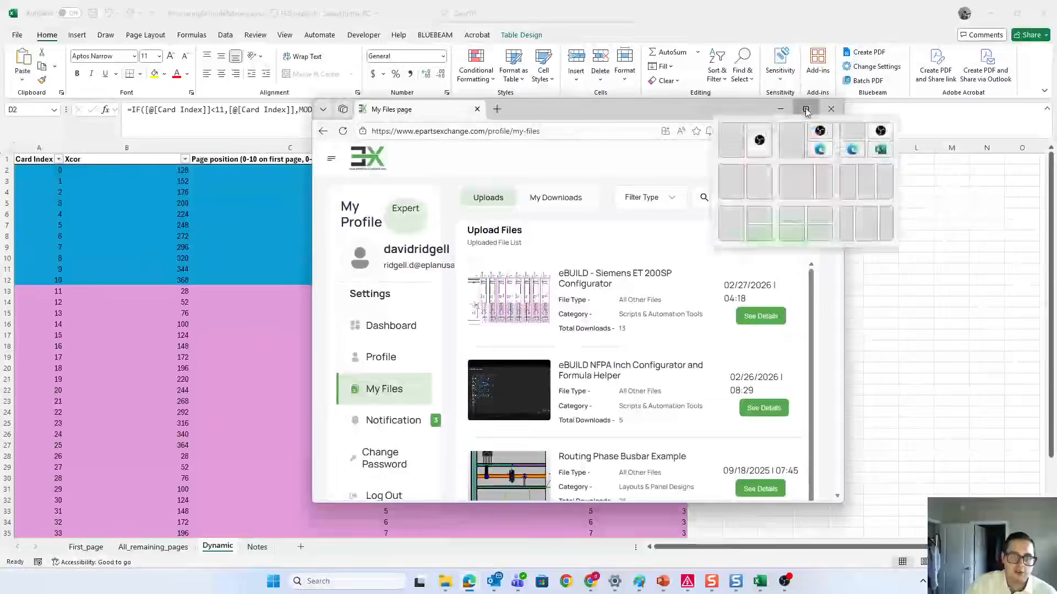
click(814, 111)
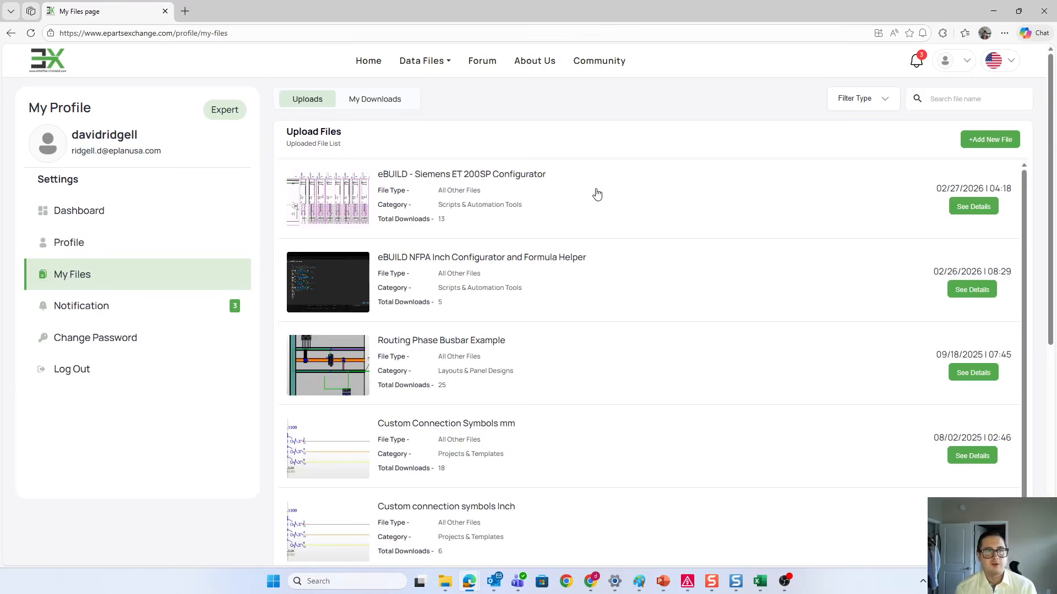
Step: Examine the file information of the eBUILD - Siemens ET 200SP Configurator upload and return to the uploads list
click(424, 173)
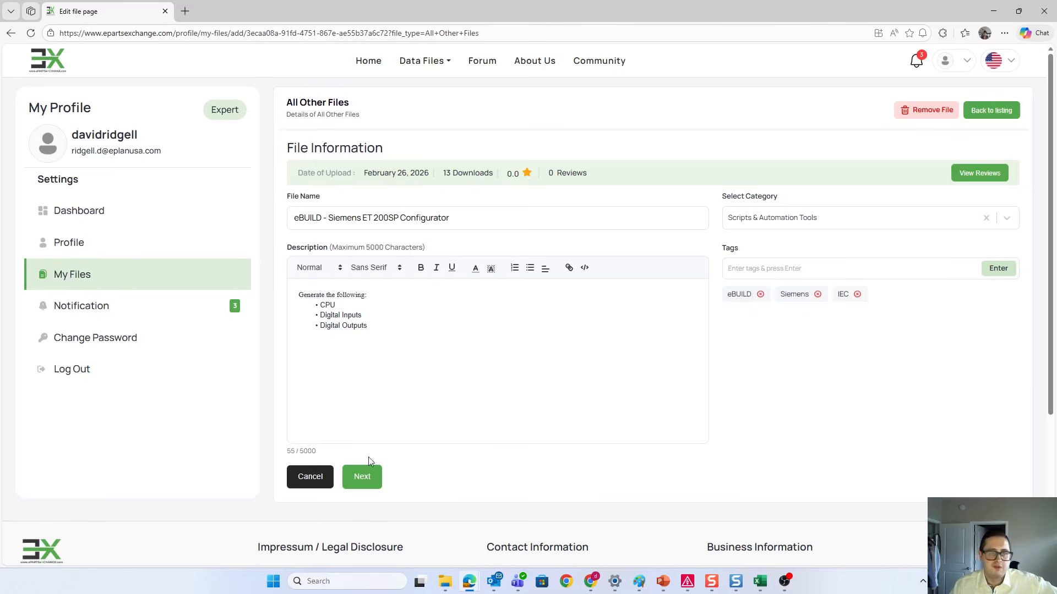
click(302, 487)
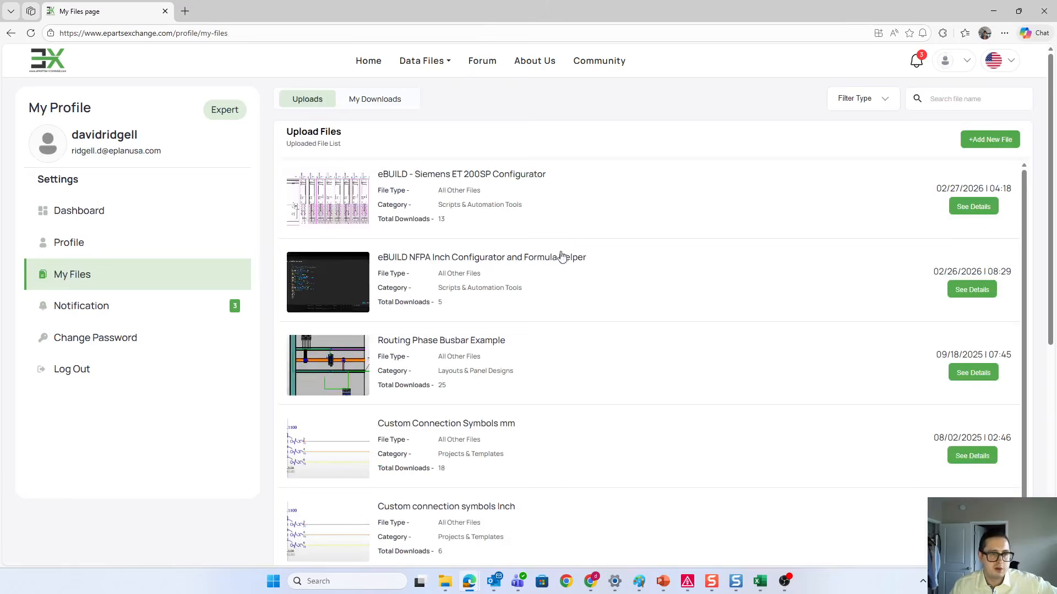
click(339, 189)
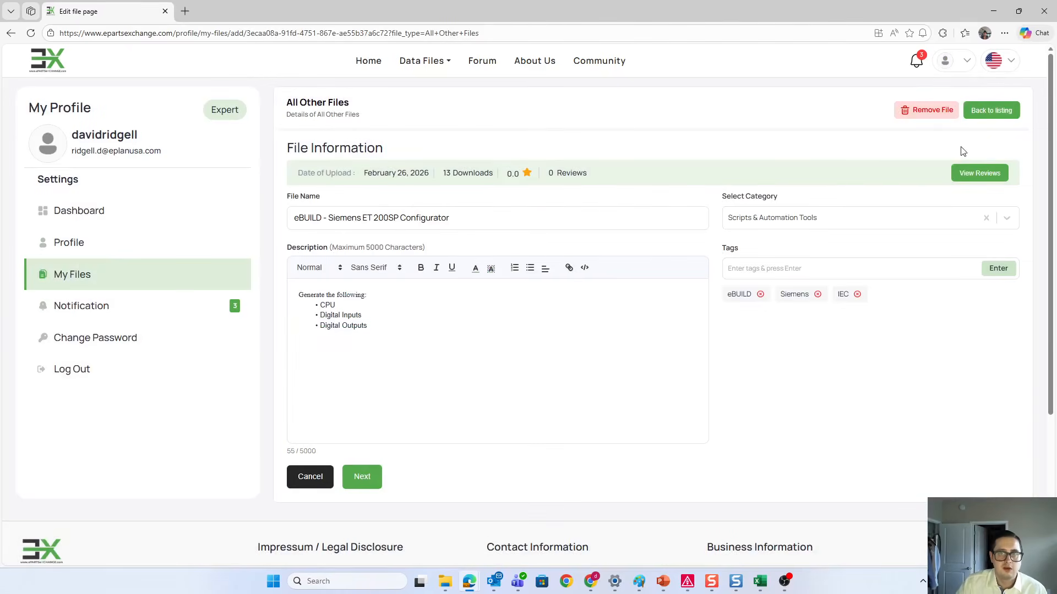
scroll(759, 267, down, 4)
scroll(985, 134, up, 3)
scroll(997, 136, up, 1)
click(999, 113)
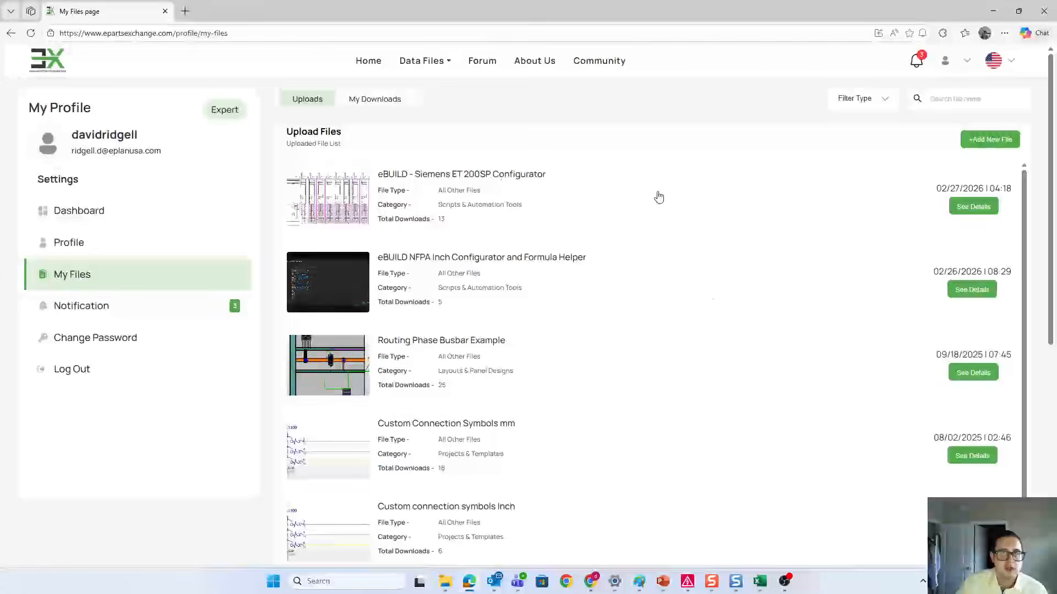
click(973, 207)
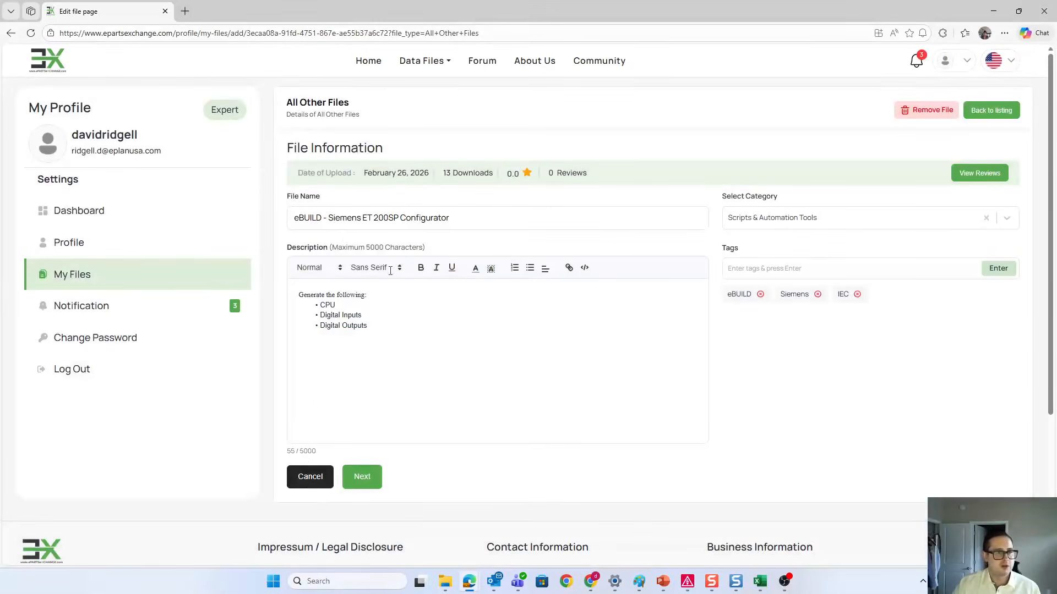
click(314, 480)
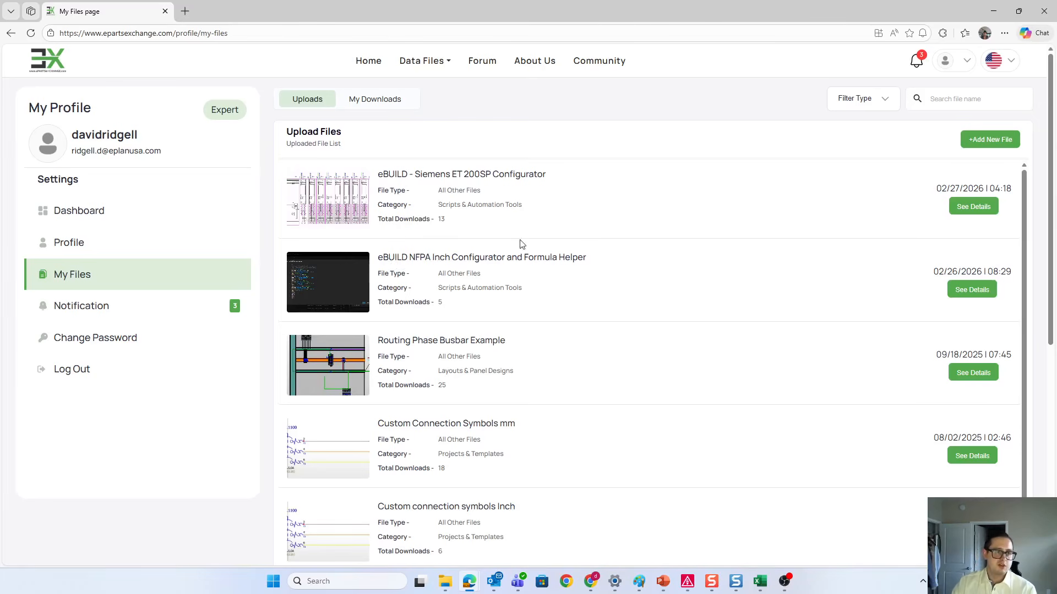
Step: Read the description of the eBUILD NFPA Inch Configurator and Formula Helper upload and return to the uploads list
click(512, 255)
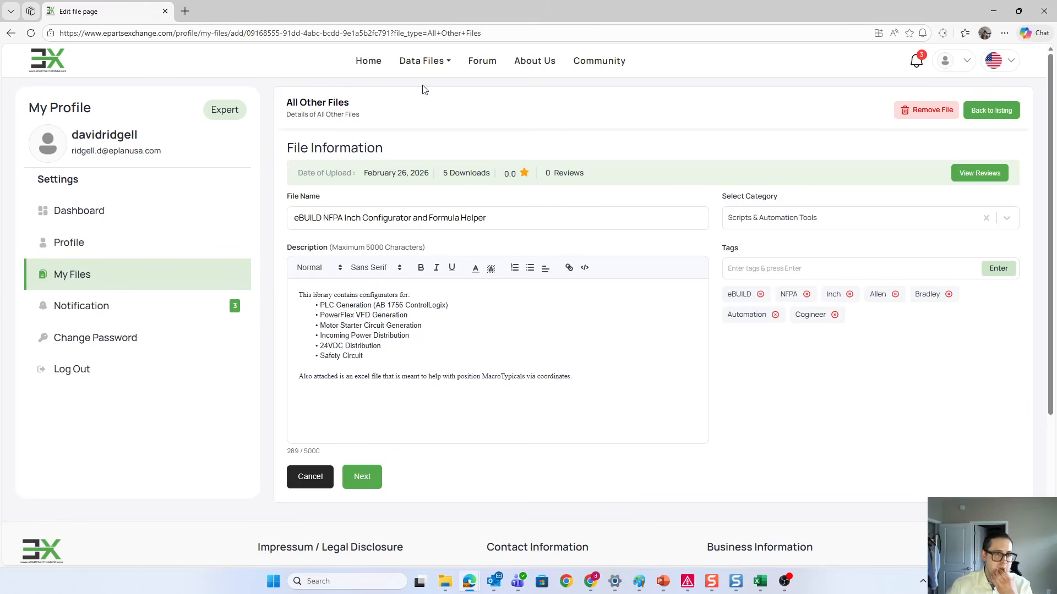
click(312, 477)
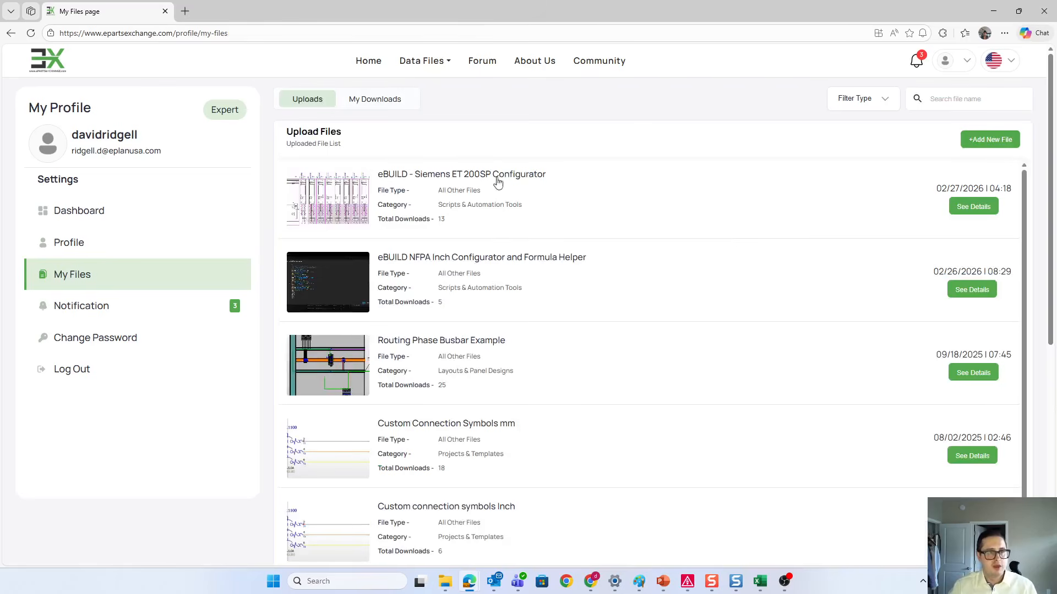